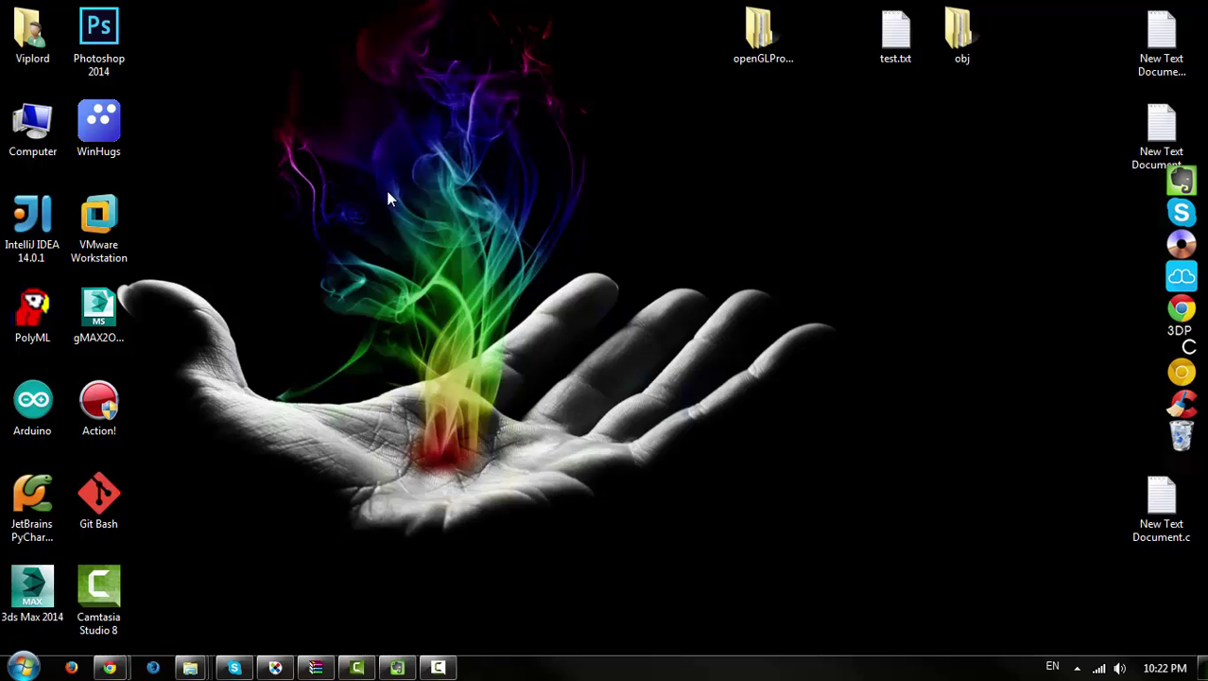
Refresh the desktop and bring the Chrome new-tab window forward.
right_click(386, 190)
click(450, 242)
mouse_move(109, 667)
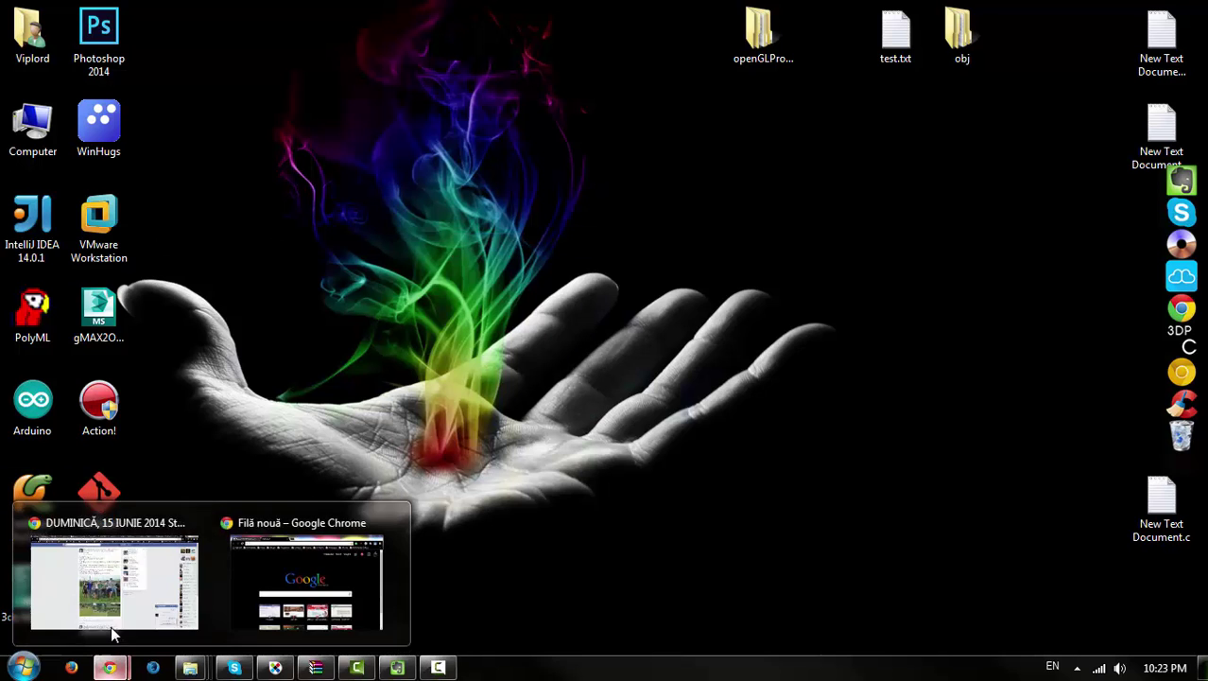
click(298, 610)
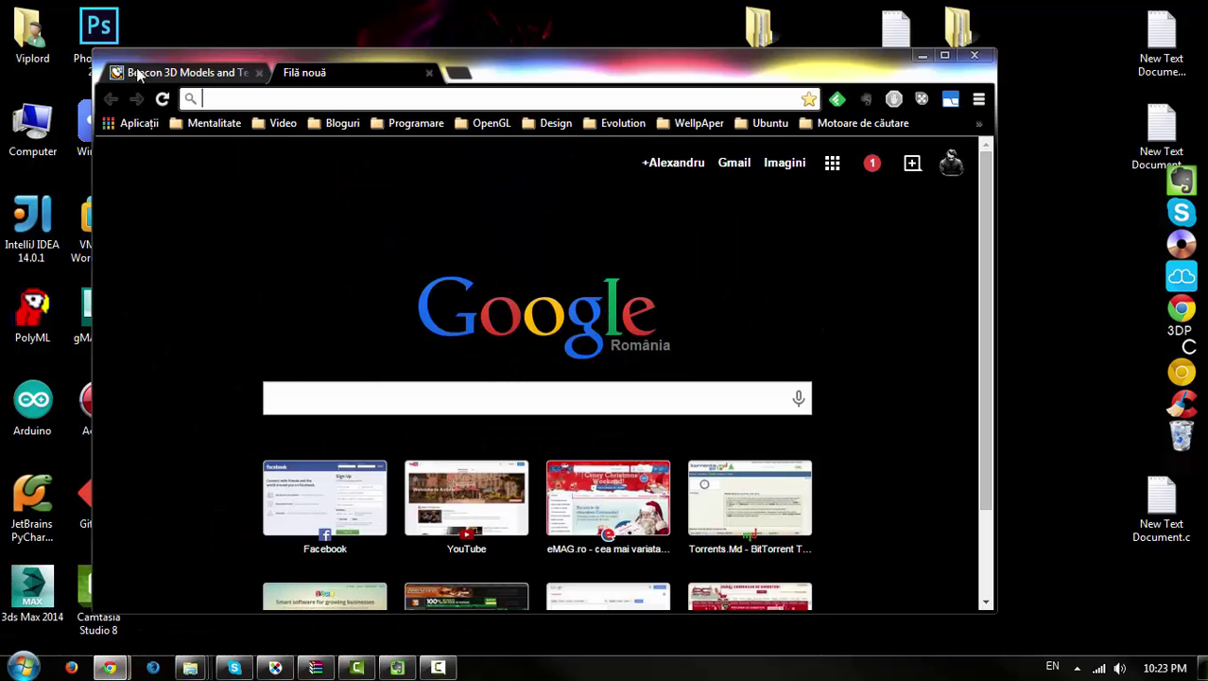
click(210, 75)
click(315, 78)
text(torrentsmd.com)
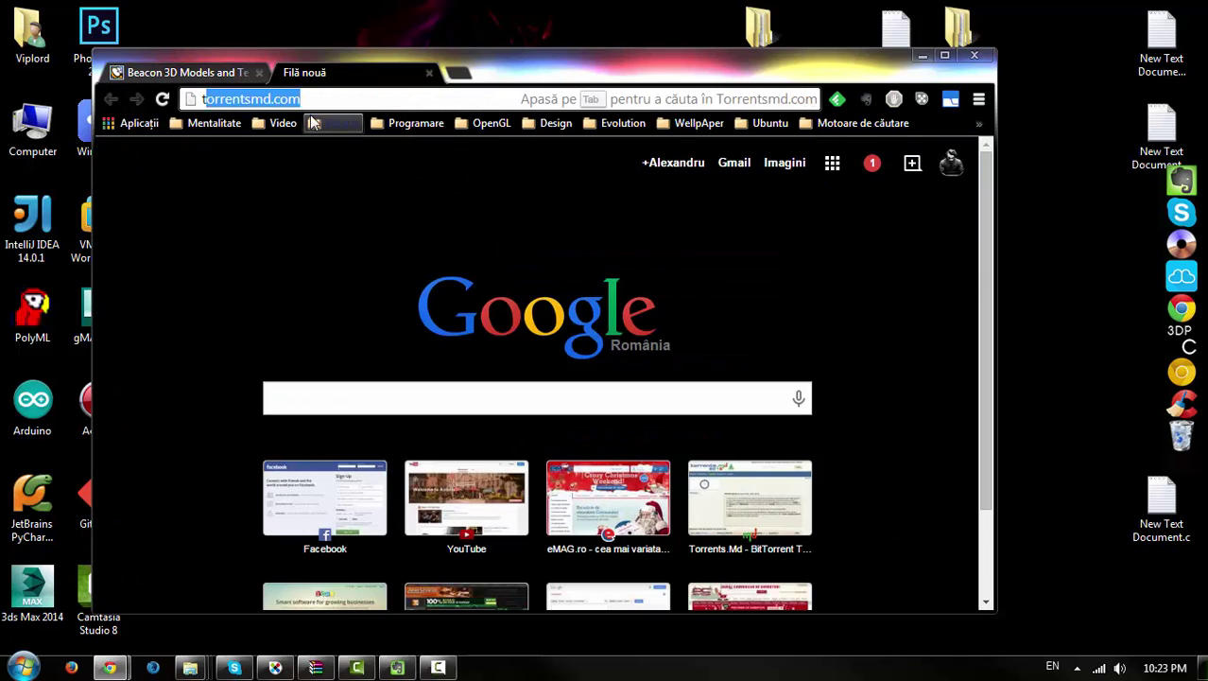
key(Return)
text(beacon)
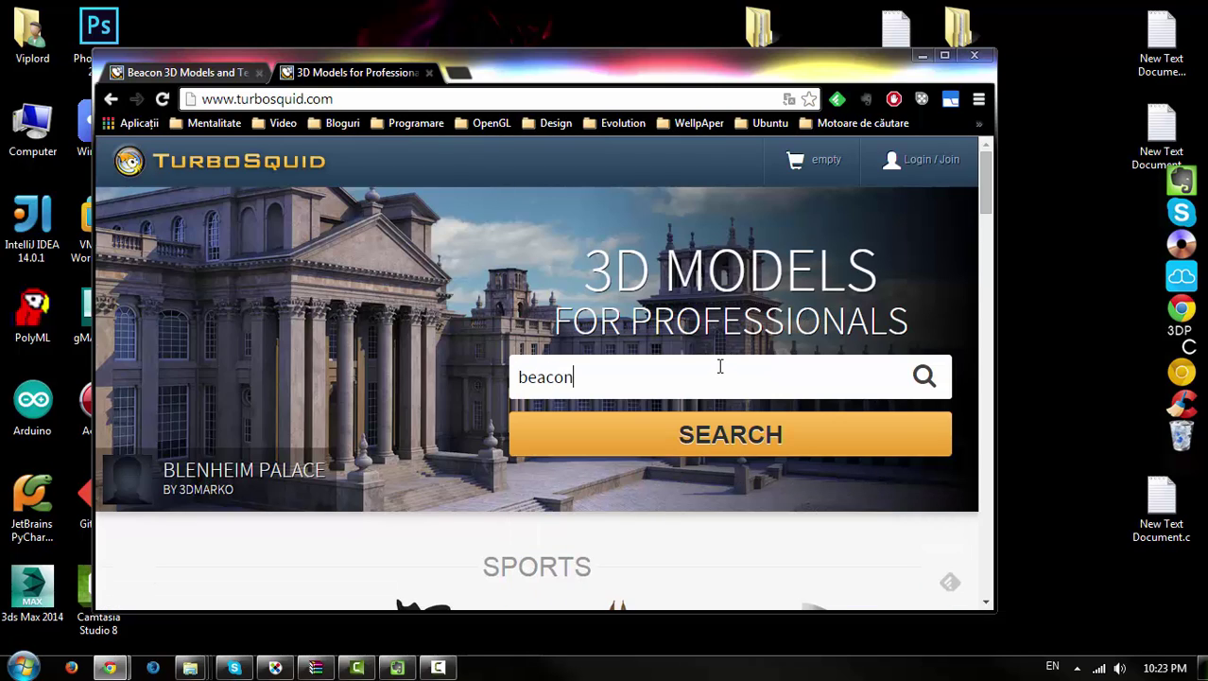
key(Return)
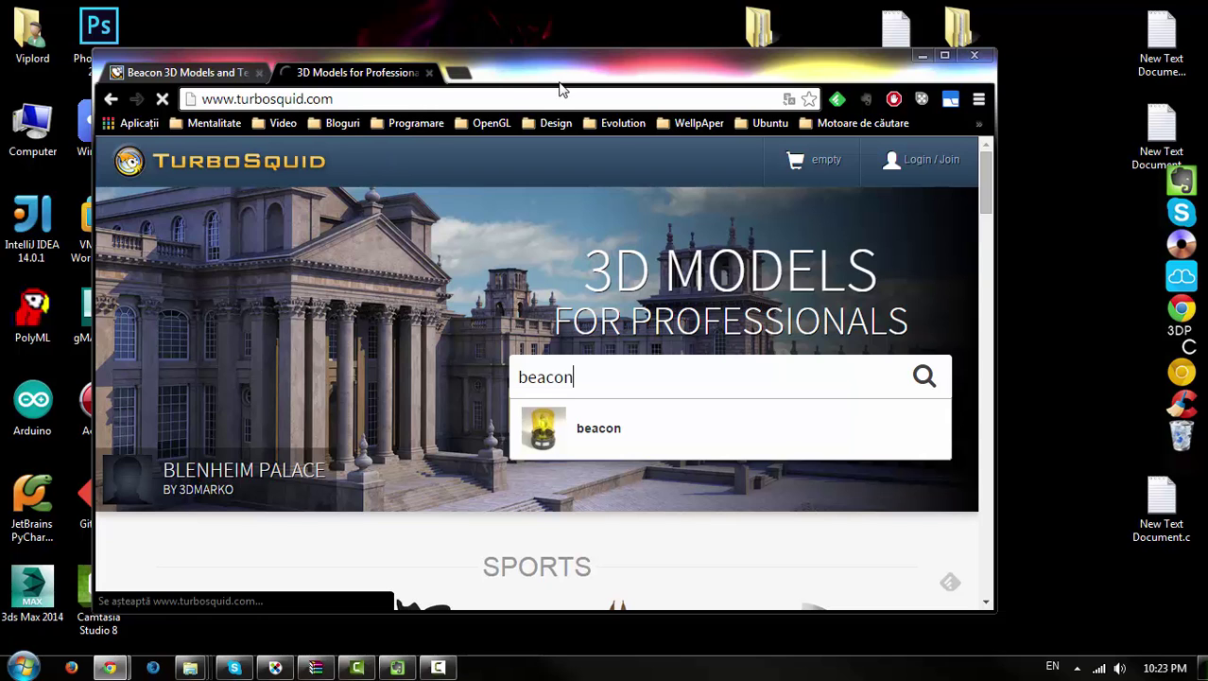
double_click(559, 80)
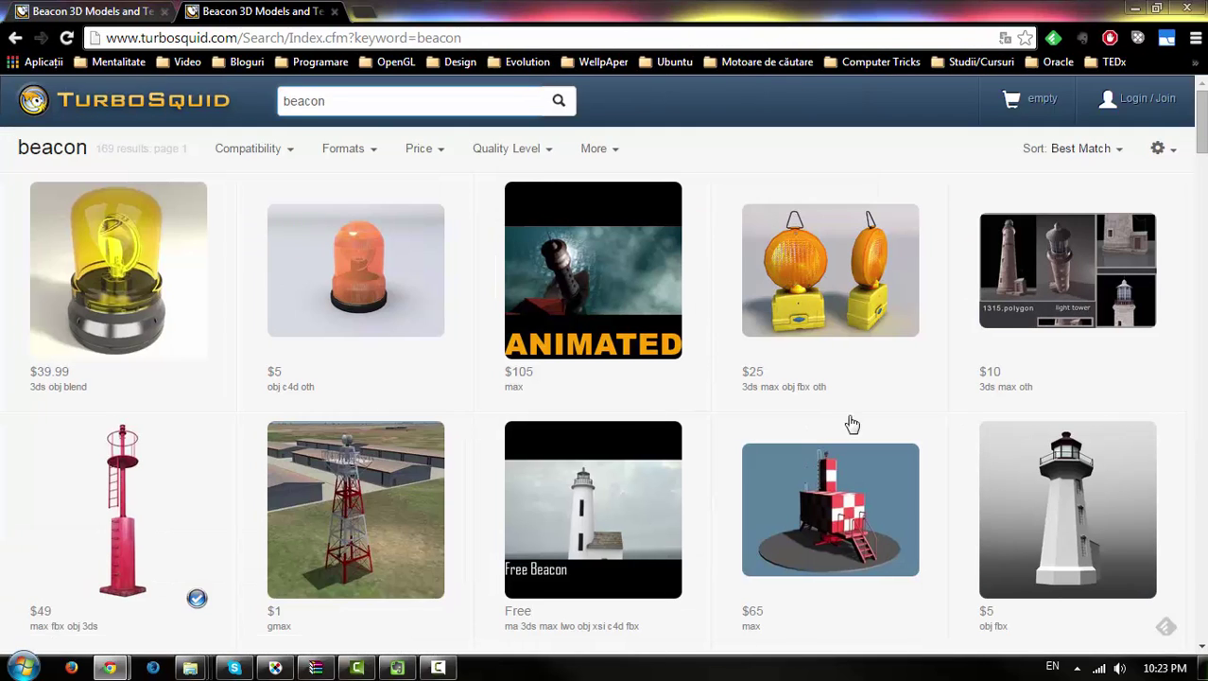
Open the Free Beacon model's page and start its download.
scroll(851, 423, down, 1)
scroll(615, 401, down, 2)
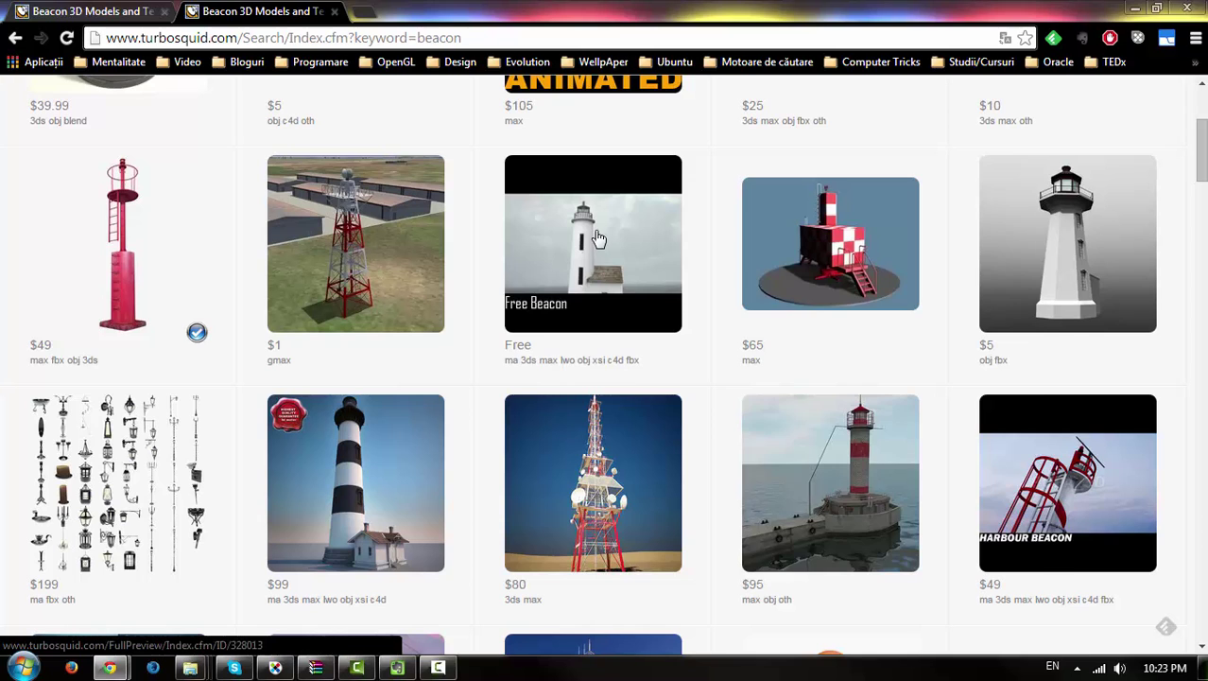
mouse_move(593, 243)
click(564, 312)
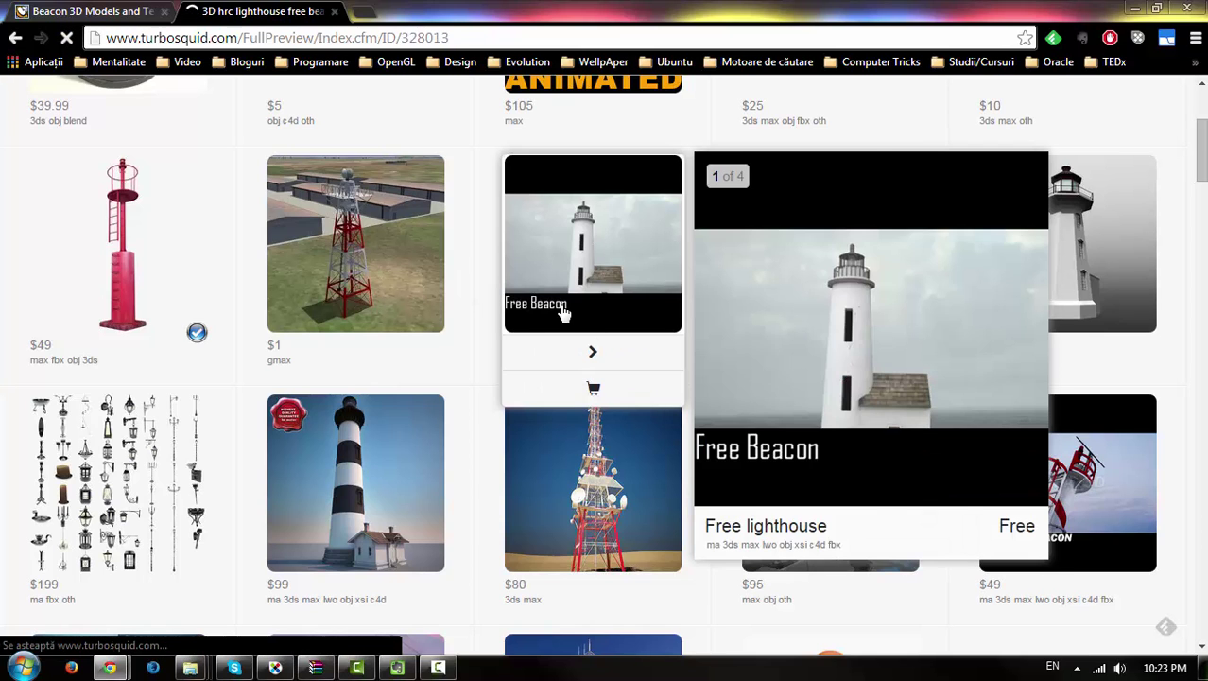
scroll(478, 436, down, 2)
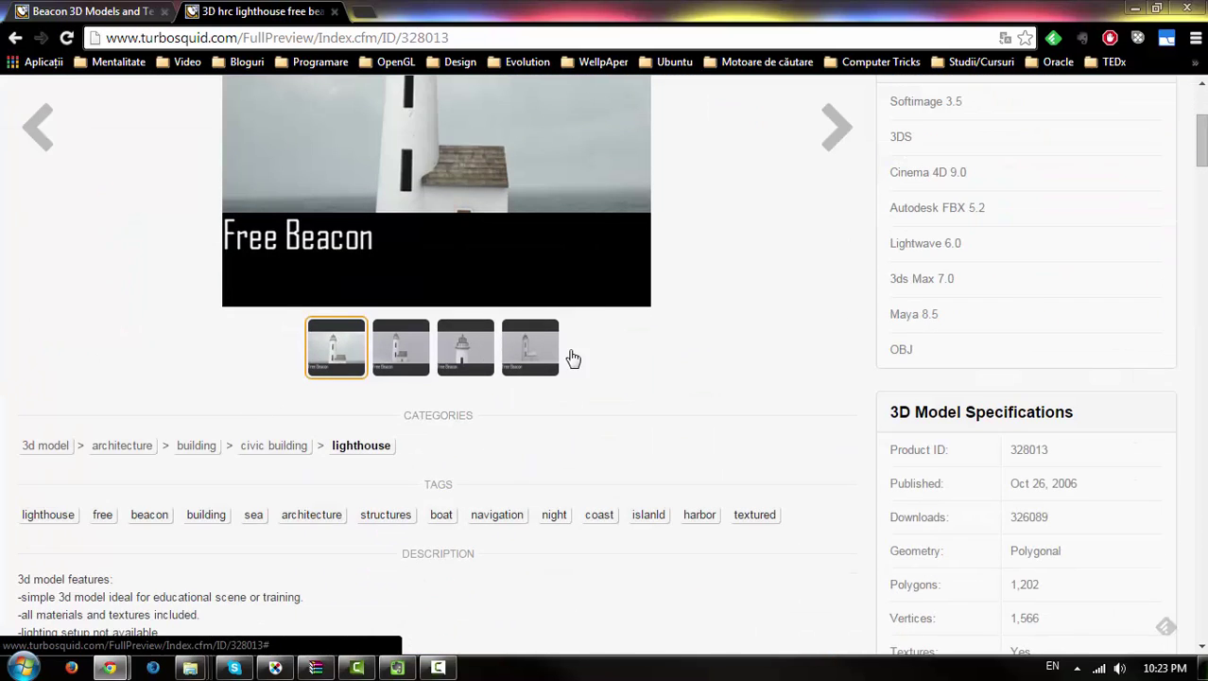
scroll(569, 356, up, 2)
click(1079, 242)
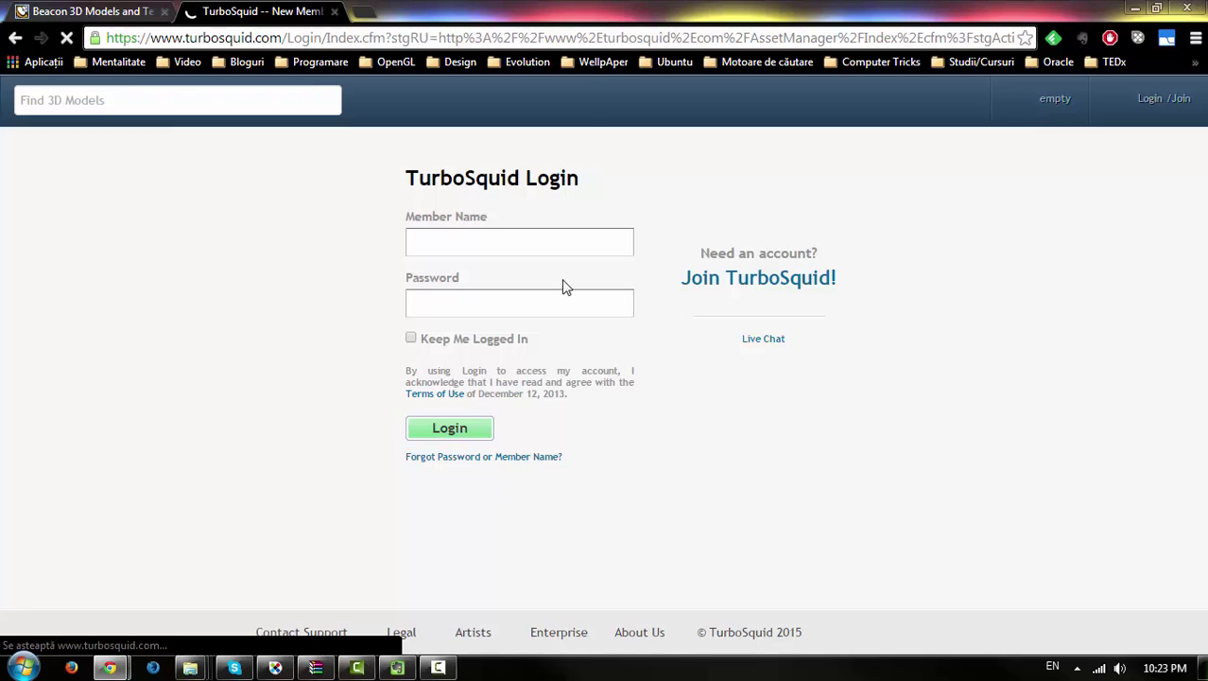
Log in with the saved member name and tick Free lighthouse in My Files downloads.
click(524, 235)
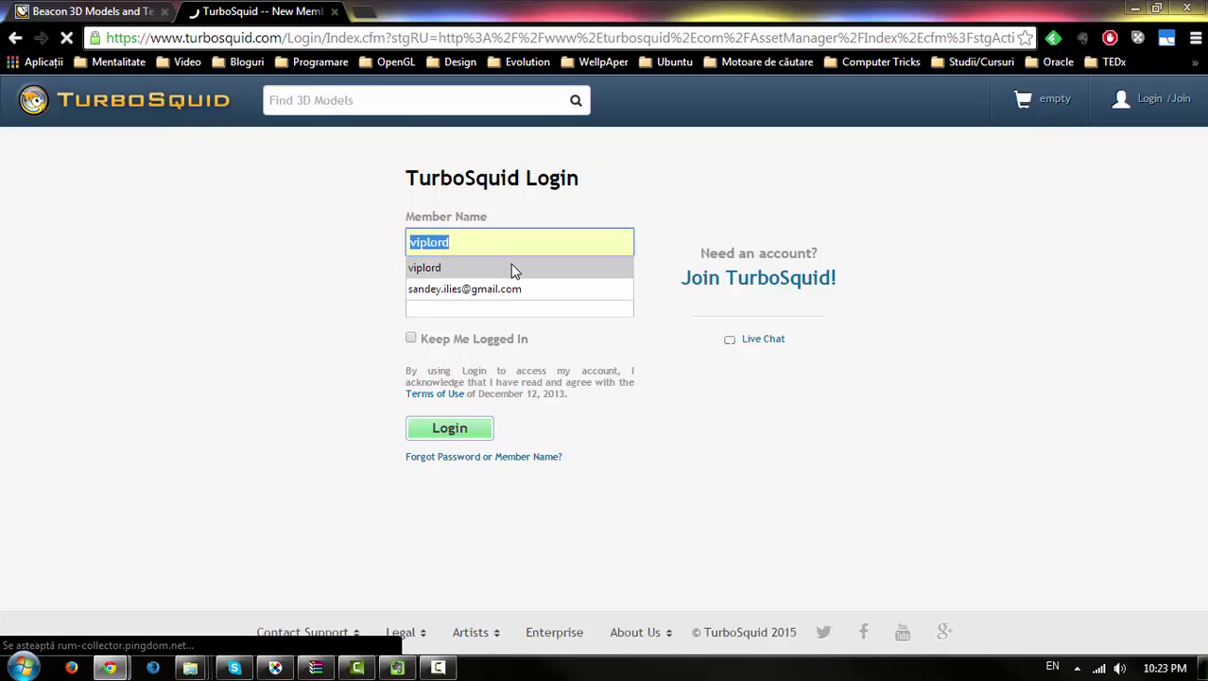
click(512, 267)
click(507, 295)
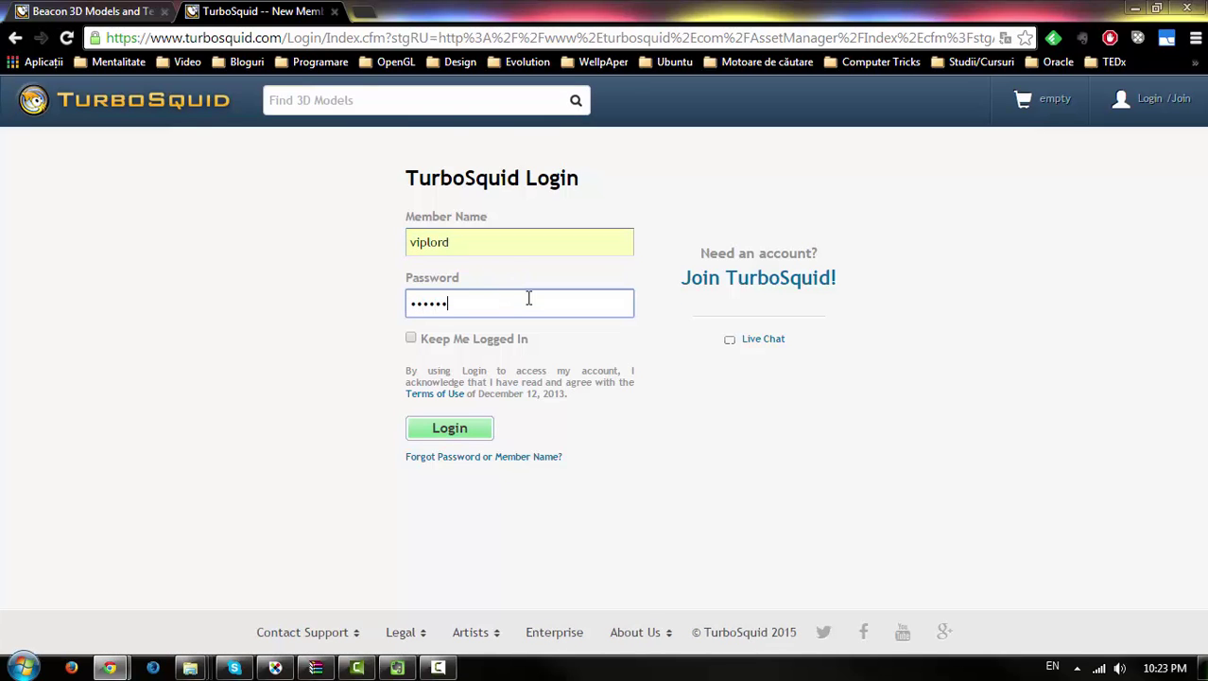
key(Return)
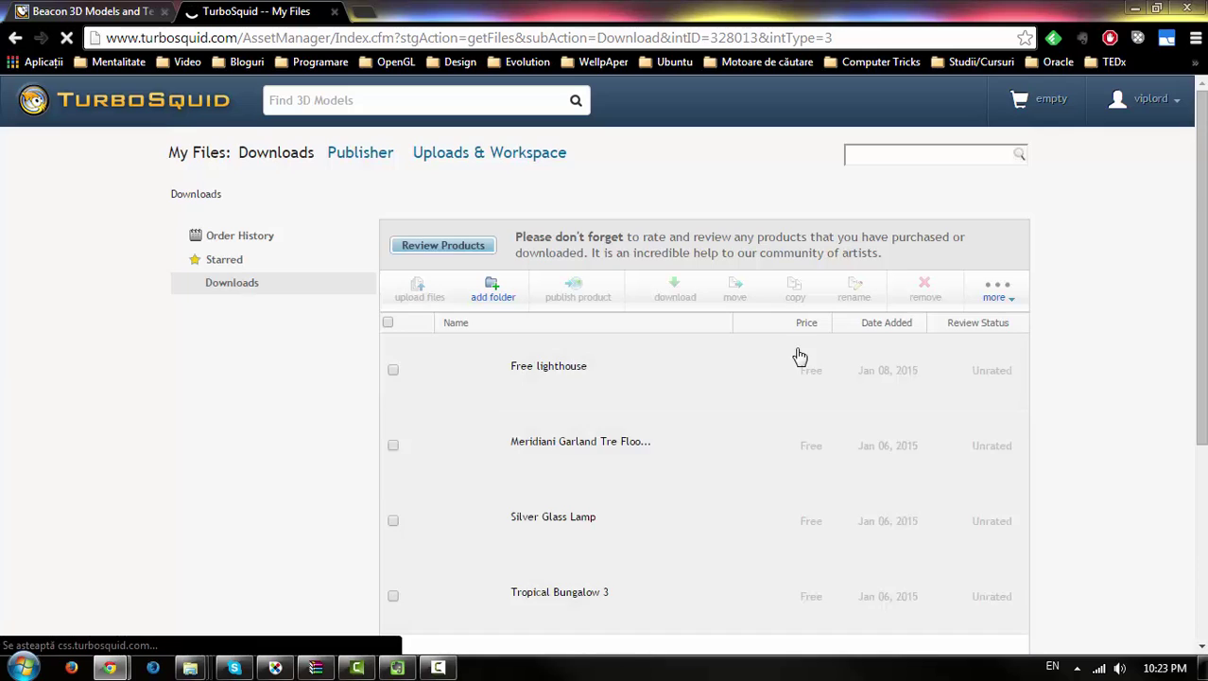
scroll(444, 398, down, 2)
click(393, 229)
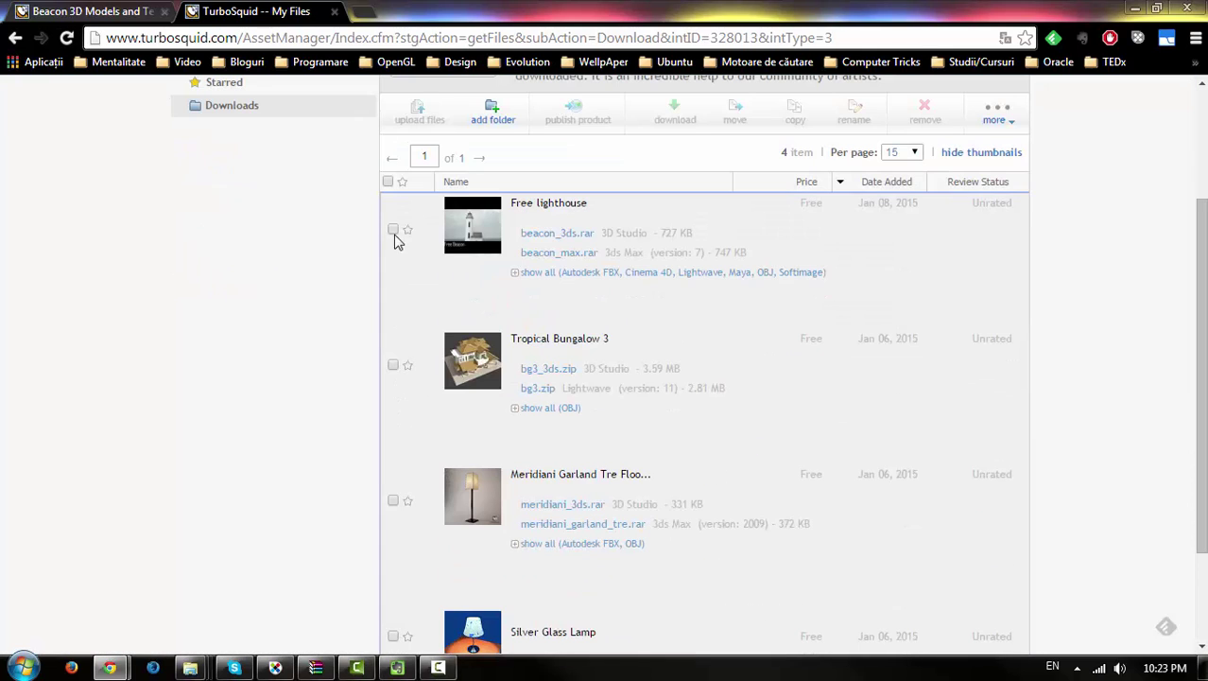
scroll(1073, 327, up, 2)
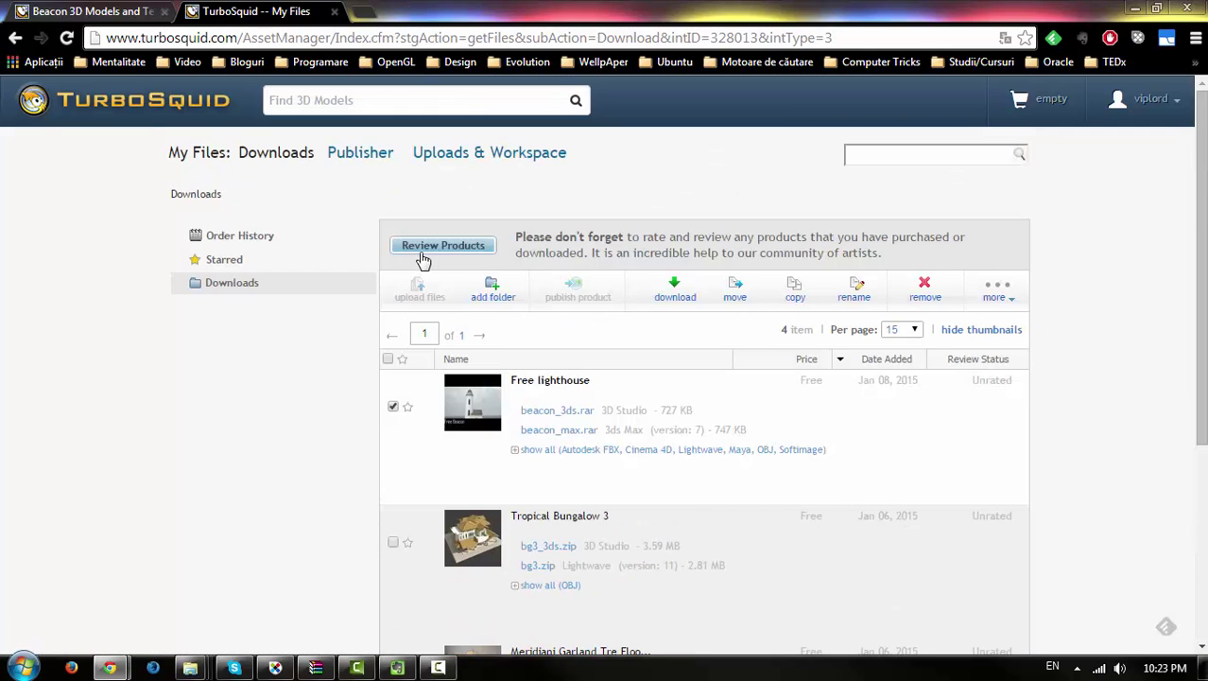
Save Free lighthouse.zip to the Desktop and shrink the Chrome window.
click(688, 294)
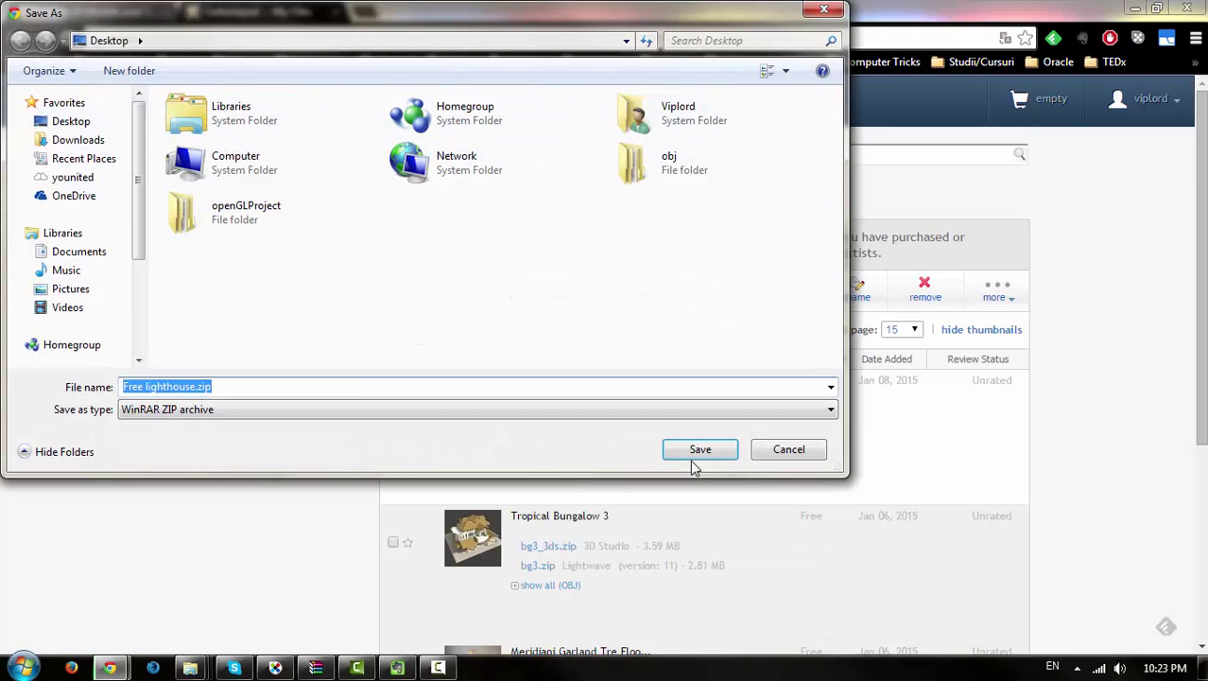
click(693, 457)
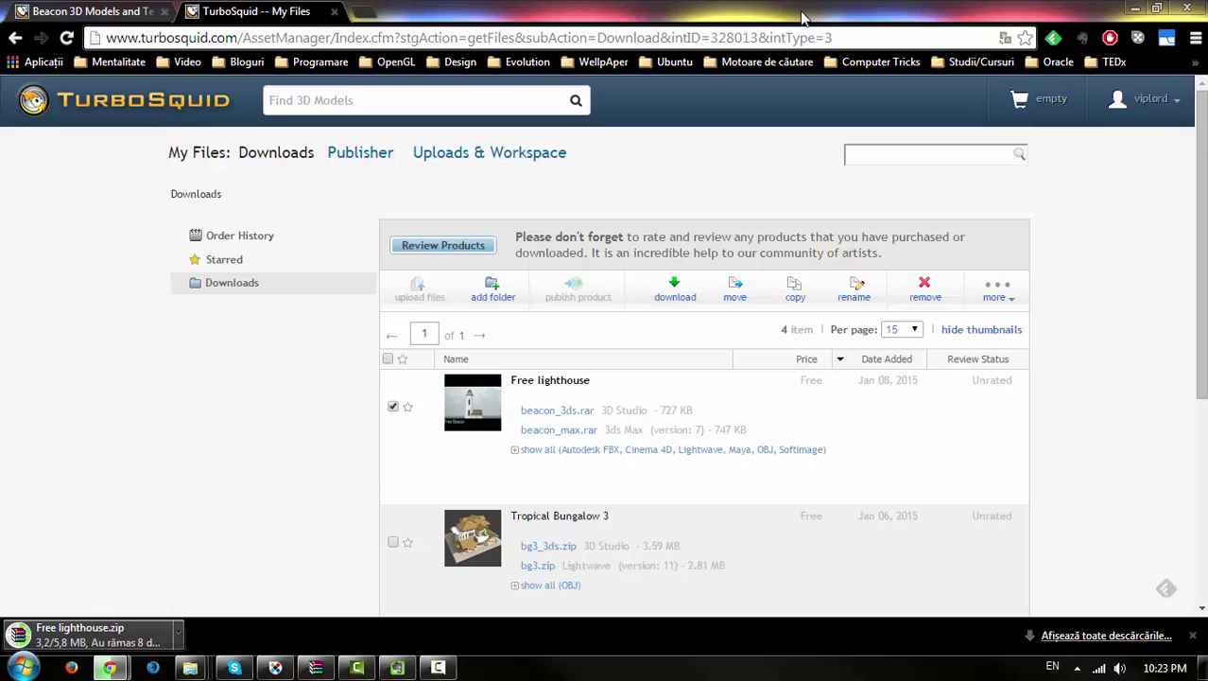
drag(793, 16, 783, 94)
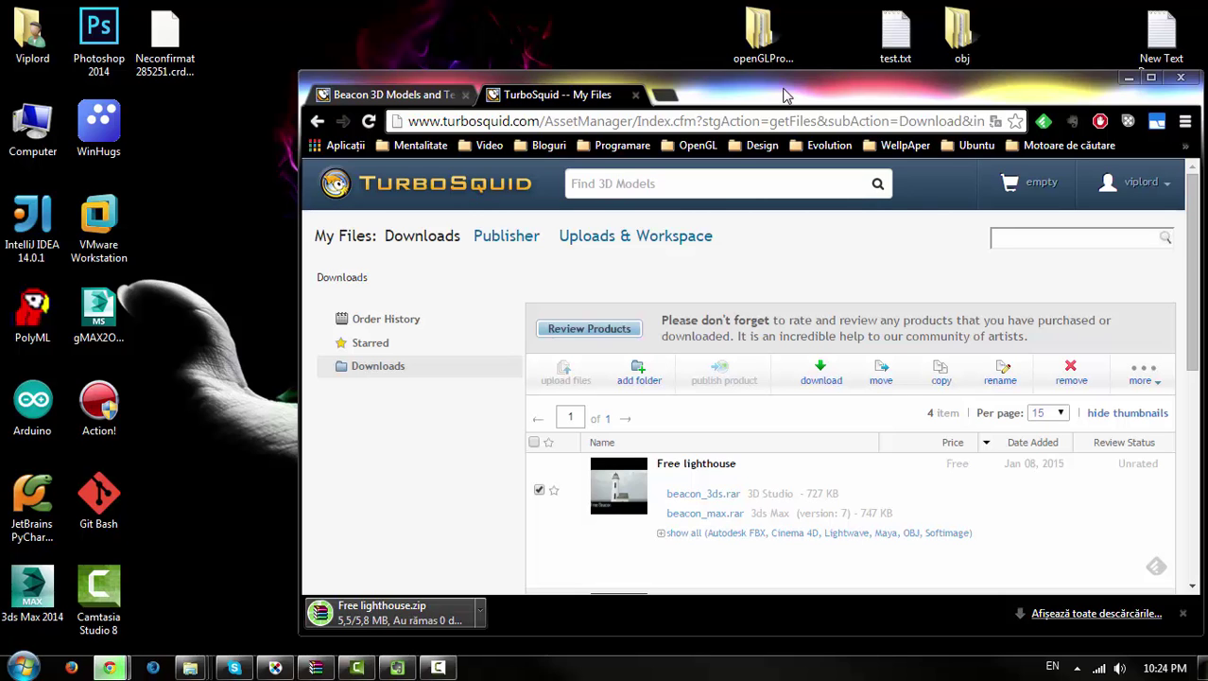
Open Free lighthouse.zip and the nested beacon_3ds.rar archive in WinRAR.
drag(756, 95, 576, 94)
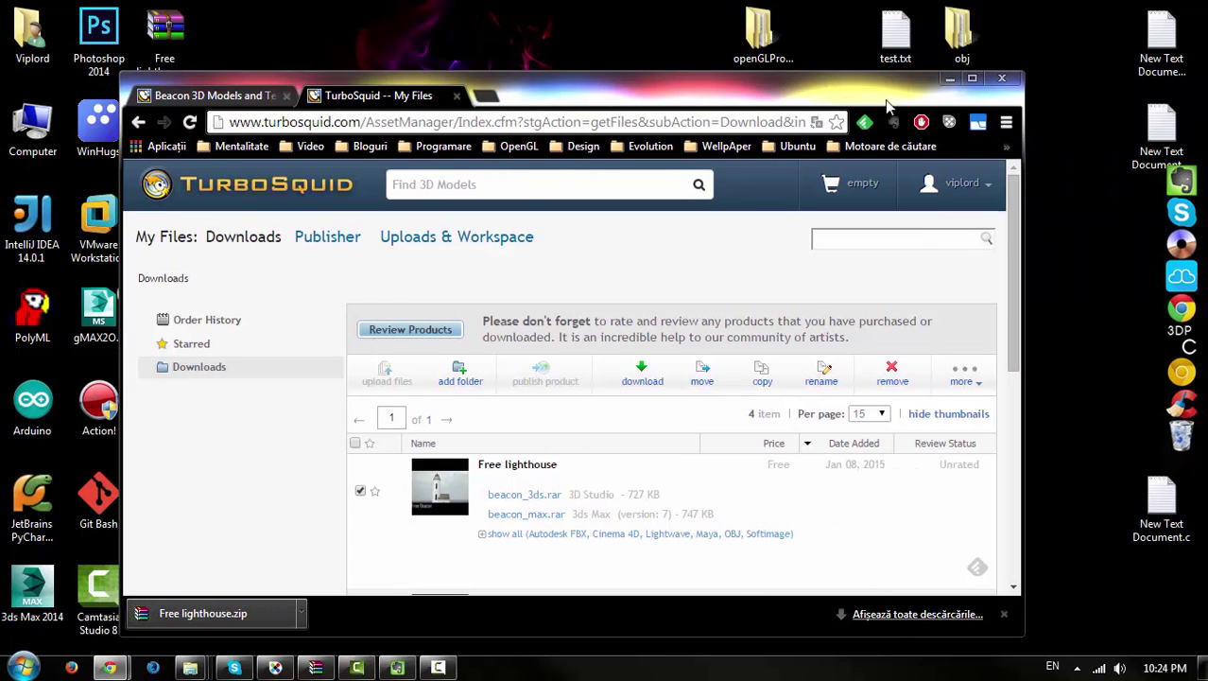
click(949, 84)
click(180, 39)
double_click(180, 40)
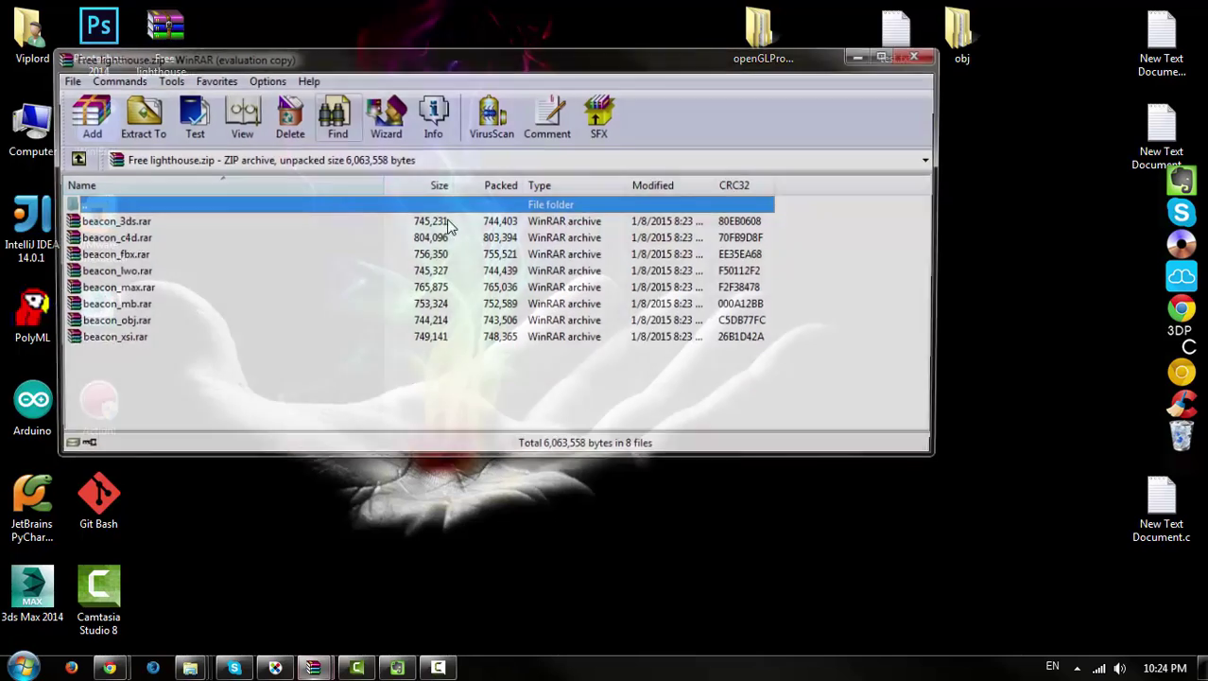
click(137, 223)
click(109, 238)
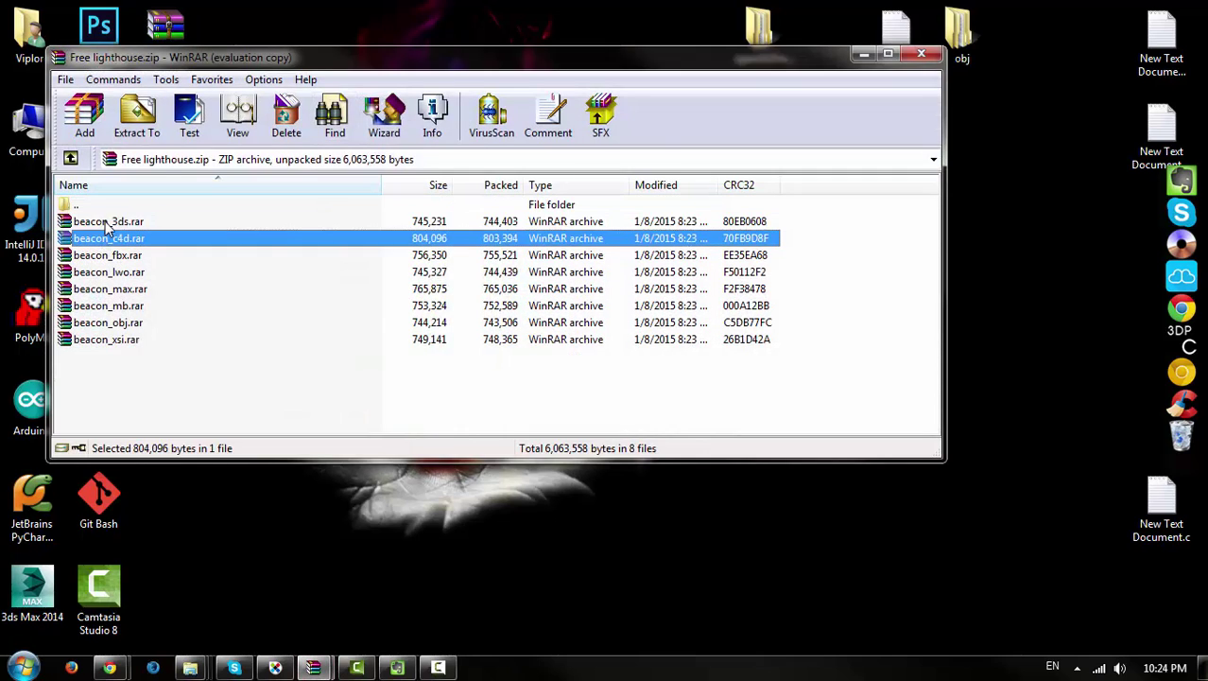
double_click(108, 224)
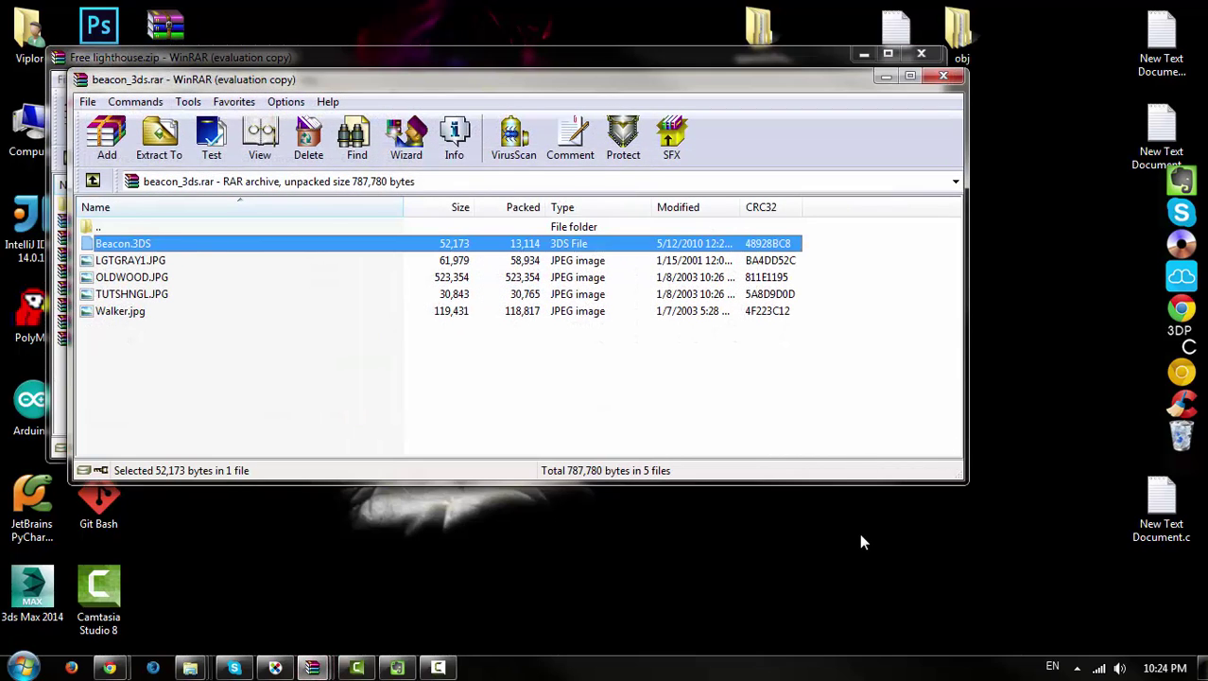
Create a desktop folder named Beacon, copy all archive files into it, and close WinRAR.
right_click(860, 541)
click(693, 177)
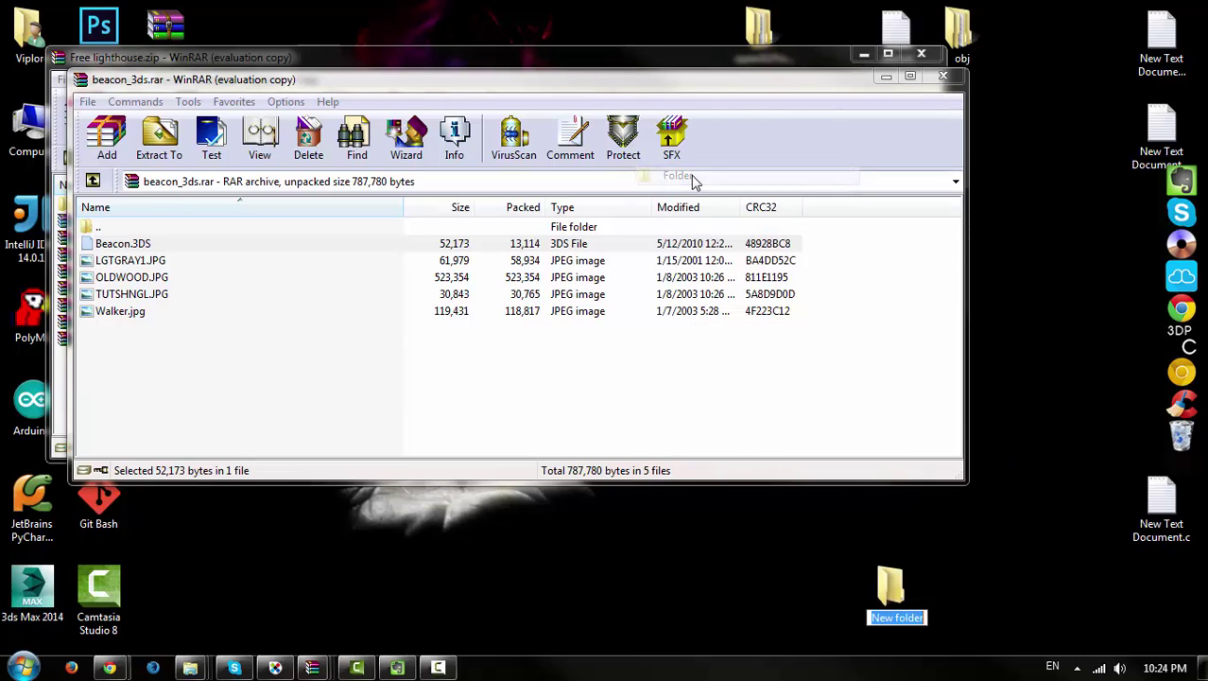
text(Beacon)
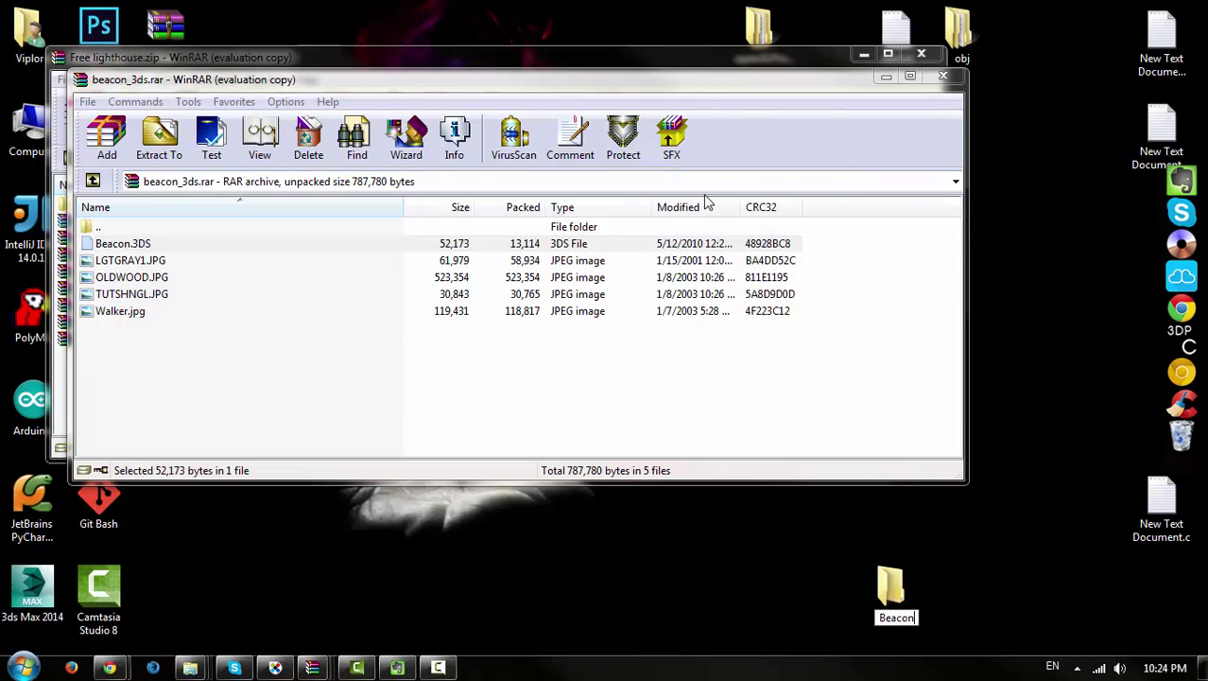
key(Return)
drag(472, 319, 109, 265)
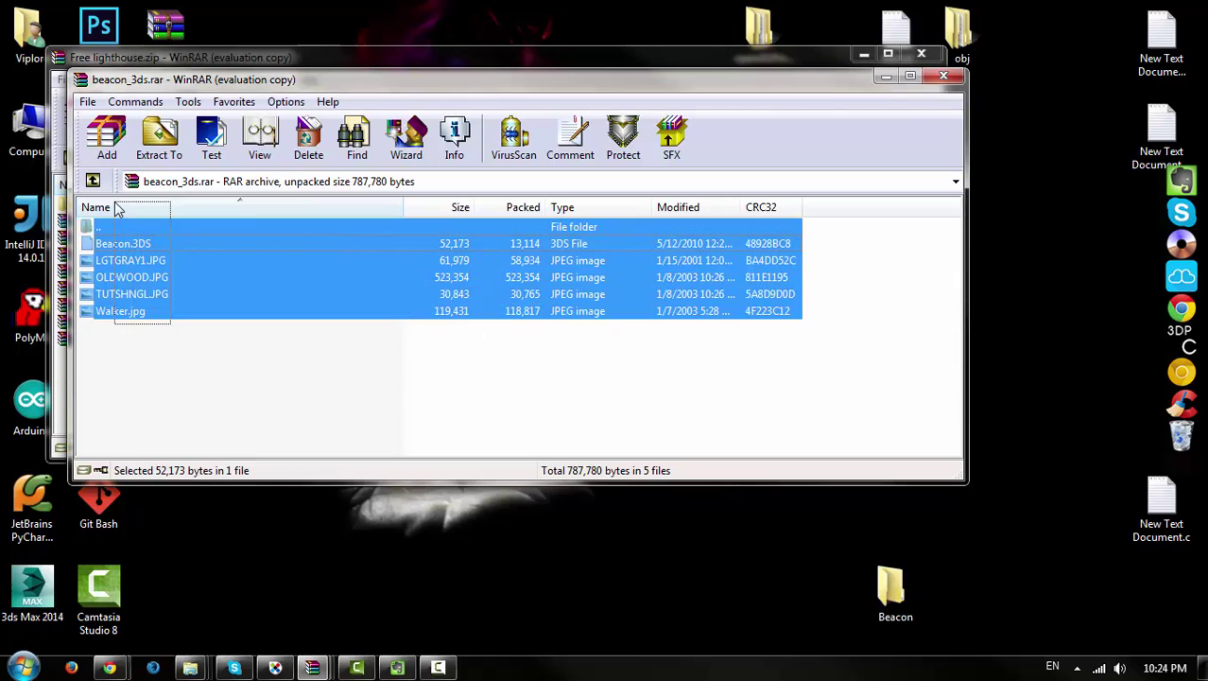
mouse_move(316, 357)
mouse_down()
mouse_move(85, 225)
mouse_move(665, 501)
mouse_move(892, 591)
mouse_up()
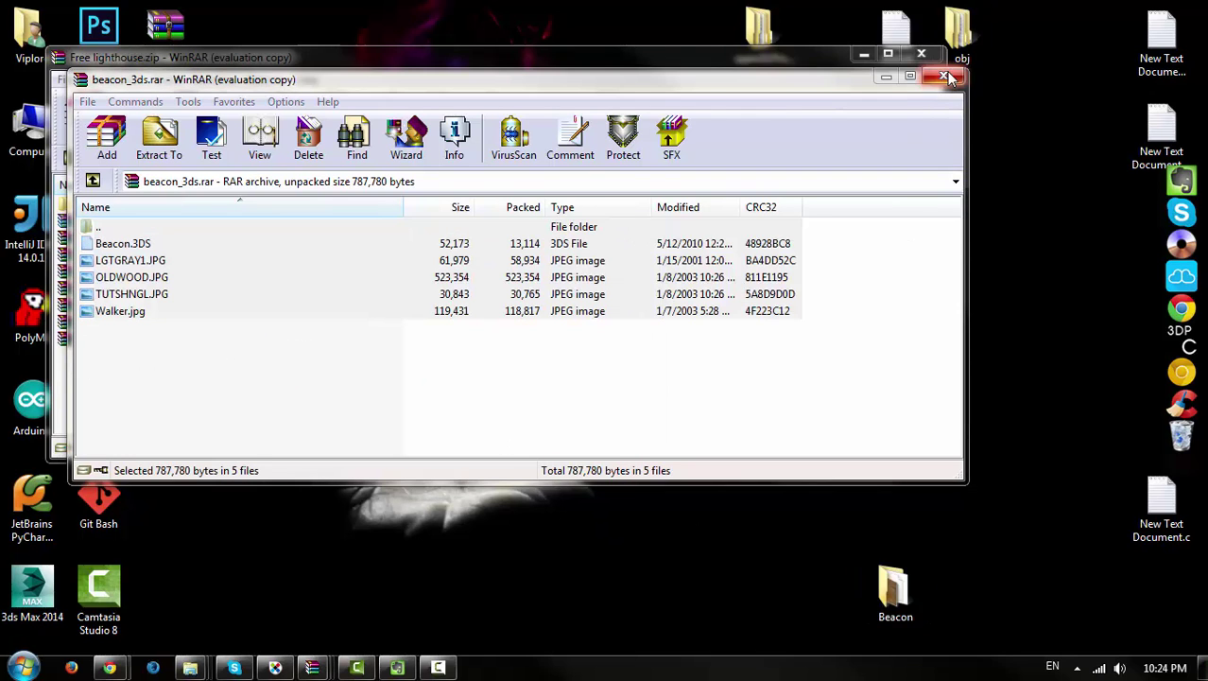
click(943, 75)
Open the Beacon folder, preview the OLDWOOD, TUTSHNGL and Walker.jpg textures, and launch Photoshop 2014.
drag(826, 259, 829, 236)
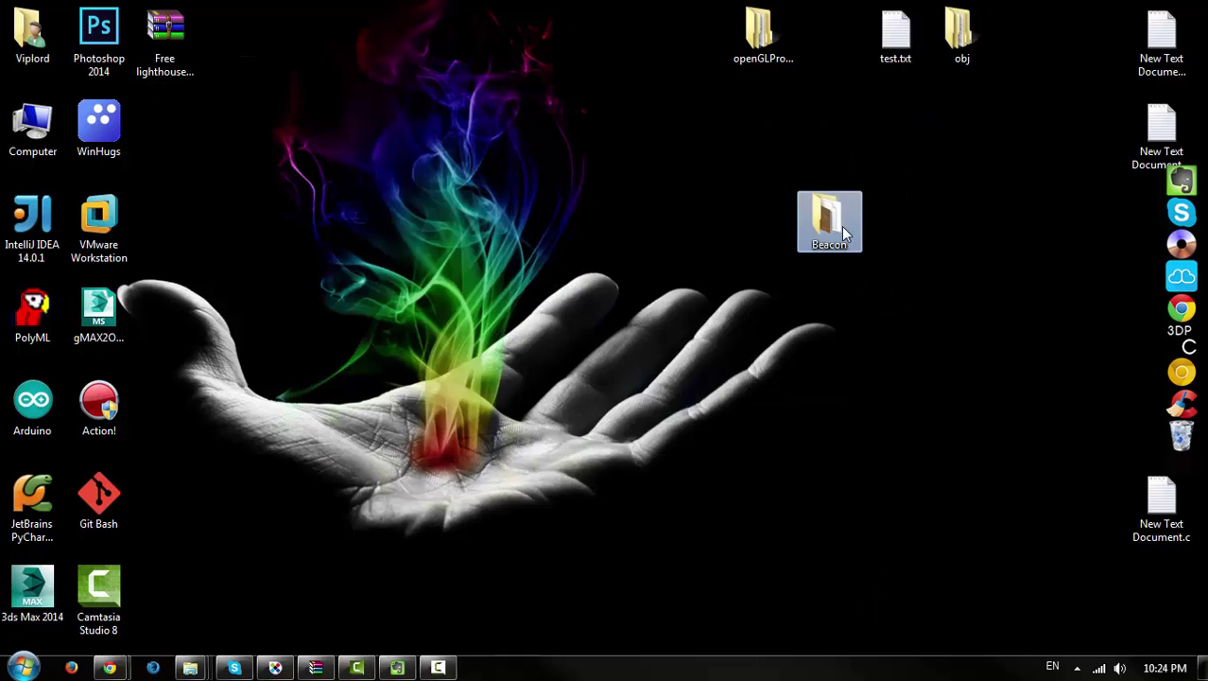
double_click(831, 234)
drag(467, 123, 469, 27)
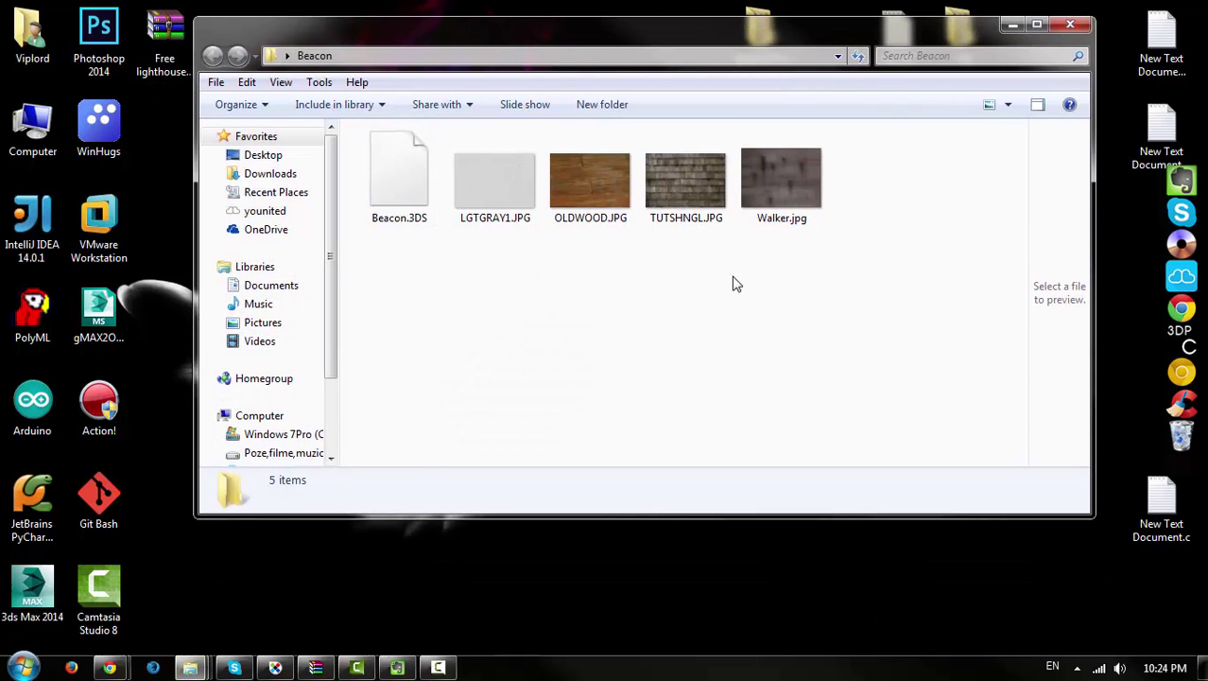
click(589, 184)
click(685, 188)
click(793, 197)
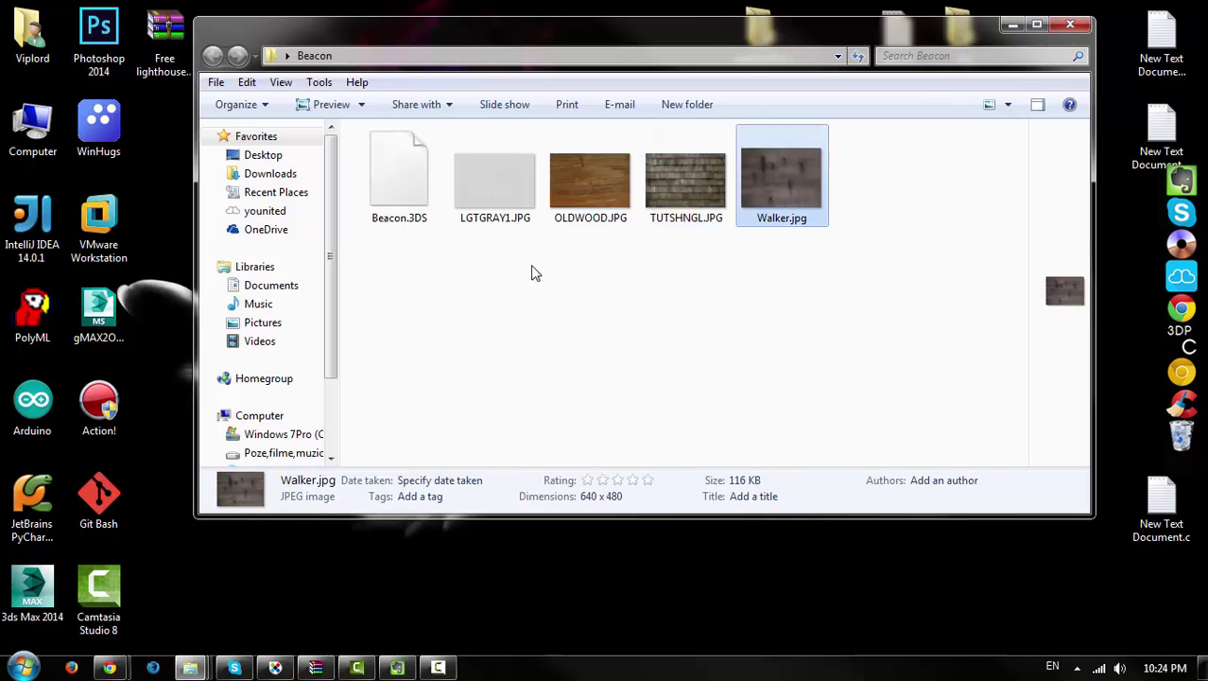
click(533, 269)
drag(471, 45, 594, 61)
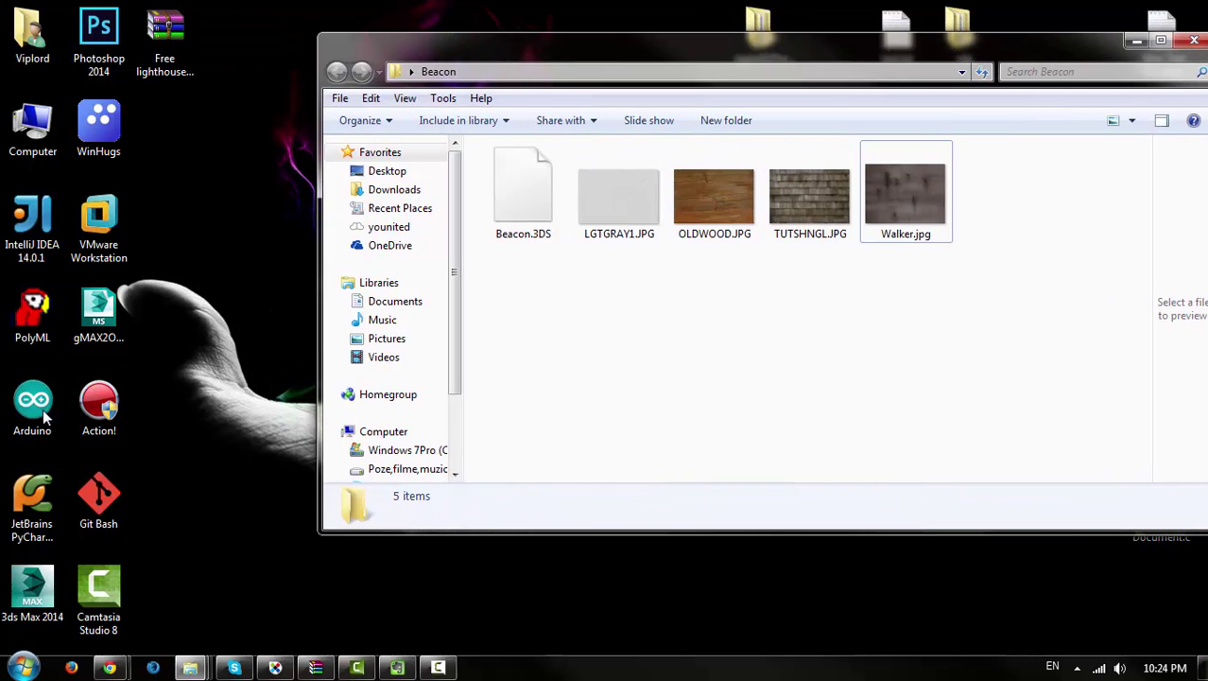
click(106, 43)
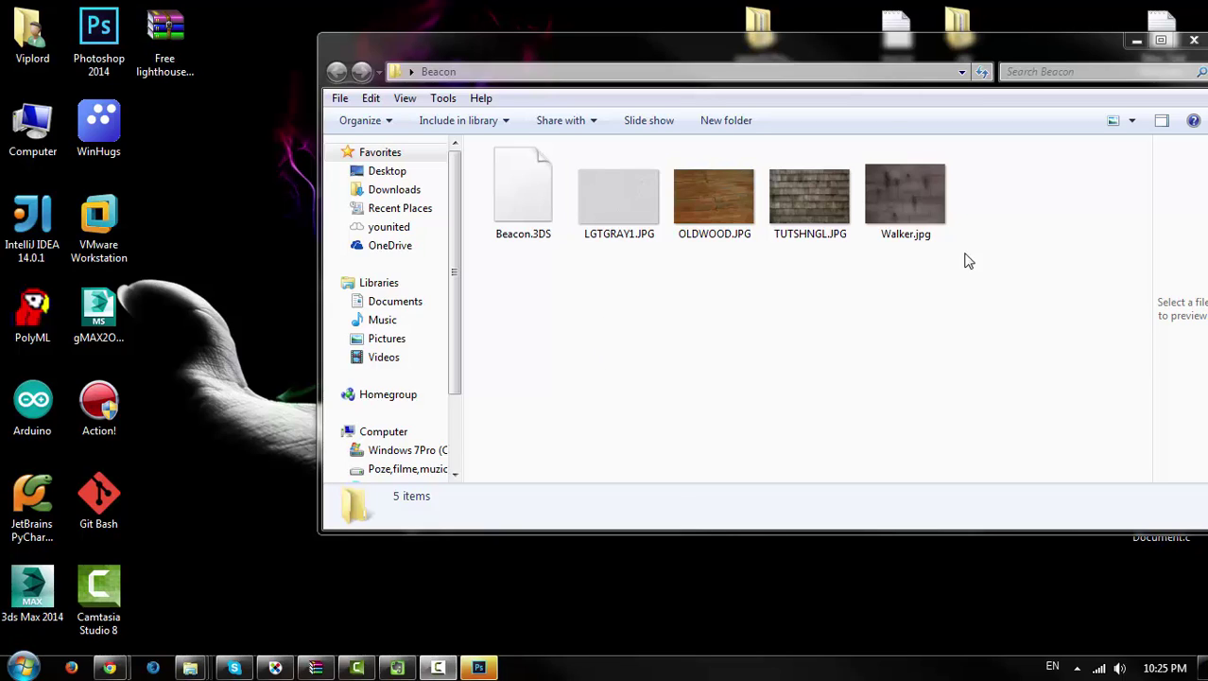
Create a new 1024 × 1024 px, 300 ppi RGB document with a white background.
click(732, 405)
drag(593, 54, 616, 78)
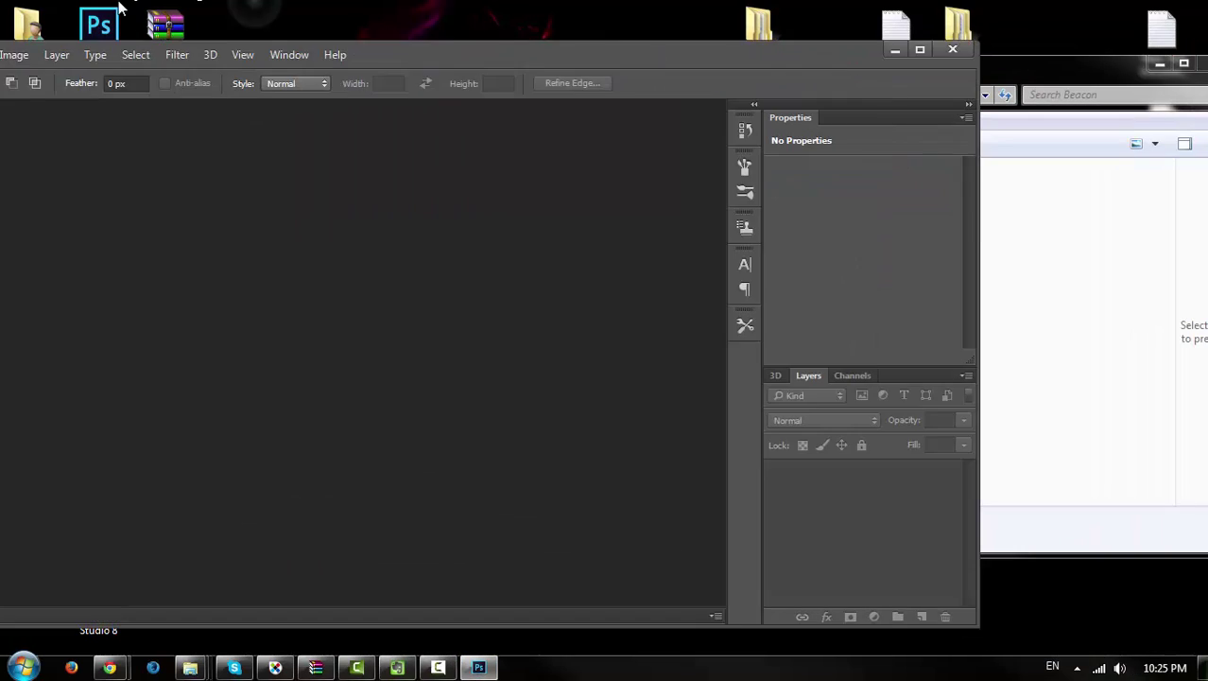
click(105, 63)
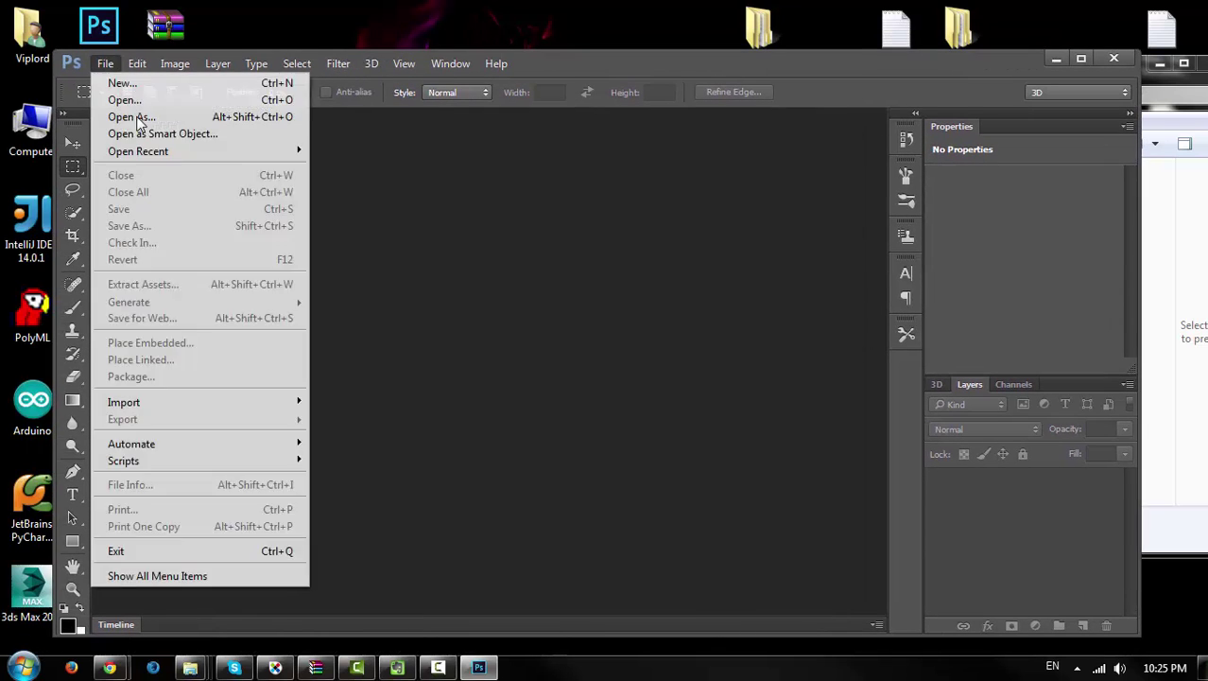
click(123, 83)
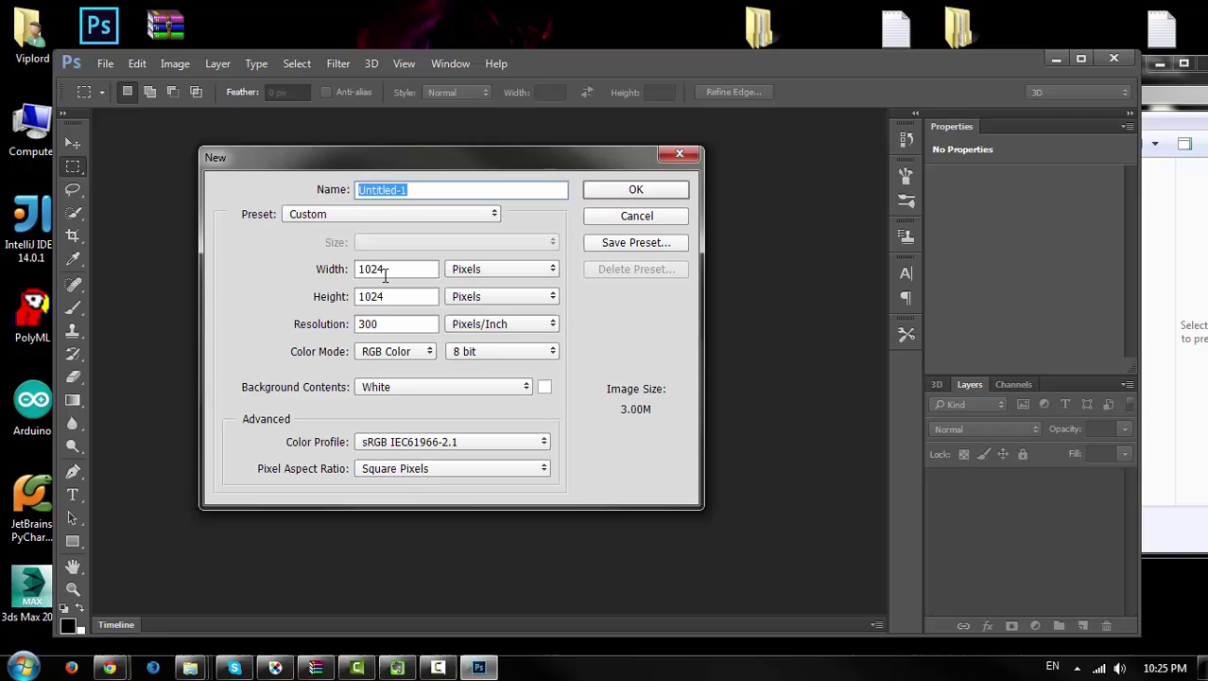
click(395, 274)
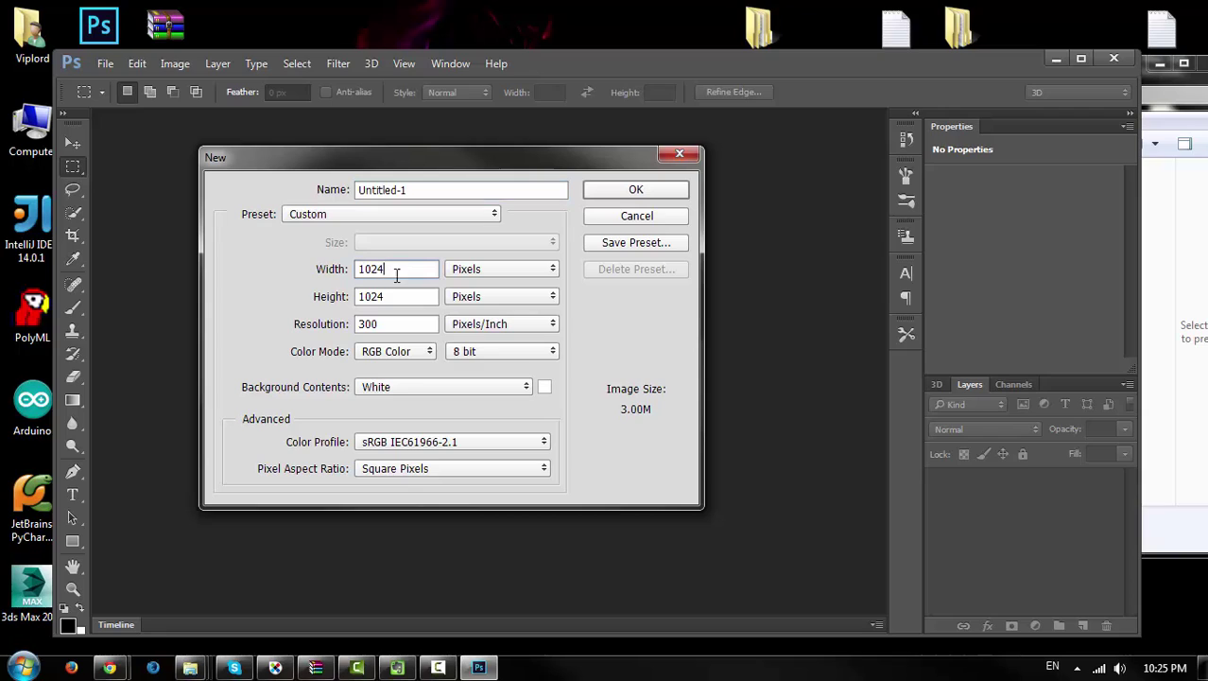
click(395, 294)
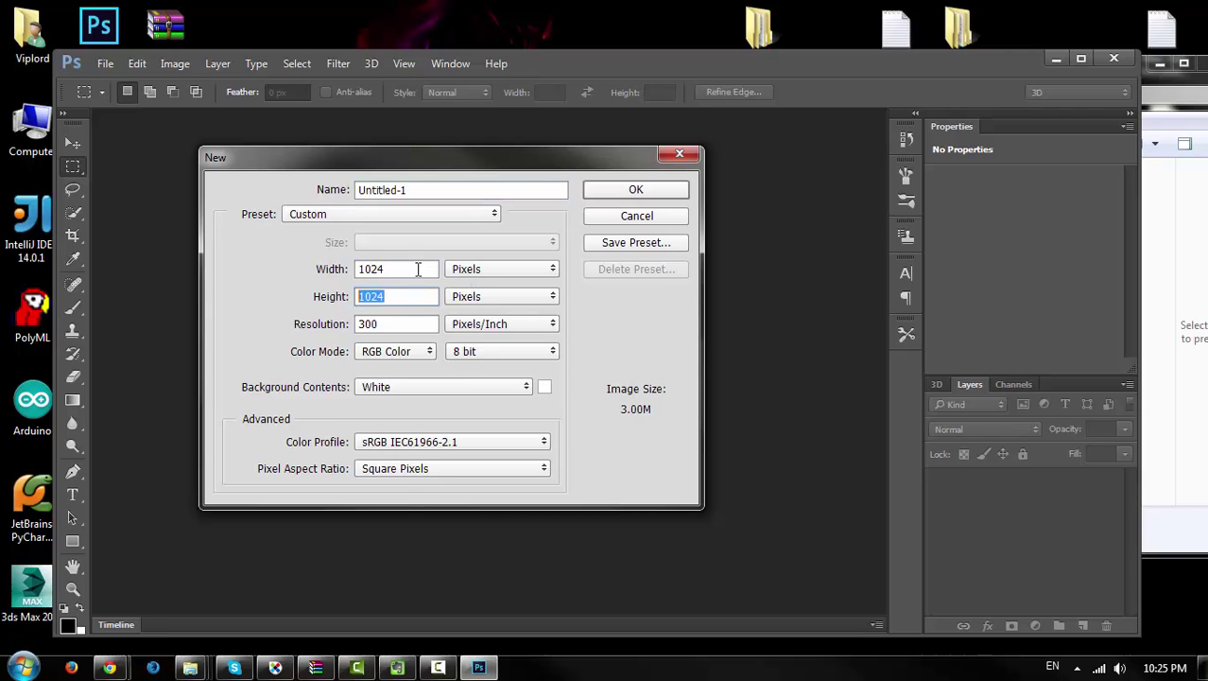
click(476, 270)
click(477, 282)
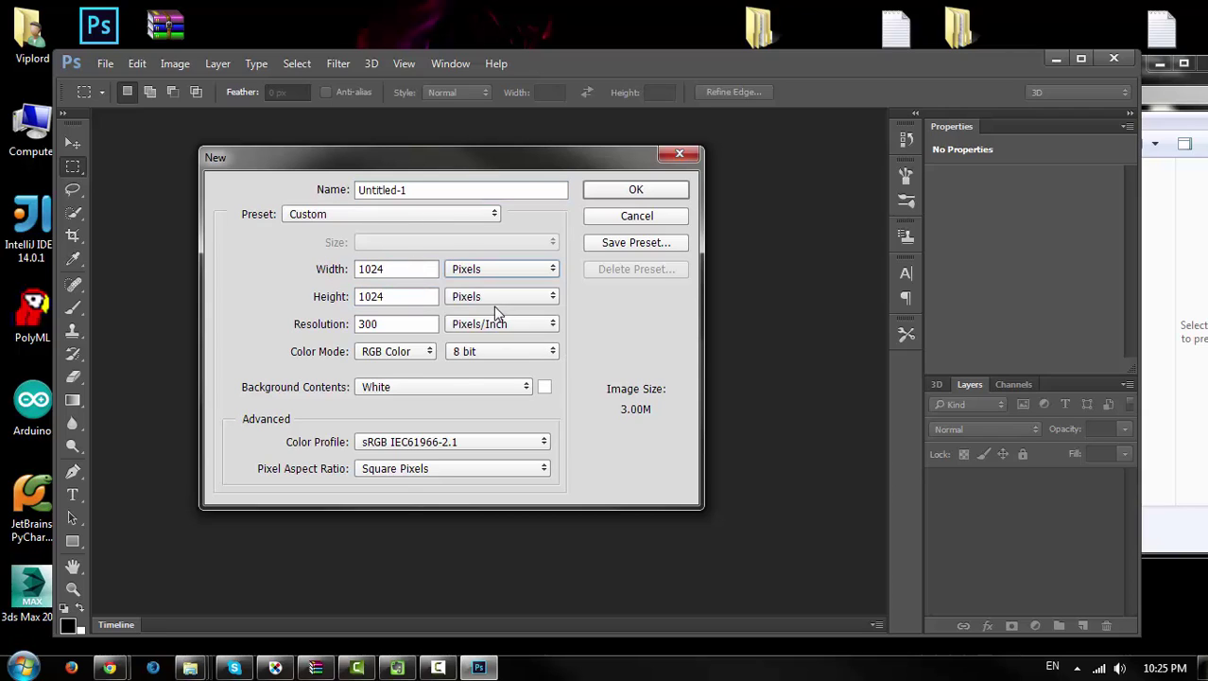
double_click(455, 188)
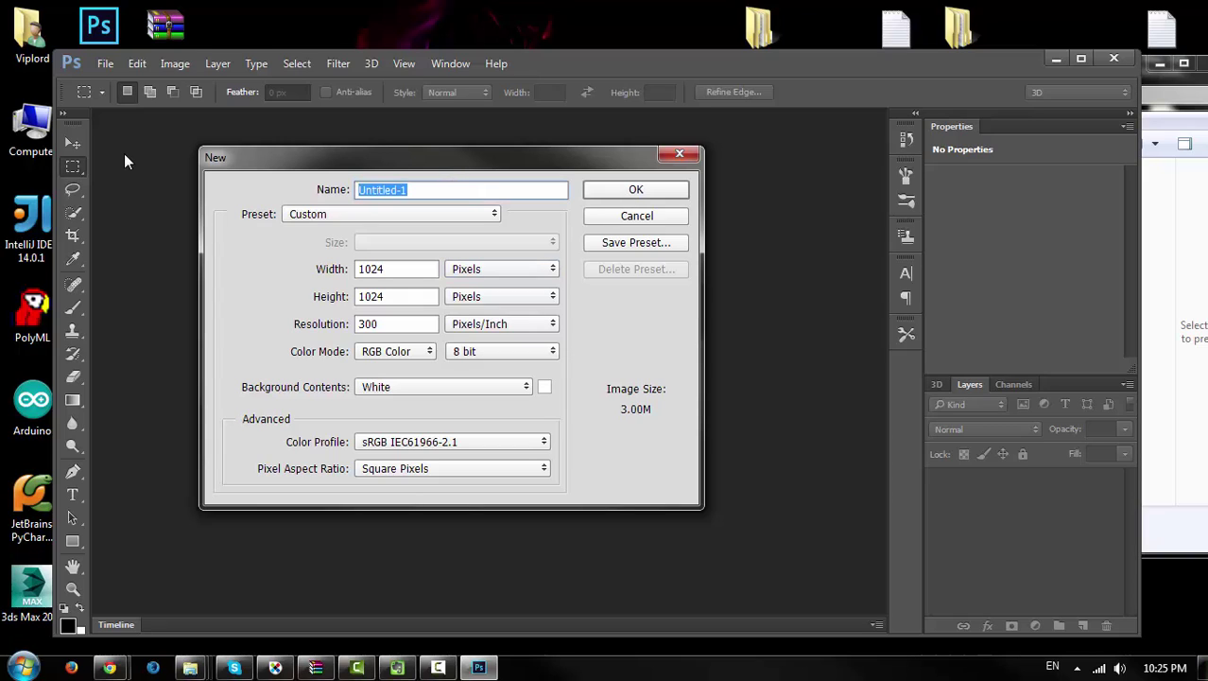
text(texture)
key(Return)
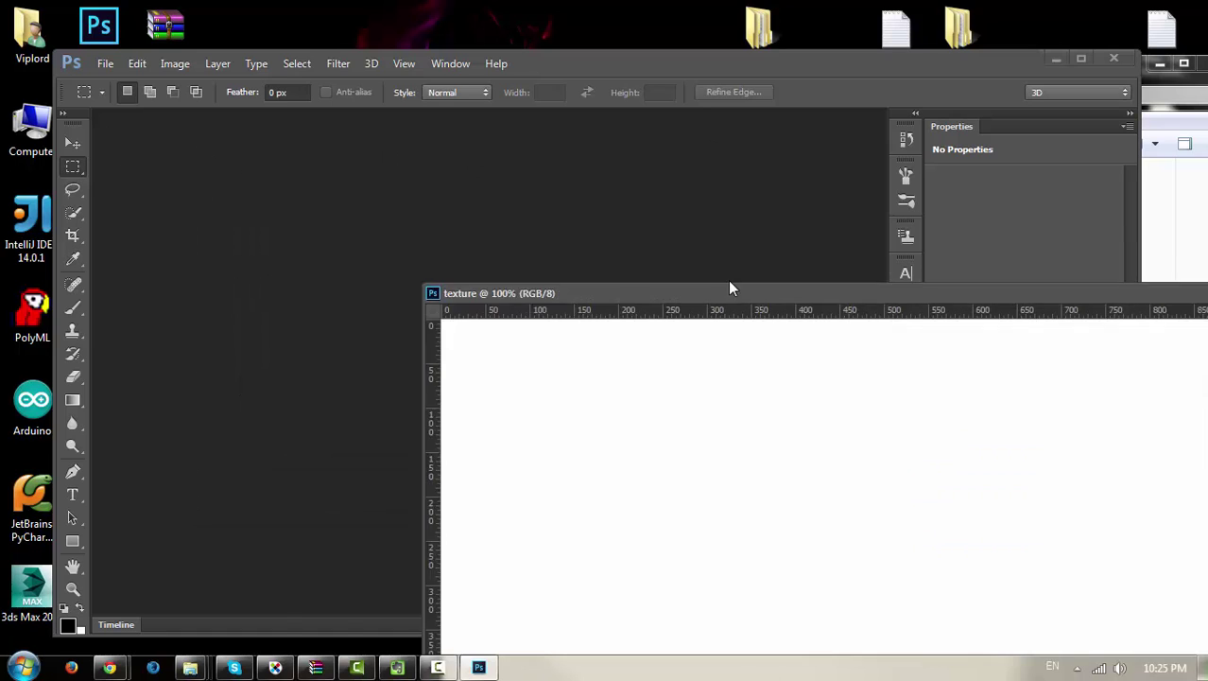
Float the texture document in a smaller window beside the Beacon folder window.
mouse_move(728, 282)
mouse_down()
mouse_move(445, 11)
mouse_move(509, 157)
mouse_move(519, 14)
mouse_move(521, 275)
mouse_move(489, 7)
mouse_move(491, 50)
mouse_up()
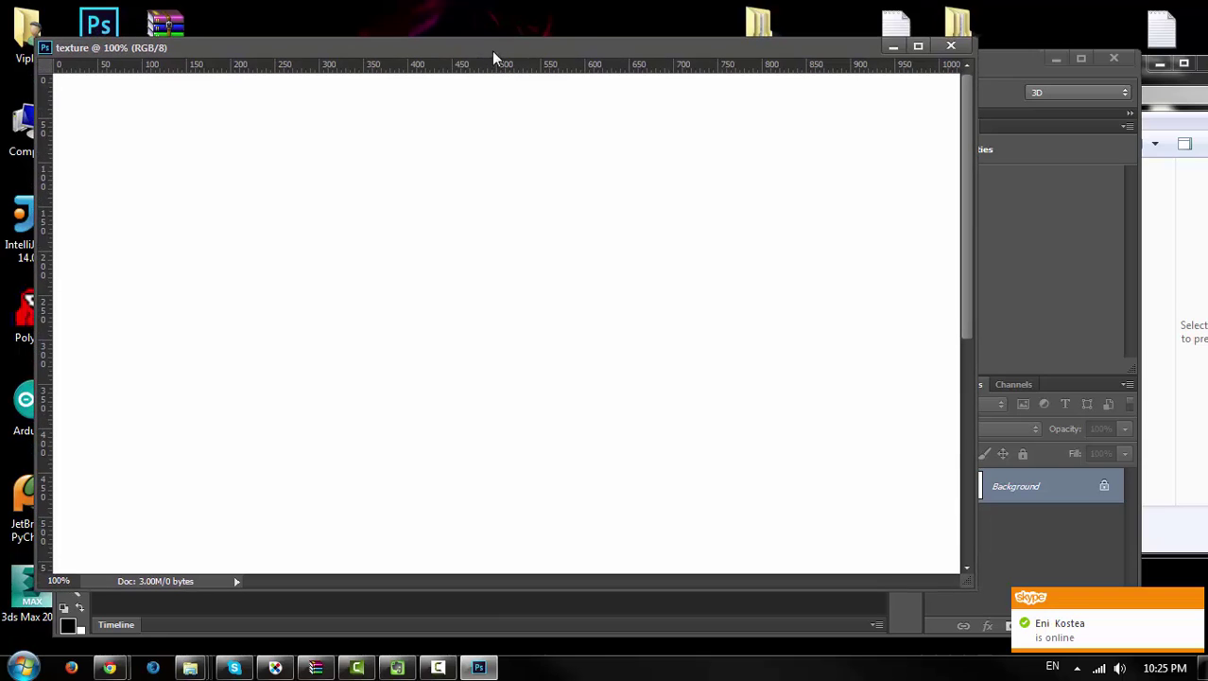
mouse_move(965, 577)
mouse_down()
mouse_move(920, 557)
mouse_move(855, 570)
mouse_up()
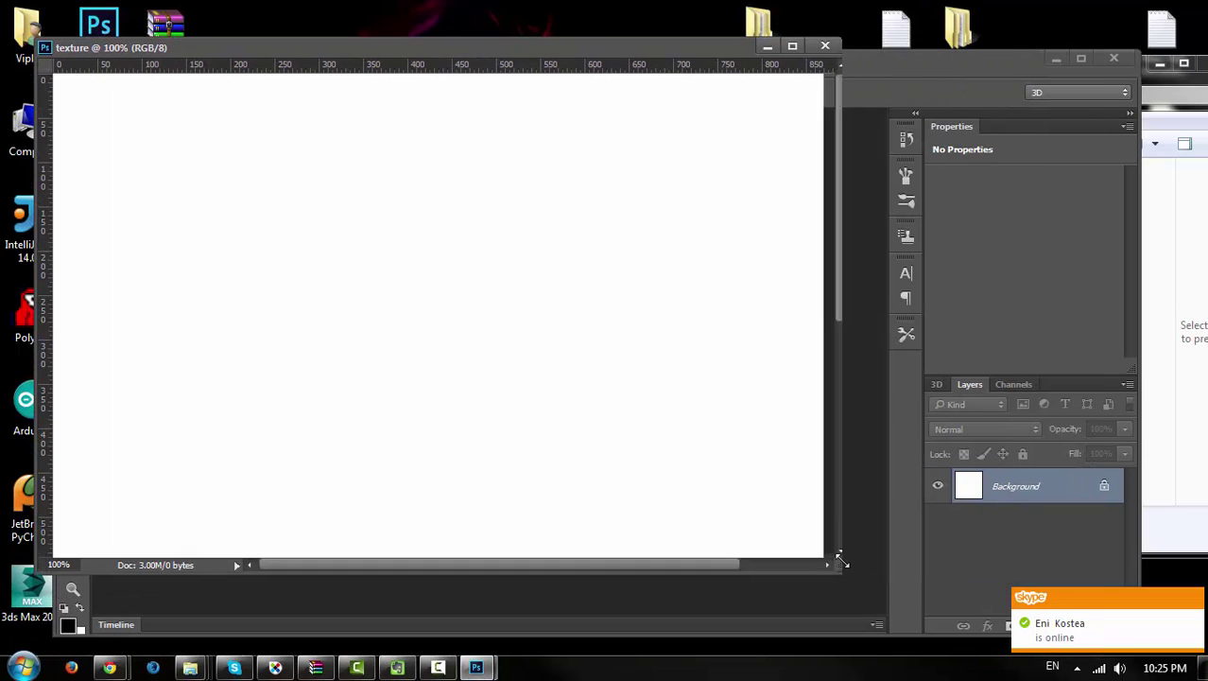
click(1156, 444)
Drag LGTGRAY1.JPG onto the texture canvas and shorten it from the bottom edge.
drag(605, 68, 867, 104)
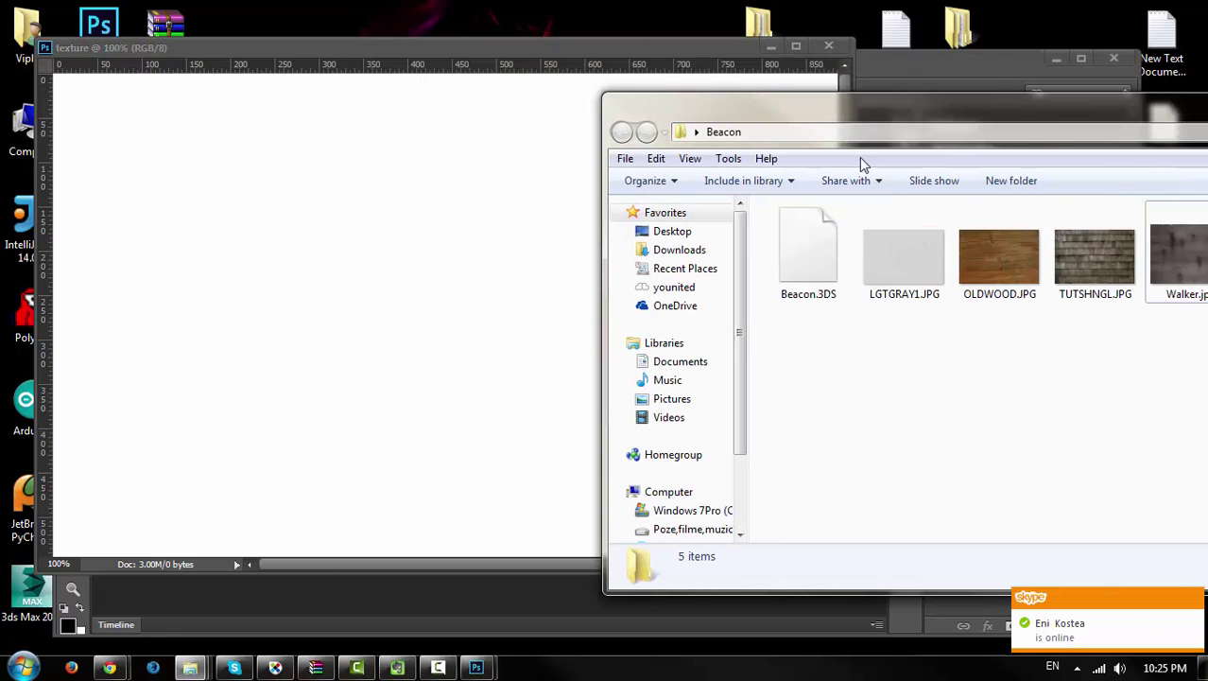
drag(904, 251, 231, 156)
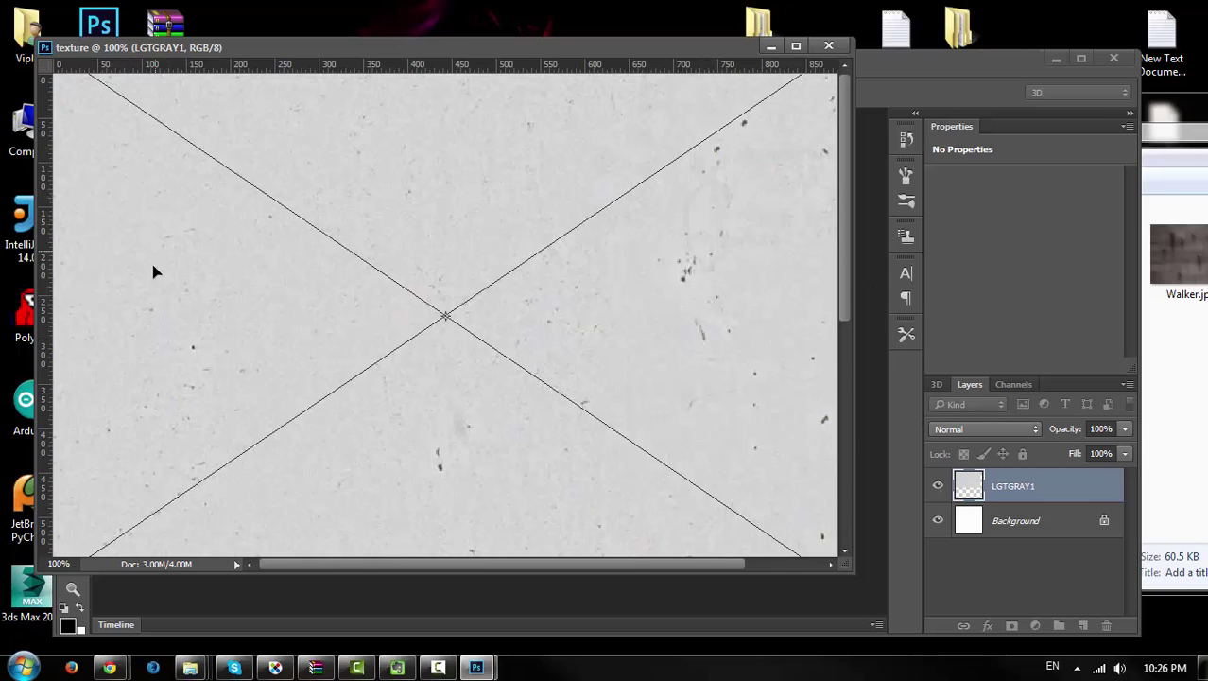
scroll(81, 426, down, 3)
scroll(372, 490, down, 2)
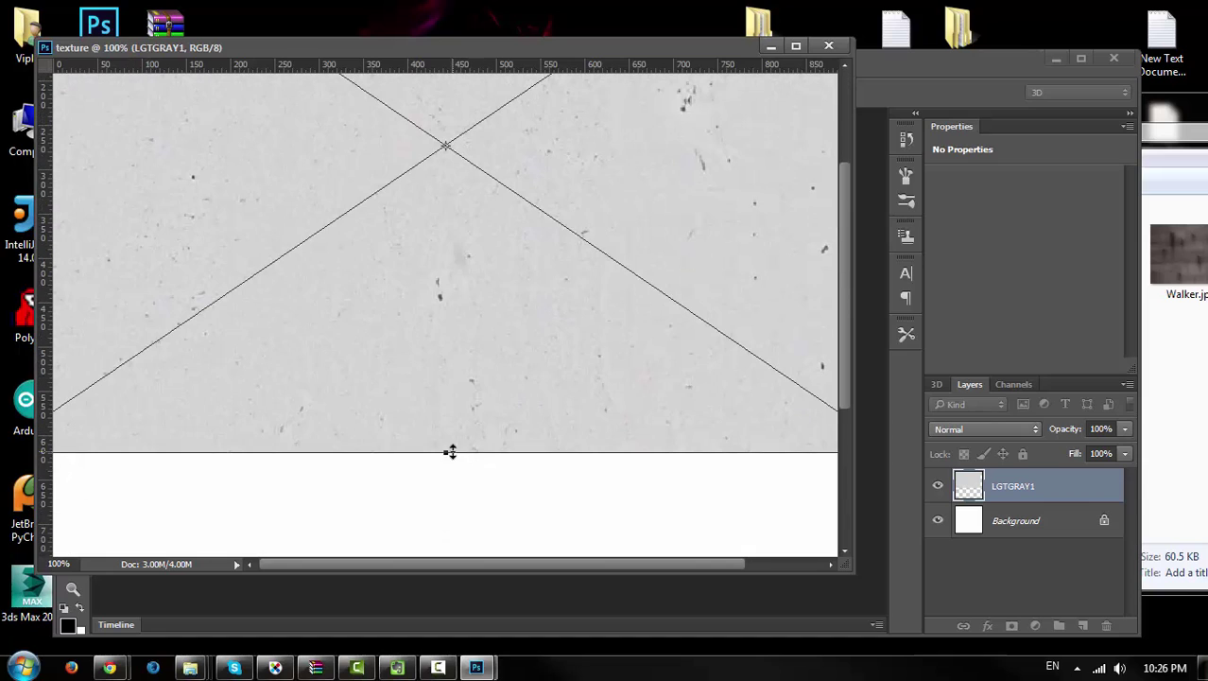
drag(450, 452, 445, 342)
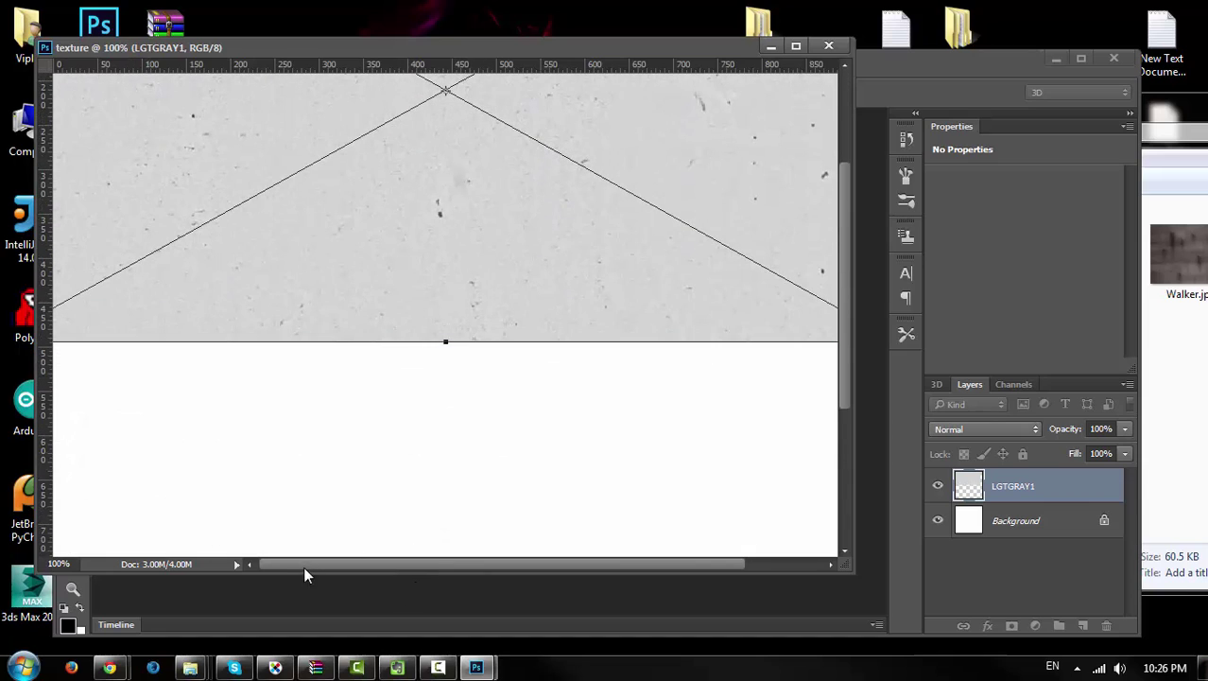
scroll(151, 326, up, 3)
scroll(142, 294, up, 2)
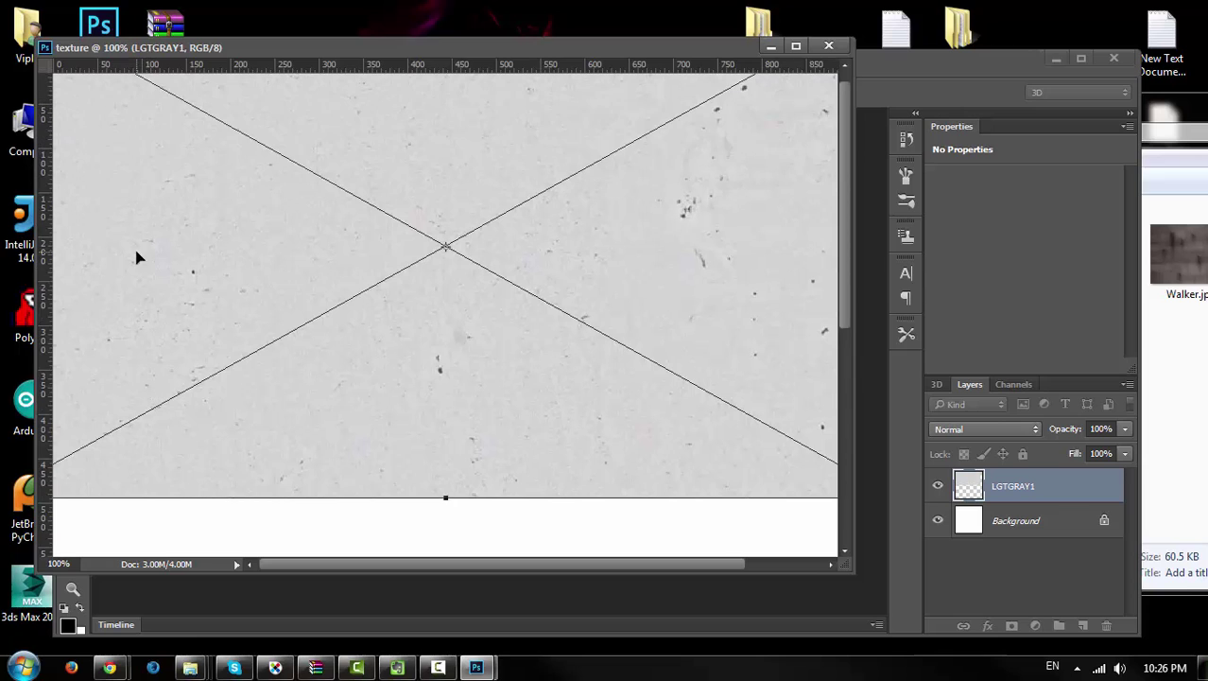
scroll(135, 257, up, 1)
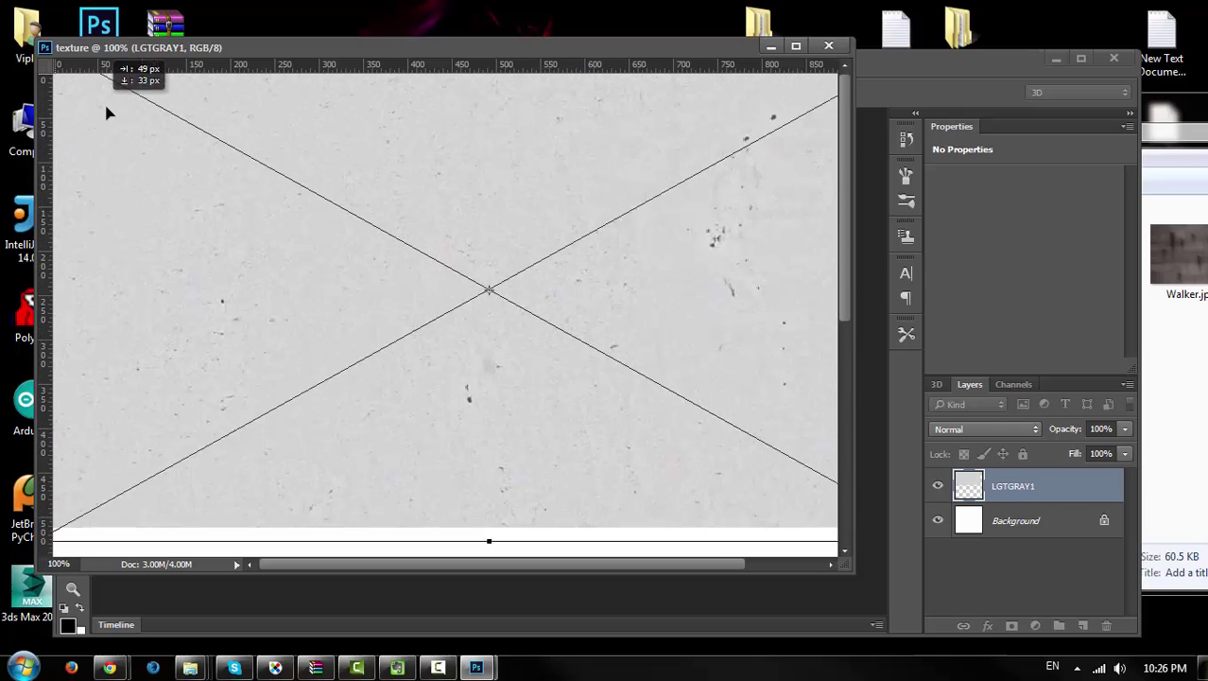
Scale the grey image to about 323×263 px in the canvas's top-left corner.
drag(55, 80, 427, 348)
drag(362, 279, 679, 405)
drag(736, 450, 217, 158)
mouse_move(393, 236)
mouse_down()
mouse_move(275, 202)
mouse_move(304, 208)
mouse_up()
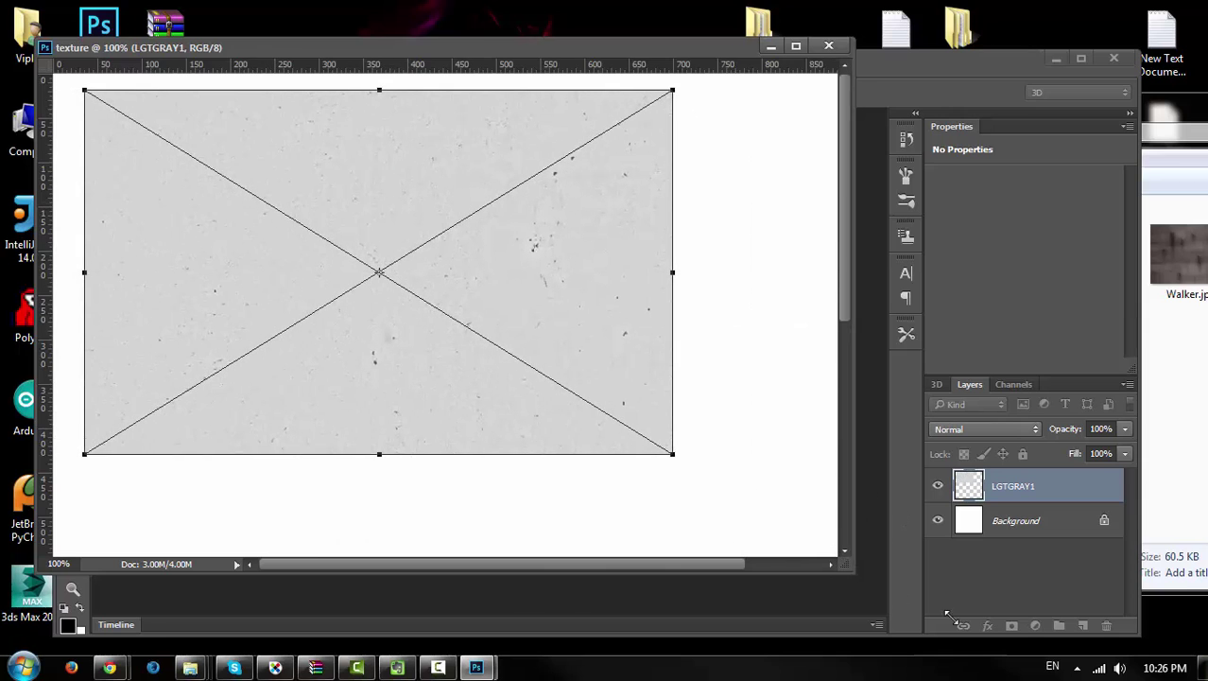
drag(842, 574, 1114, 662)
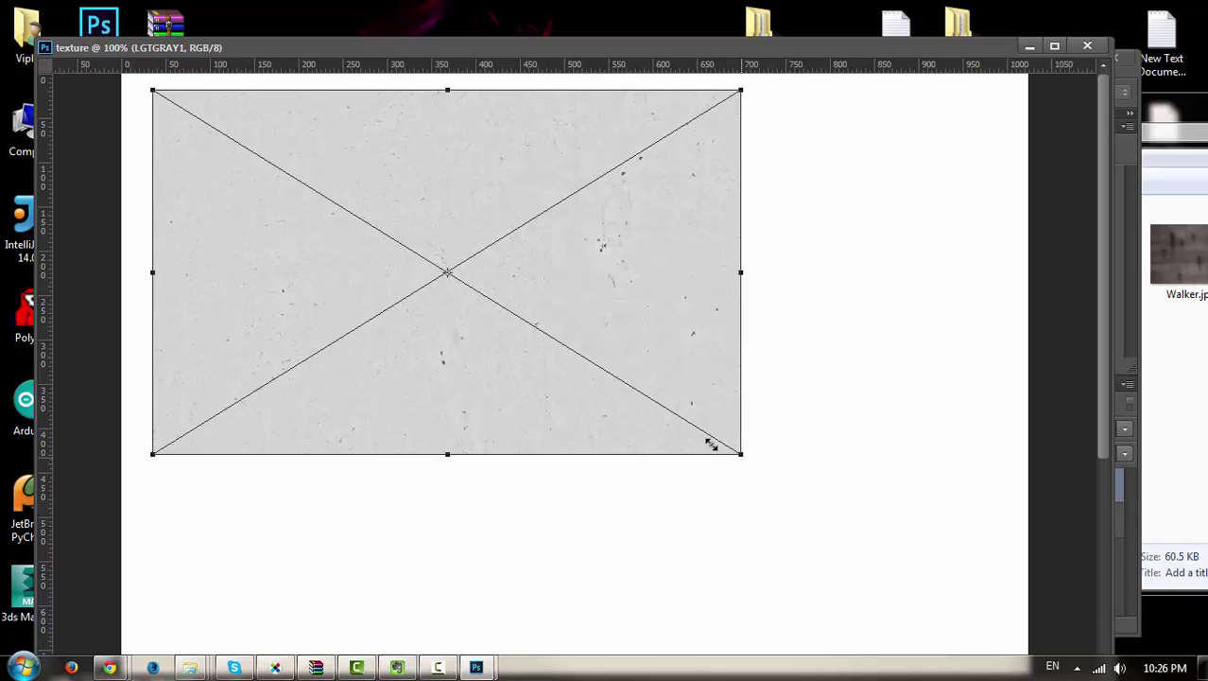
mouse_move(711, 444)
mouse_down()
mouse_move(413, 354)
mouse_move(459, 342)
mouse_move(437, 318)
mouse_move(474, 319)
mouse_up()
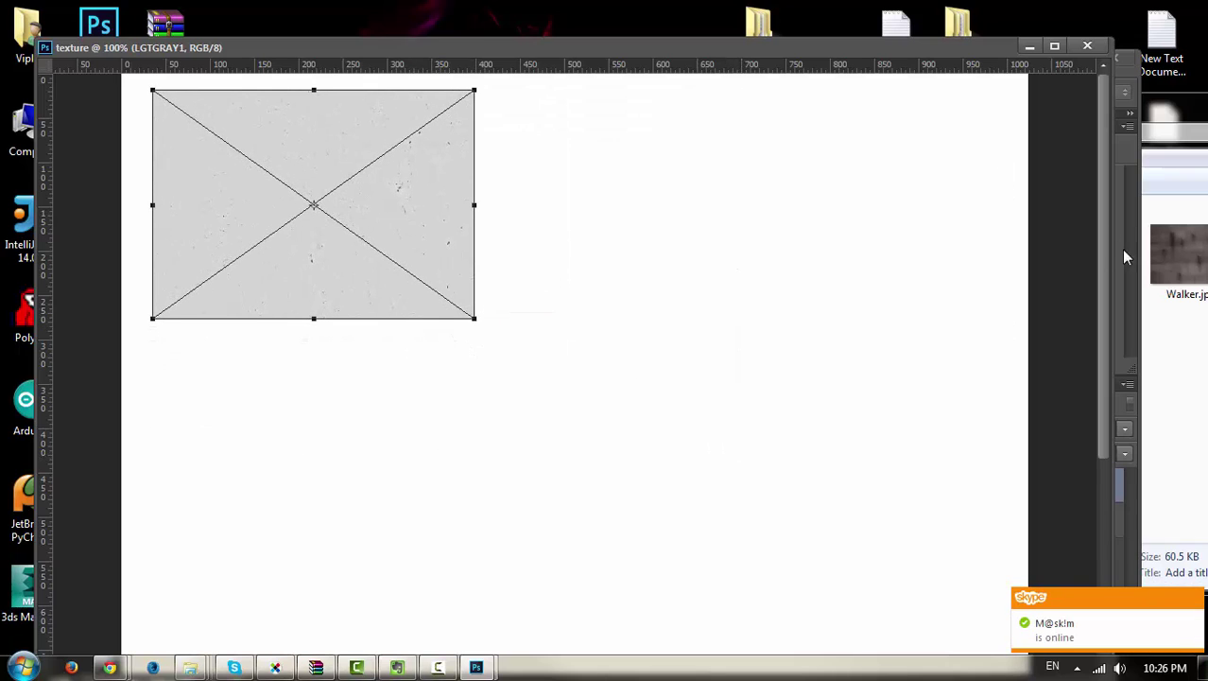
click(1177, 255)
Commit the grey LGTGRAY1 layer's size and position.
drag(1000, 255, 554, 227)
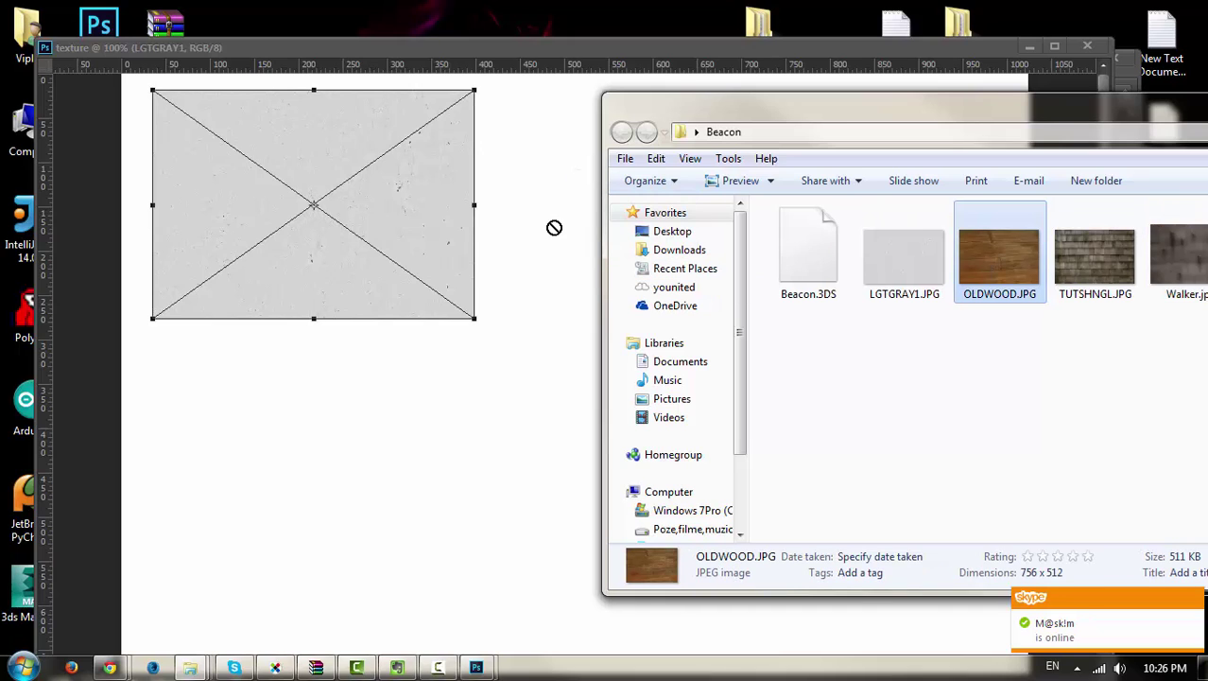
drag(740, 111, 1003, 127)
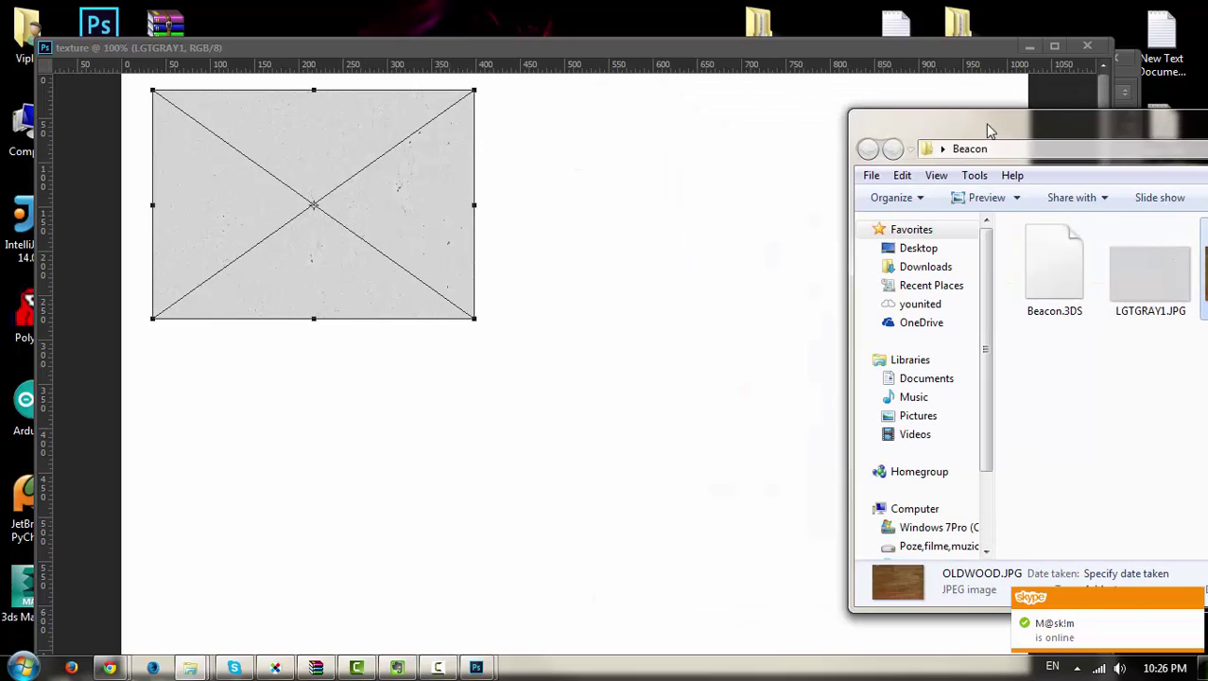
click(785, 175)
key(ctrl+s)
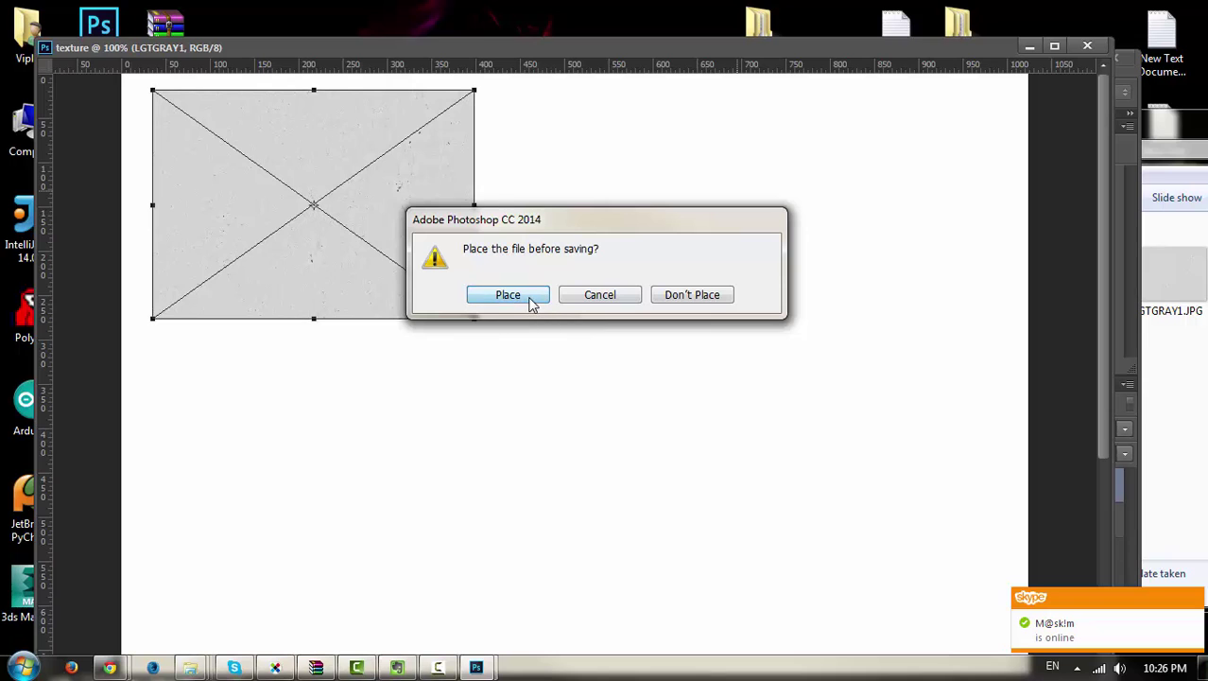
click(532, 302)
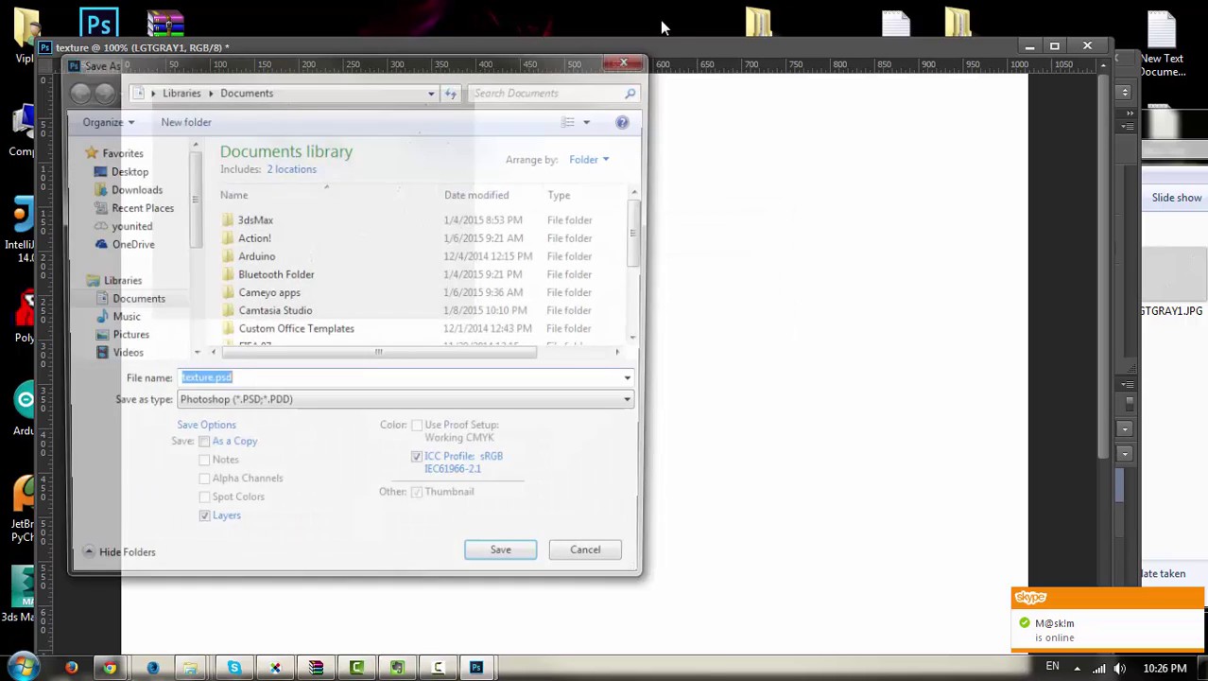
click(630, 55)
Place OLDWOOD.JPG and scale it to about 420×259 px at the canvas's upper right.
click(1147, 221)
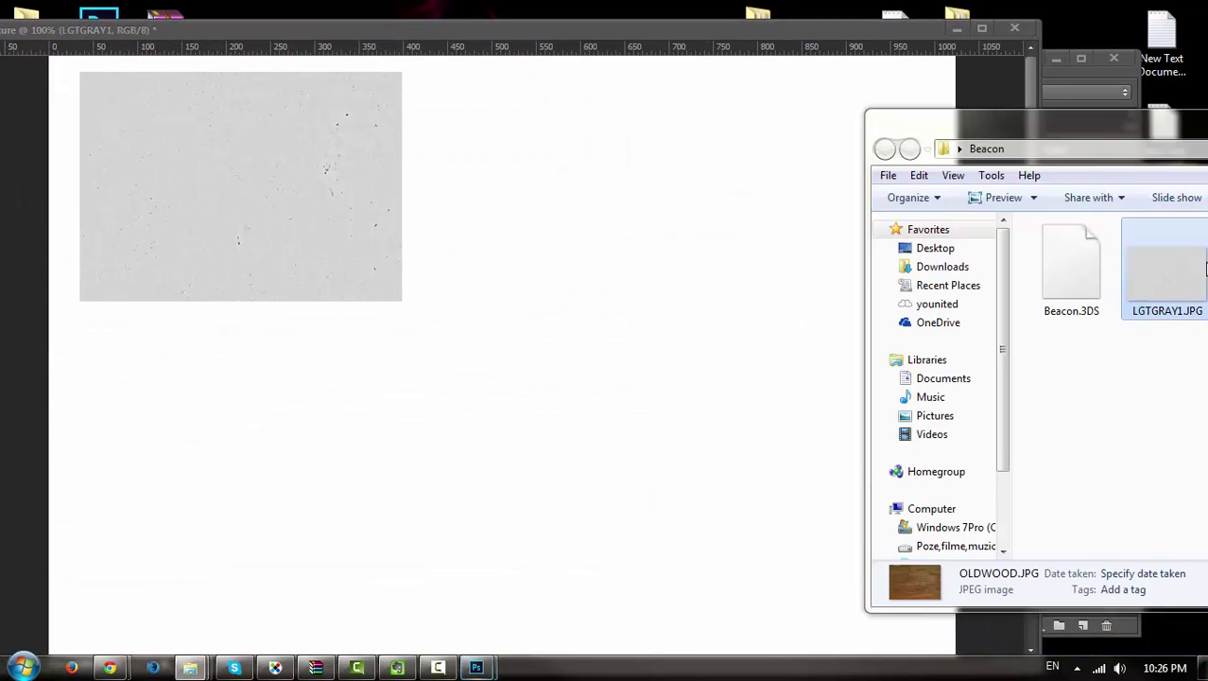
mouse_move(1118, 127)
mouse_down()
mouse_move(771, 258)
mouse_move(772, 291)
mouse_up()
drag(912, 406, 762, 193)
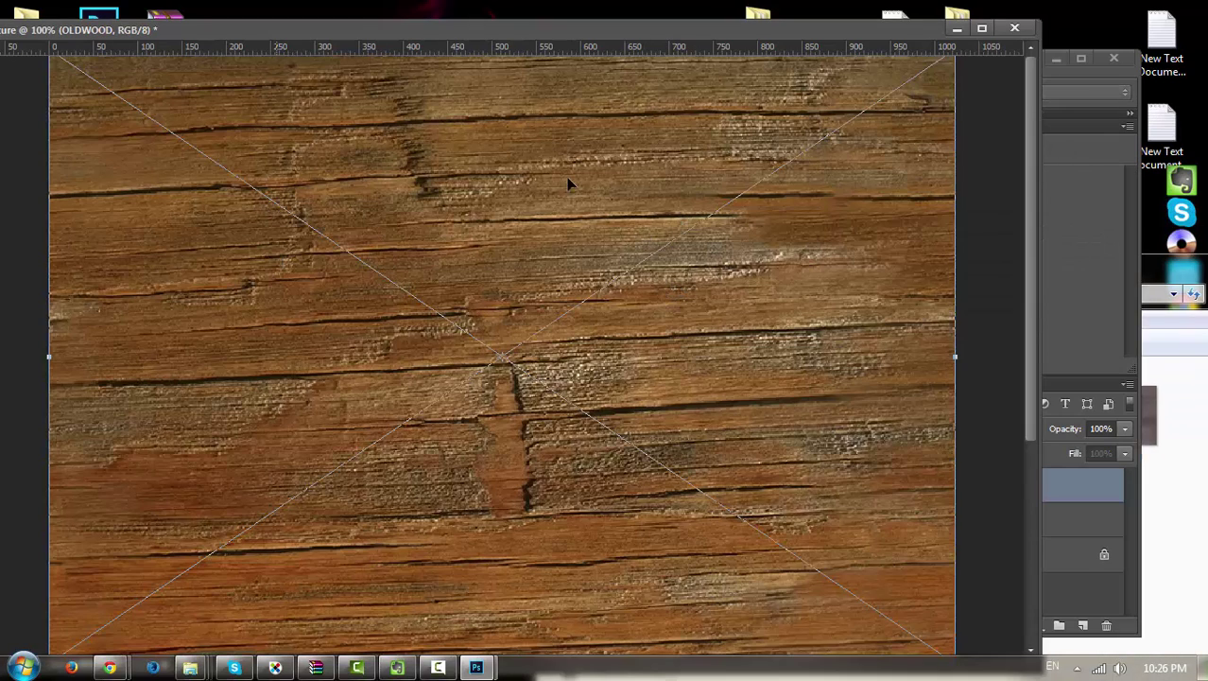
mouse_move(997, 296)
mouse_down()
mouse_move(884, 210)
mouse_move(591, 568)
mouse_up()
mouse_move(465, 597)
mouse_down()
mouse_move(807, 116)
mouse_move(770, 134)
mouse_up()
drag(915, 101, 663, 125)
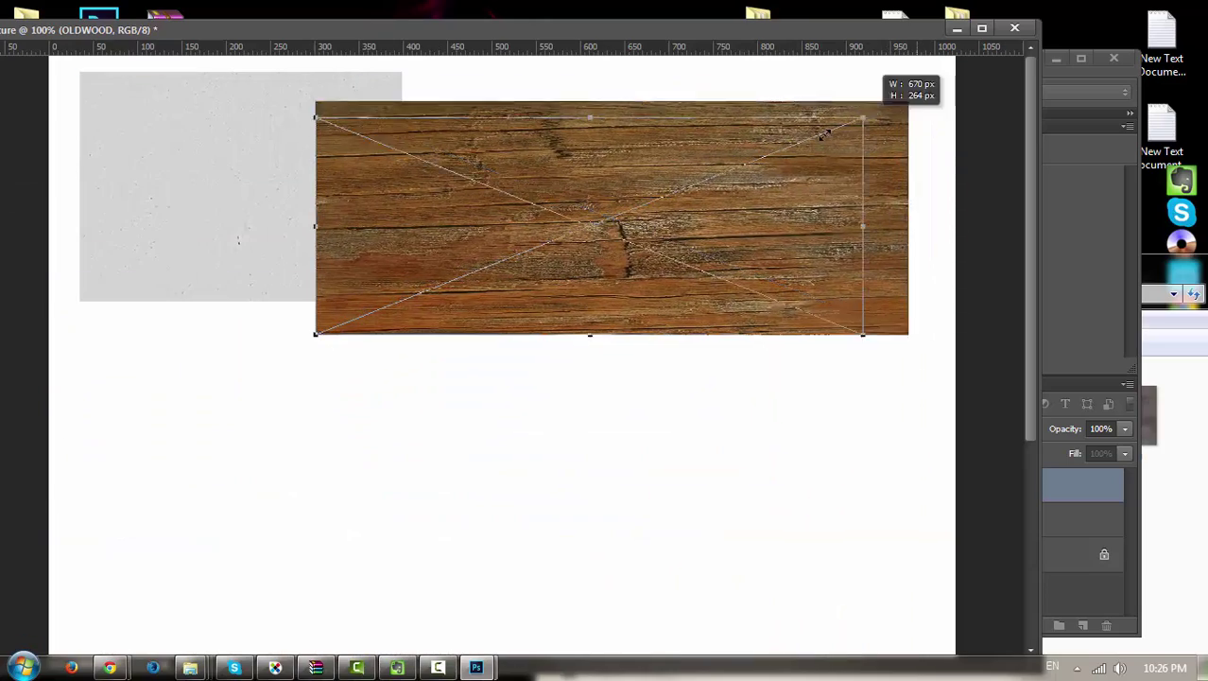
drag(551, 203, 738, 151)
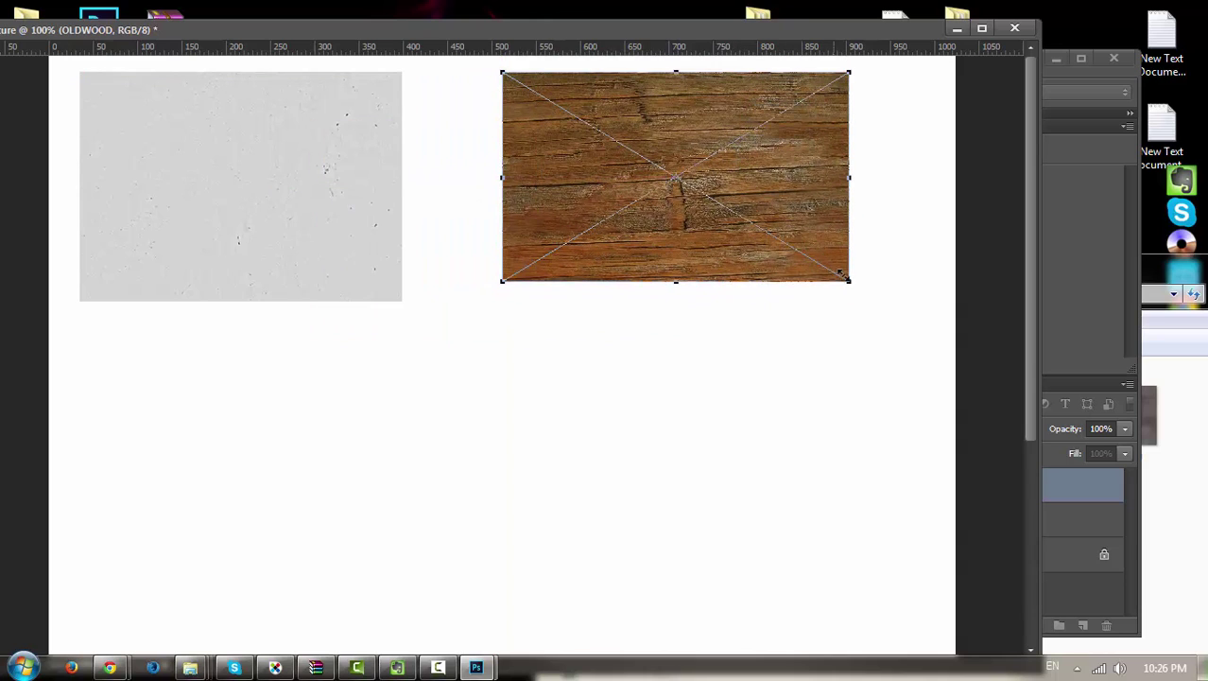
drag(847, 278, 871, 299)
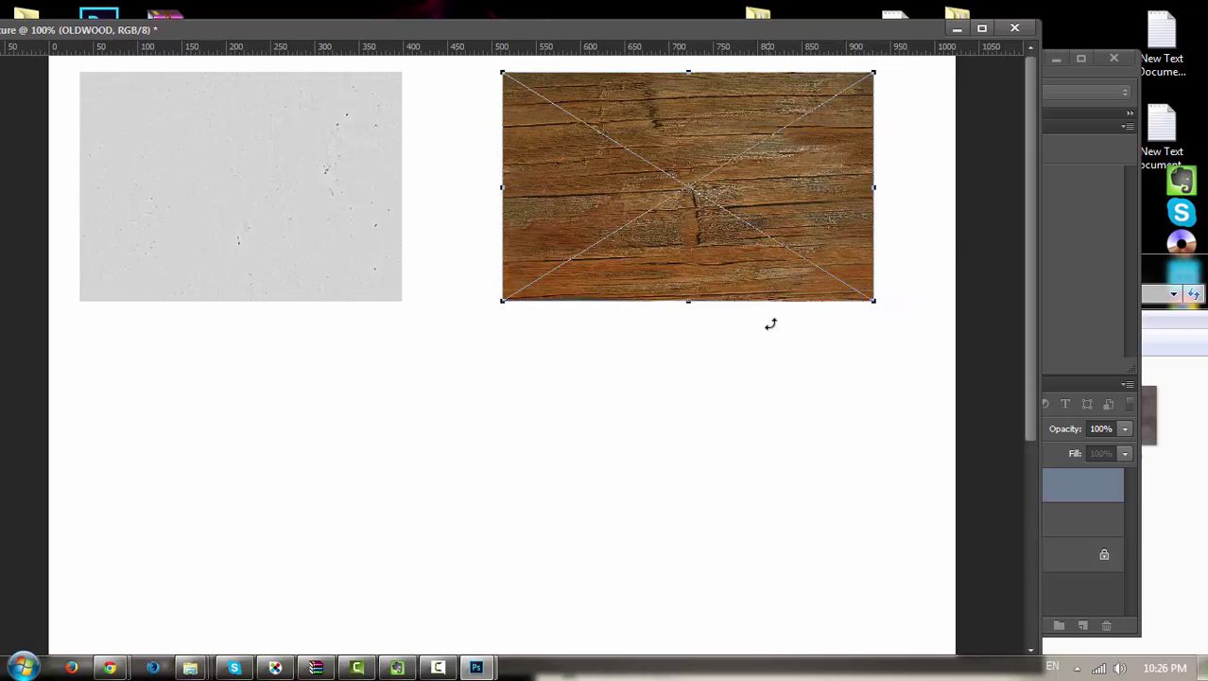
Commit the wood image's placement and cancel the save prompt.
key(ctrl+s)
click(619, 301)
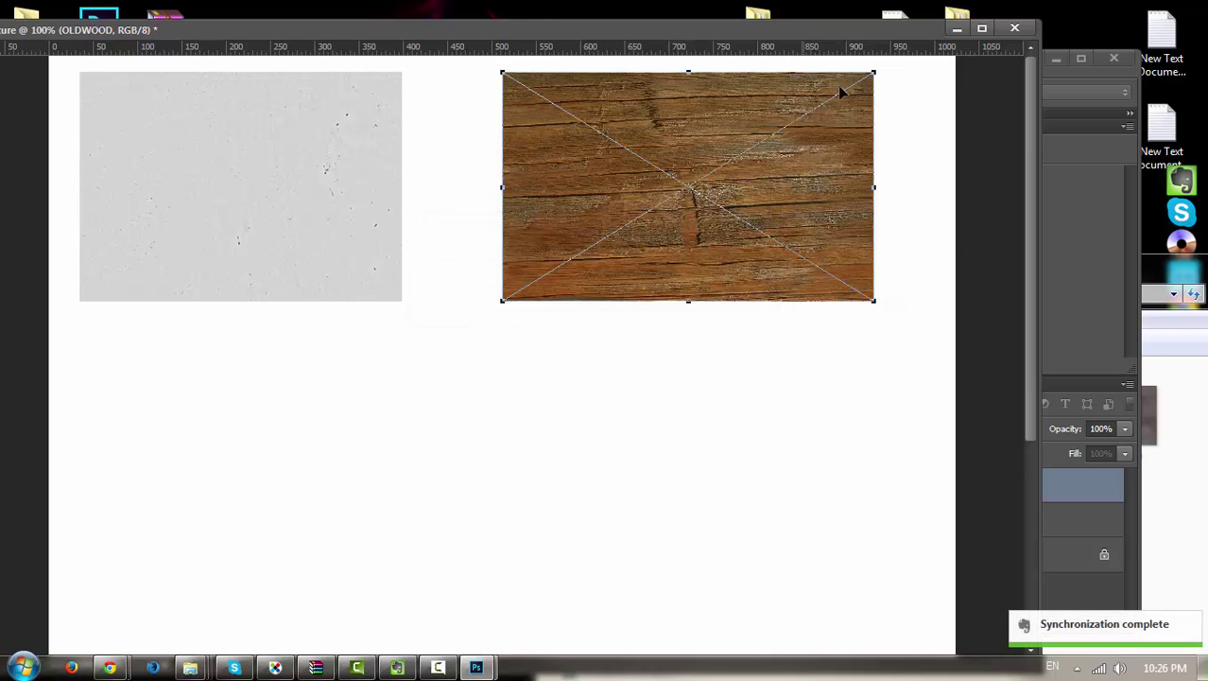
key(ctrl+s)
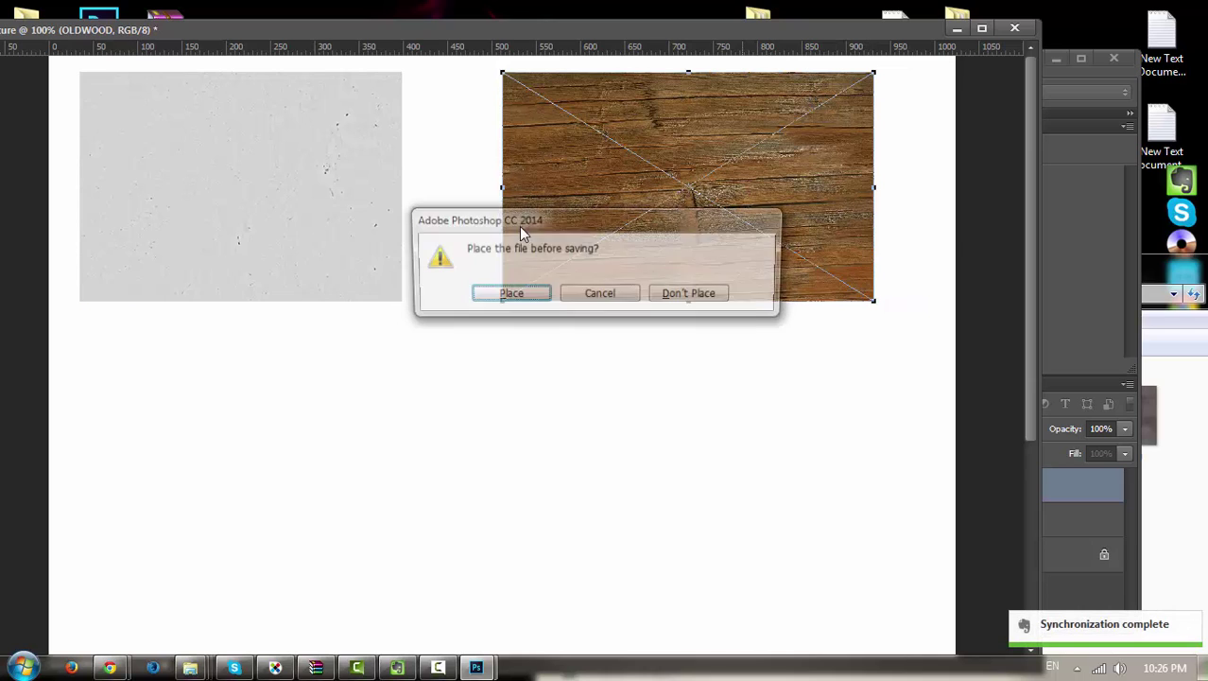
click(512, 294)
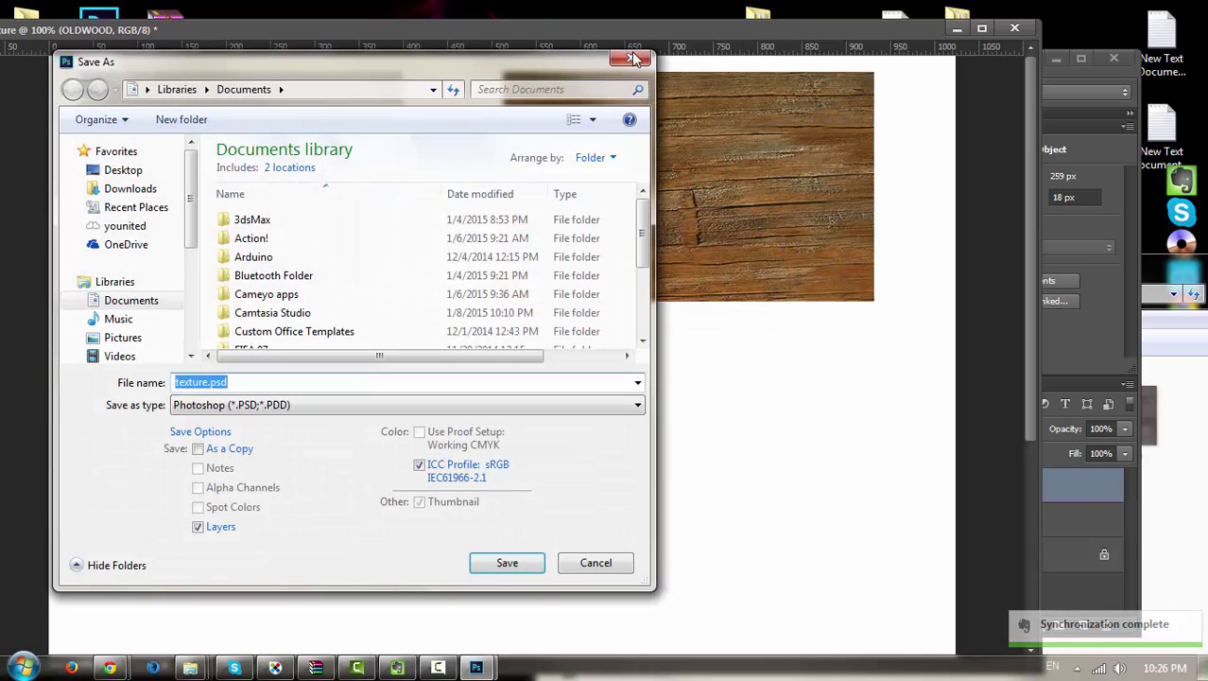
key(Escape)
click(1180, 363)
Place TUTSHNGL and scale it into the lower-left quarter beneath the grey texture.
drag(1035, 381, 208, 386)
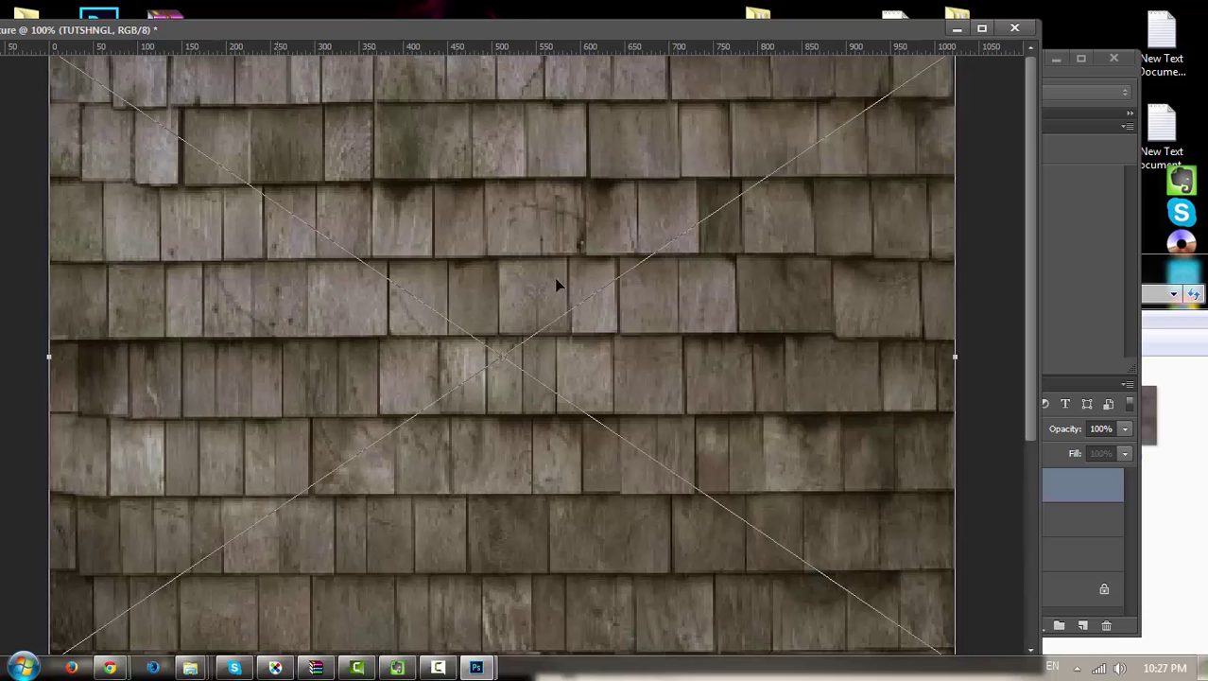
drag(799, 171, 757, 294)
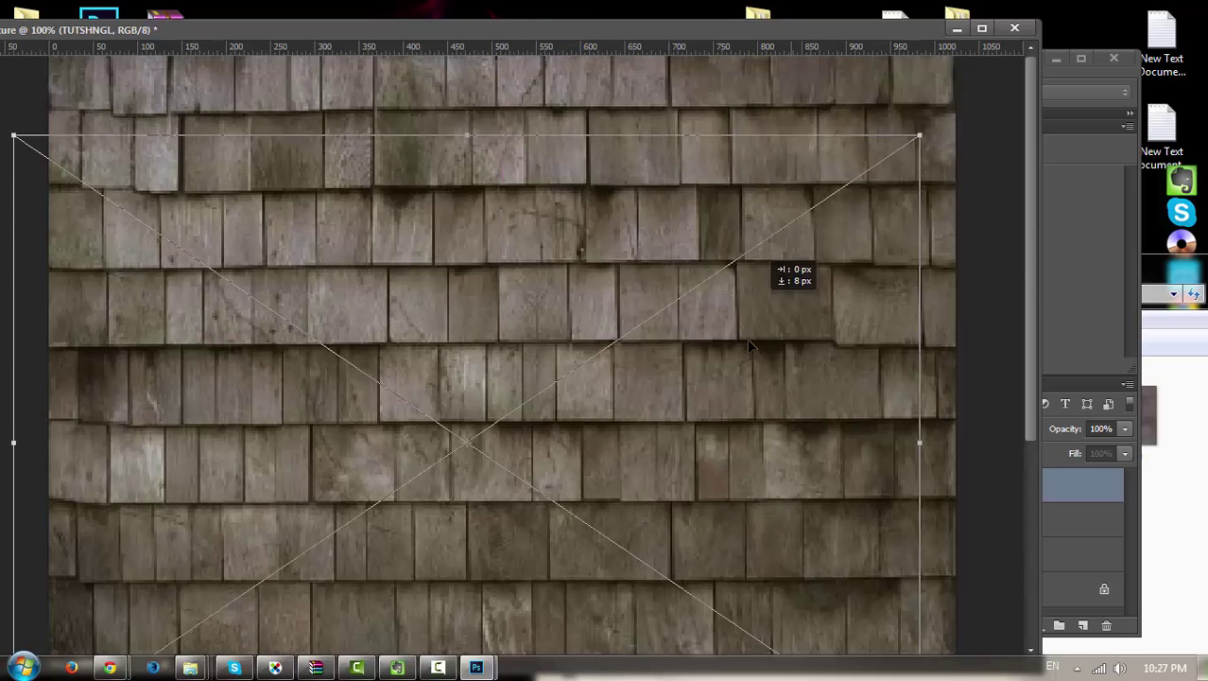
mouse_move(915, 177)
mouse_down()
mouse_move(677, 489)
mouse_move(471, 588)
mouse_move(402, 590)
mouse_up()
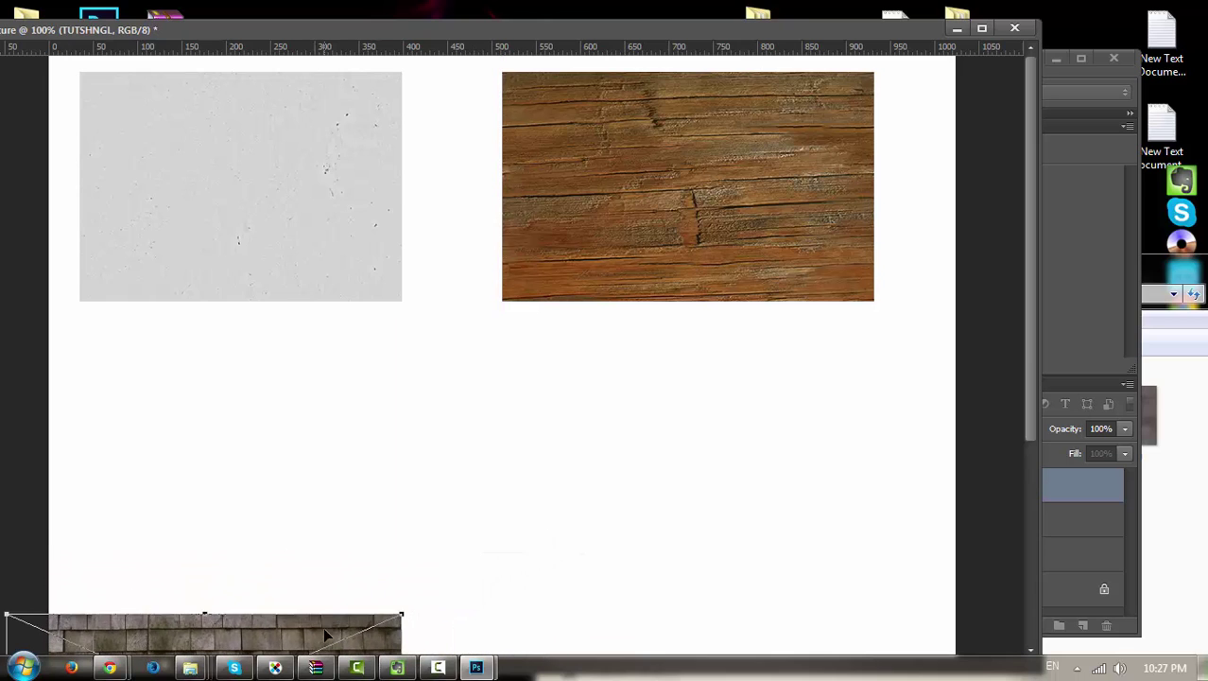
drag(322, 627, 382, 445)
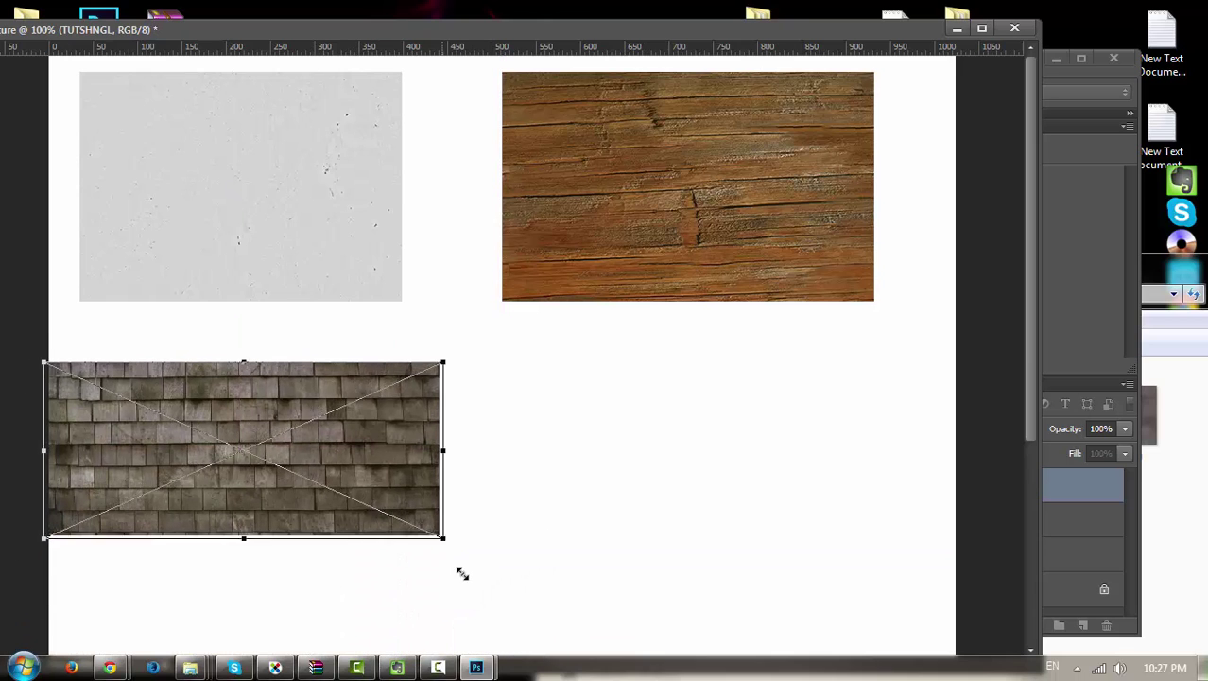
drag(439, 535, 436, 639)
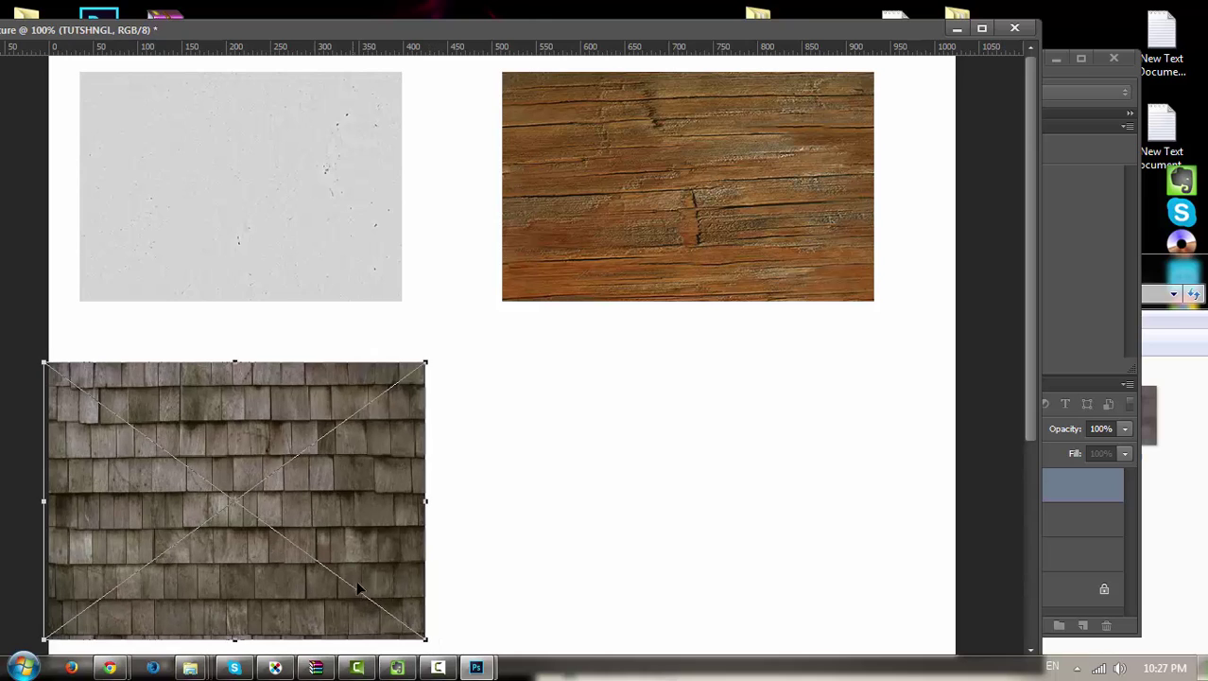
drag(360, 577, 380, 566)
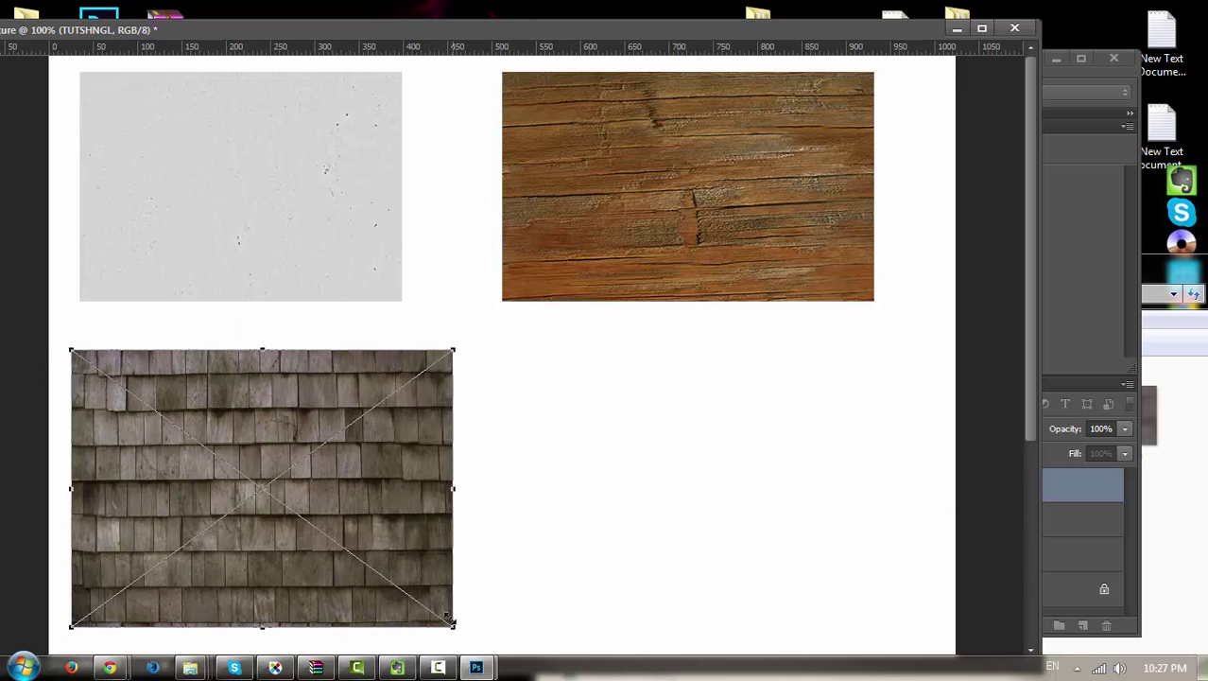
drag(452, 623, 418, 607)
drag(398, 525, 405, 532)
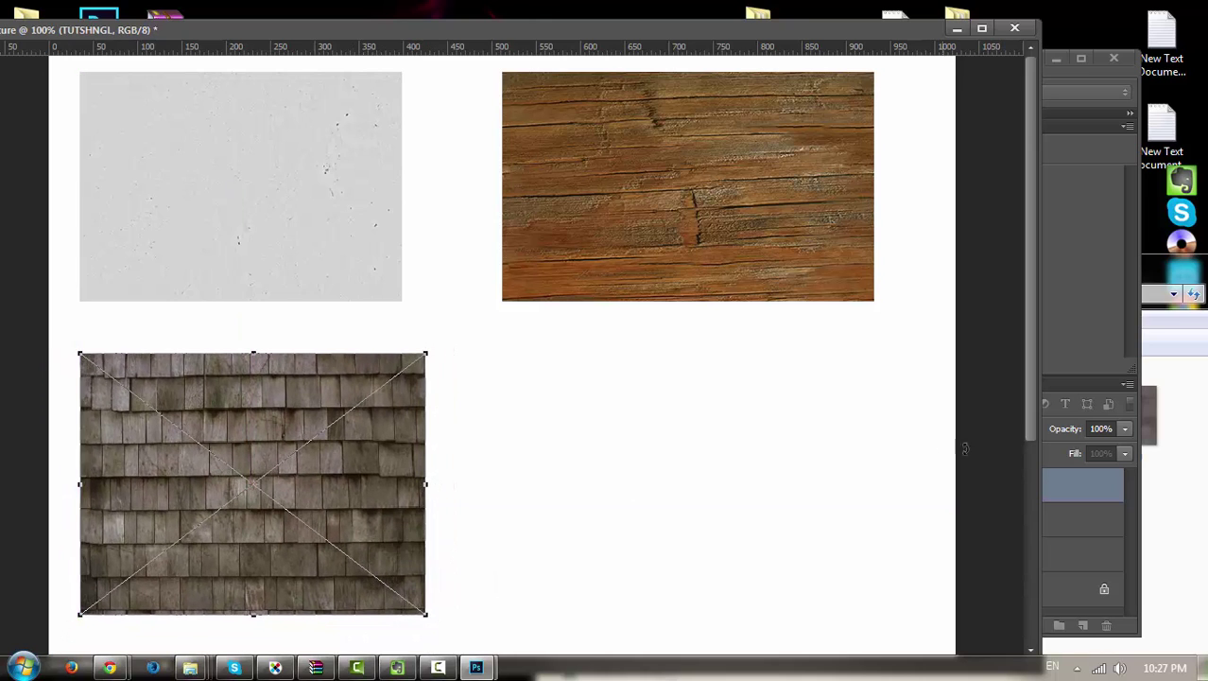
Drag Walker.jpg onto the canvas, commit the shingle placement, and cancel saving.
click(1195, 341)
drag(1116, 416, 506, 384)
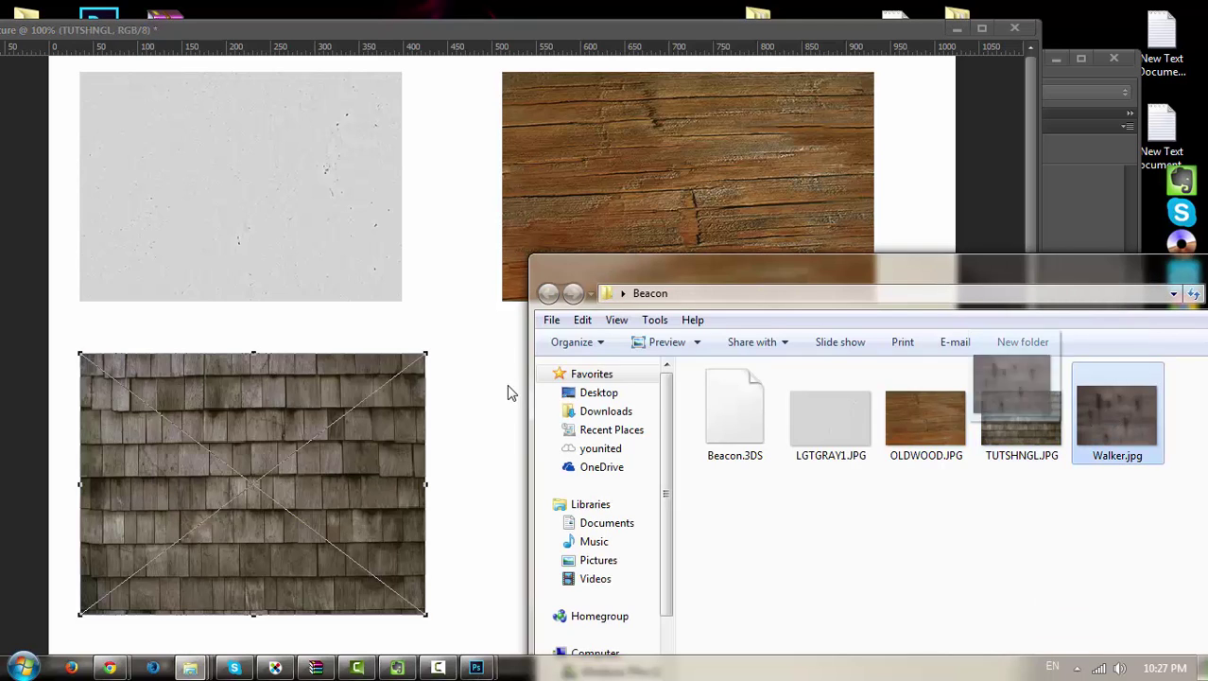
click(311, 433)
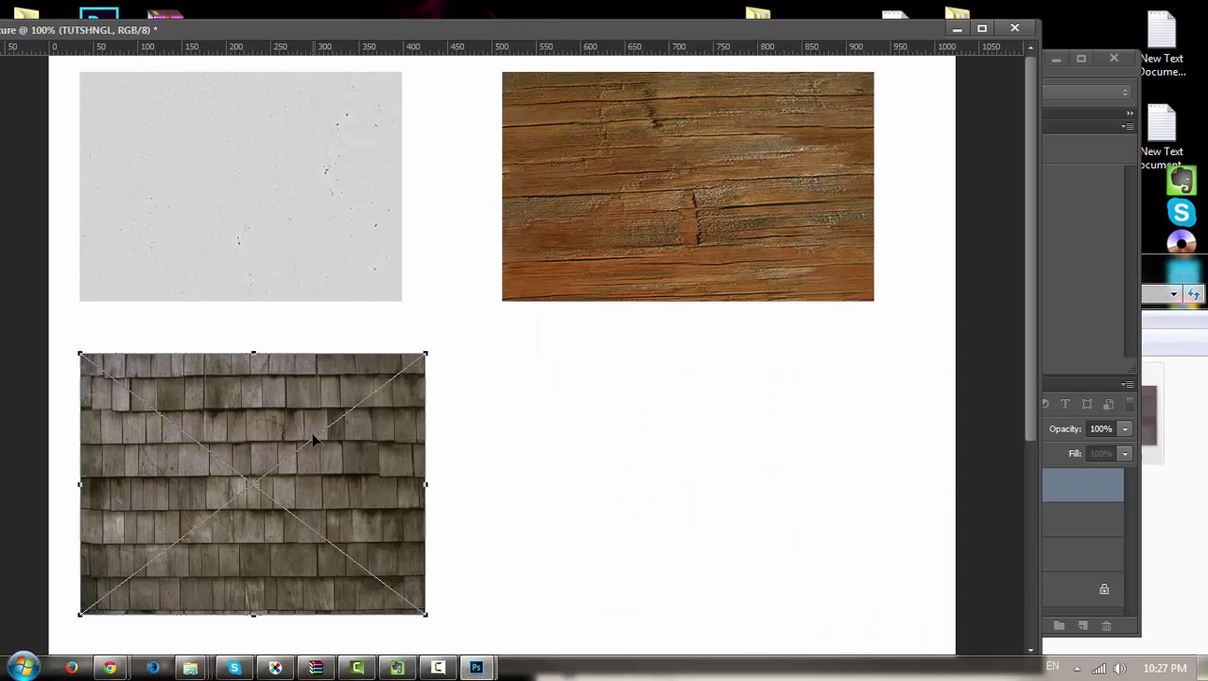
key(ctrl+s)
click(507, 295)
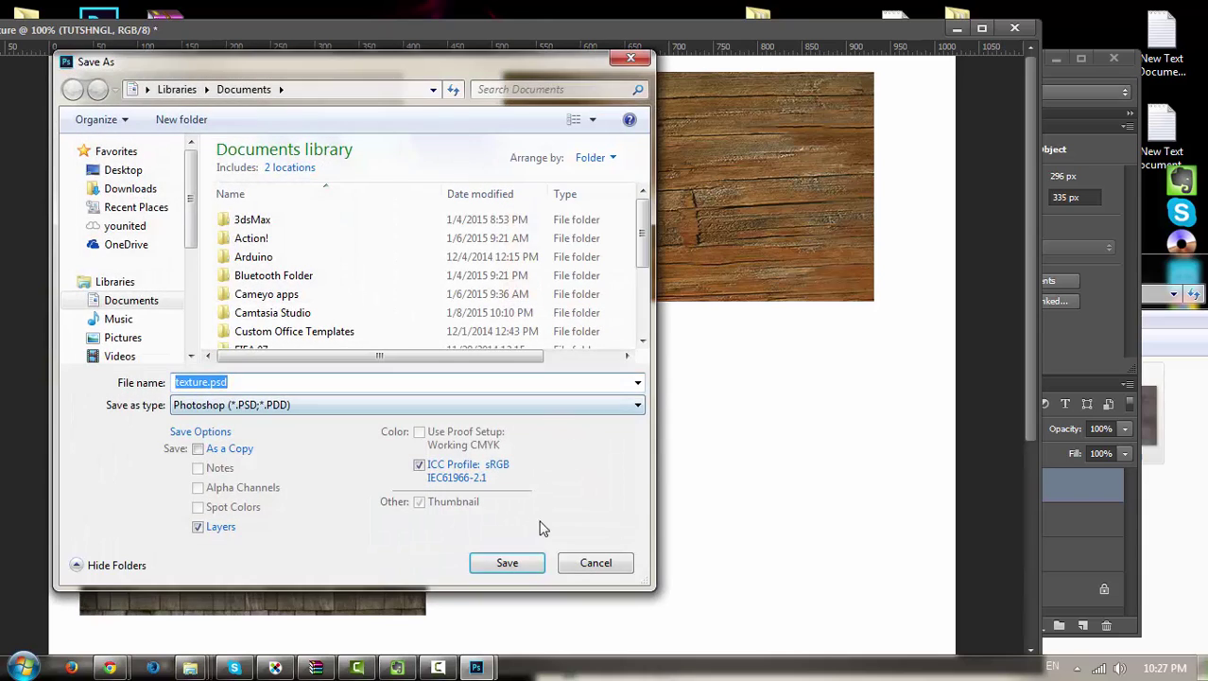
click(624, 570)
click(1173, 397)
Bring Walker.jpg onto the canvas and scale it to match the shingles in the lower right.
drag(1115, 416, 546, 428)
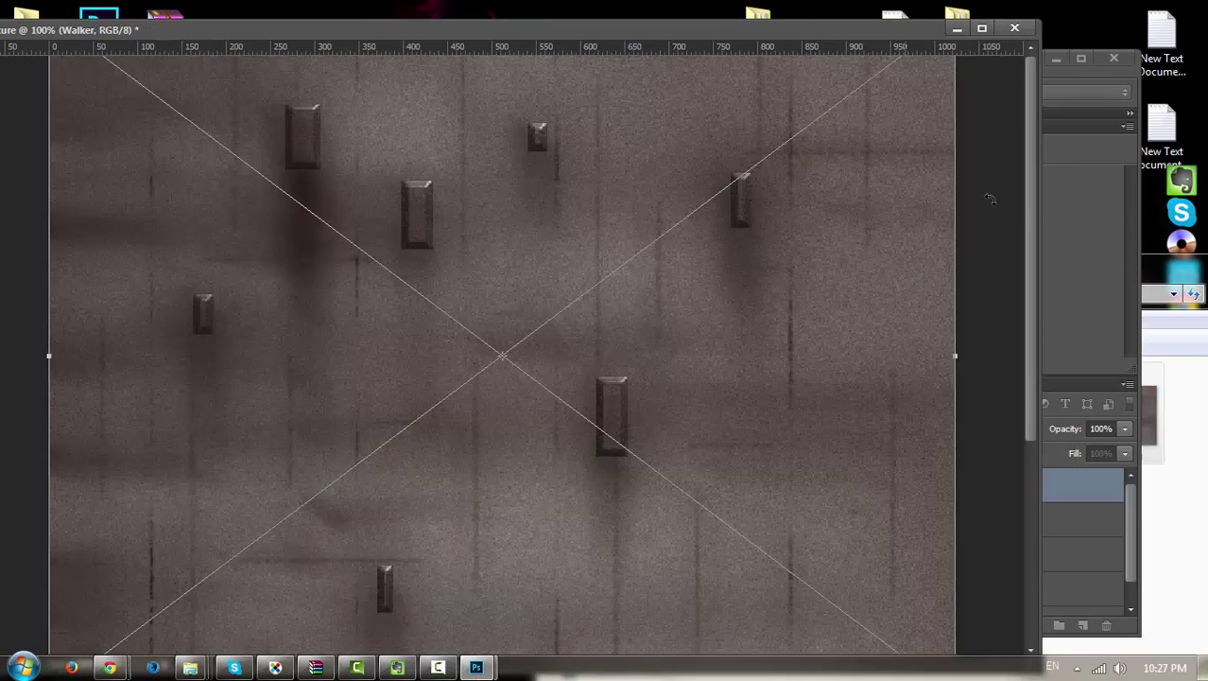
mouse_move(16, 104)
mouse_down()
mouse_move(576, 441)
mouse_move(628, 496)
mouse_up()
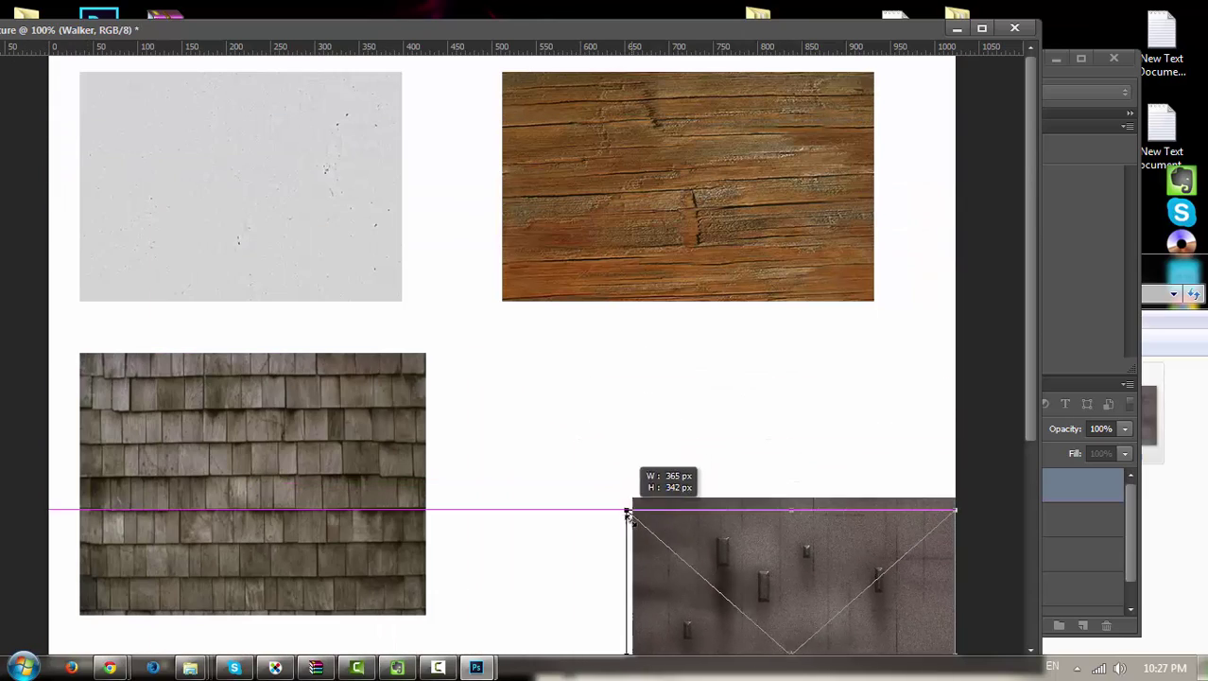
mouse_move(689, 562)
mouse_down()
mouse_move(584, 403)
mouse_move(553, 399)
mouse_move(551, 412)
mouse_up()
drag(671, 648, 711, 615)
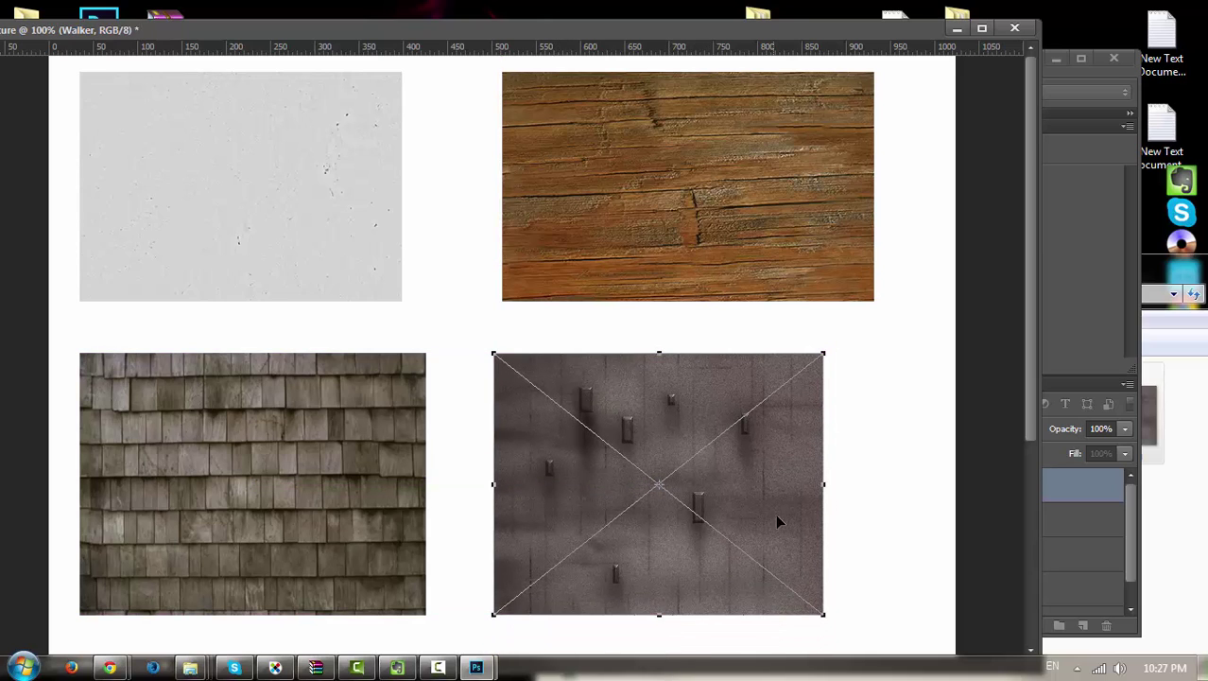
drag(823, 477, 886, 484)
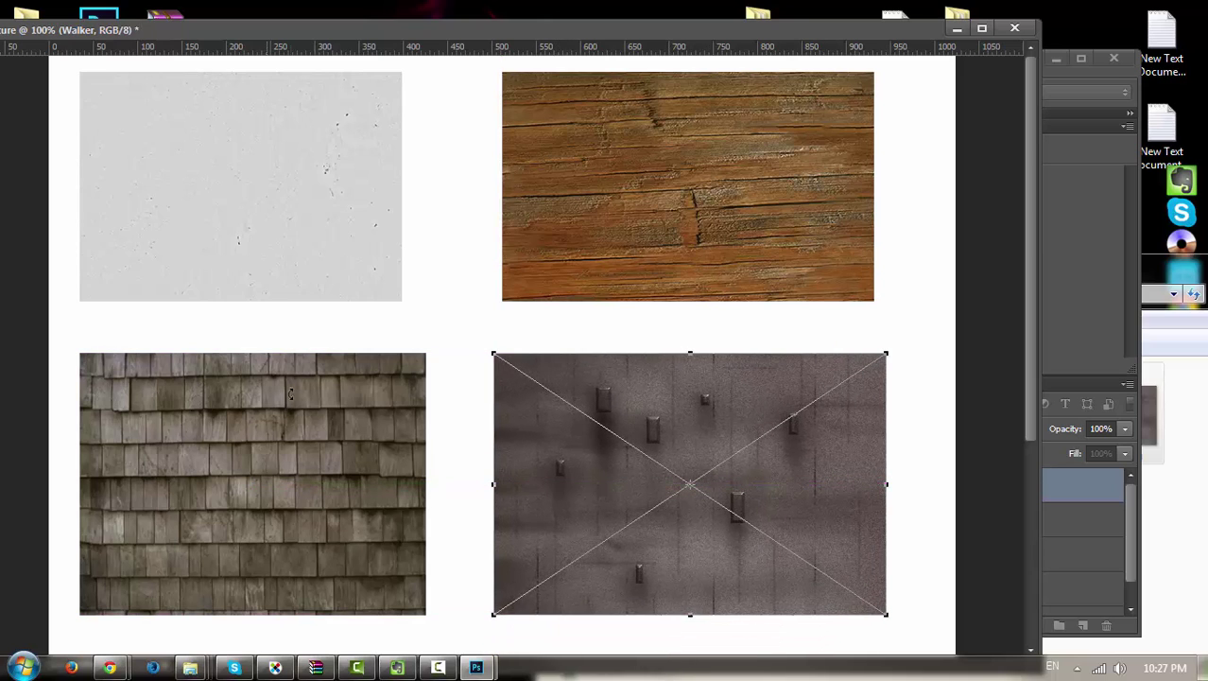
Tilt the Walker image into the lower-right quarter, commit the placement, and bring up Save As.
drag(432, 387, 430, 380)
mouse_move(516, 378)
mouse_down()
mouse_move(530, 408)
mouse_move(643, 459)
mouse_up()
drag(473, 447, 465, 461)
key(ctrl+s)
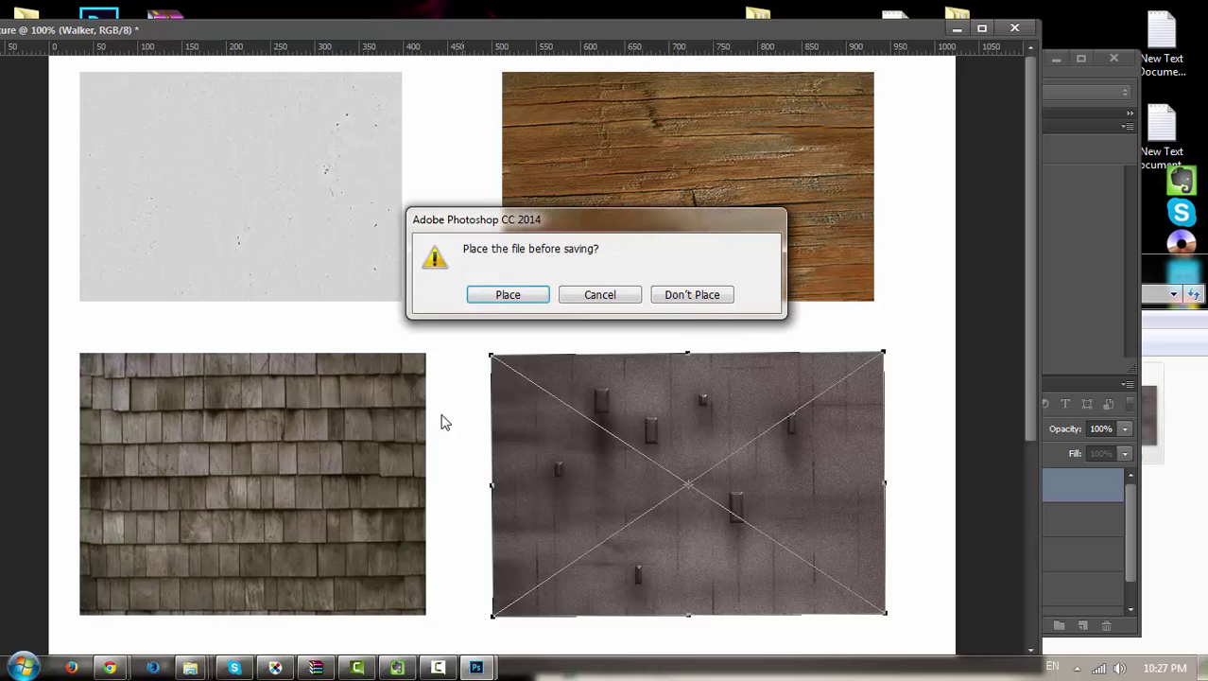
click(492, 297)
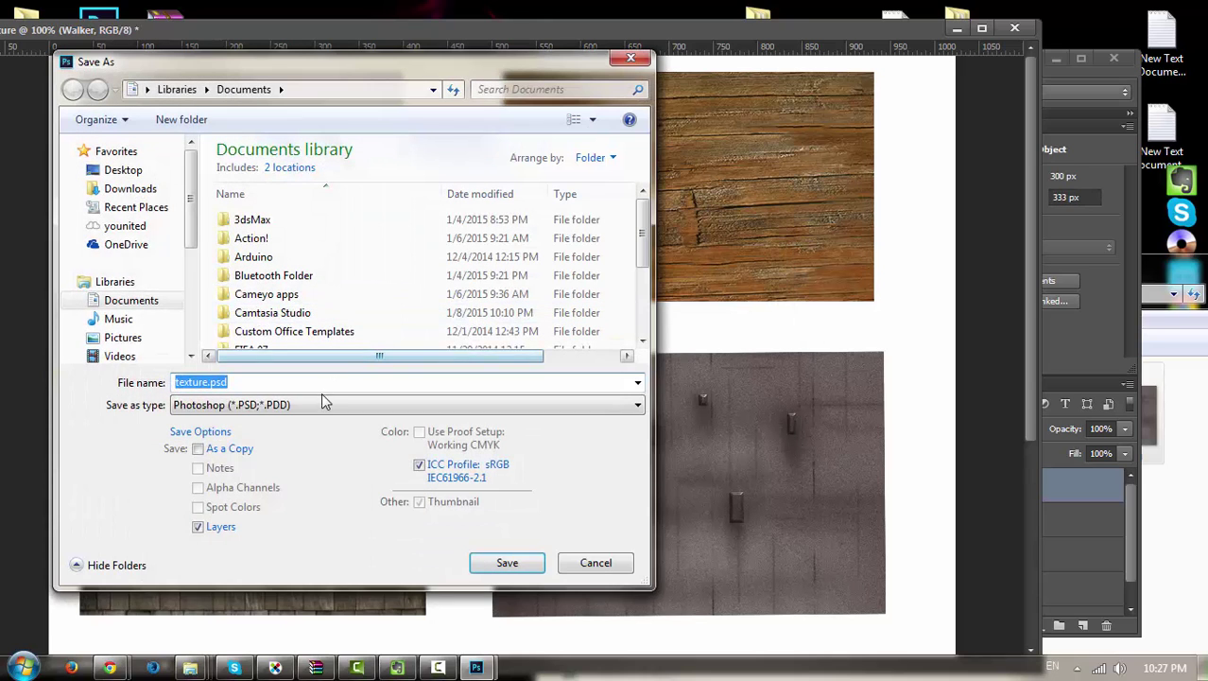
Save the sheet into Desktop\Beacon as texture.tga, Targa format at 24 bits/pixel.
click(123, 171)
click(326, 295)
scroll(336, 312, down, 2)
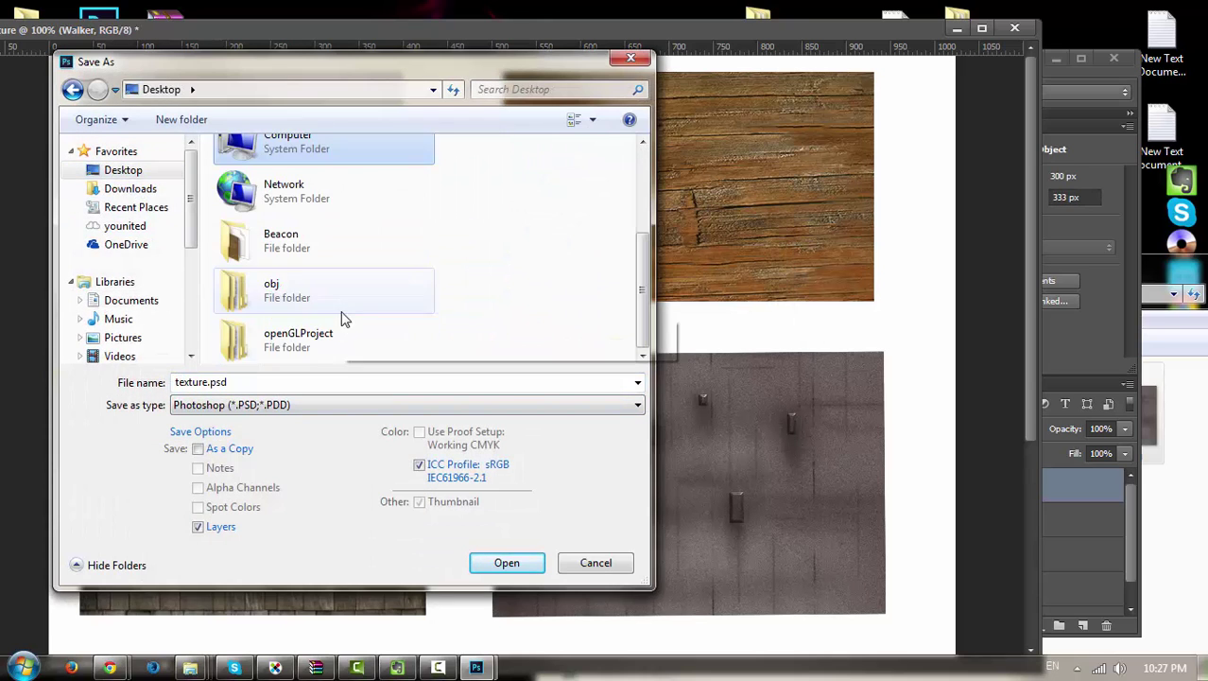
double_click(280, 260)
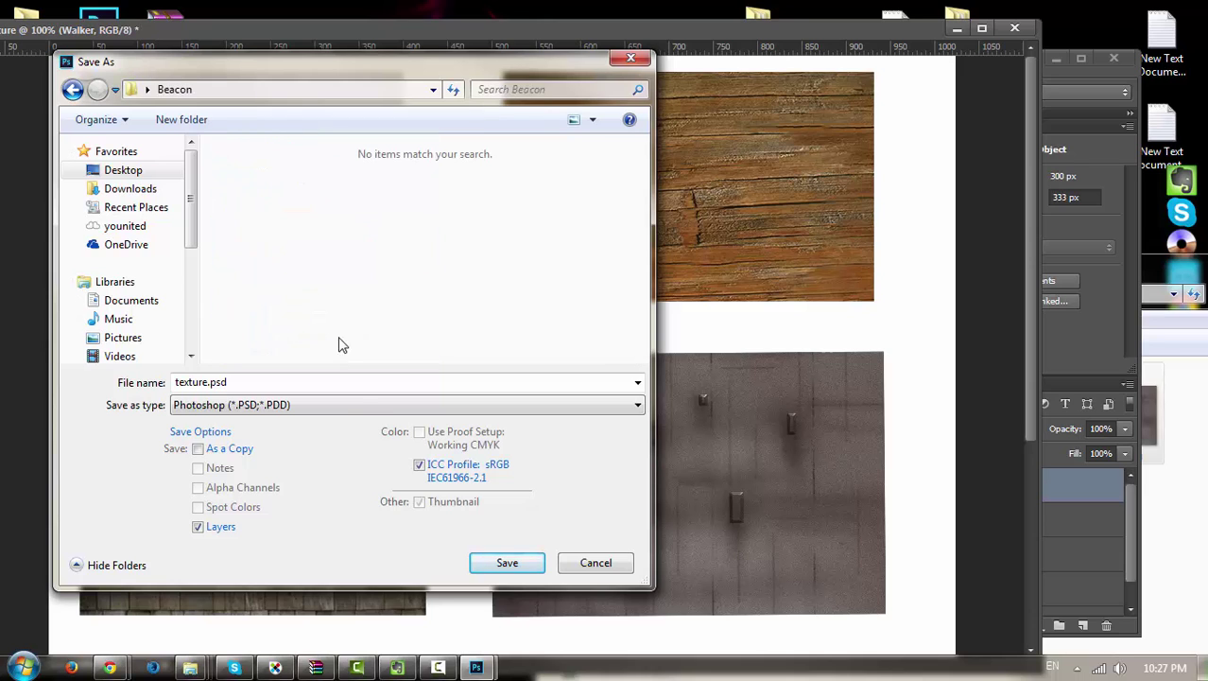
click(340, 406)
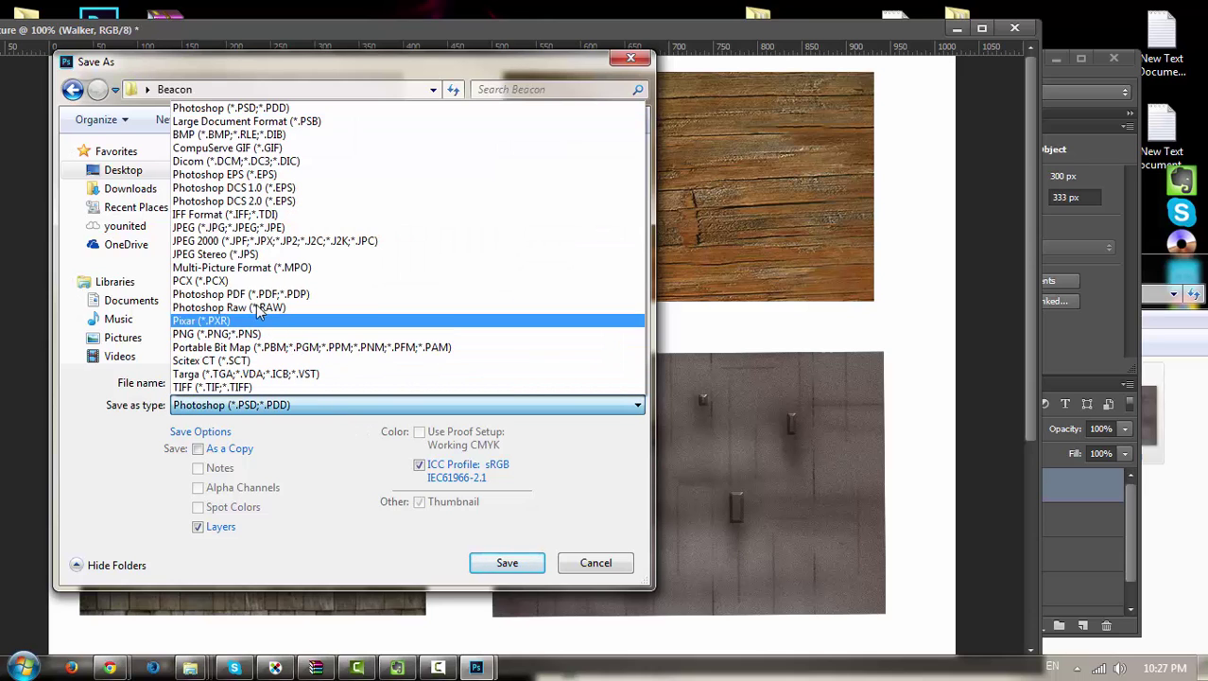
click(317, 376)
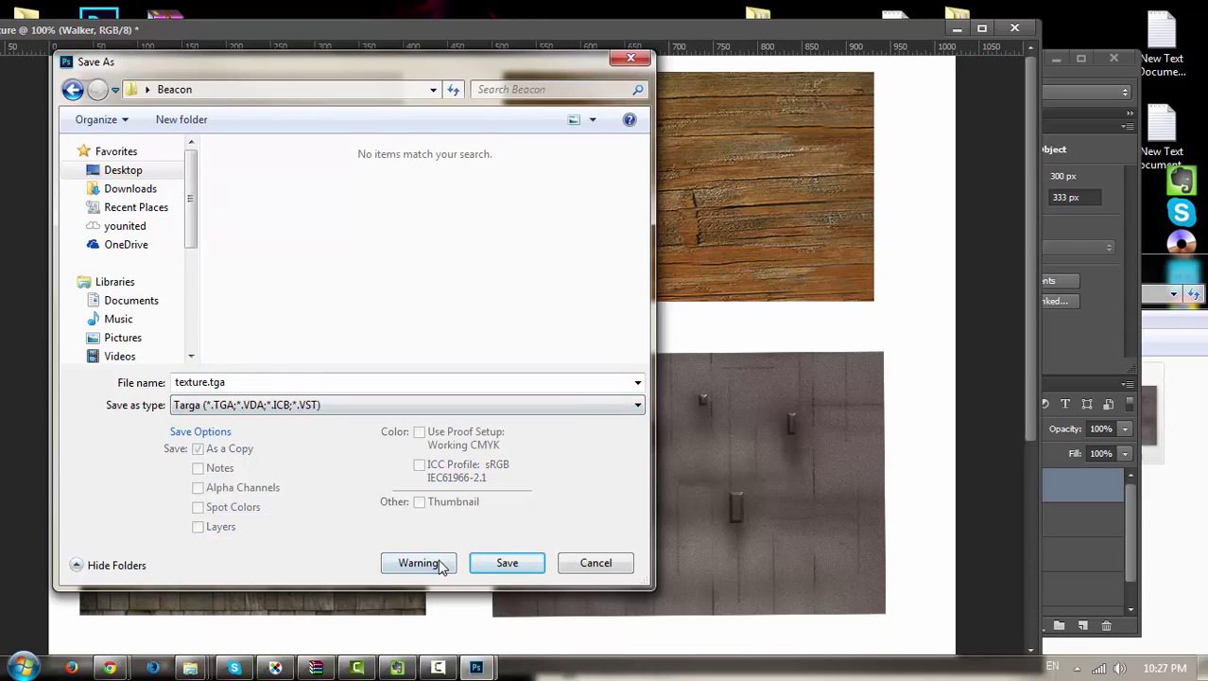
click(507, 563)
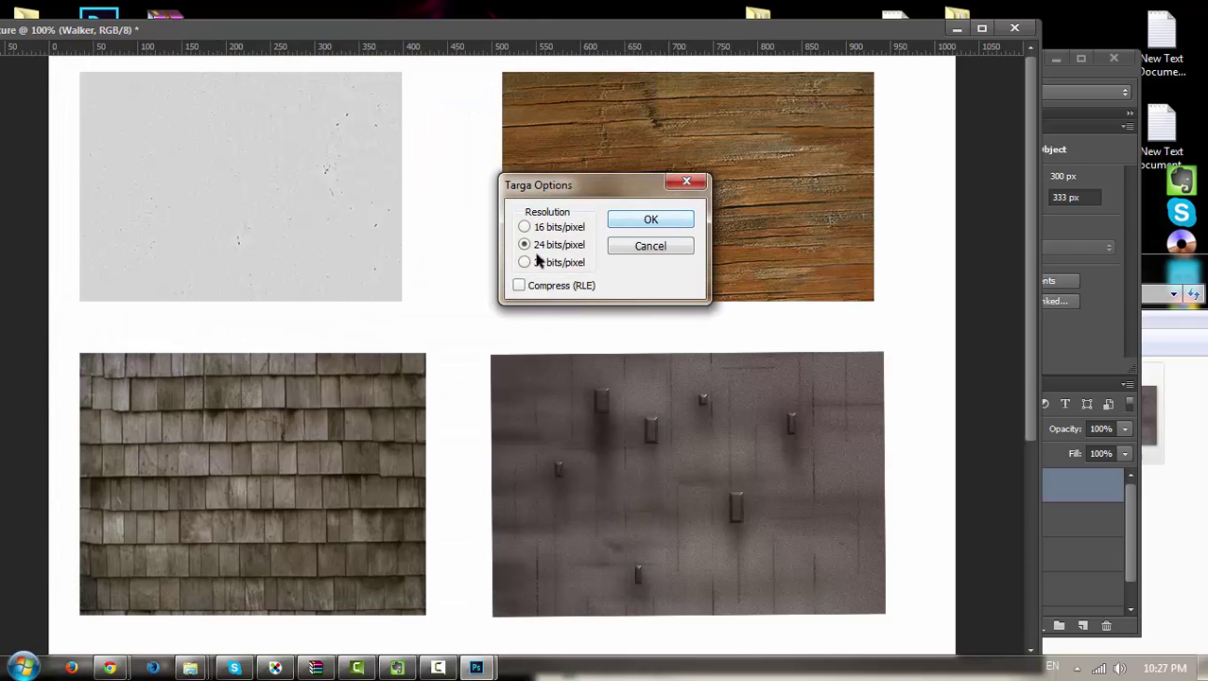
click(646, 223)
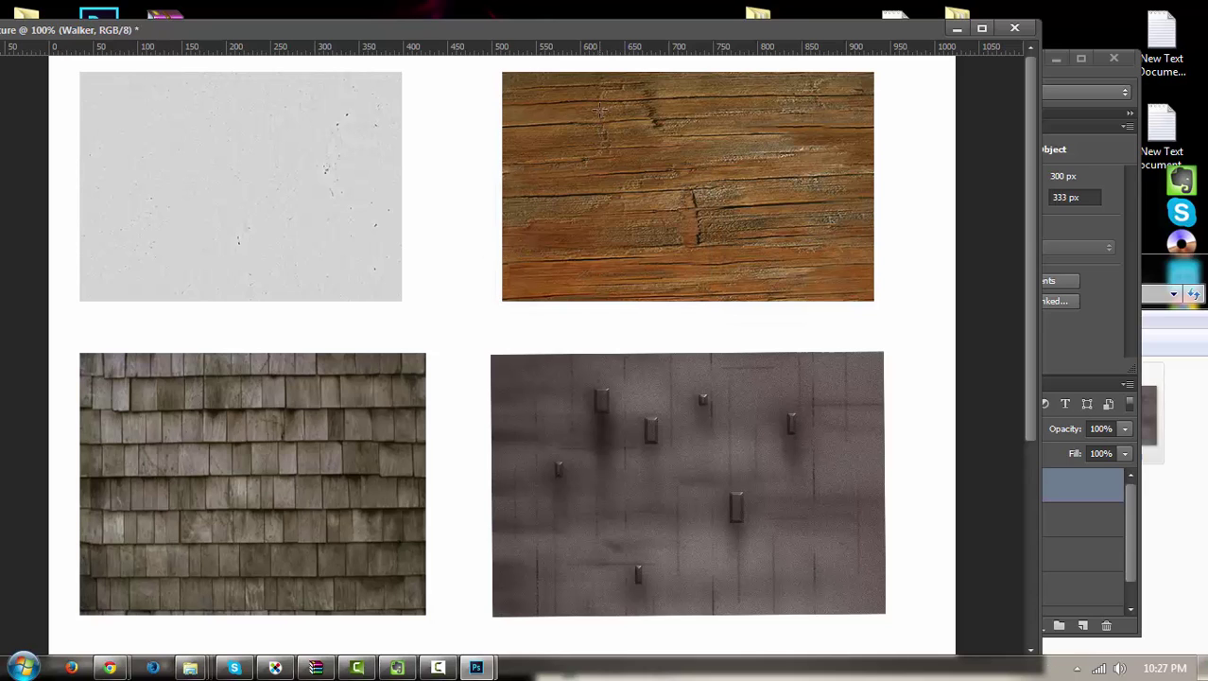
Close texture.psd without saving and quit Photoshop.
drag(608, 36, 548, 100)
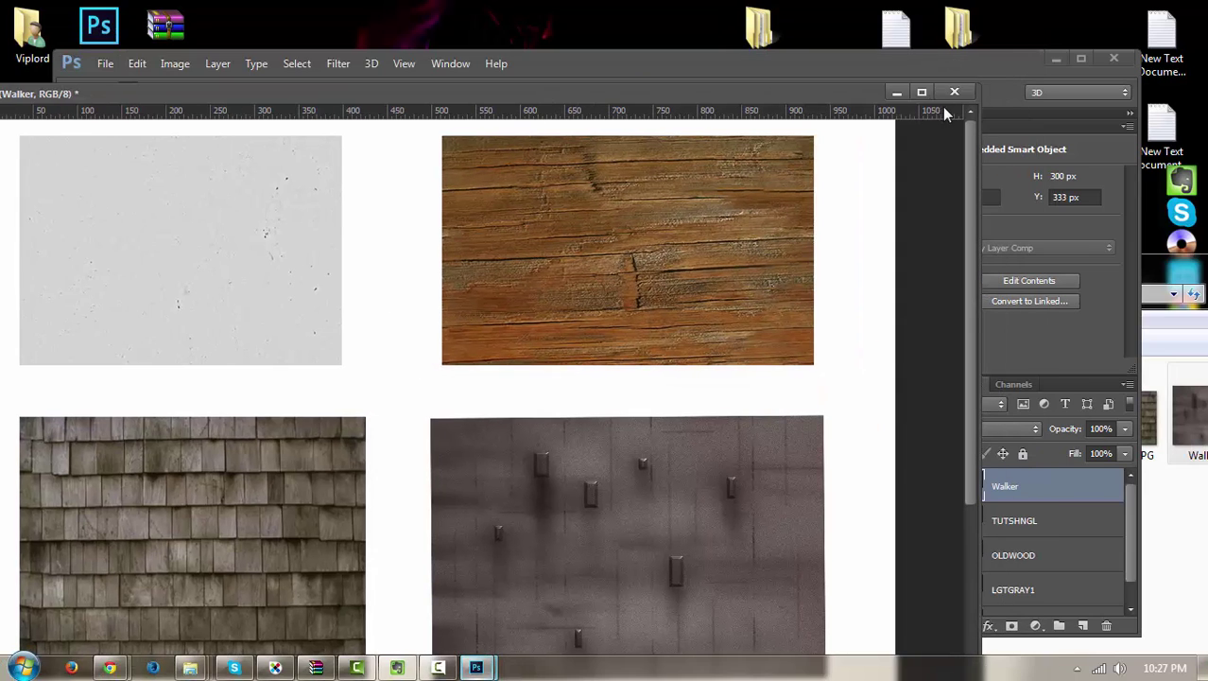
click(954, 91)
click(577, 295)
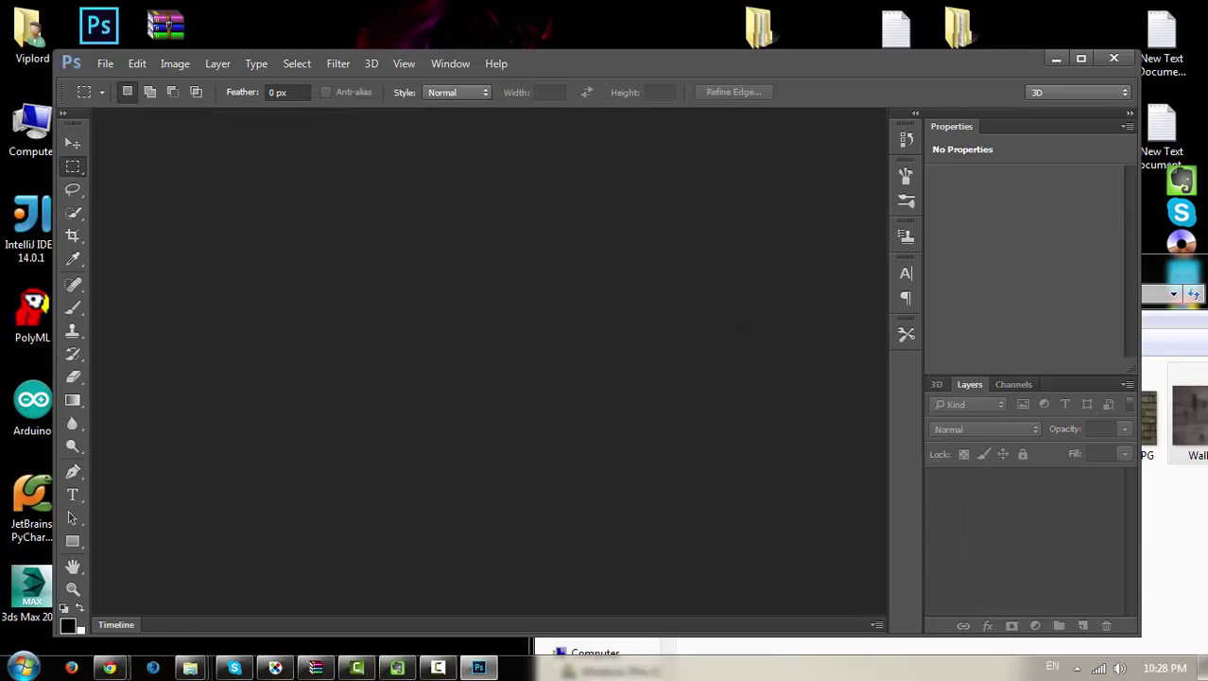
click(1113, 62)
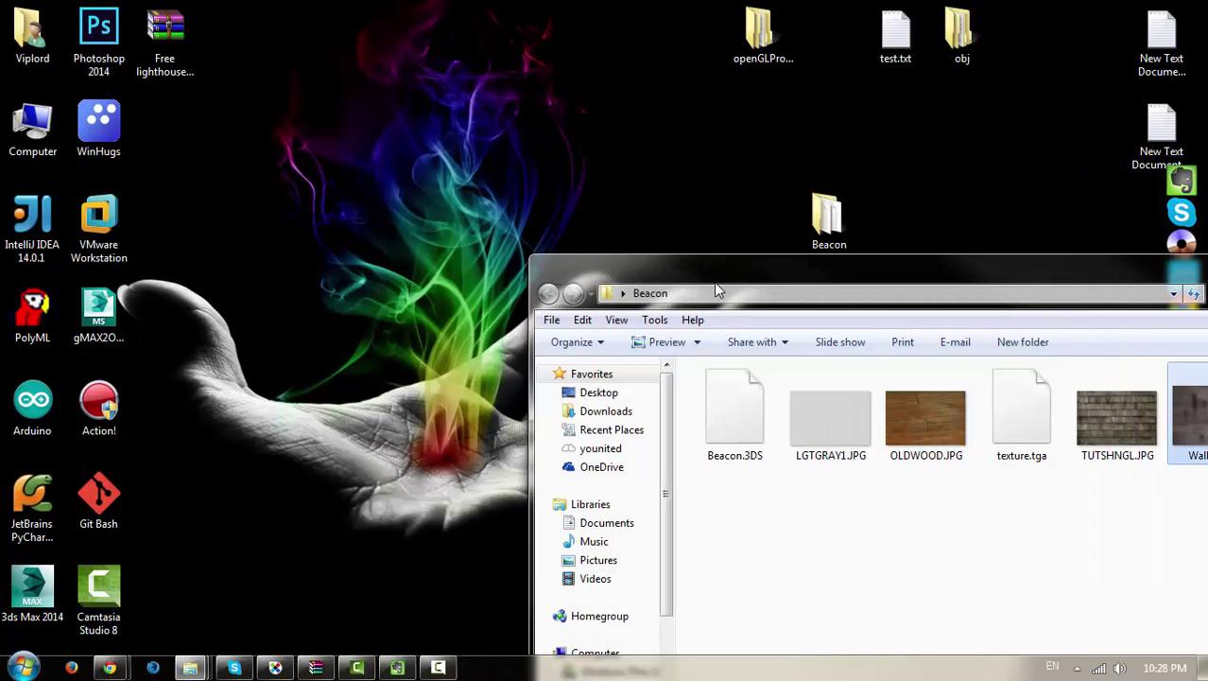
Reposition the Beacon folder window, dismiss the failed Beacon.3DS open prompt, and launch 3ds Max 2014.
drag(697, 210, 237, 73)
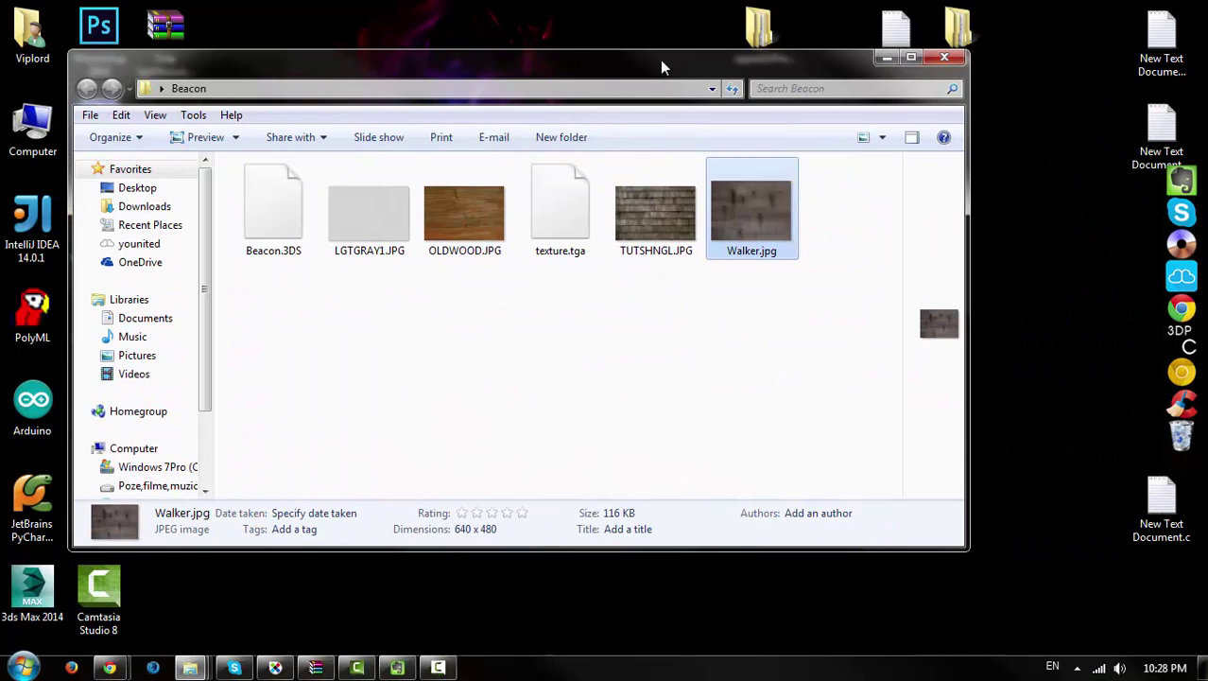
drag(545, 75, 653, 72)
double_click(378, 217)
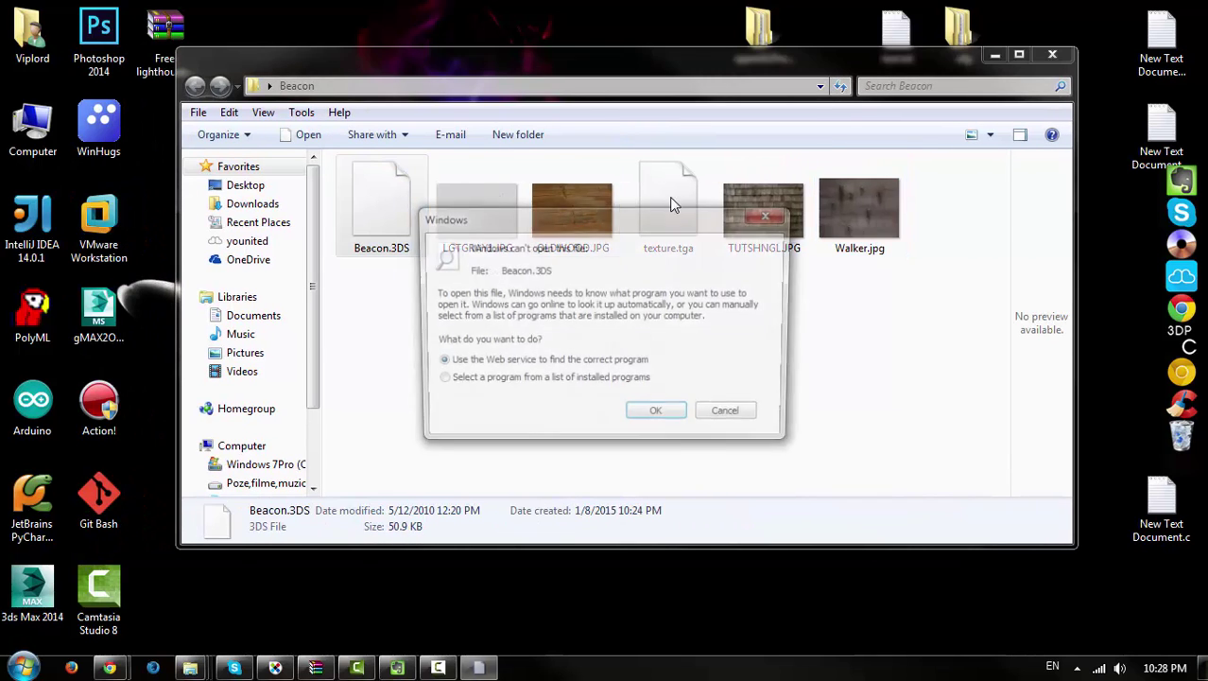
click(756, 416)
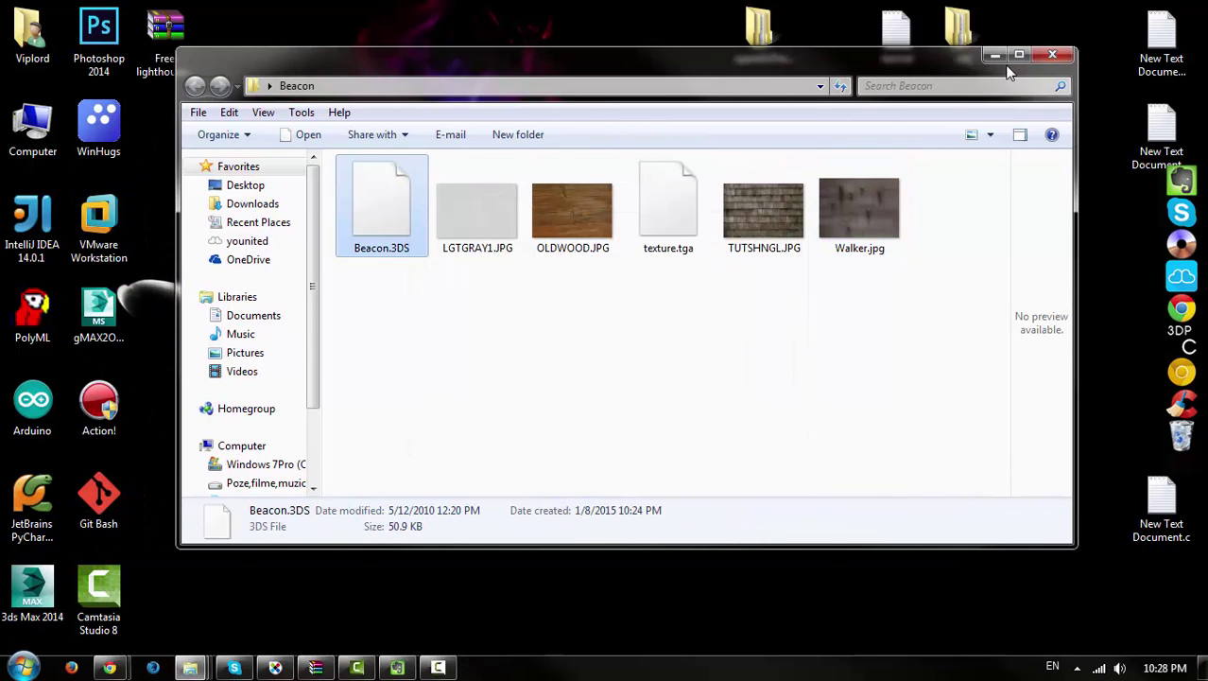
drag(1008, 73, 1106, 71)
click(95, 303)
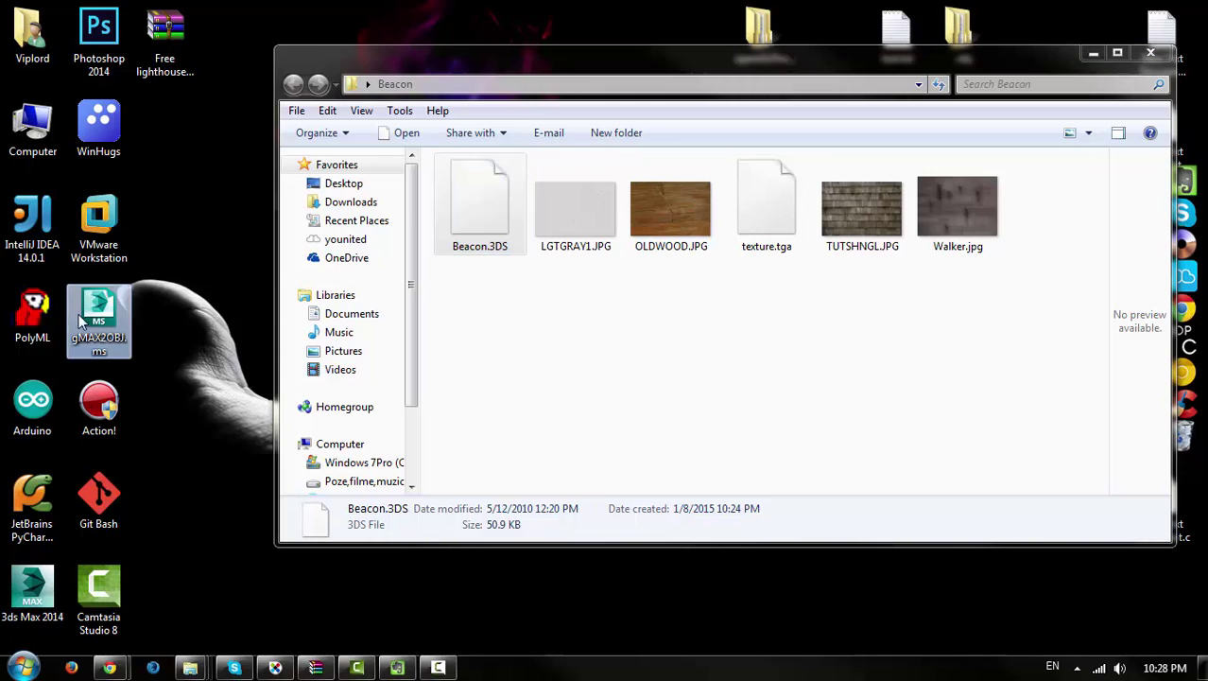
double_click(32, 591)
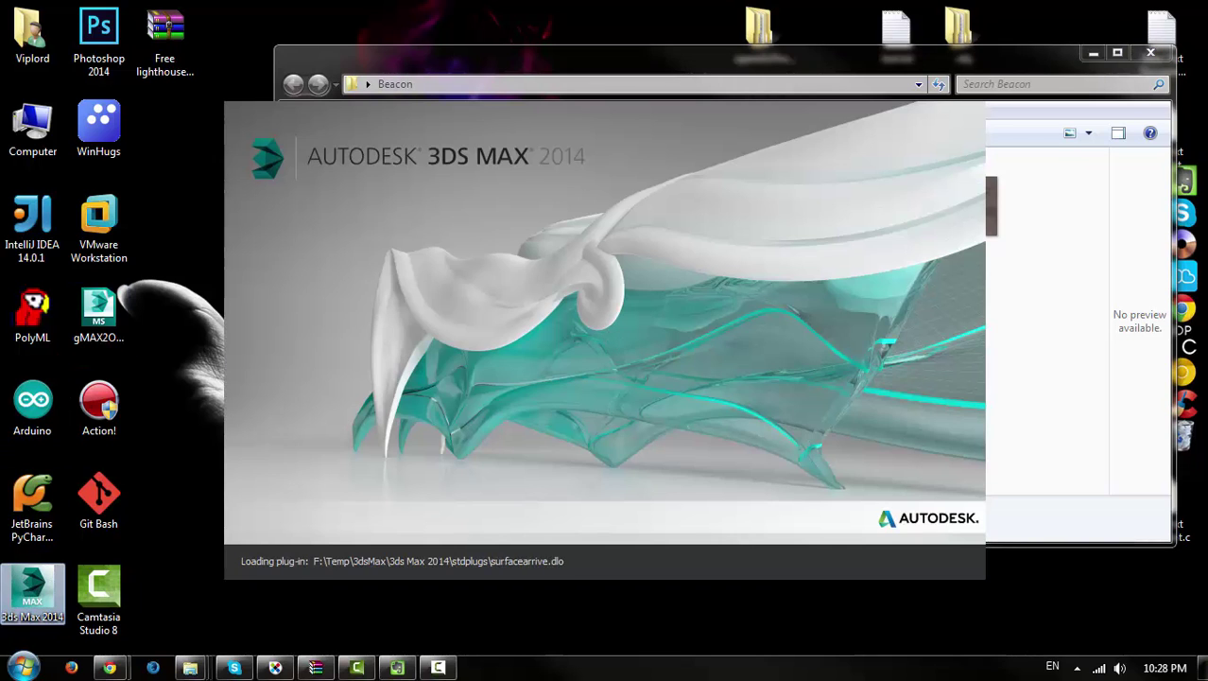
Move and minimize the Beacon folder window, then reposition and widen the 3ds Max window.
click(700, 72)
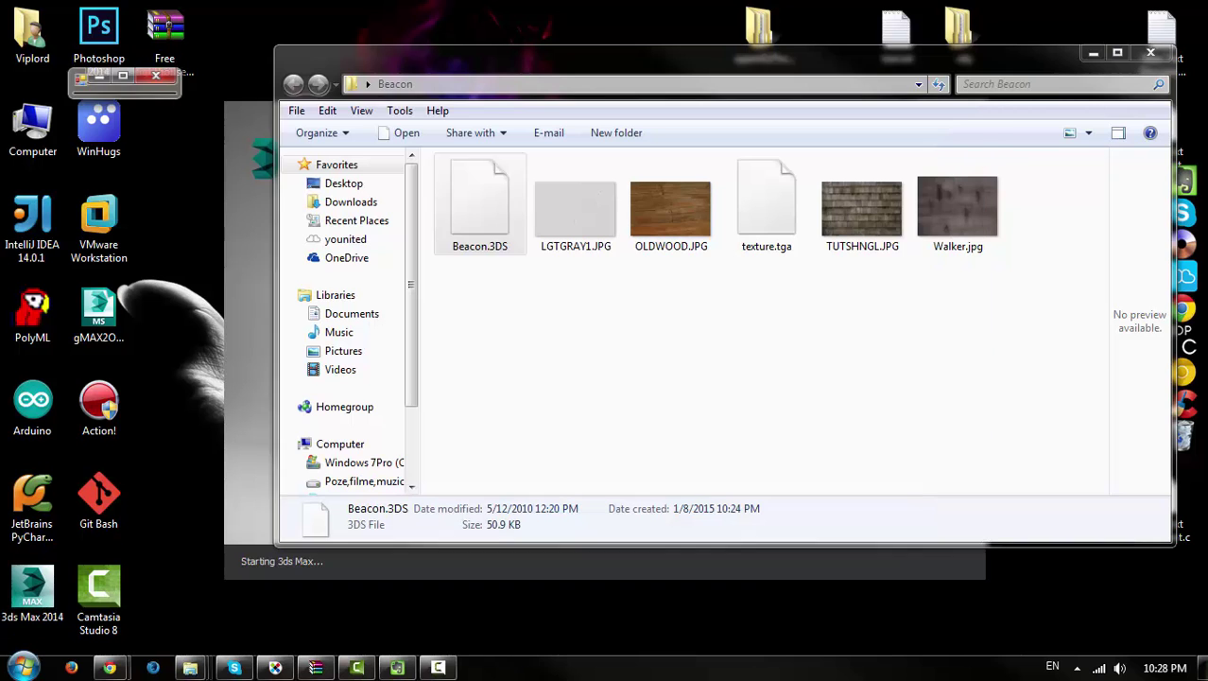
drag(699, 72, 785, 259)
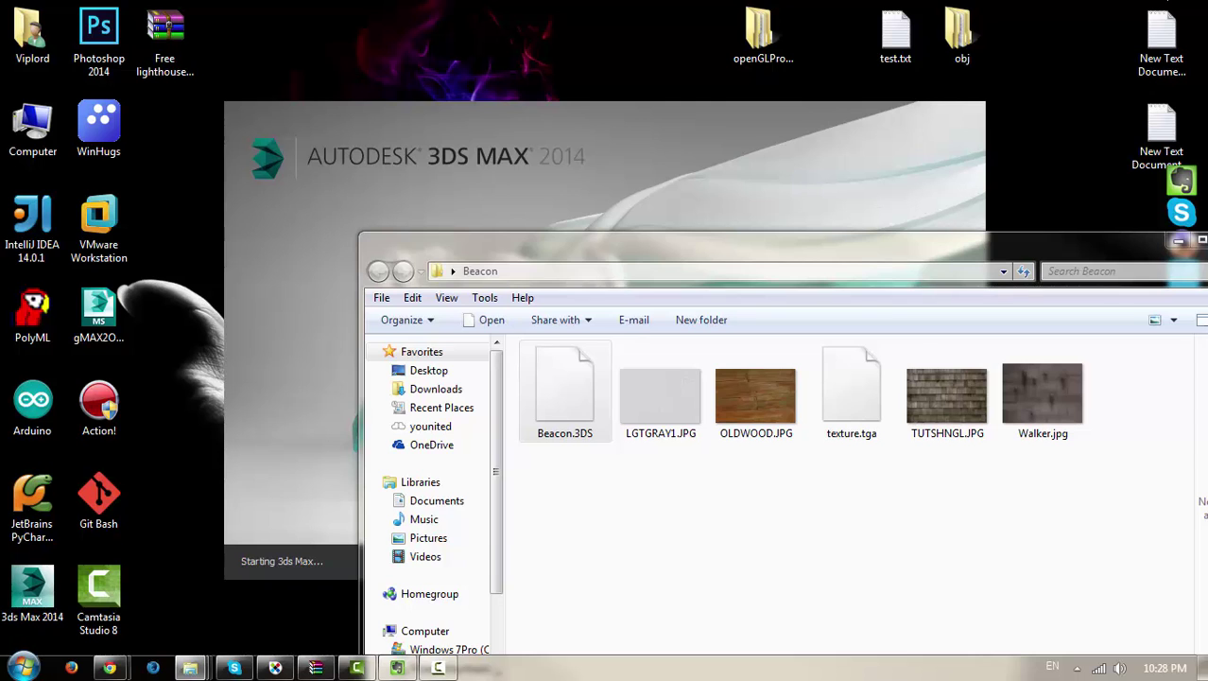
drag(651, 267, 414, 173)
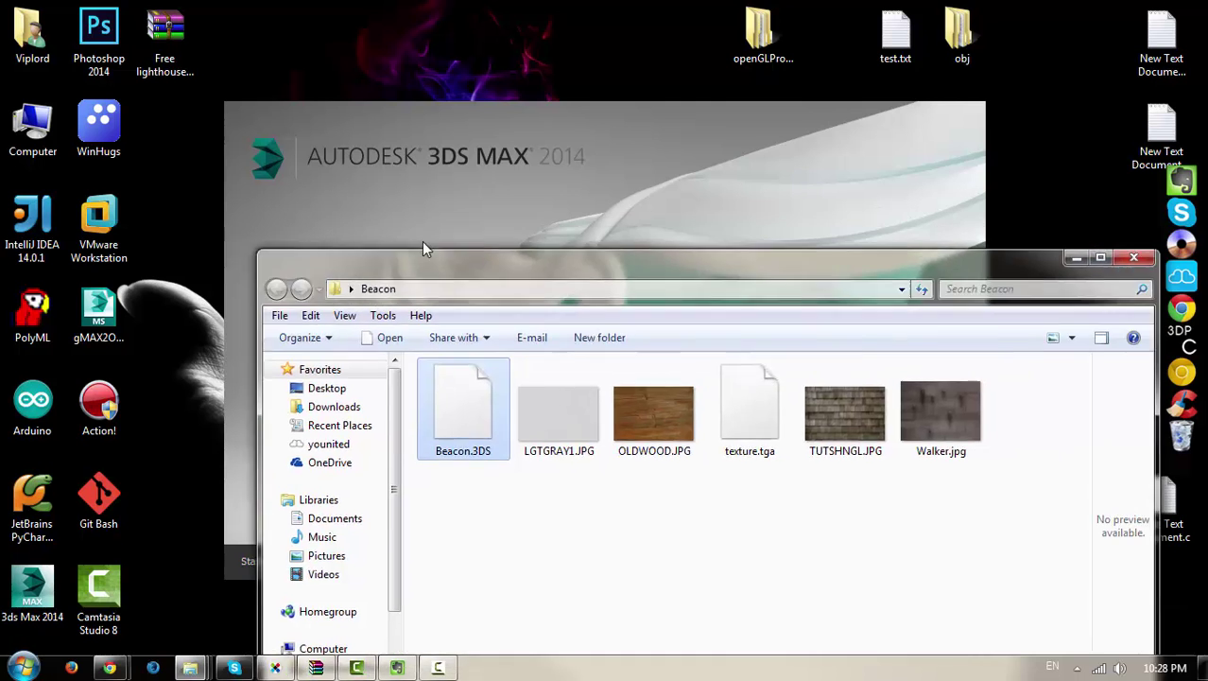
click(941, 146)
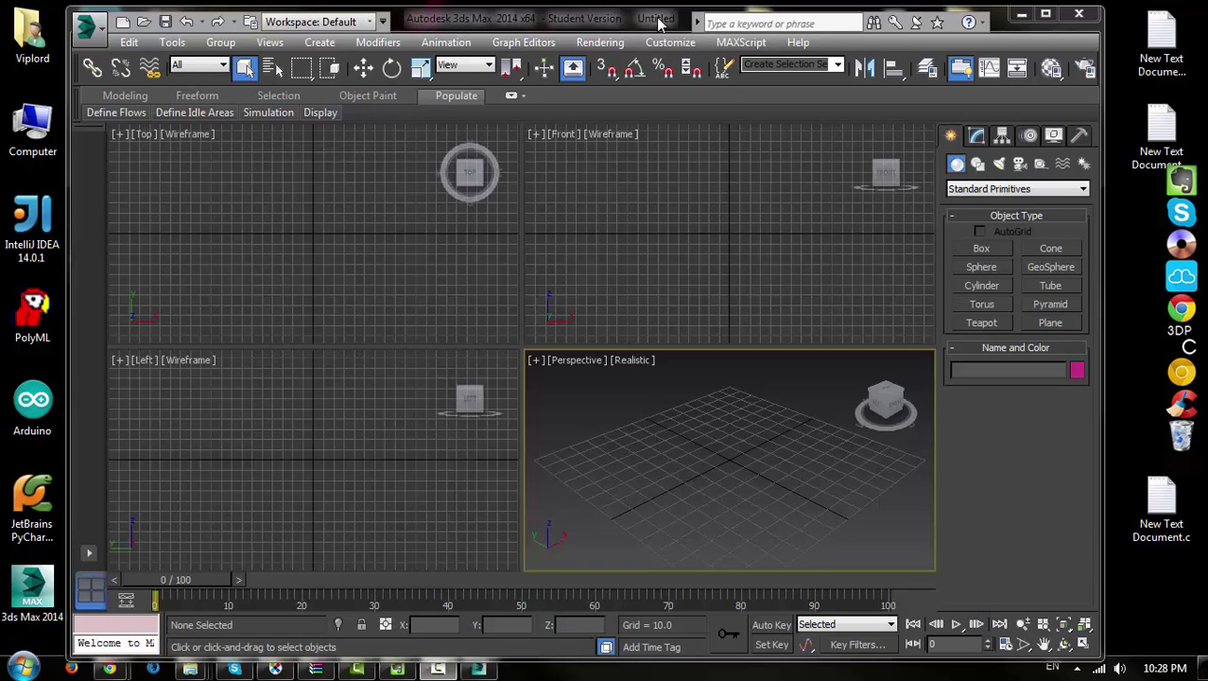
drag(654, 21, 636, 23)
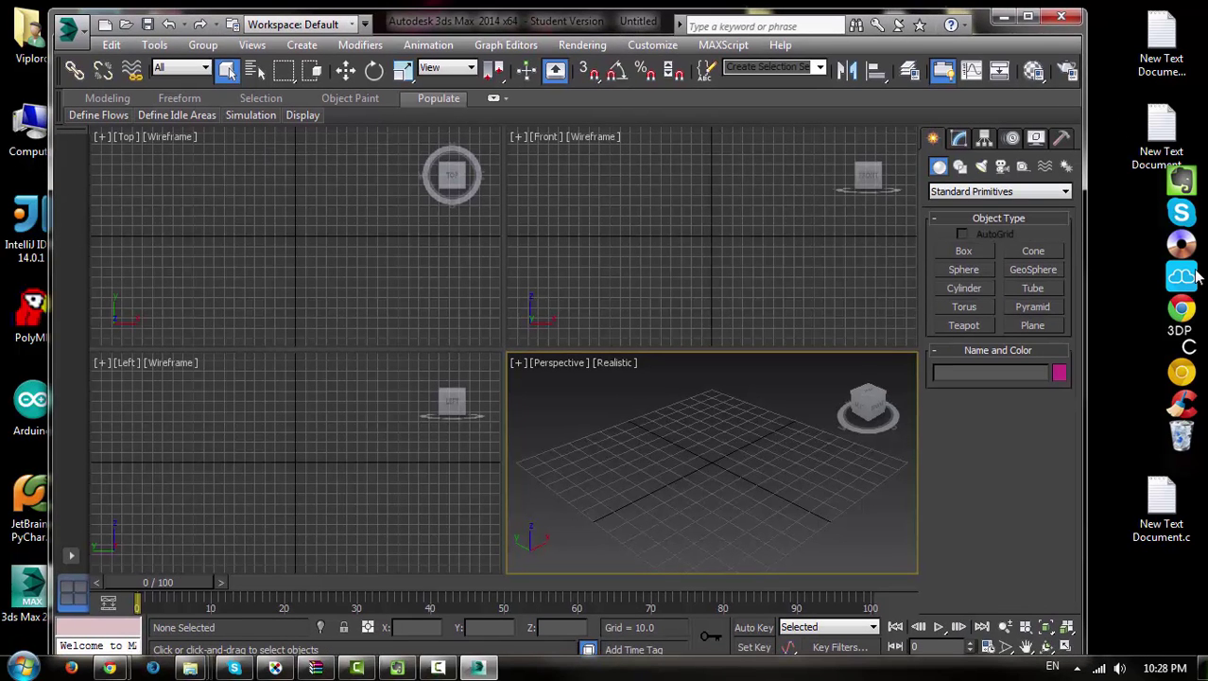
drag(1086, 242, 1132, 242)
Import Beacon.3DS from the Desktop\Beacon folder with the default import options.
click(68, 30)
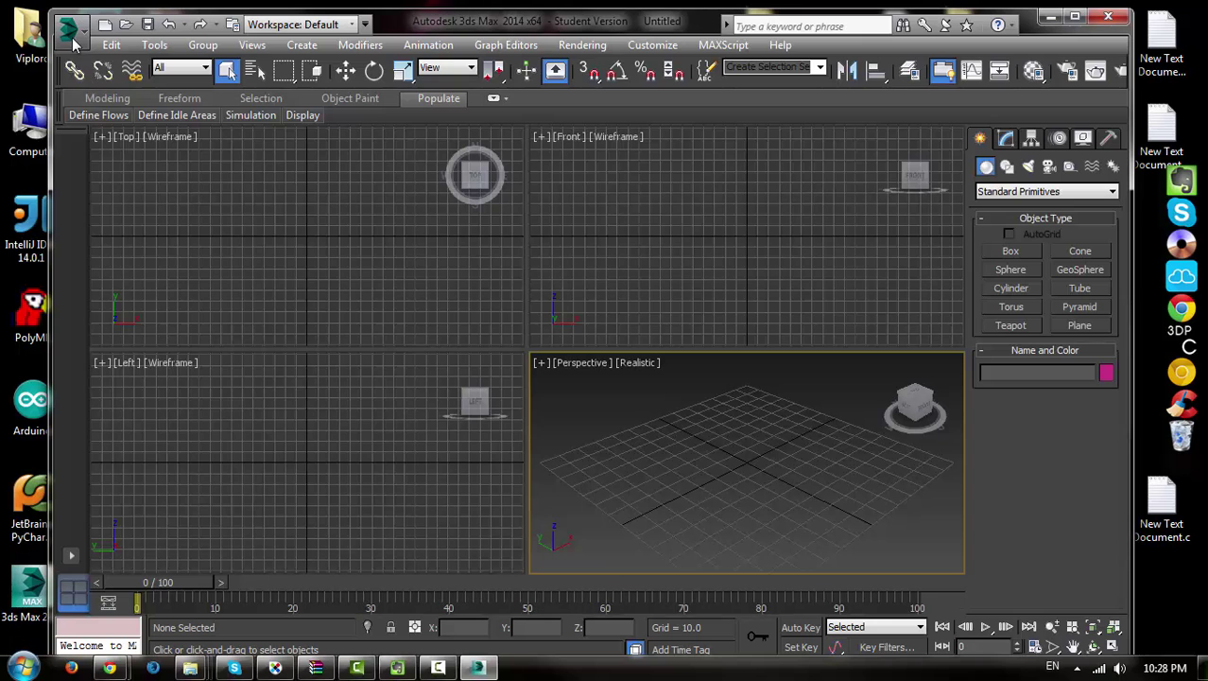
mouse_move(116, 266)
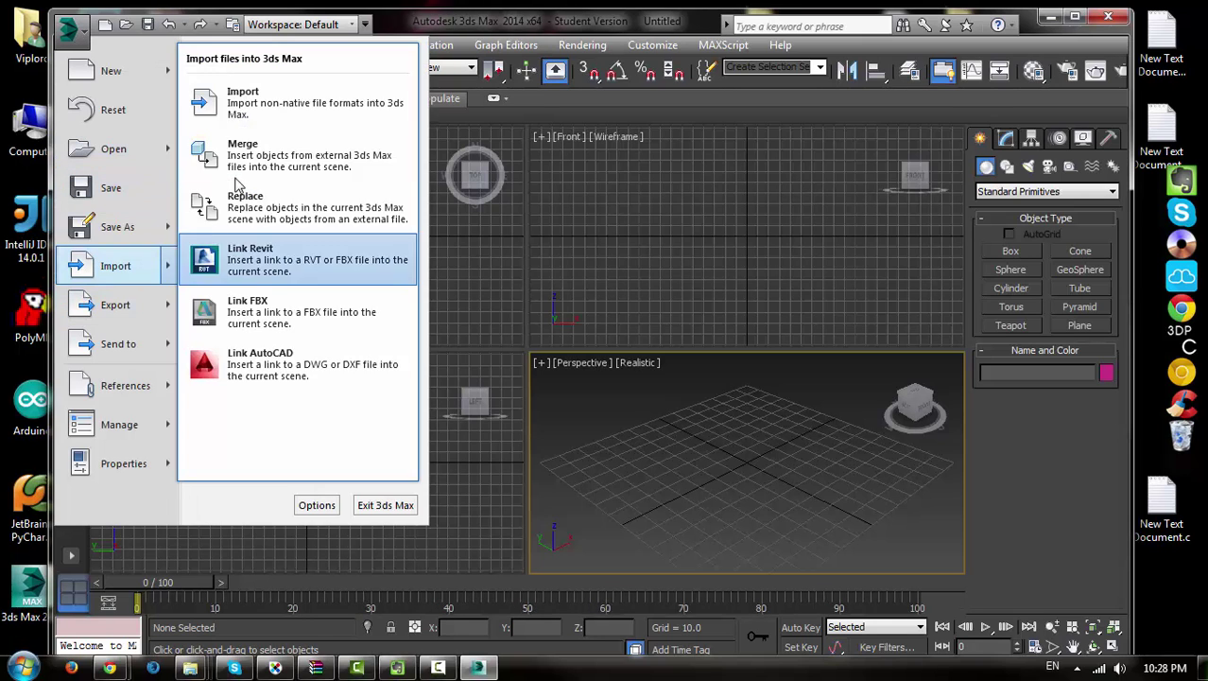
click(252, 106)
click(105, 175)
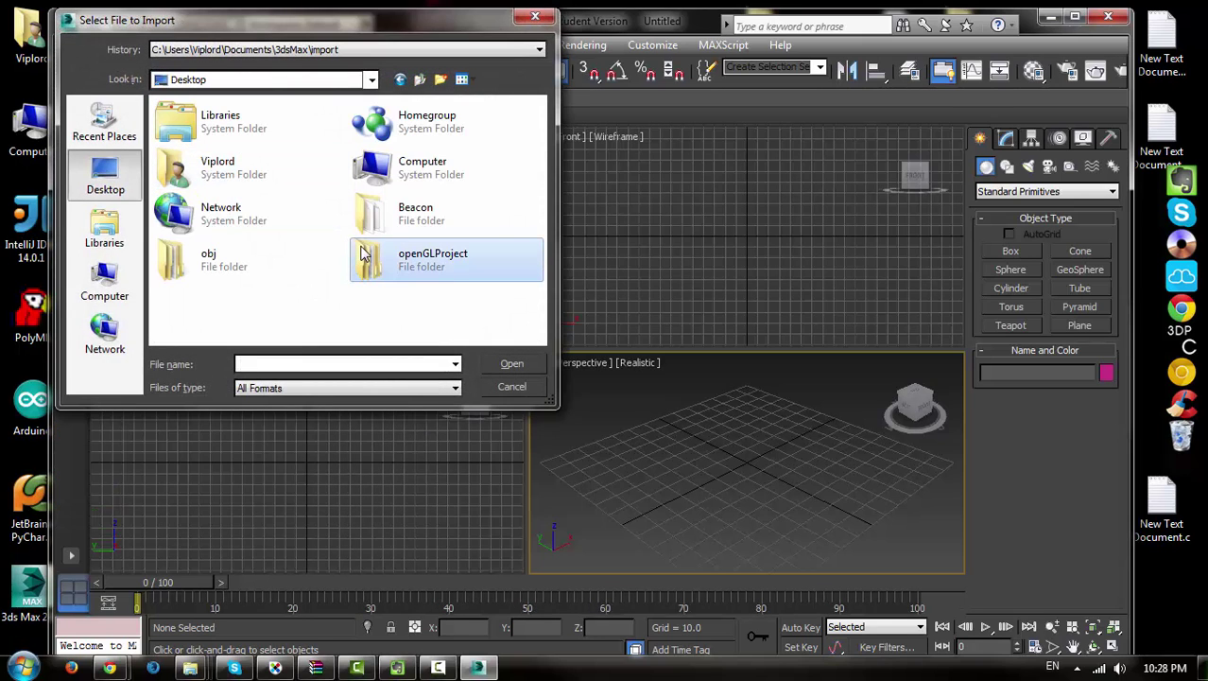
double_click(371, 213)
double_click(187, 142)
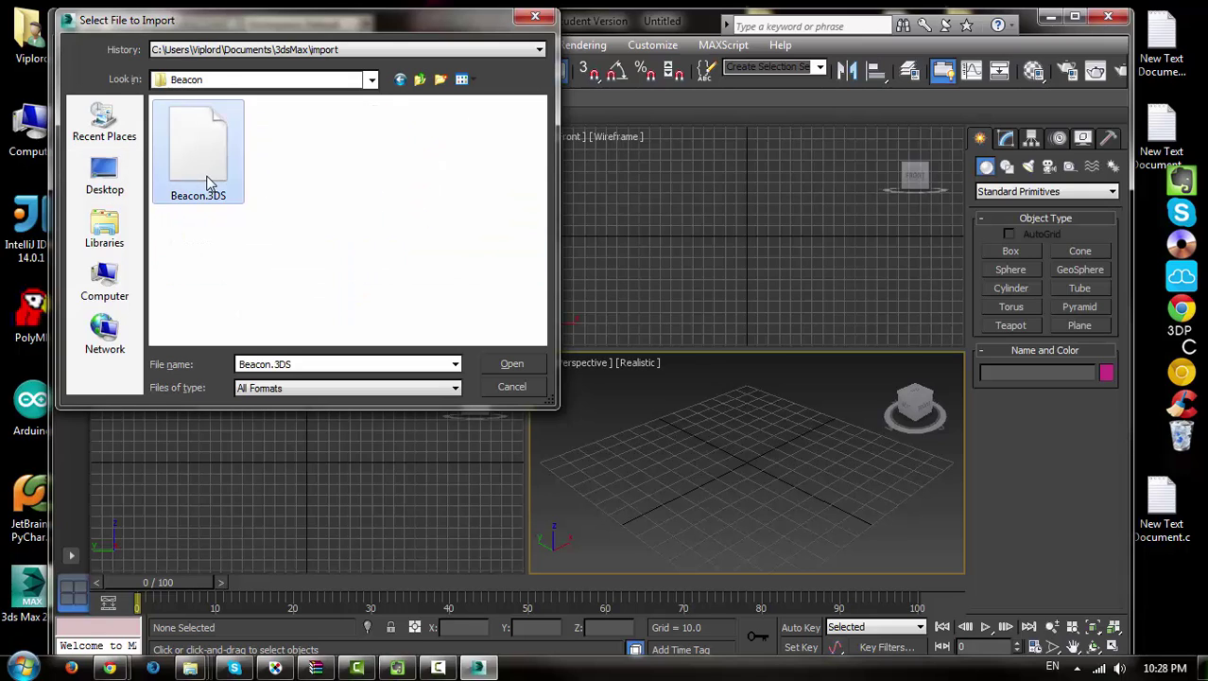
click(645, 378)
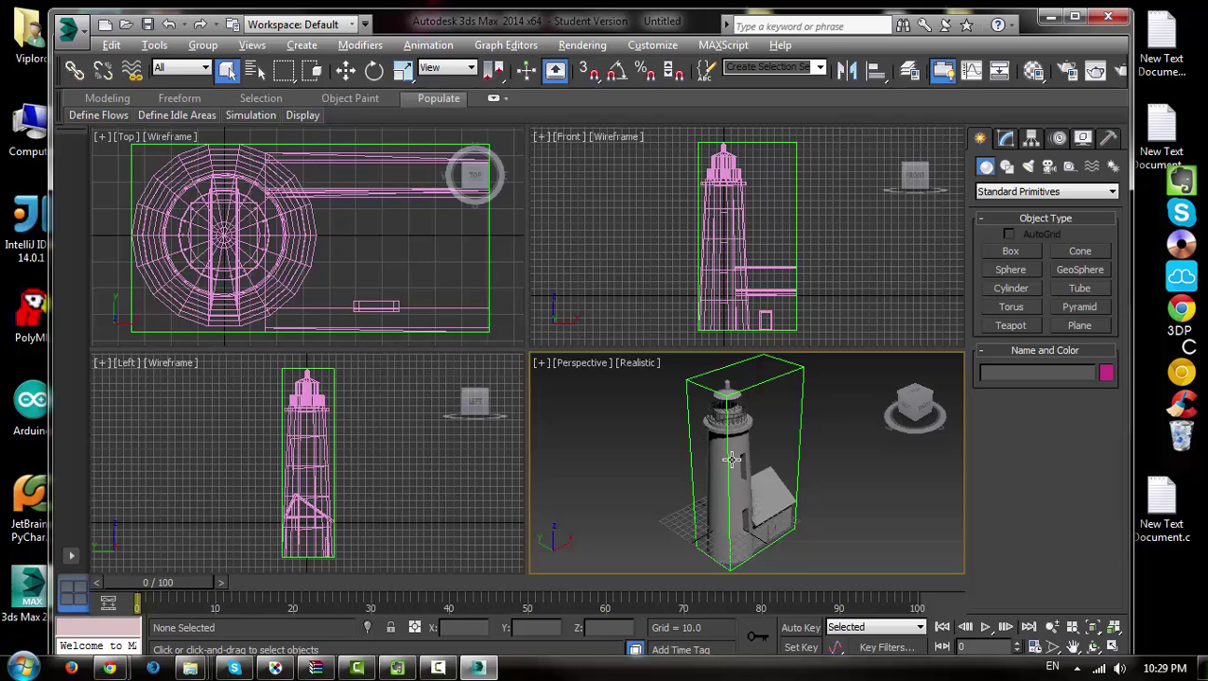
Orbit the Perspective view and select all 16 lighthouse parts.
mouse_move(731, 460)
alt+middle_down()
mouse_move(633, 435)
mouse_move(766, 425)
mouse_move(889, 438)
mouse_move(663, 427)
alt+middle_up()
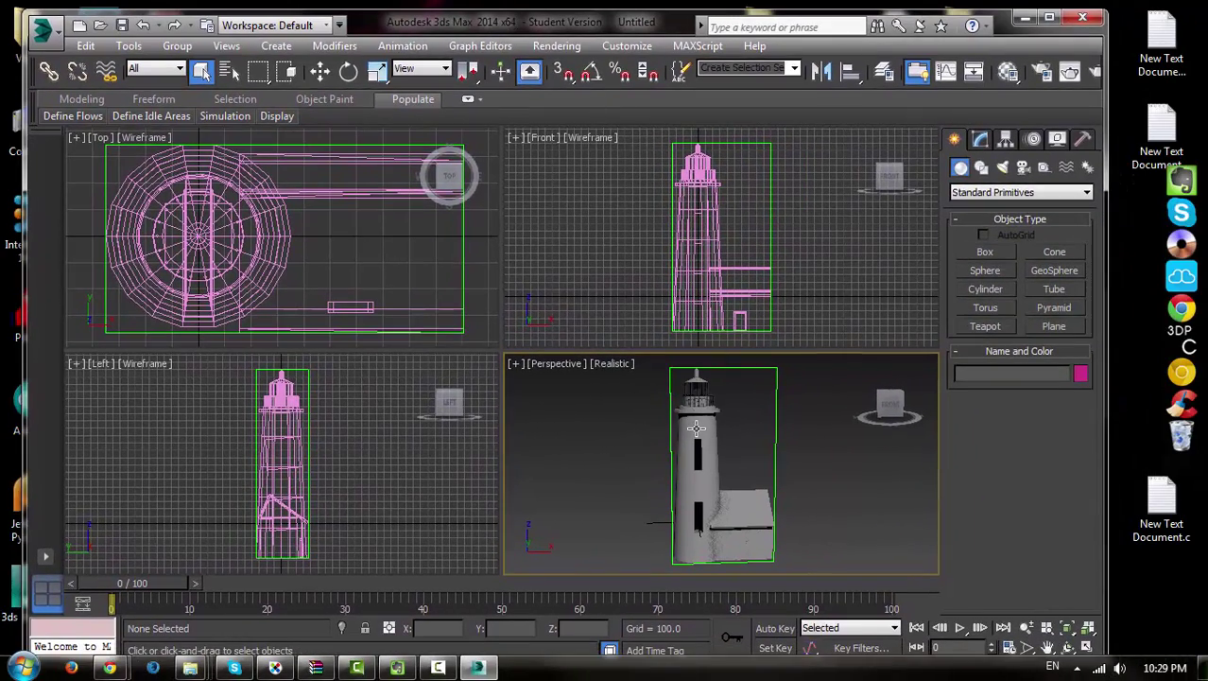
mouse_move(696, 428)
alt+middle_down()
mouse_move(753, 453)
mouse_move(700, 434)
alt+middle_up()
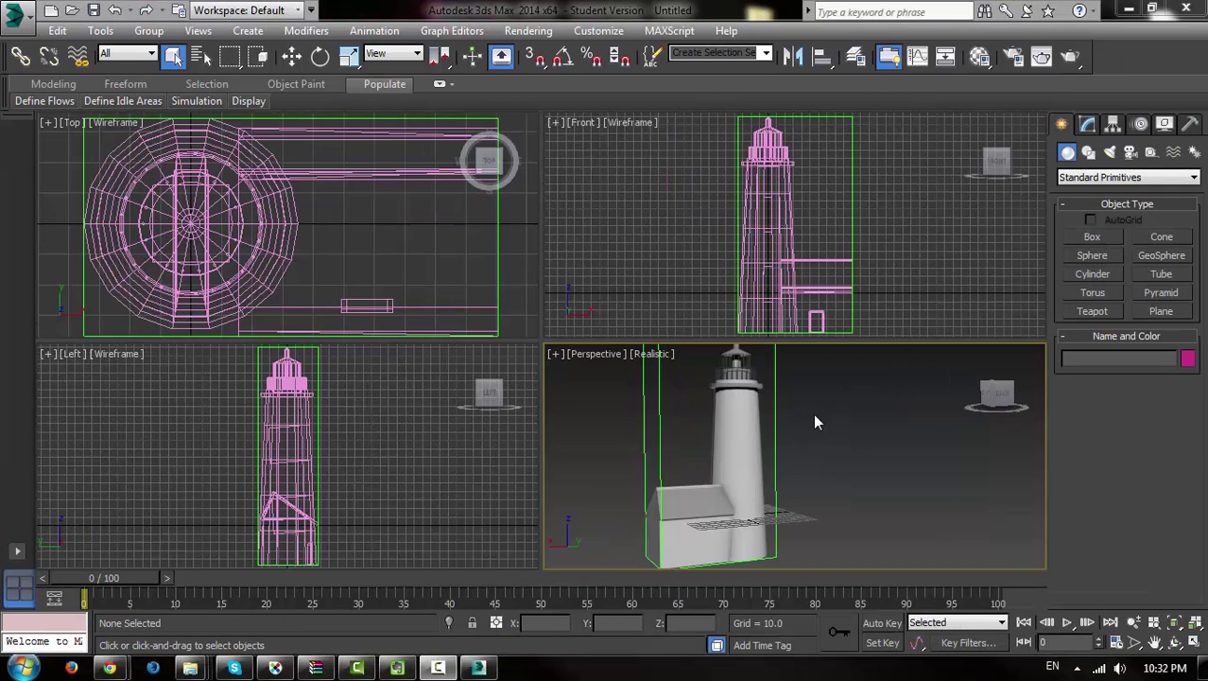
click(735, 435)
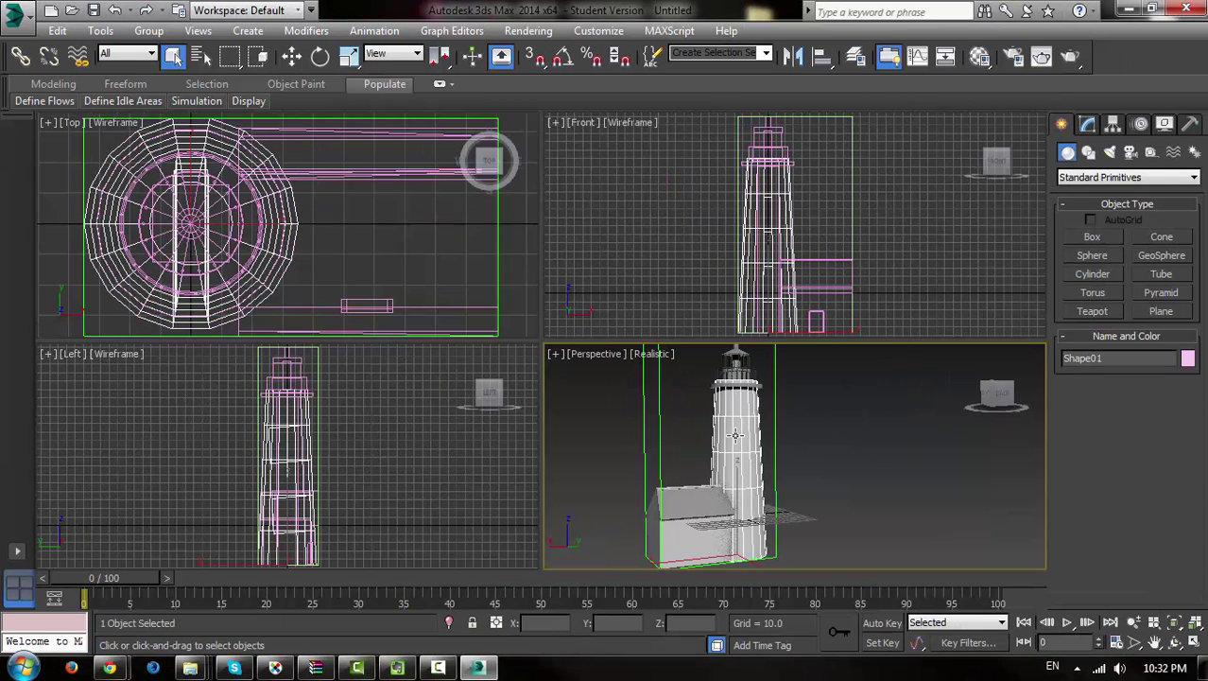
double_click(735, 435)
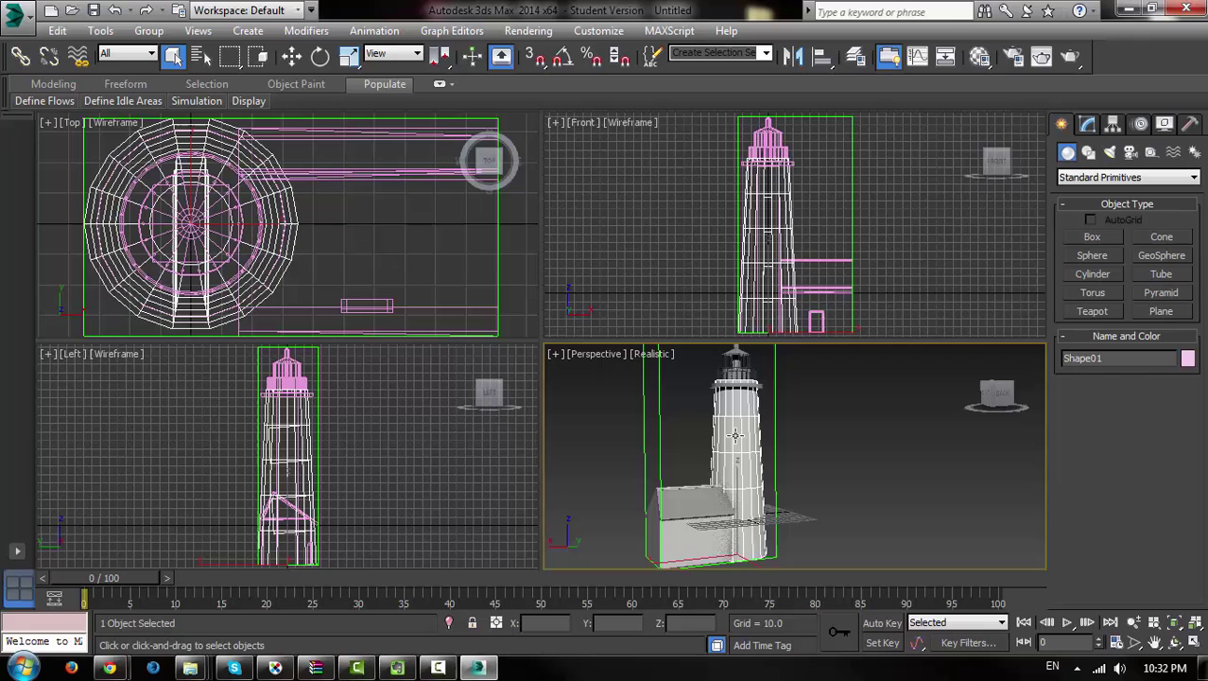
click(982, 57)
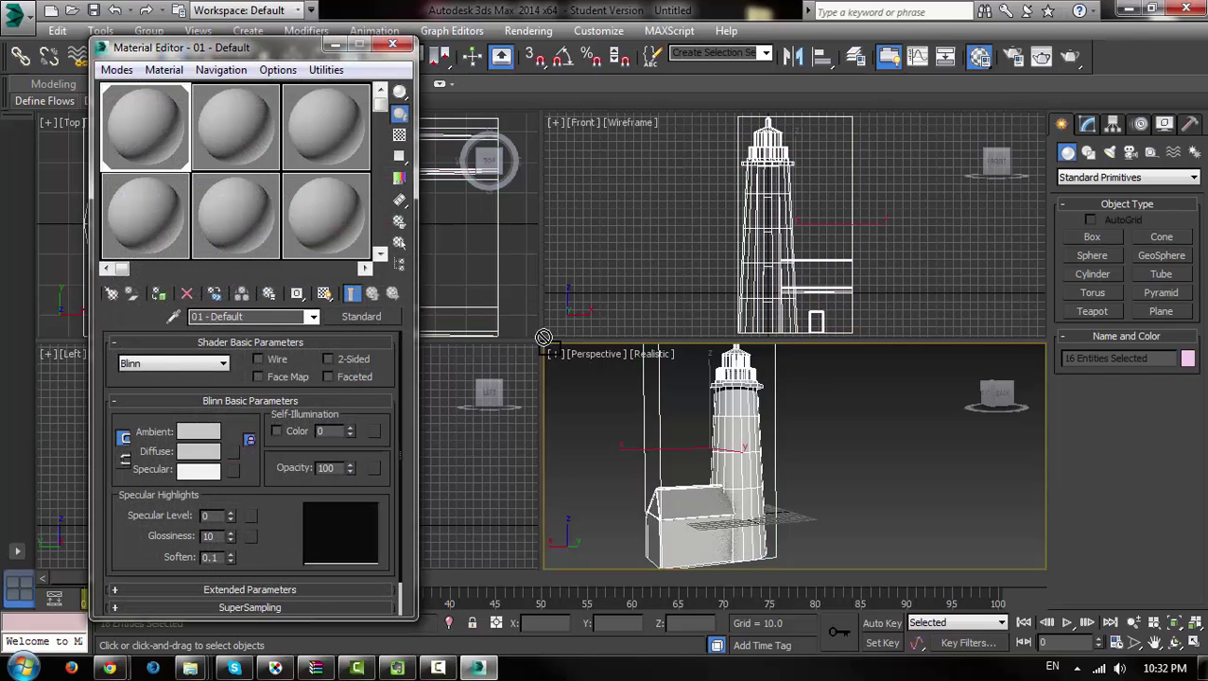
Assign the first material to the lighthouse with texture.tga as its diffuse bitmap.
drag(134, 110, 736, 430)
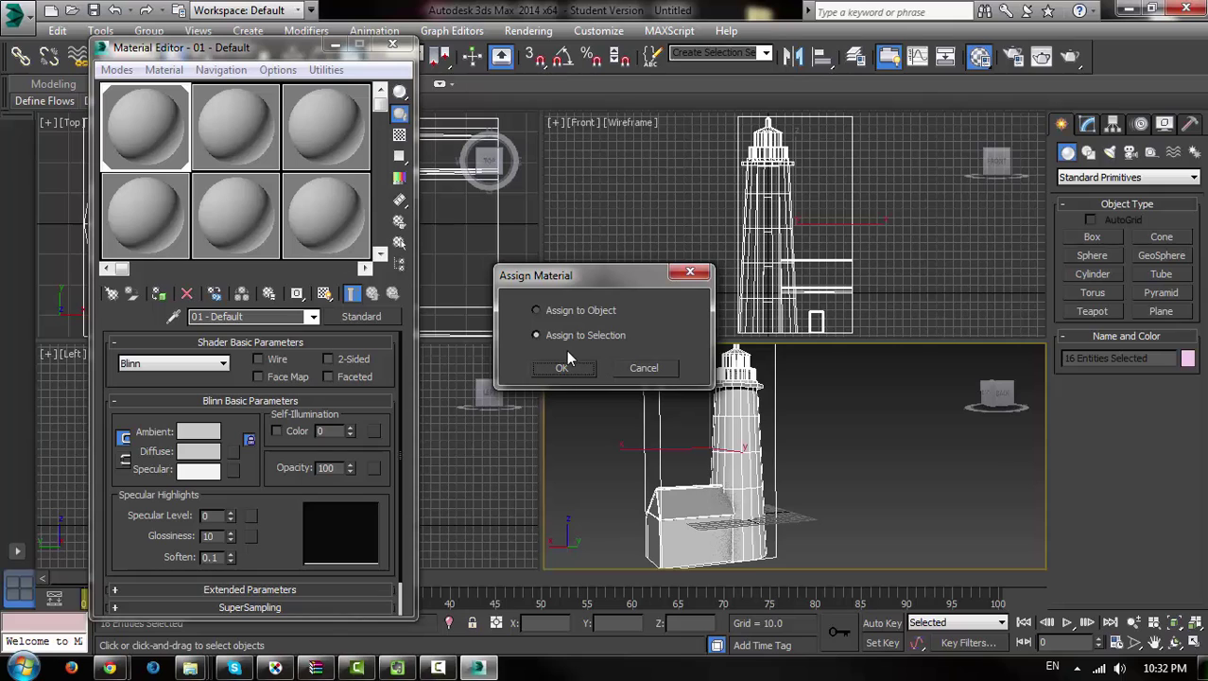
click(561, 367)
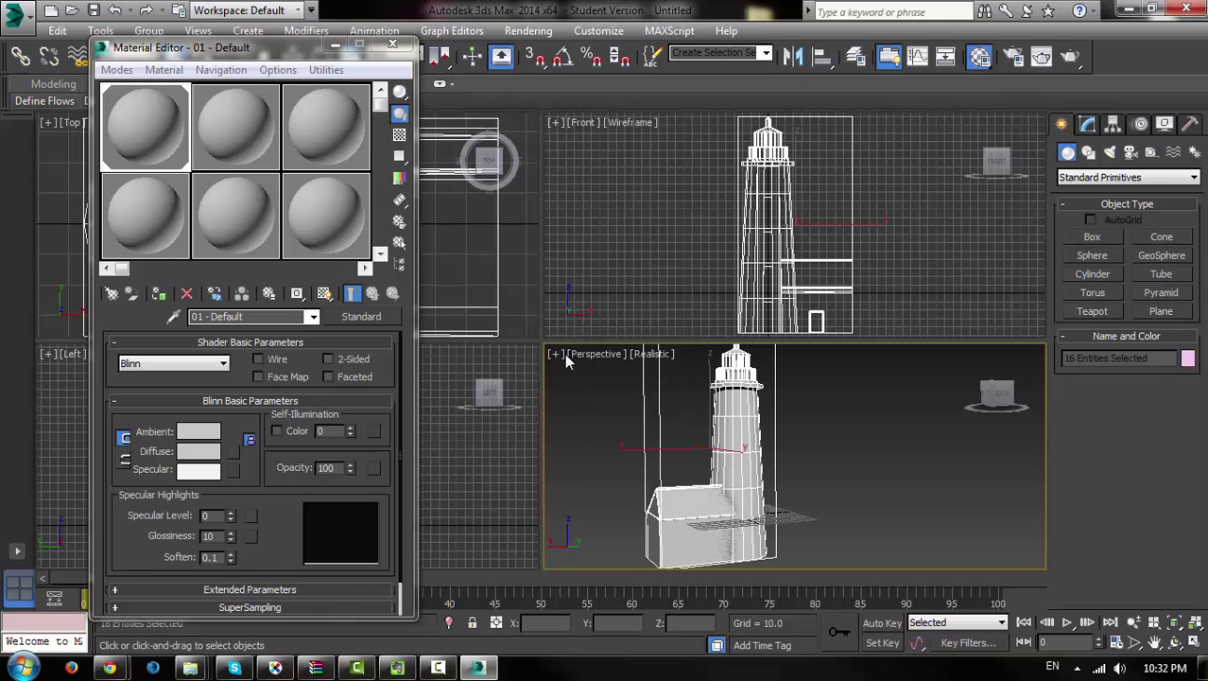
click(233, 452)
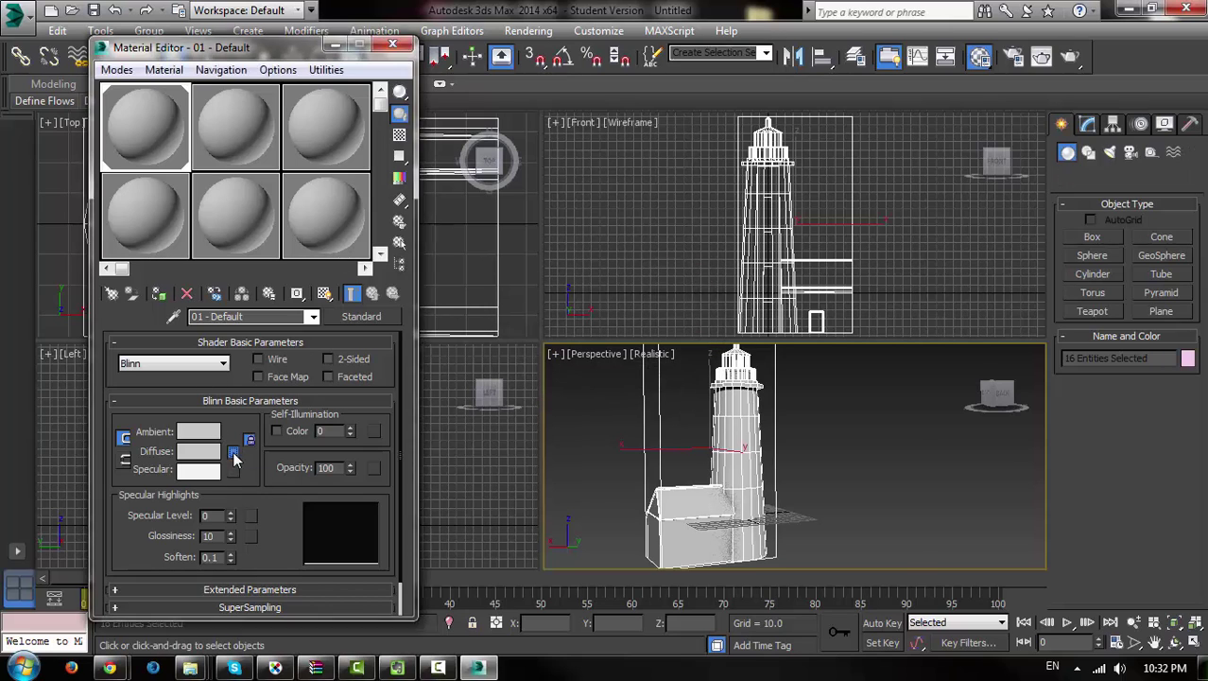
double_click(558, 159)
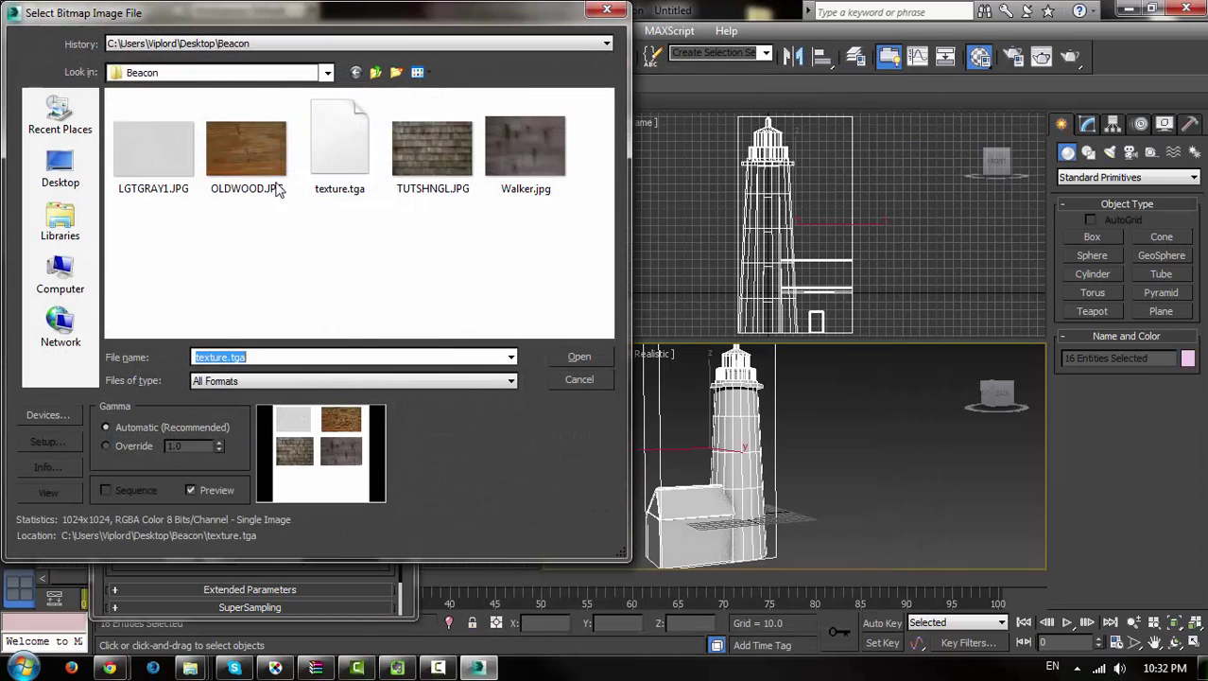
click(336, 156)
double_click(340, 146)
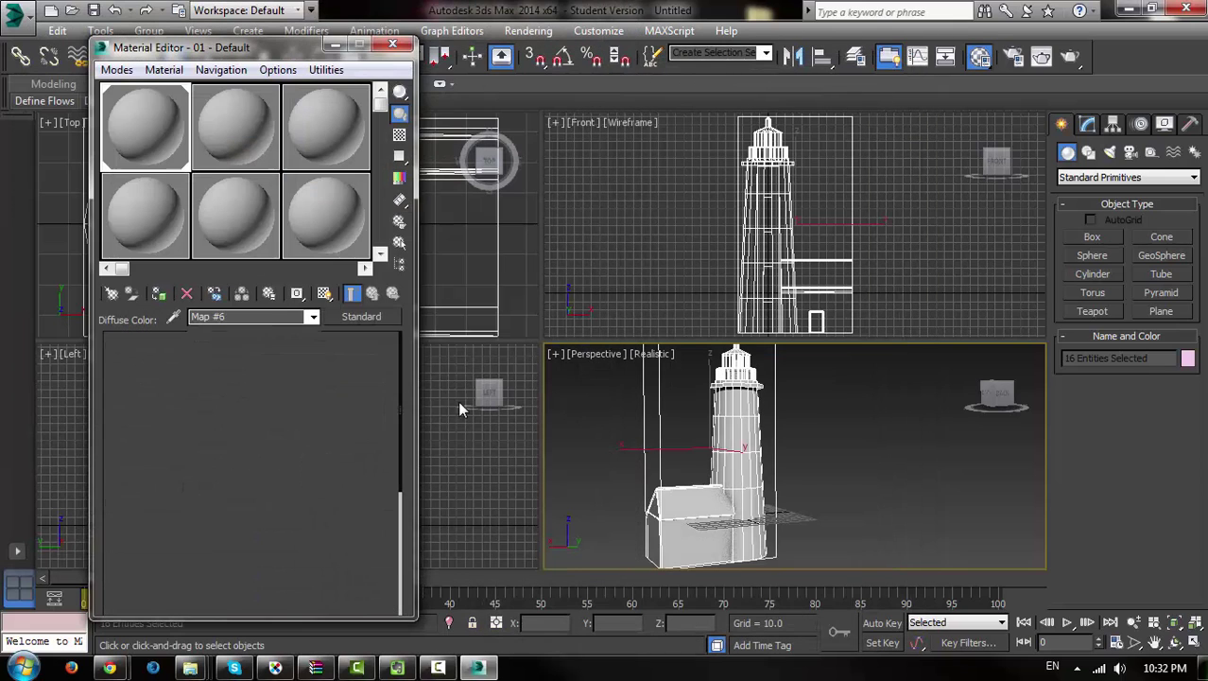
Show the shaded material in the viewport, deselect, close the editor and recentre the view.
click(326, 294)
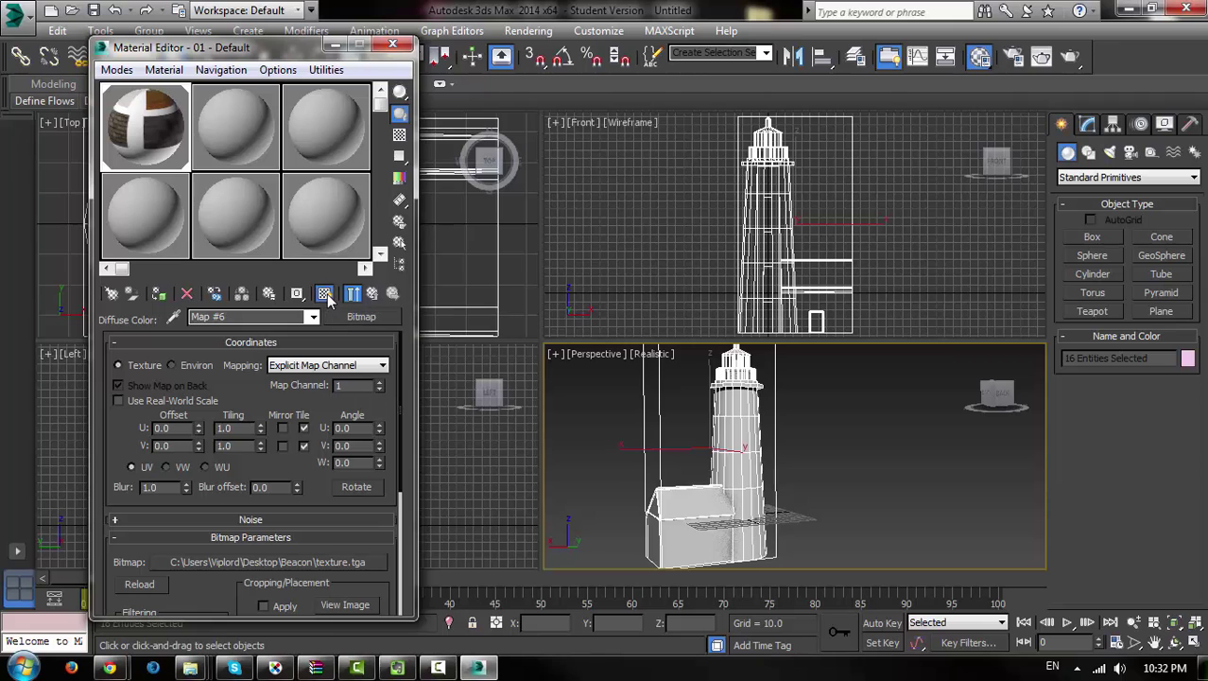
click(794, 463)
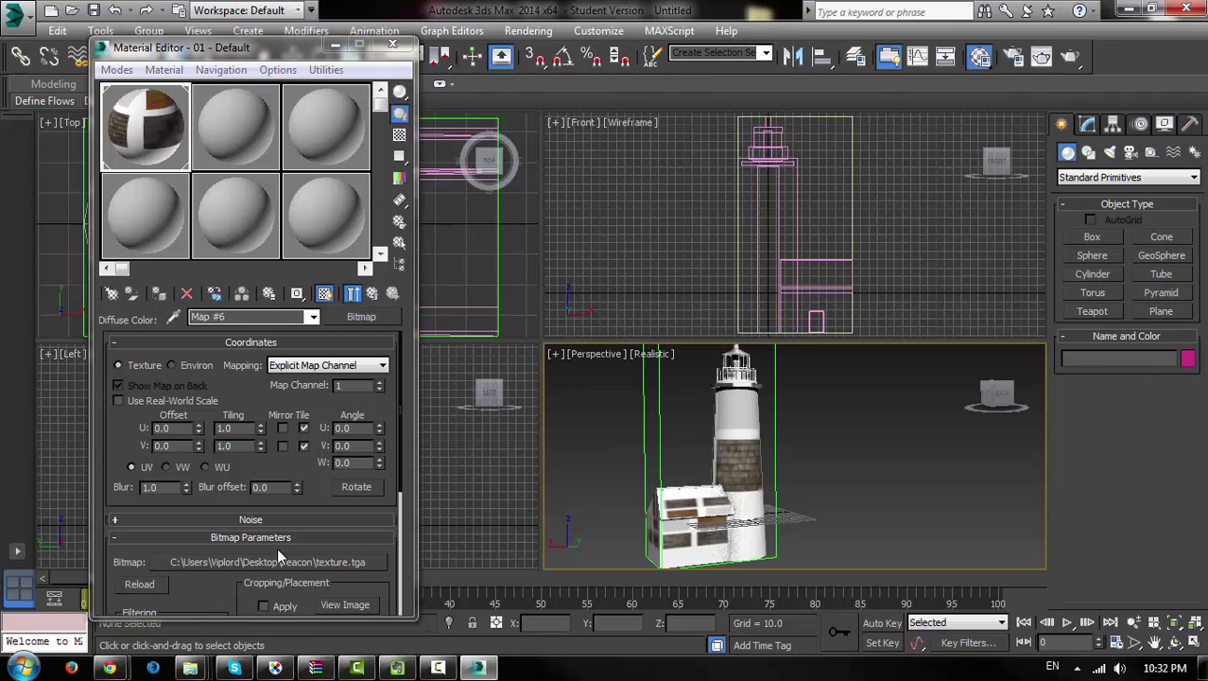
click(394, 46)
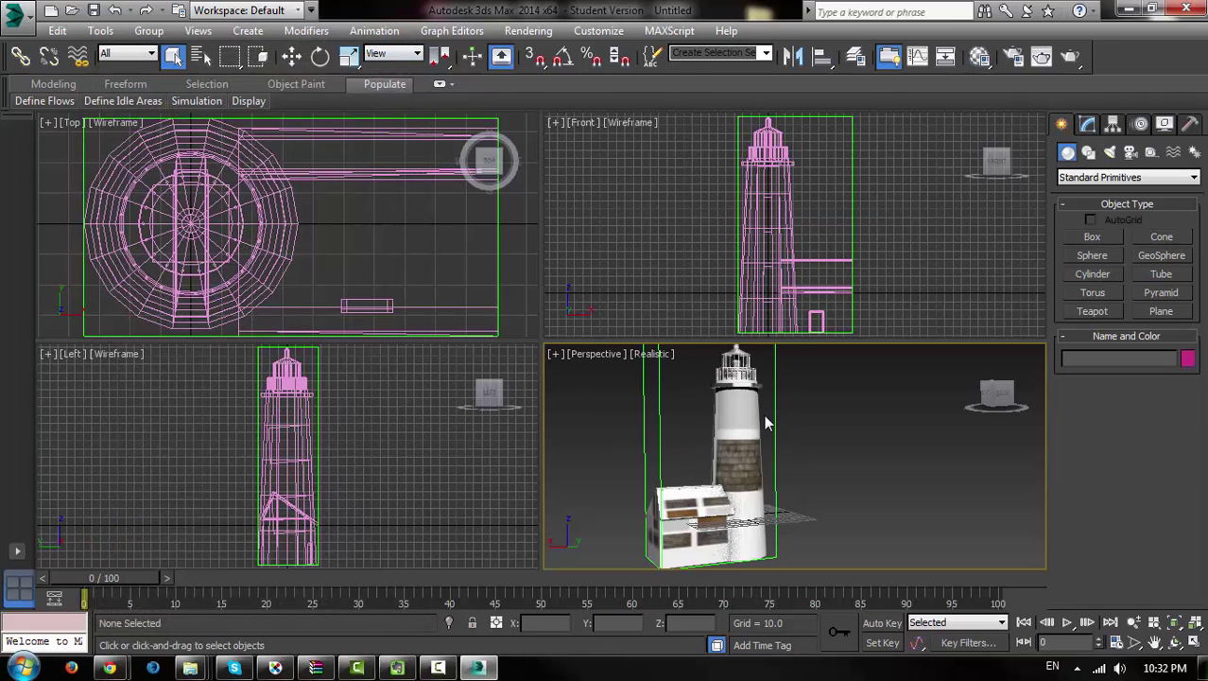
mouse_move(766, 424)
middle_down()
mouse_move(817, 440)
mouse_move(813, 421)
mouse_move(853, 465)
middle_up()
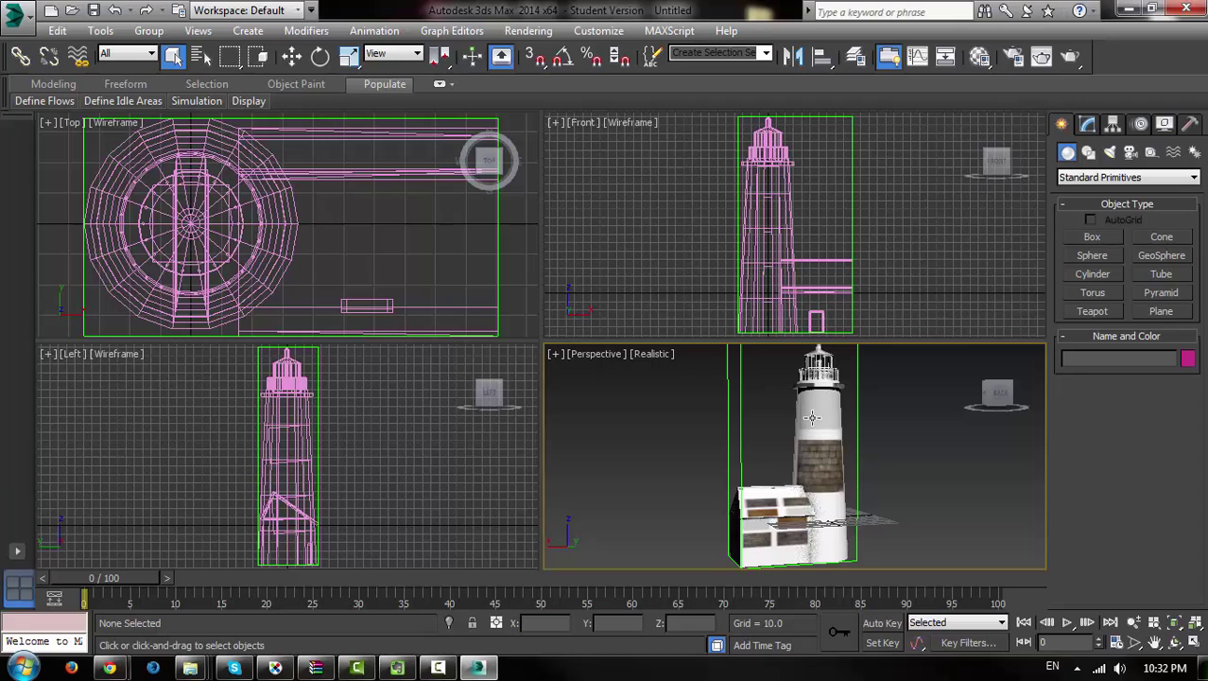
Select the Shape01 tower and add the Skin Wrap modifier from the Modifier List.
click(813, 417)
click(816, 418)
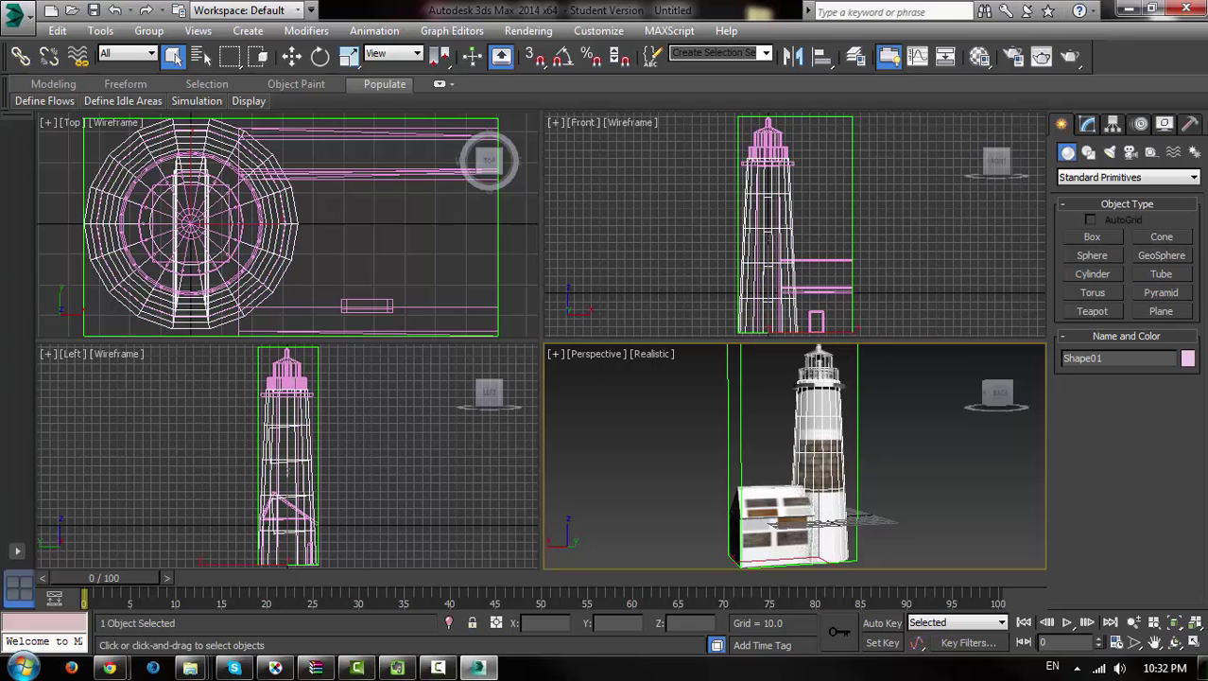
click(1088, 125)
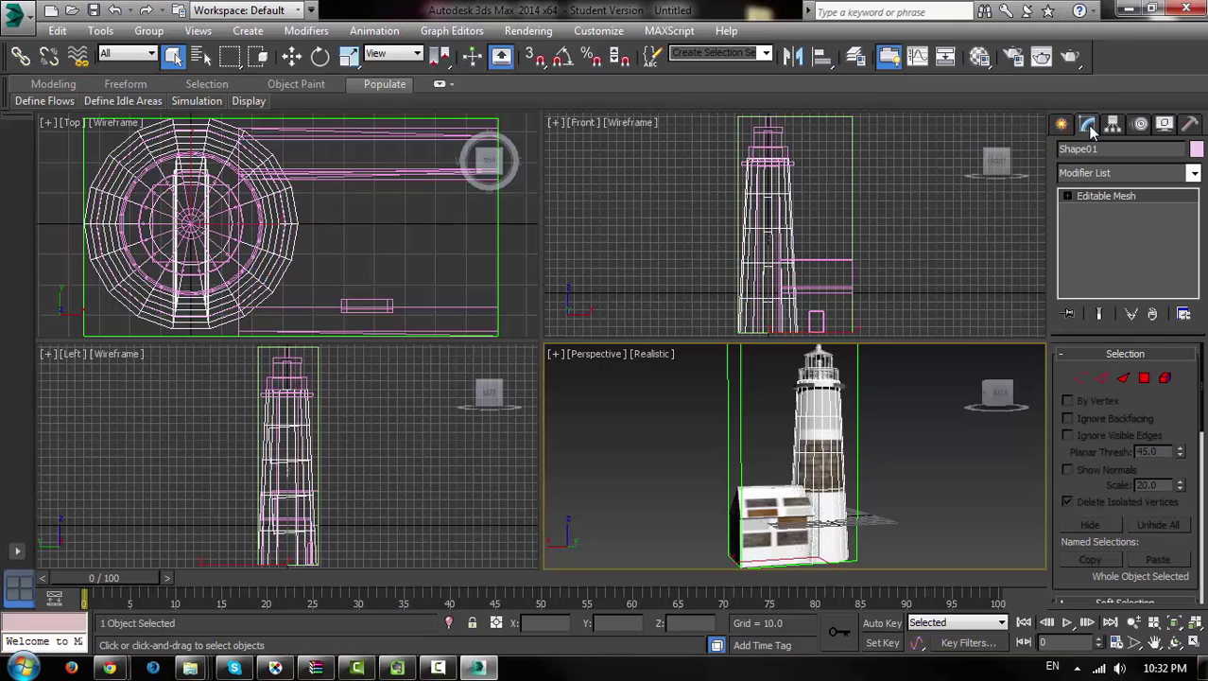
click(1189, 173)
scroll(1185, 180, down, 5)
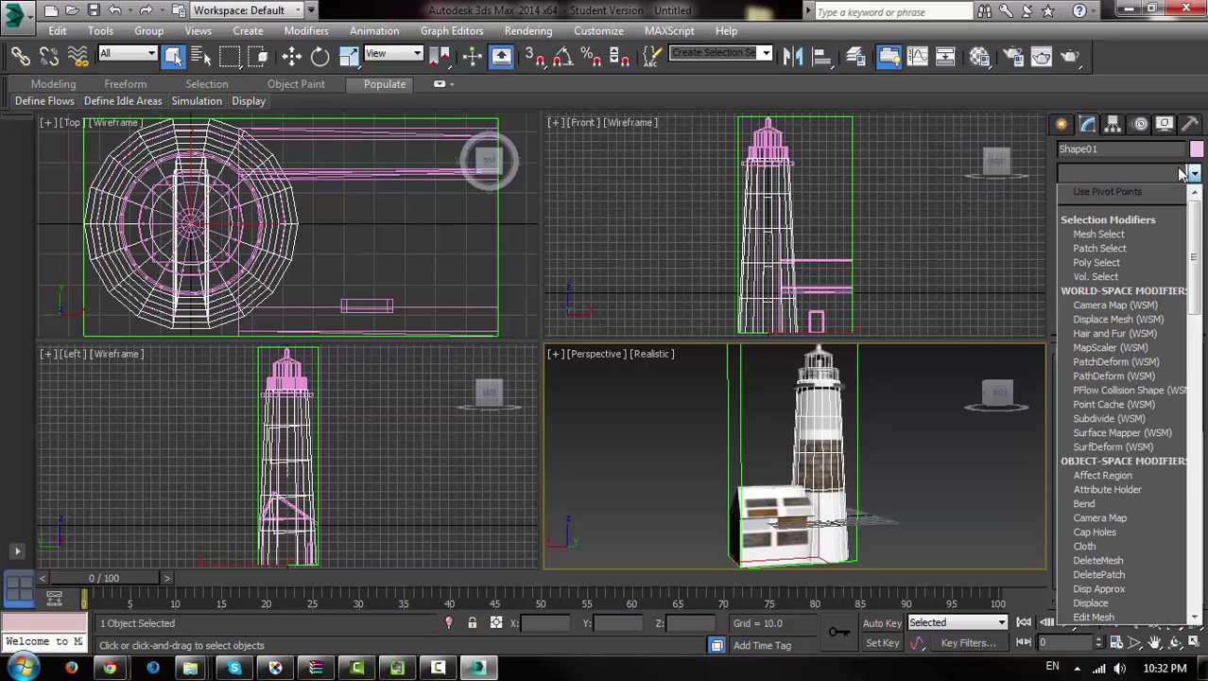
scroll(1134, 283, down, 5)
click(1097, 178)
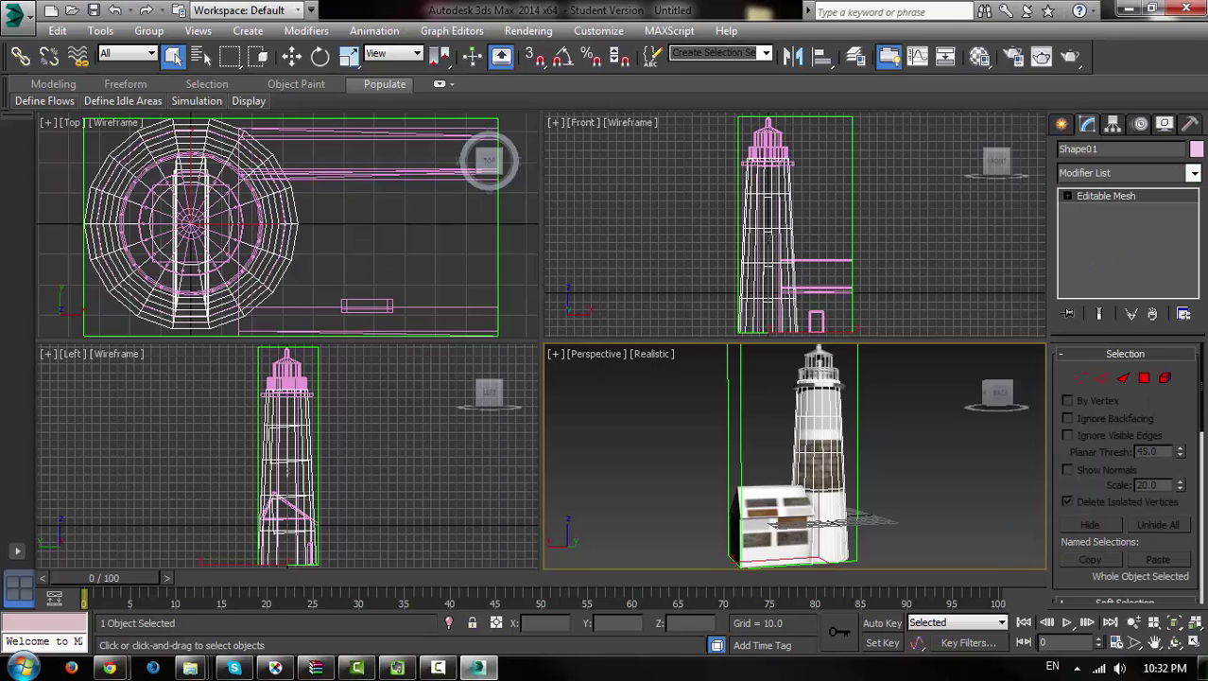
click(1194, 173)
scroll(1182, 193, down, 10)
click(1135, 194)
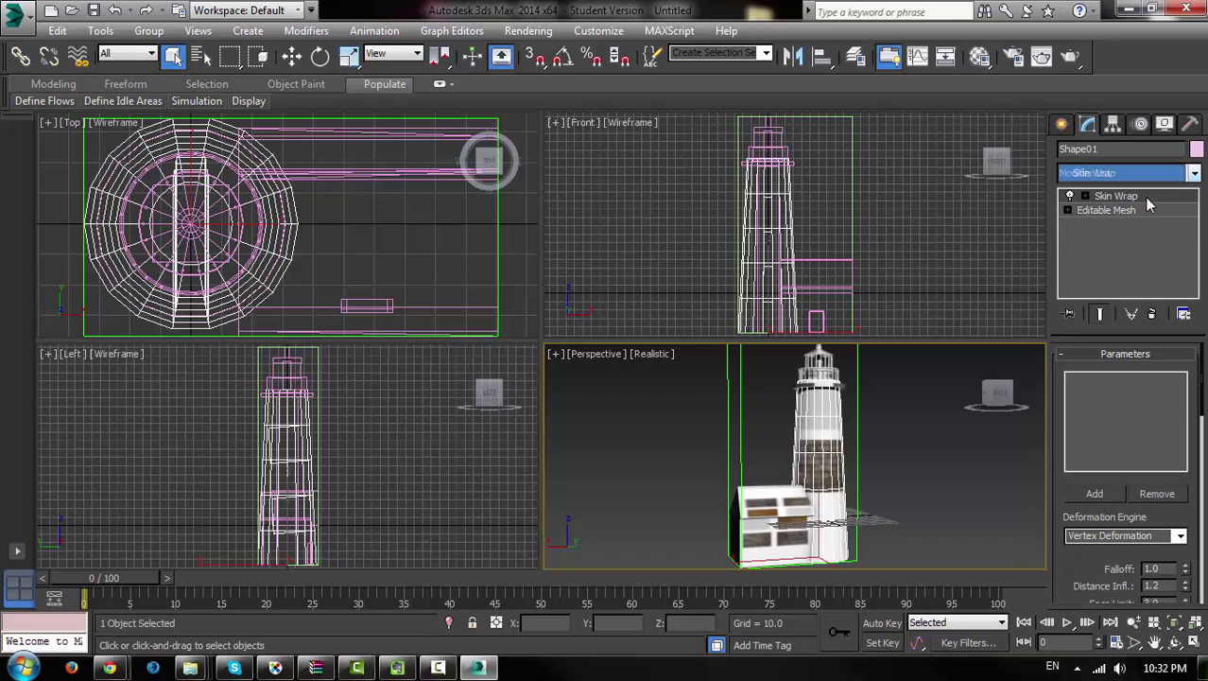
Select the 226-face tower element at Editable Mesh element level, then scroll the command panel.
click(1068, 211)
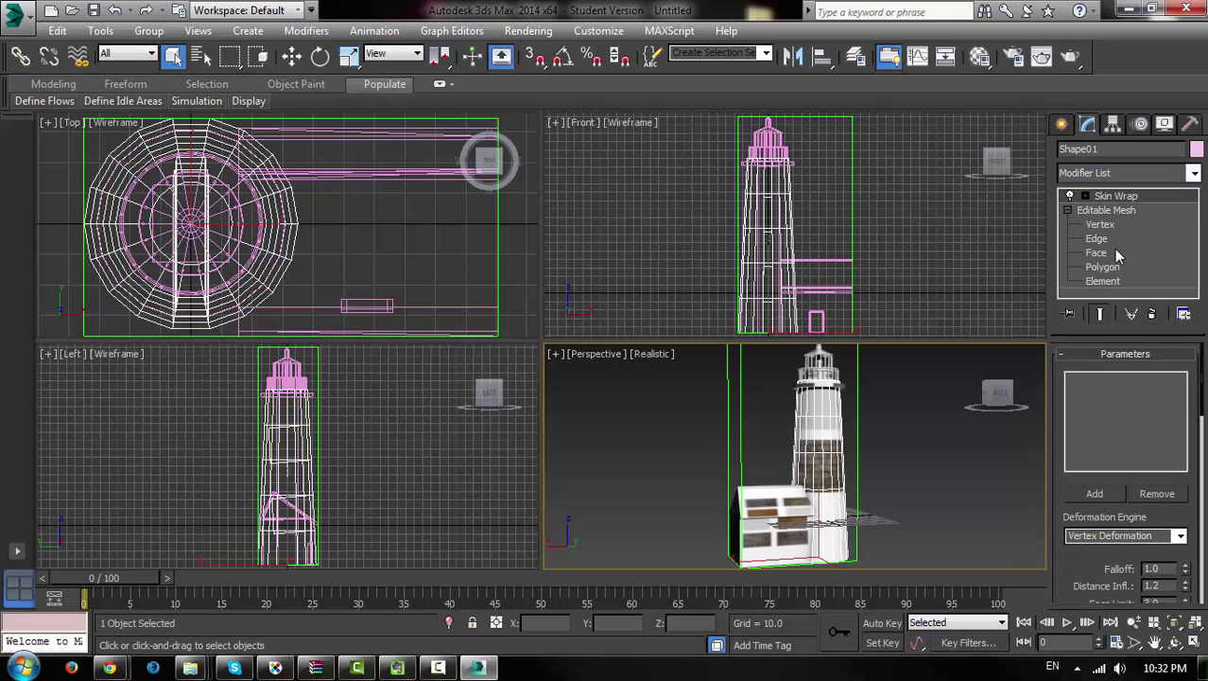
click(1104, 283)
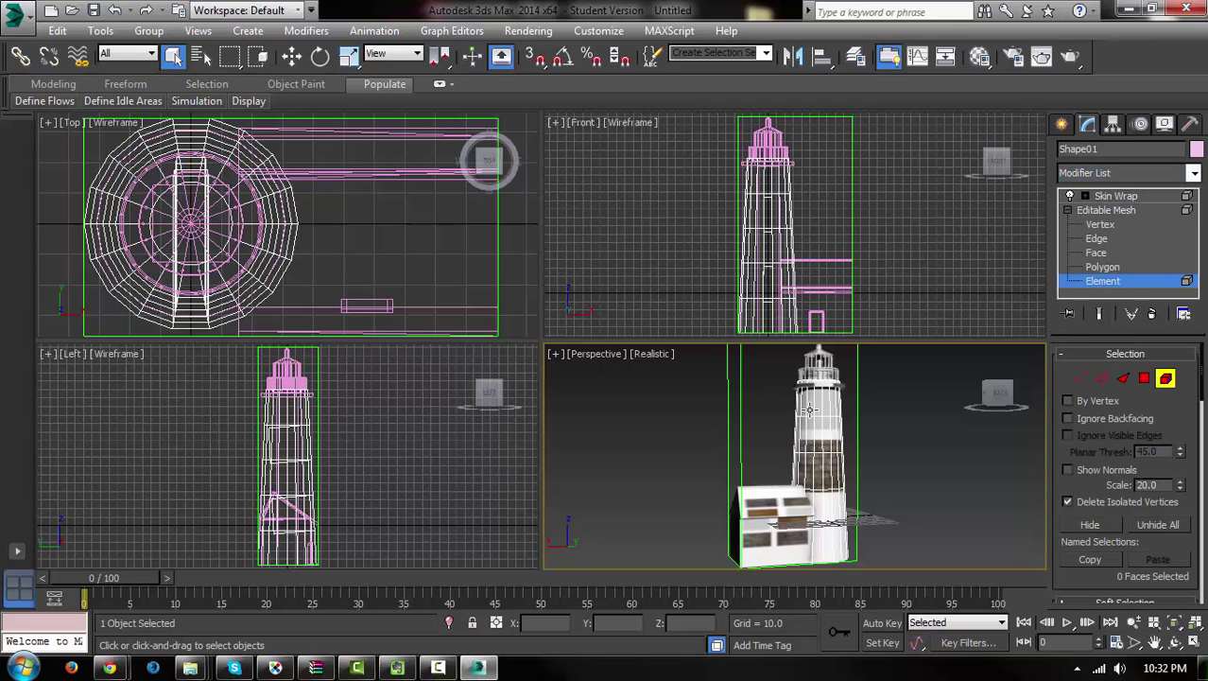
click(809, 408)
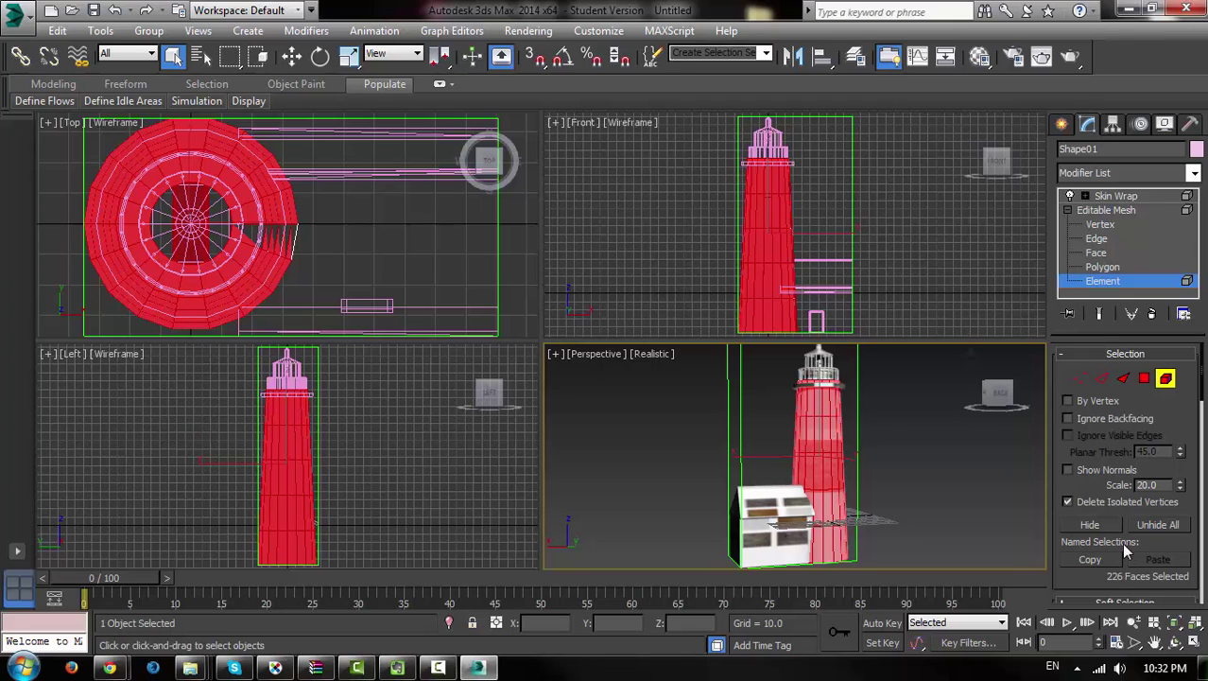
scroll(1202, 404, down, 5)
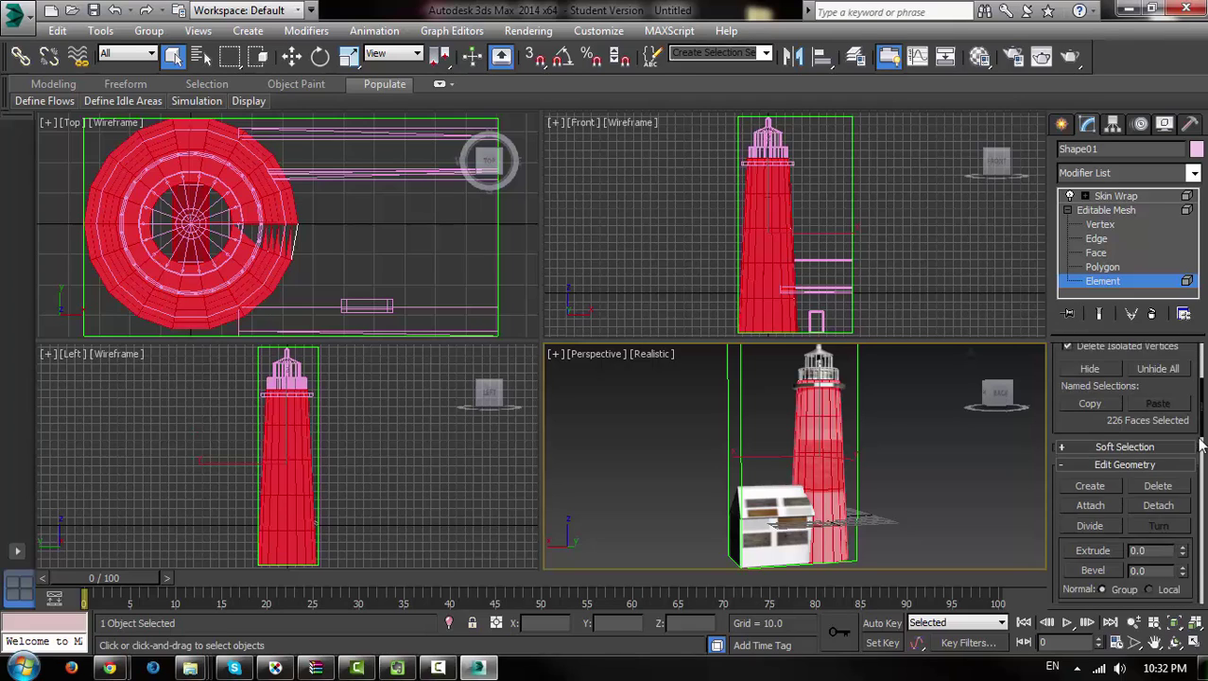
scroll(1203, 403, down, 1)
scroll(1203, 404, up, 3)
scroll(1202, 404, up, 3)
scroll(1202, 404, down, 5)
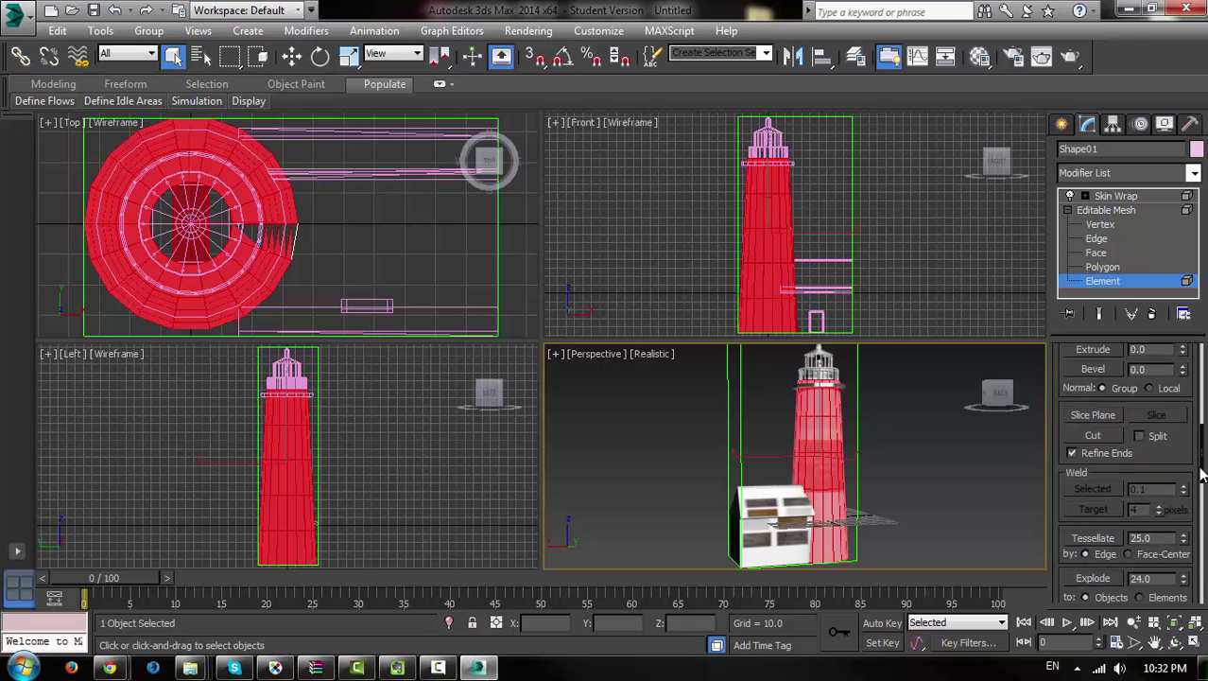
scroll(1203, 404, down, 5)
scroll(1203, 404, down, 5)
scroll(1202, 404, down, 3)
scroll(1203, 397, up, 15)
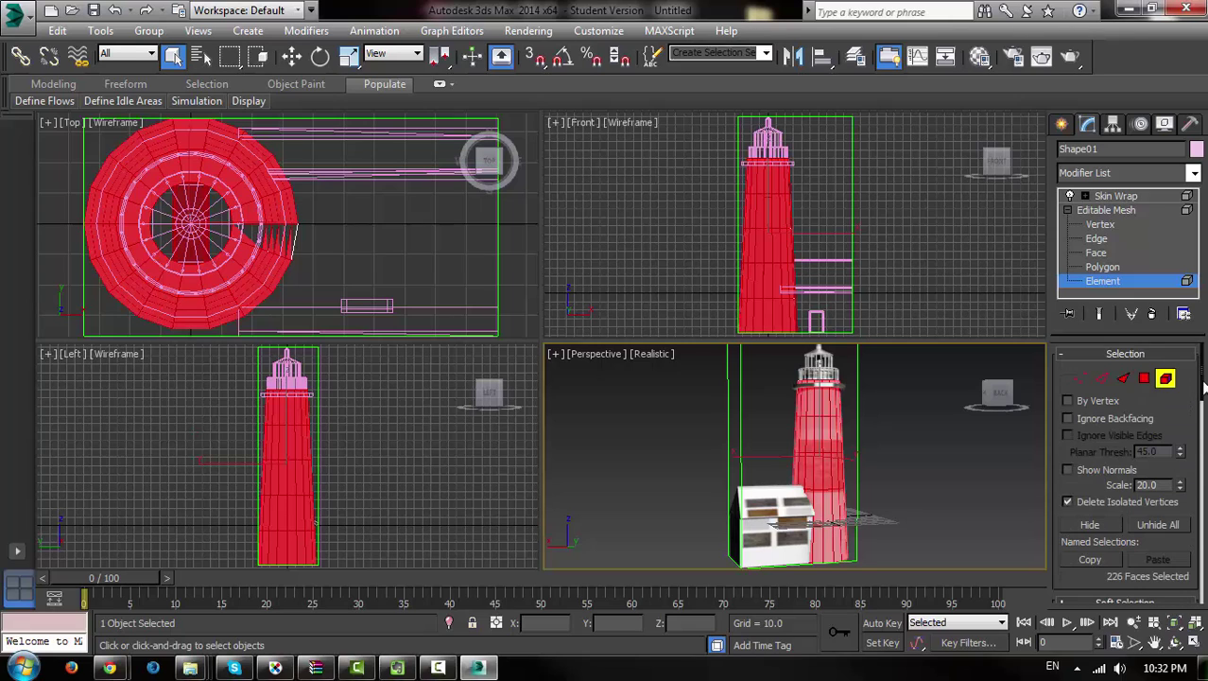
scroll(1204, 363, down, 2)
scroll(1204, 358, up, 1)
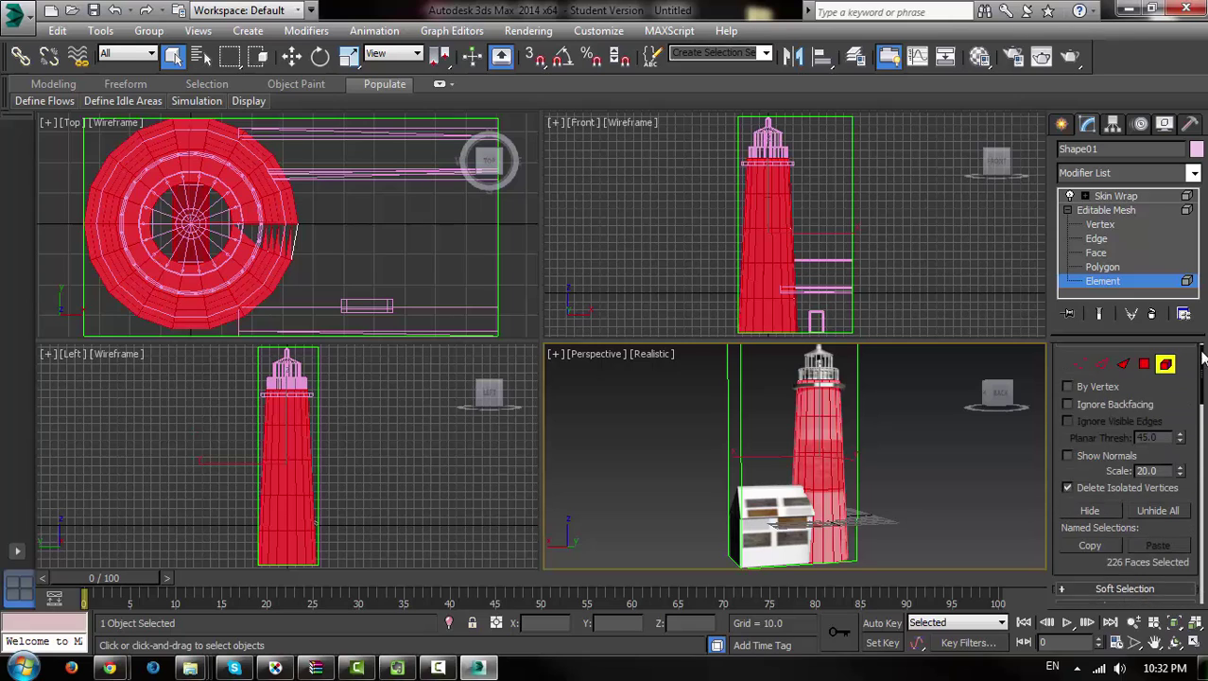
scroll(1203, 352, up, 1)
scroll(1203, 352, down, 1)
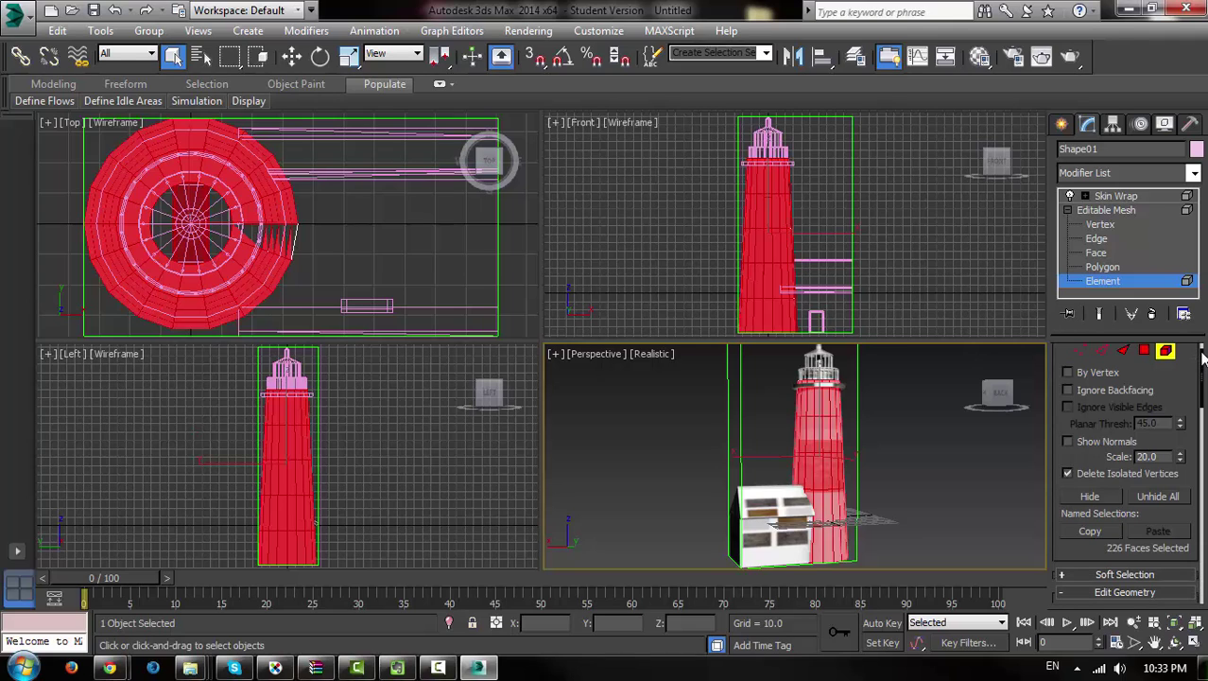
drag(1203, 354, 1204, 402)
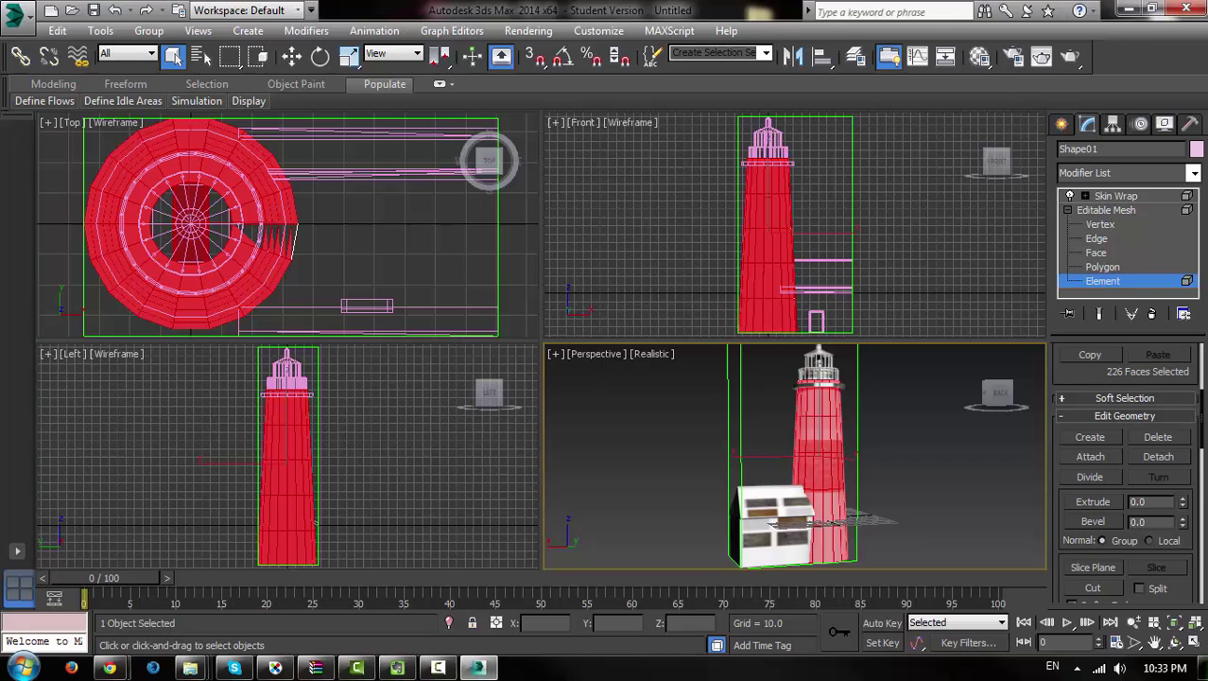
Delete the Skin Wrap modifier and add Unwrap UVW to the lighthouse.
right_click(1117, 200)
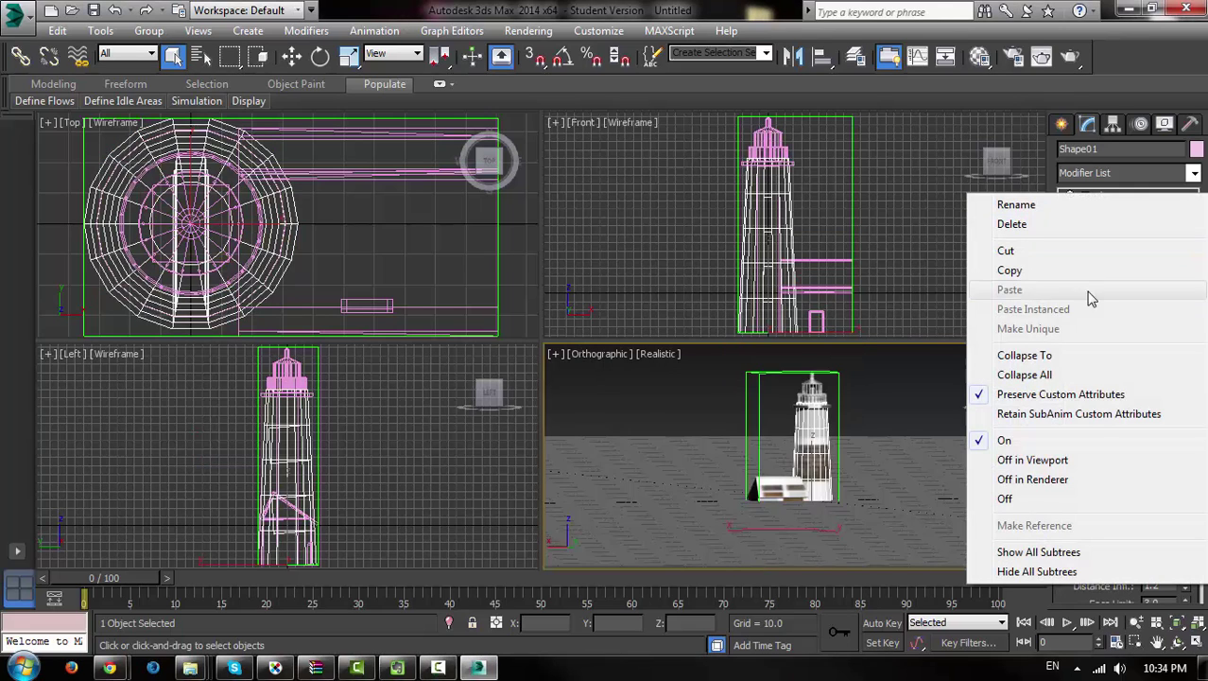
click(1039, 227)
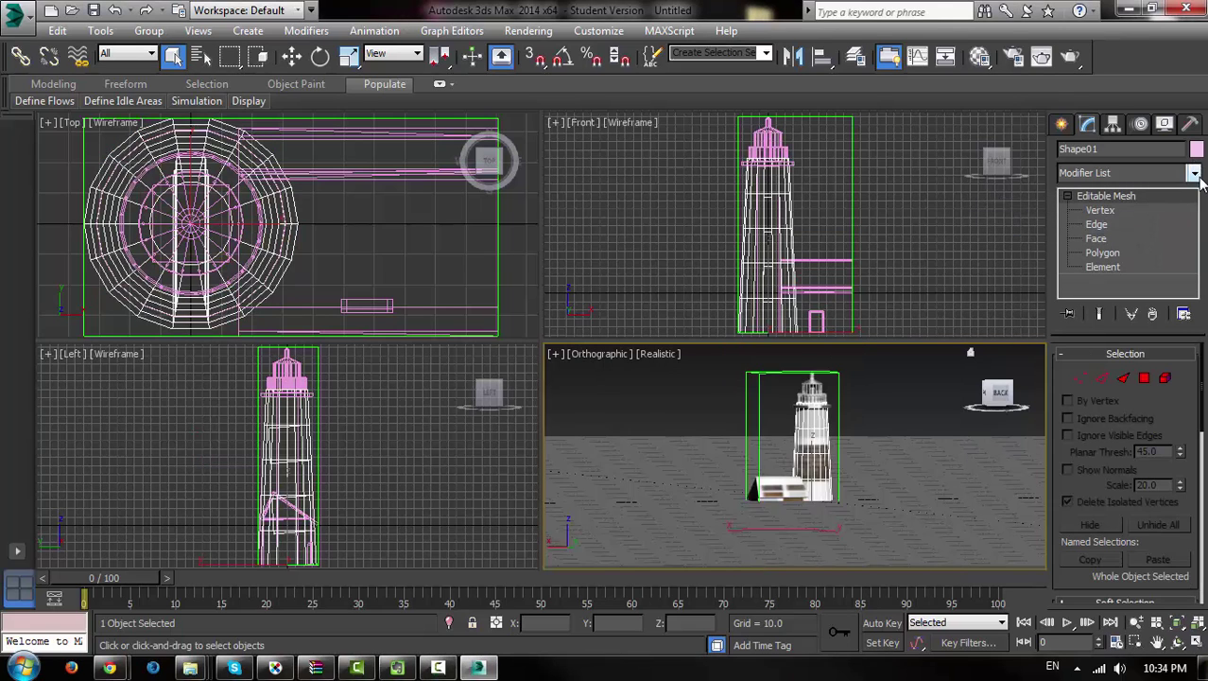
click(1195, 175)
key(u)
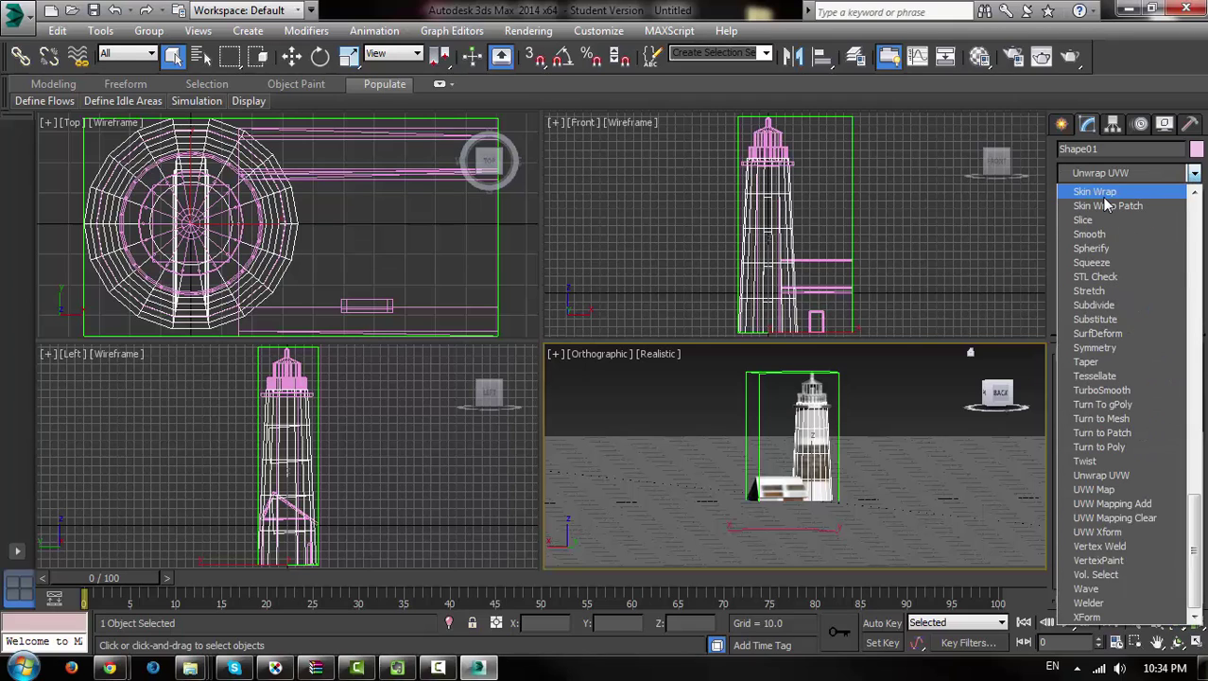
click(1118, 476)
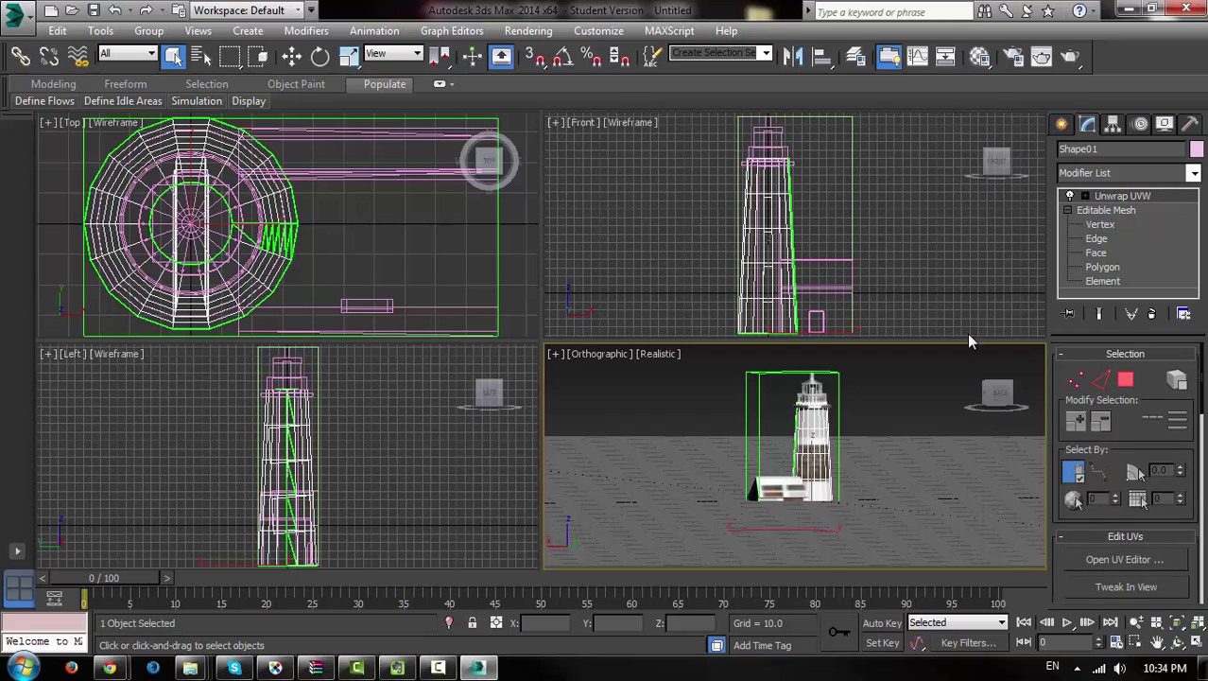
Select elements in Editable Mesh, accepting the warning, then go back to Unwrap UVW.
click(1097, 281)
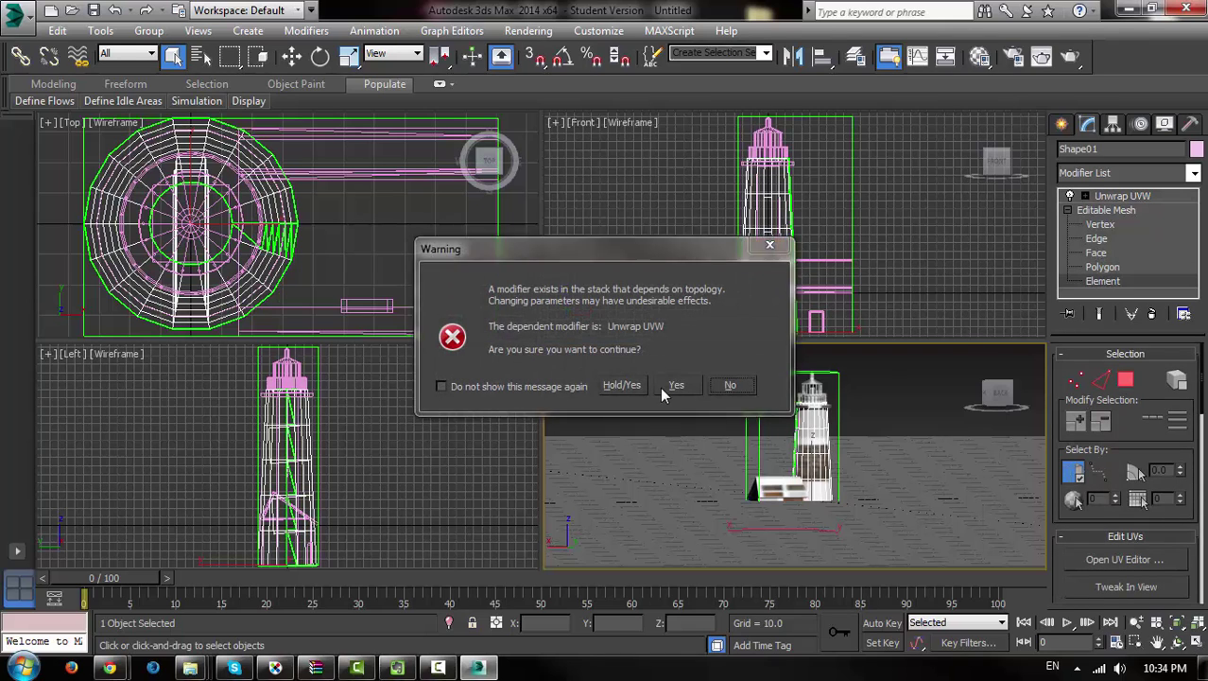
click(677, 386)
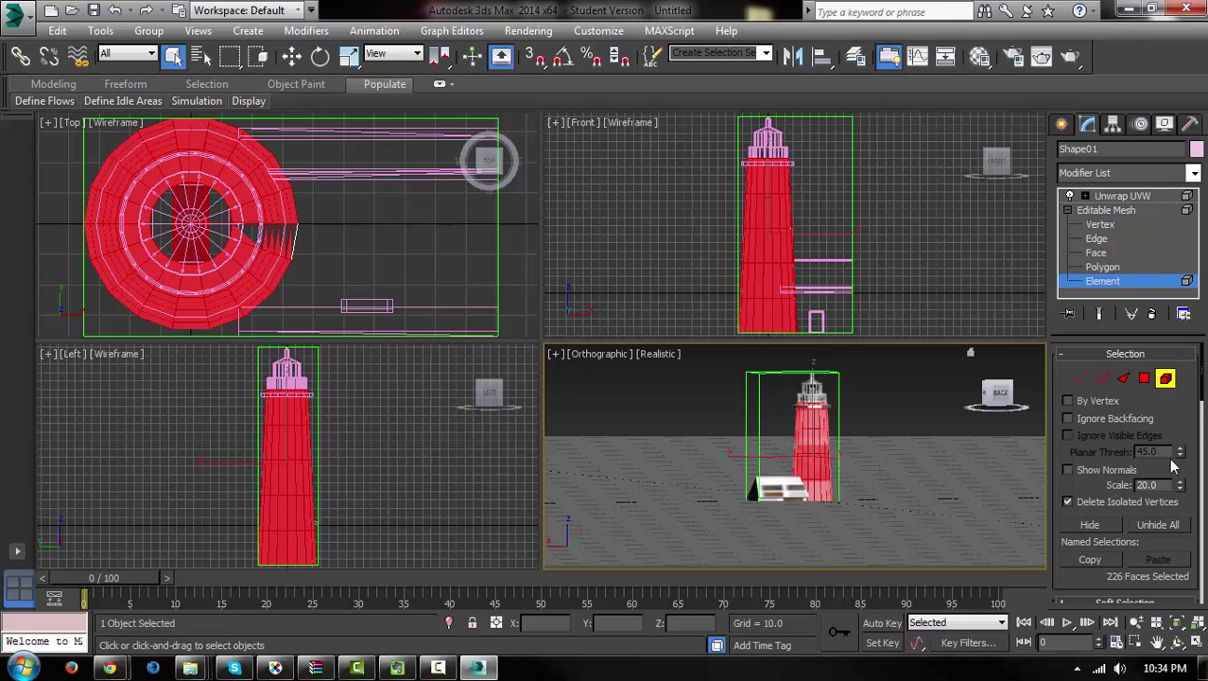
scroll(1200, 406, down, 3)
scroll(1201, 406, up, 3)
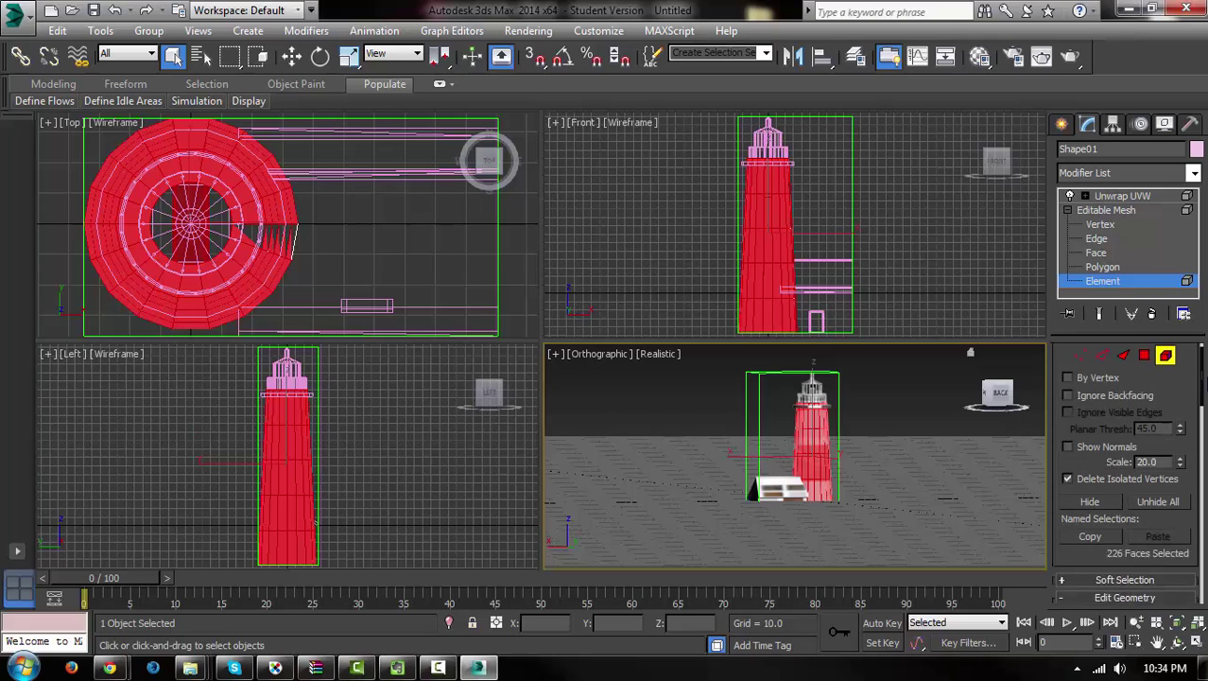
click(1133, 196)
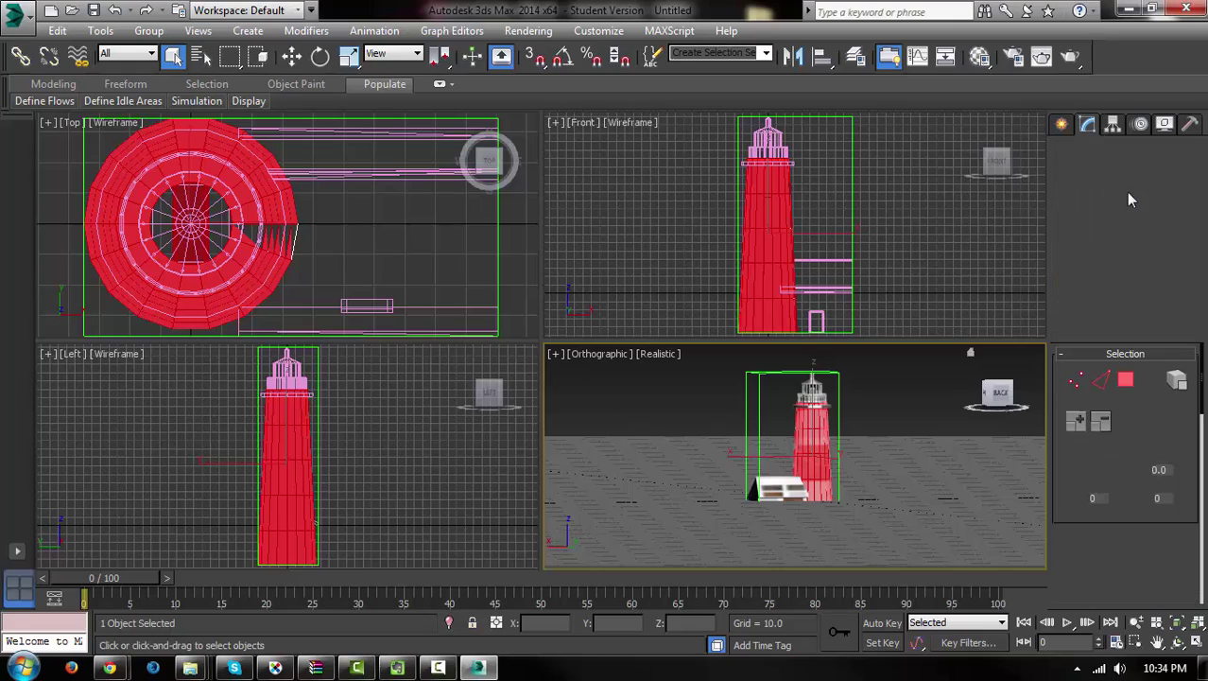
Open the UV editor with texture.tga (Map #6) as background and freeform-scale the UVs onto it.
click(1123, 559)
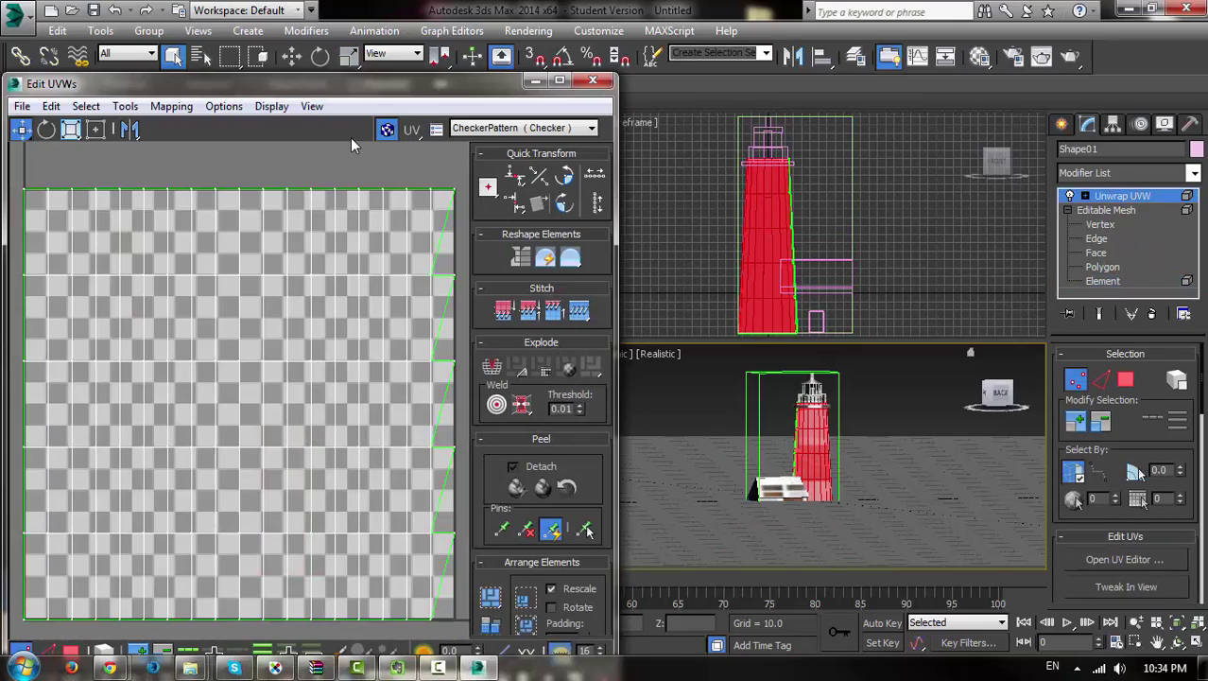
mouse_move(377, 92)
mouse_down()
mouse_move(546, 48)
mouse_move(511, 8)
mouse_up()
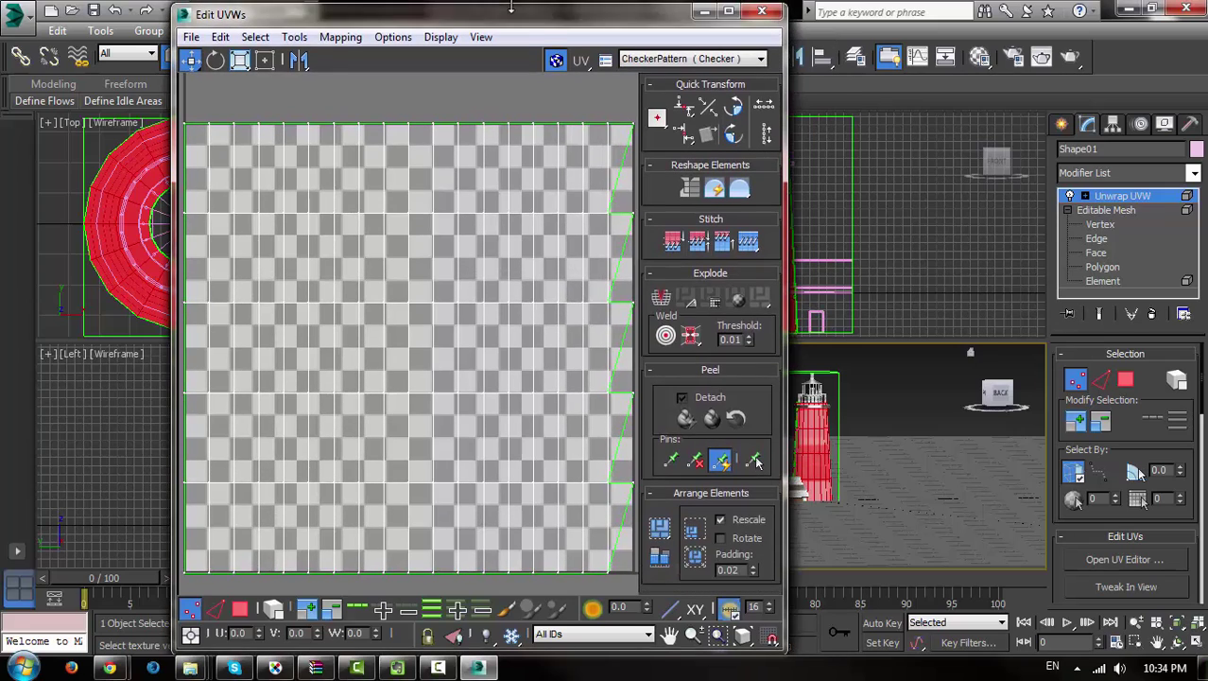
click(664, 57)
click(673, 83)
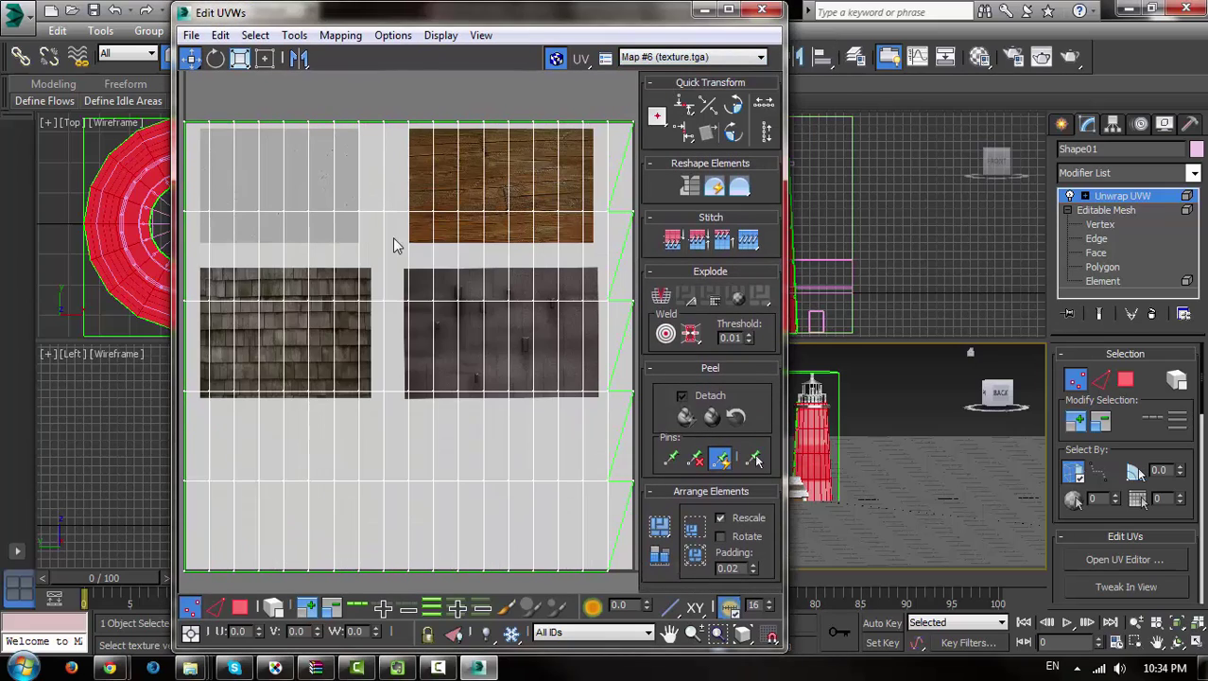
click(264, 61)
mouse_move(187, 128)
mouse_down()
mouse_move(487, 282)
mouse_move(510, 378)
mouse_move(466, 404)
mouse_move(446, 355)
mouse_move(287, 192)
mouse_up()
Apply Flatten Mapping and shrink the resulting clusters onto the grey patch.
click(341, 35)
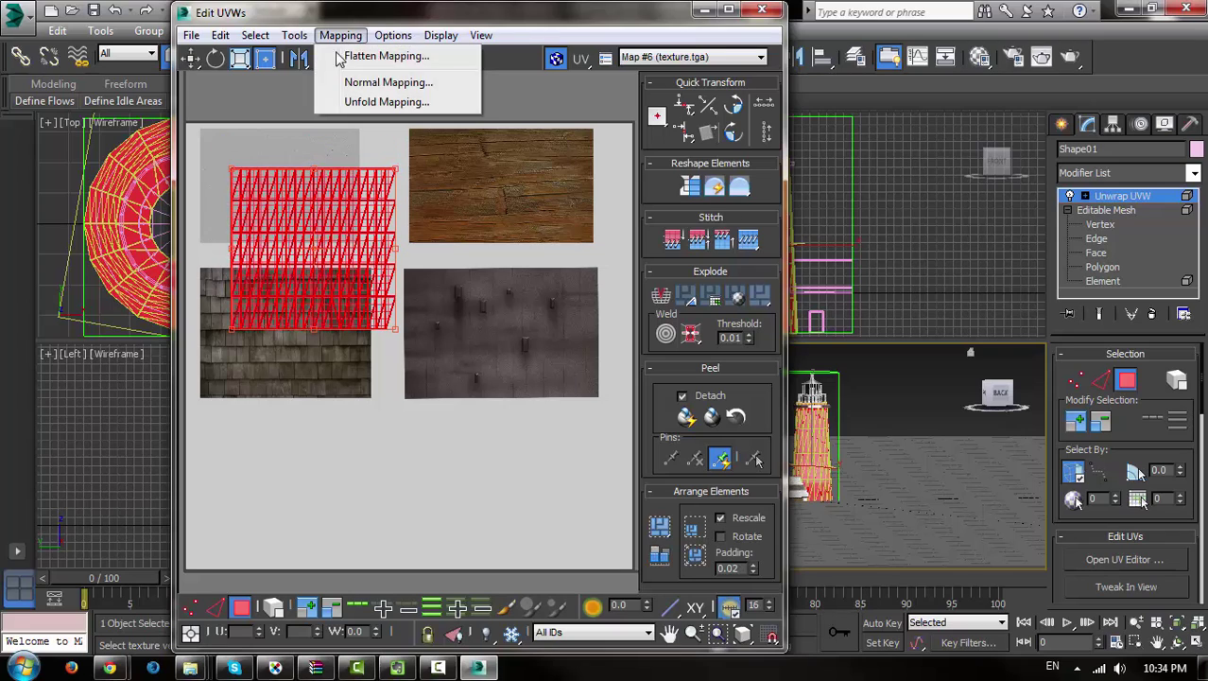
click(372, 51)
click(244, 119)
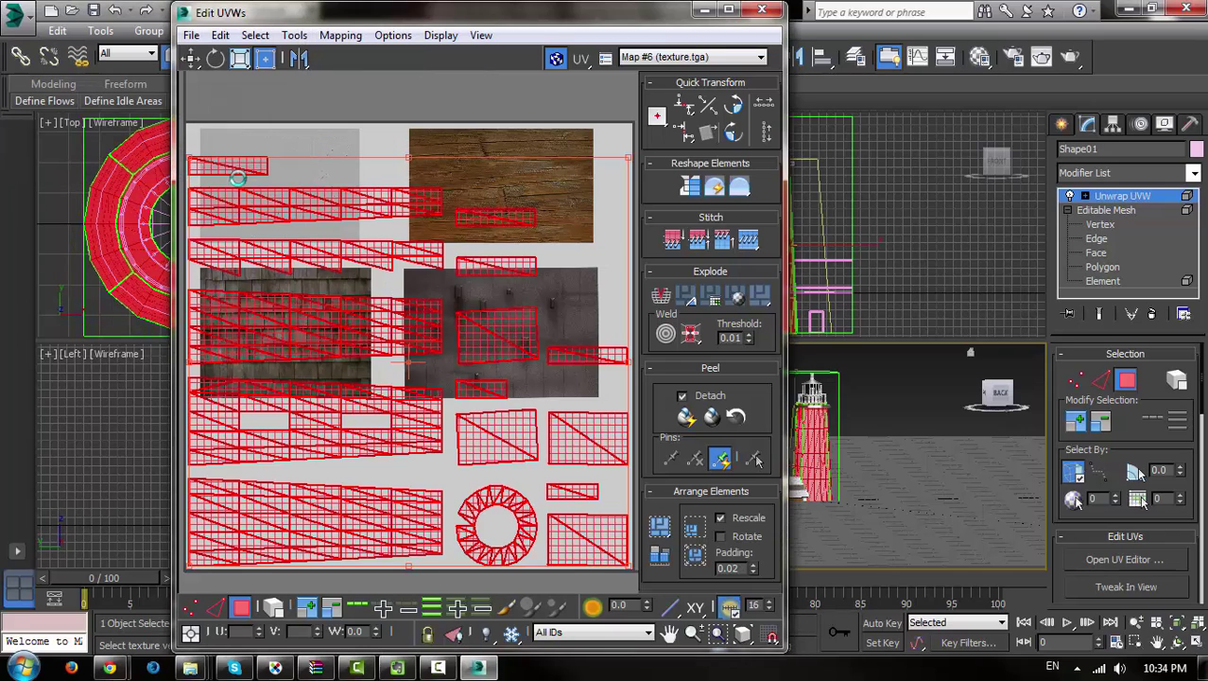
mouse_move(191, 159)
mouse_down()
mouse_move(563, 457)
mouse_move(274, 171)
mouse_up()
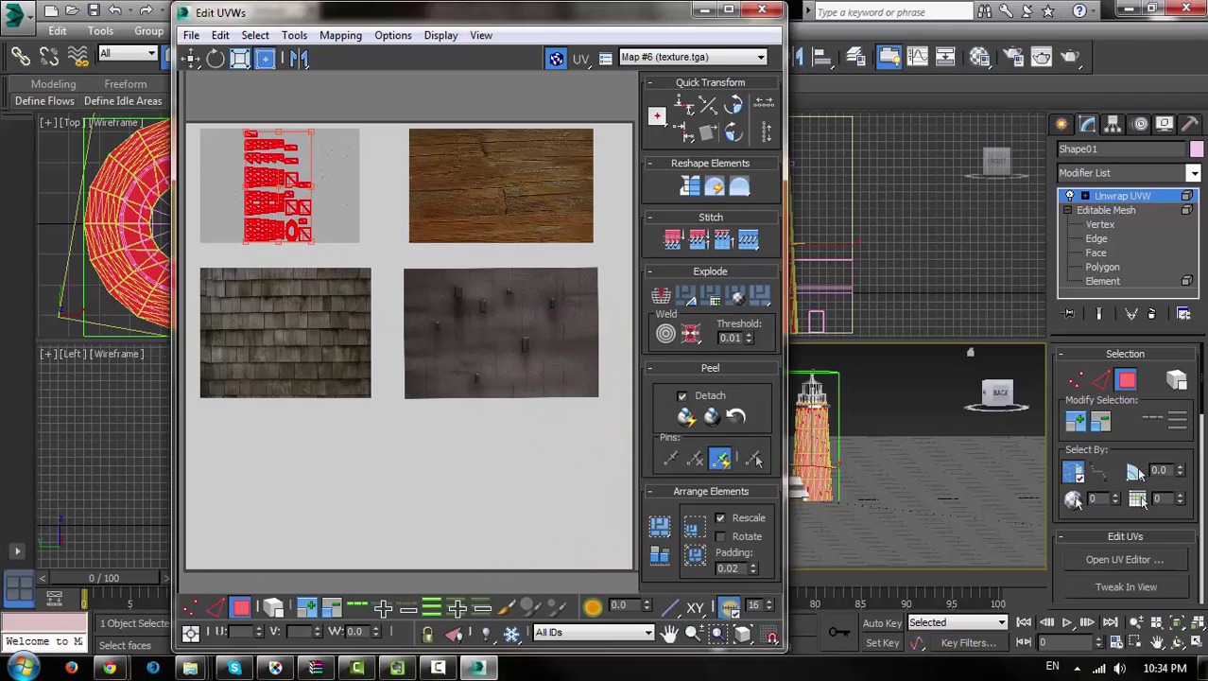
Collapse the entire modifier stack into a single Editable Mesh.
right_click(1104, 217)
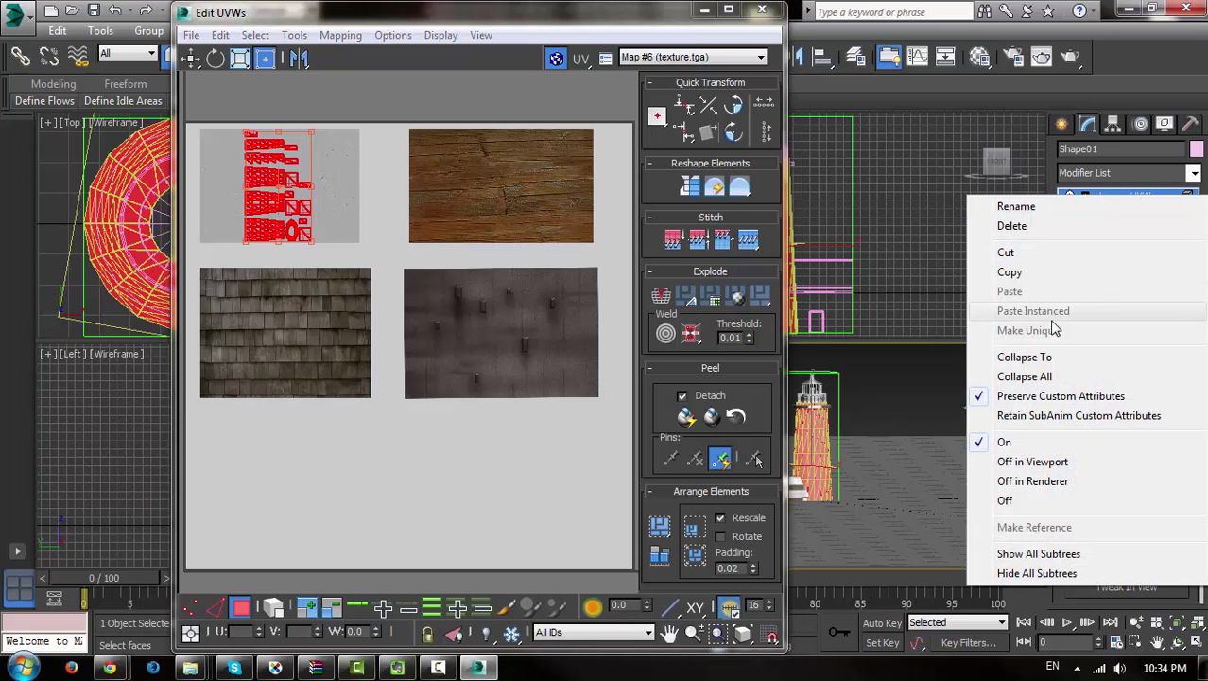
click(1029, 376)
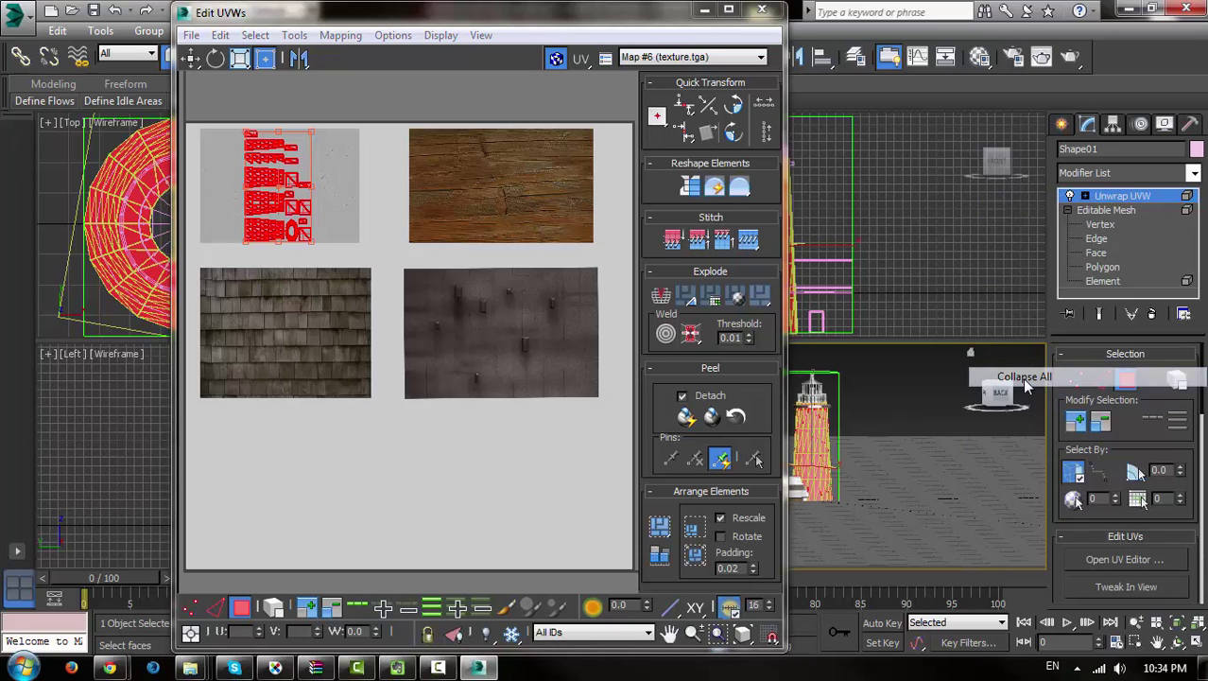
click(689, 388)
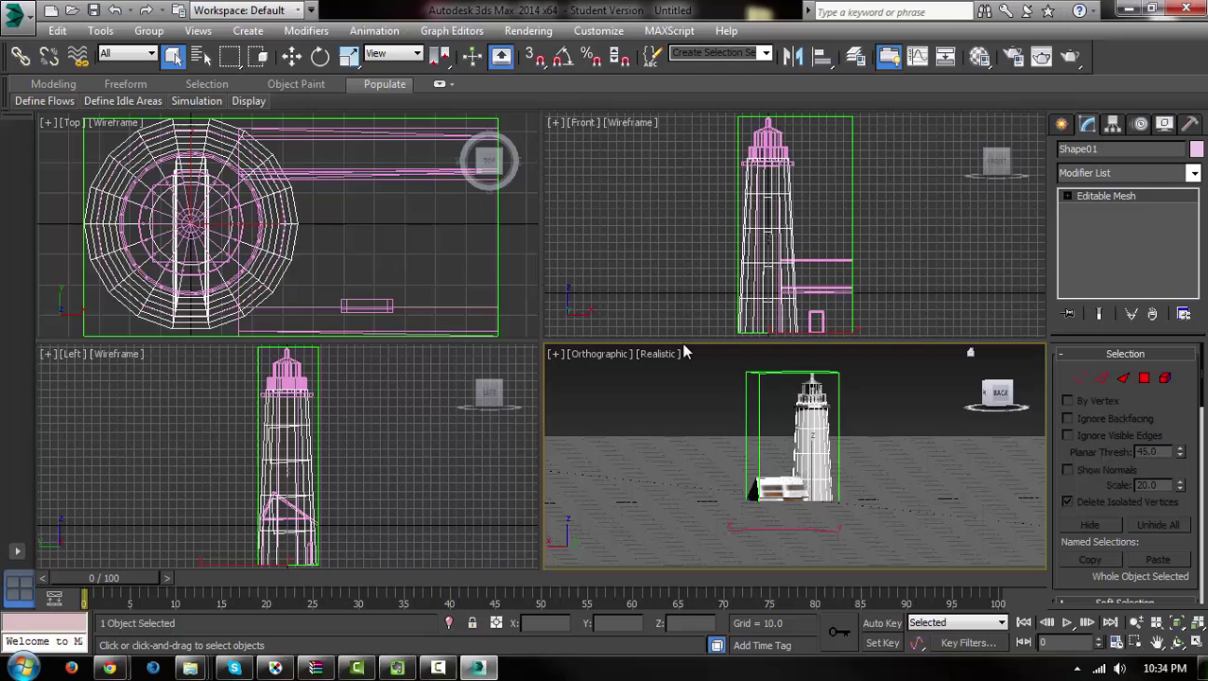
Deselect, orbit the view back to the lighthouse and reselect parts of it.
click(878, 457)
mouse_move(813, 465)
alt+middle_down()
mouse_move(883, 451)
mouse_move(777, 457)
mouse_move(820, 451)
mouse_move(801, 446)
alt+middle_up()
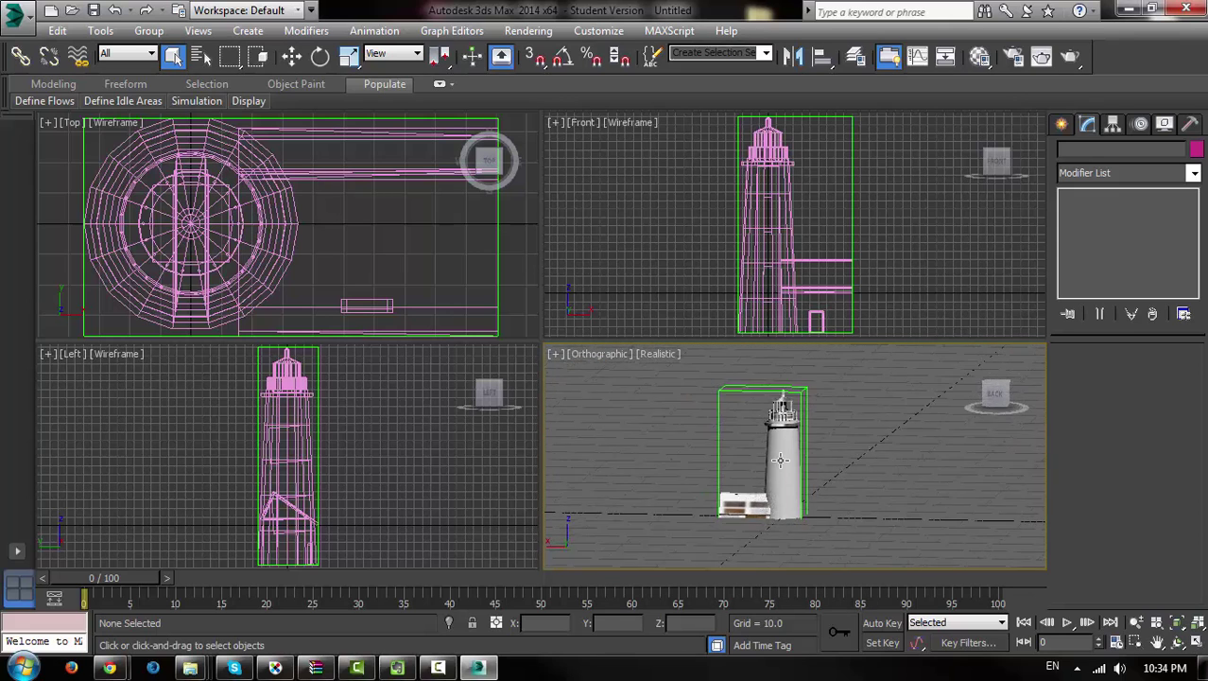
scroll(833, 430, up, 3)
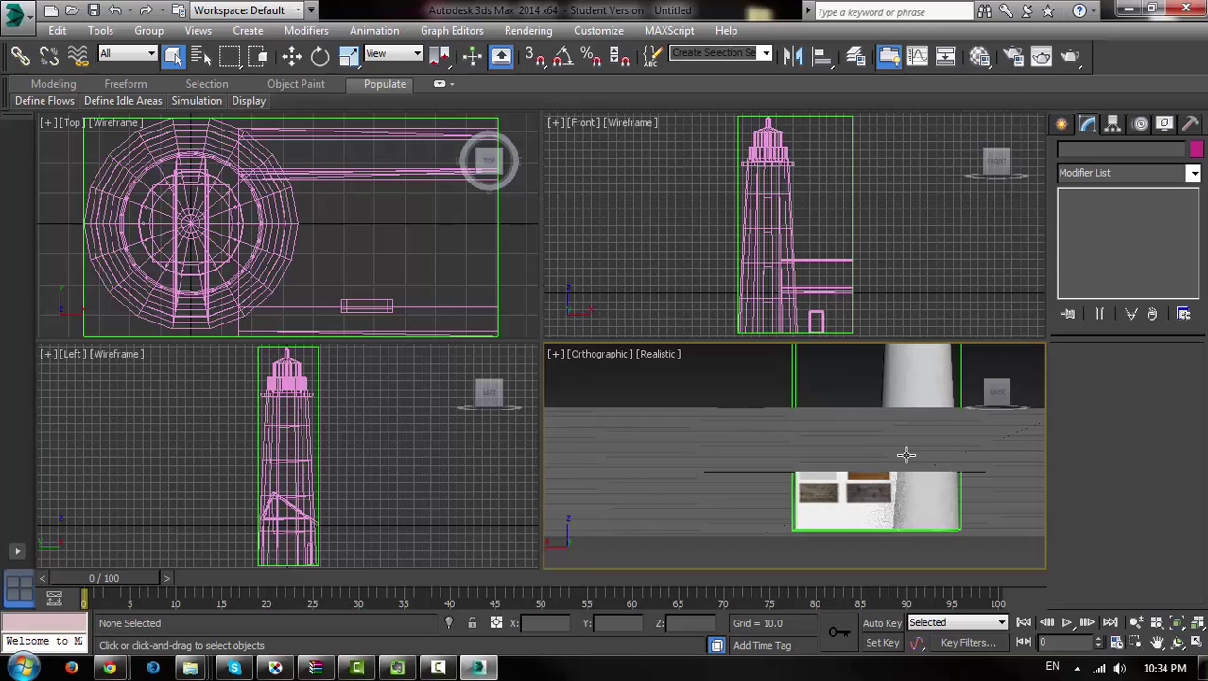
alt+middle_drag(909, 453, 906, 451)
click(935, 458)
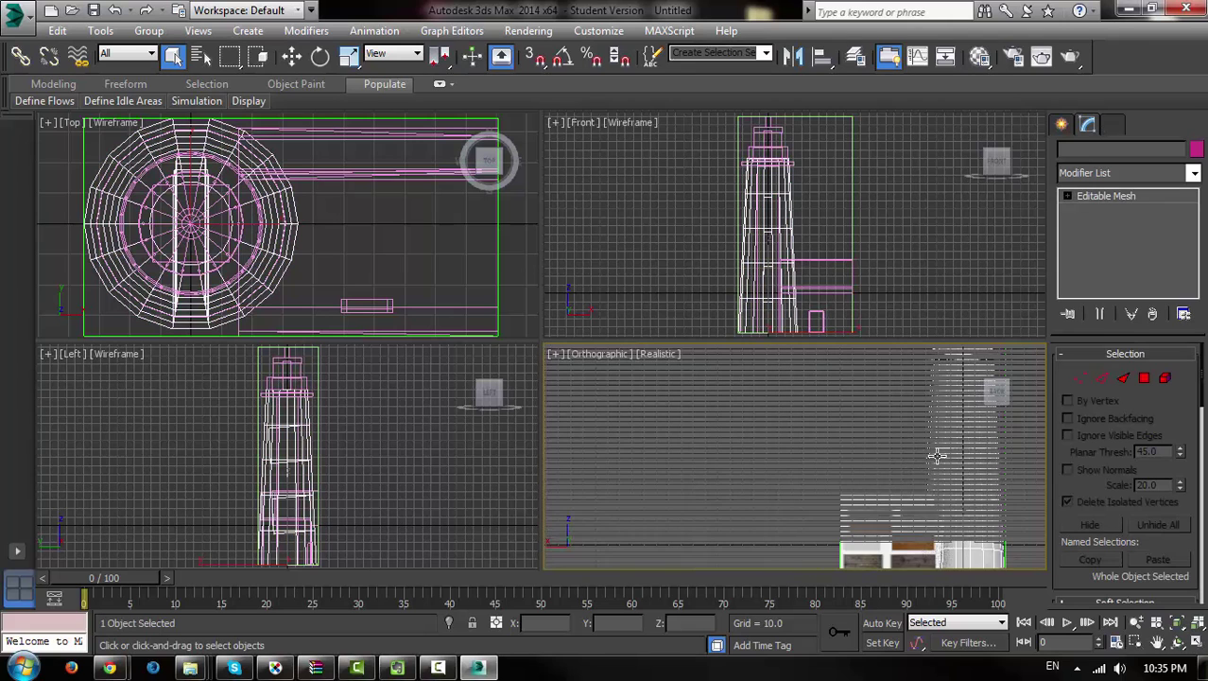
scroll(935, 458, down, 2)
click(956, 506)
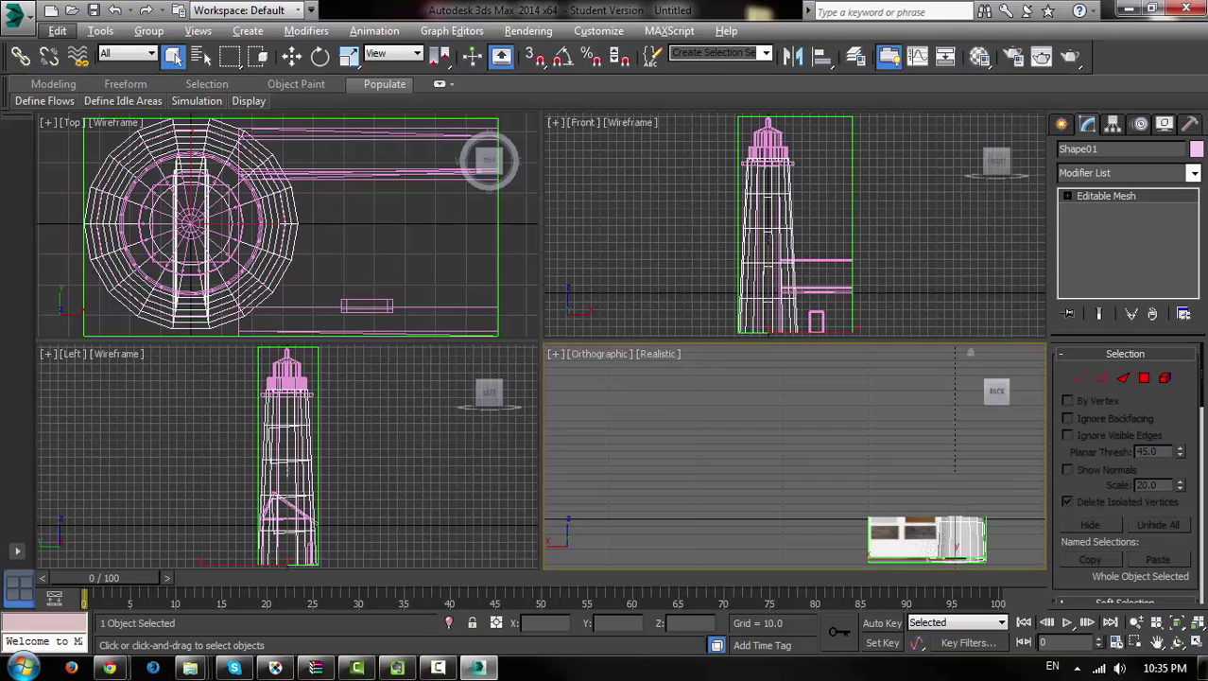
Move the whole lighthouse model upward, then deselect it.
key(w)
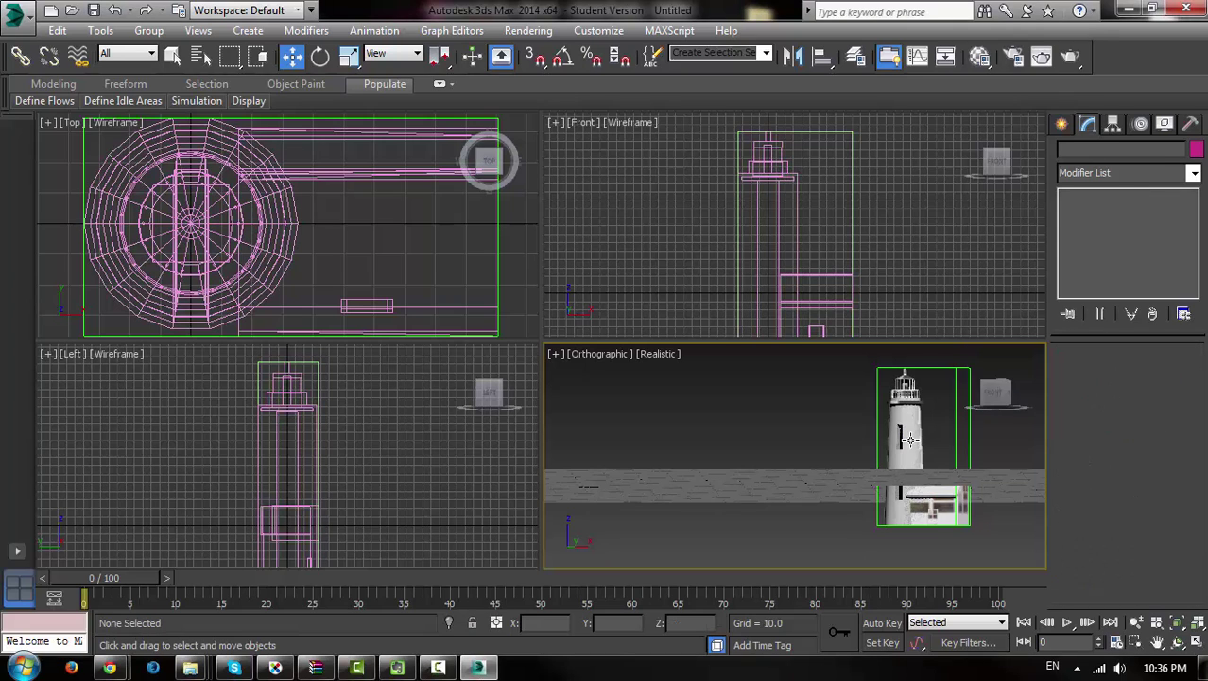
click(911, 441)
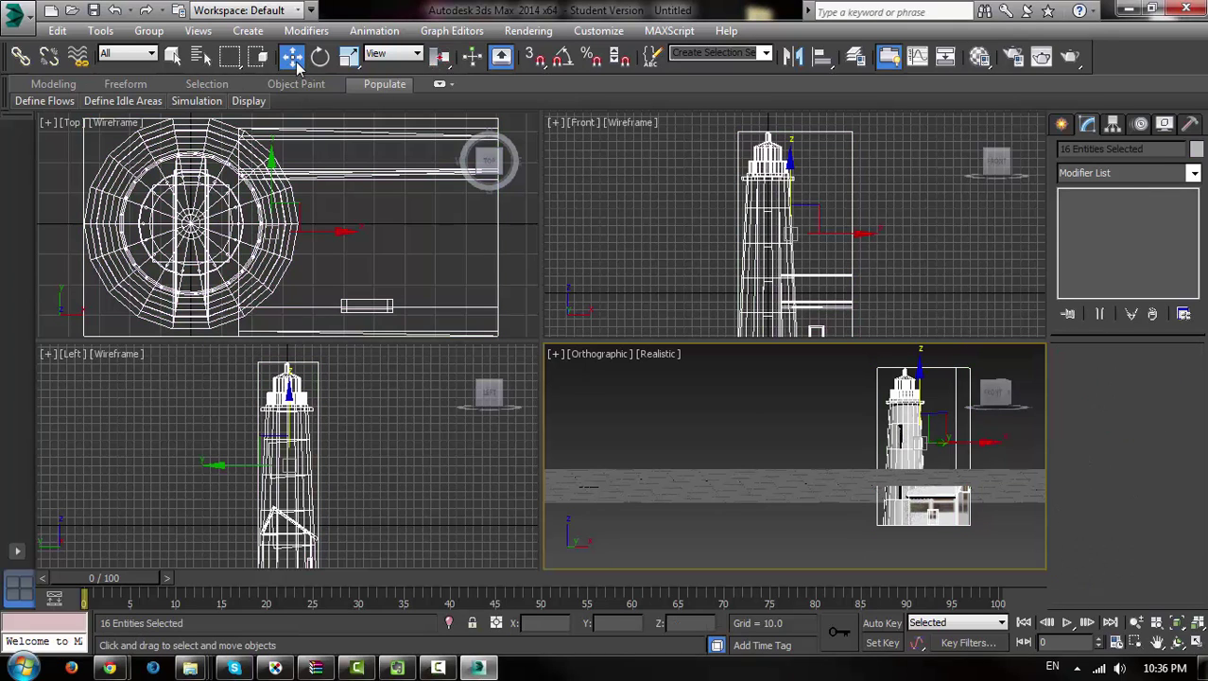
drag(920, 370, 910, 316)
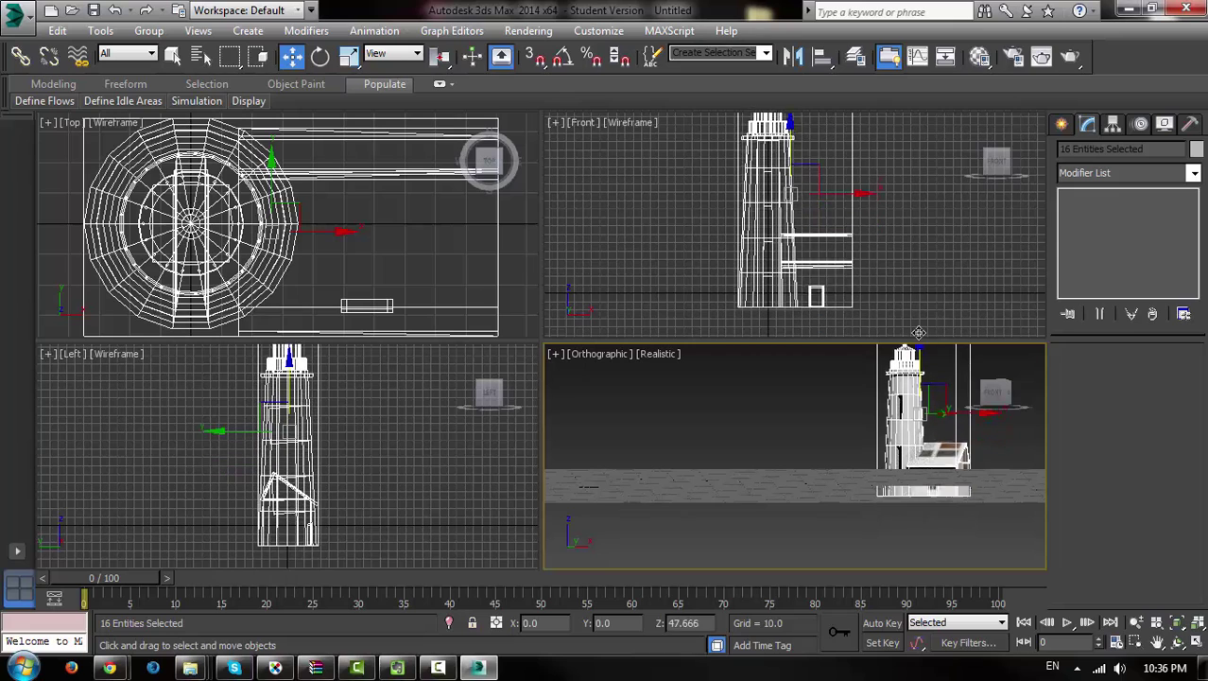
click(911, 316)
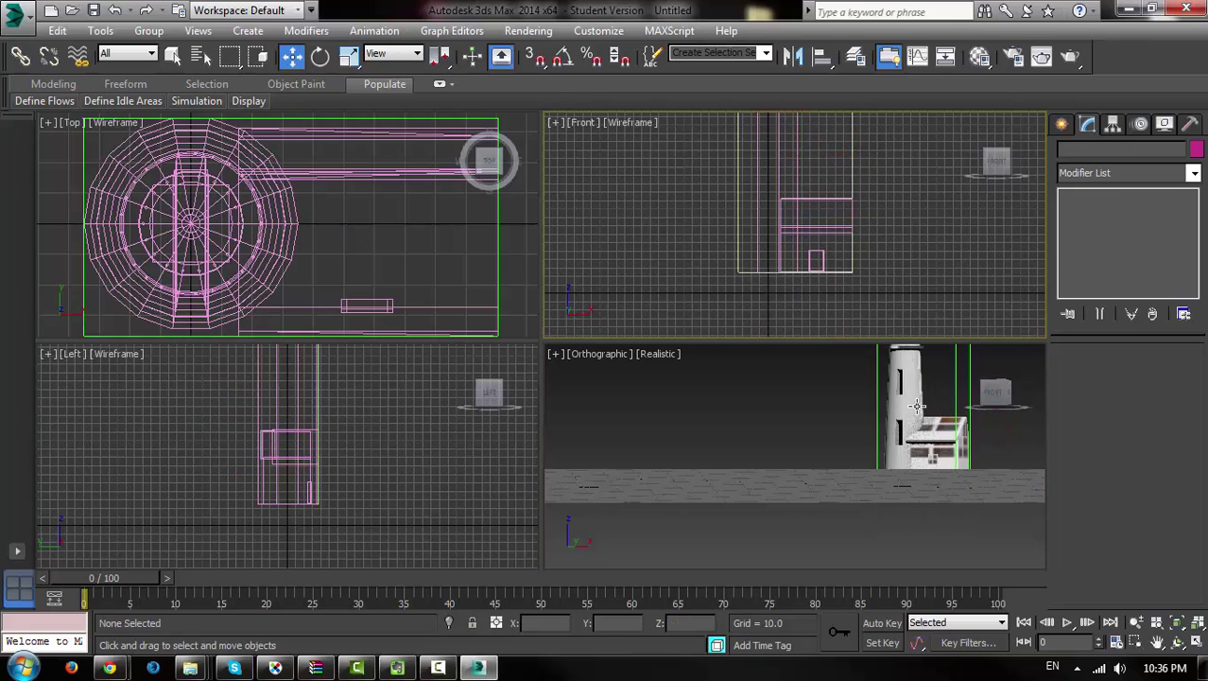
Pan, orbit and realign the Orthographic view to bring the lighthouse fully into view.
mouse_move(920, 407)
middle_down()
mouse_move(843, 405)
mouse_move(878, 440)
mouse_move(895, 417)
middle_up()
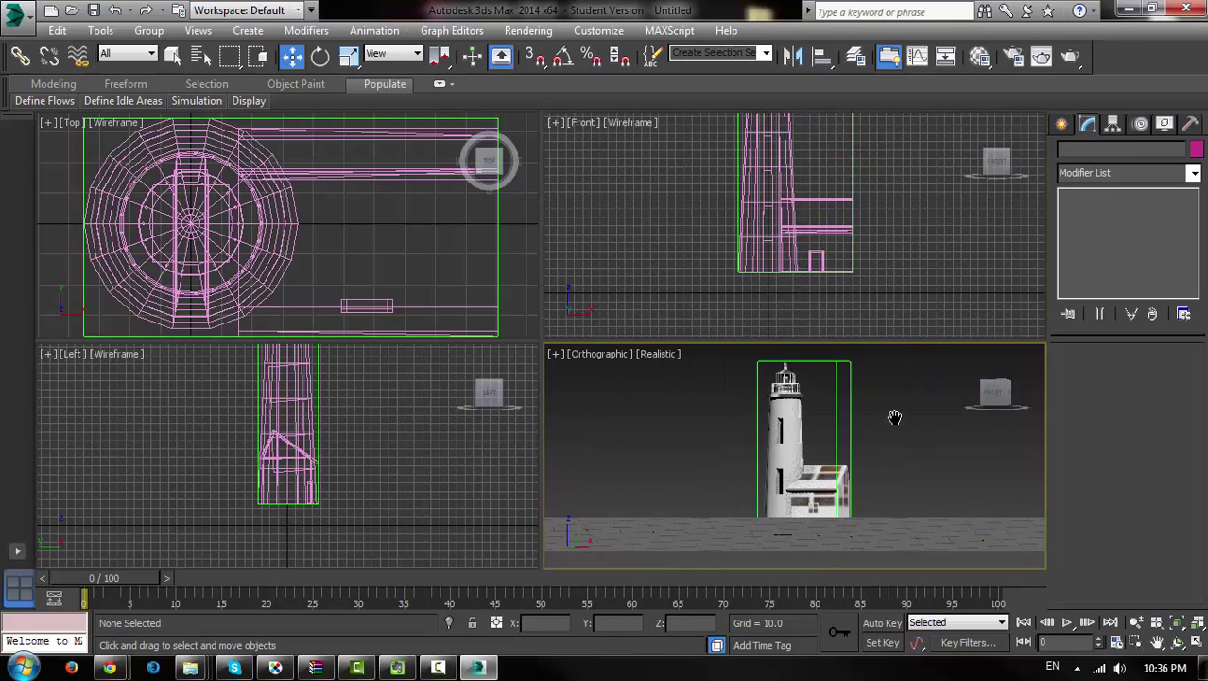
alt+middle_drag(819, 476, 816, 479)
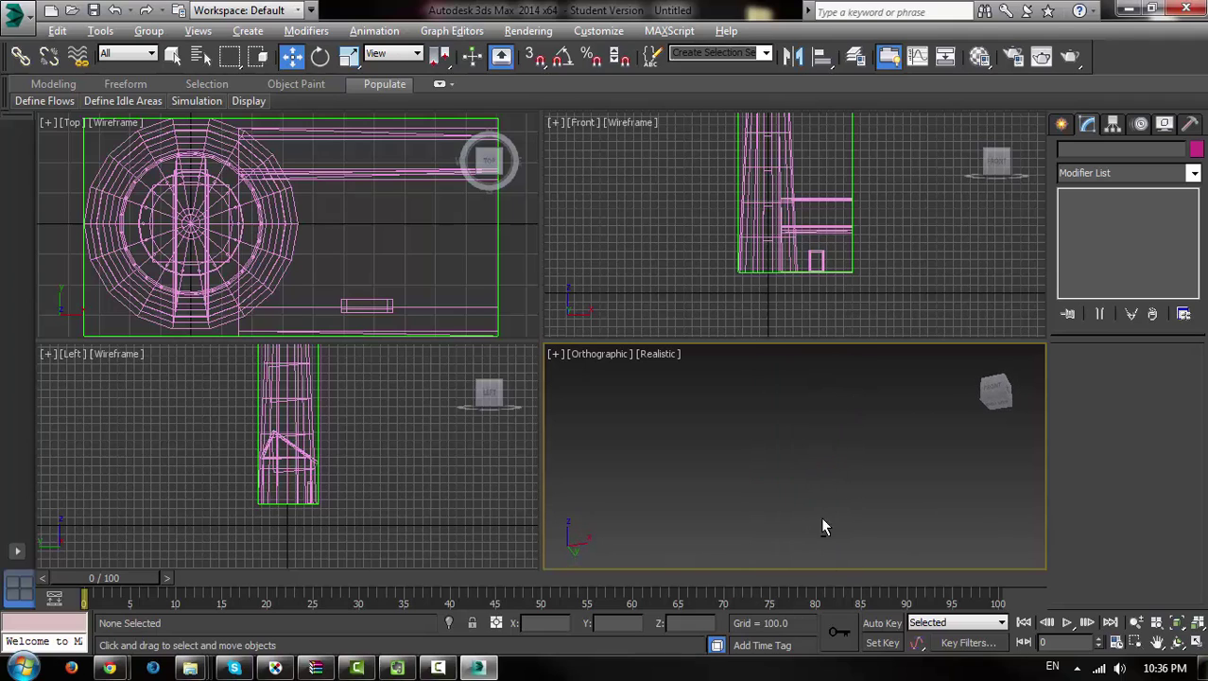
click(995, 390)
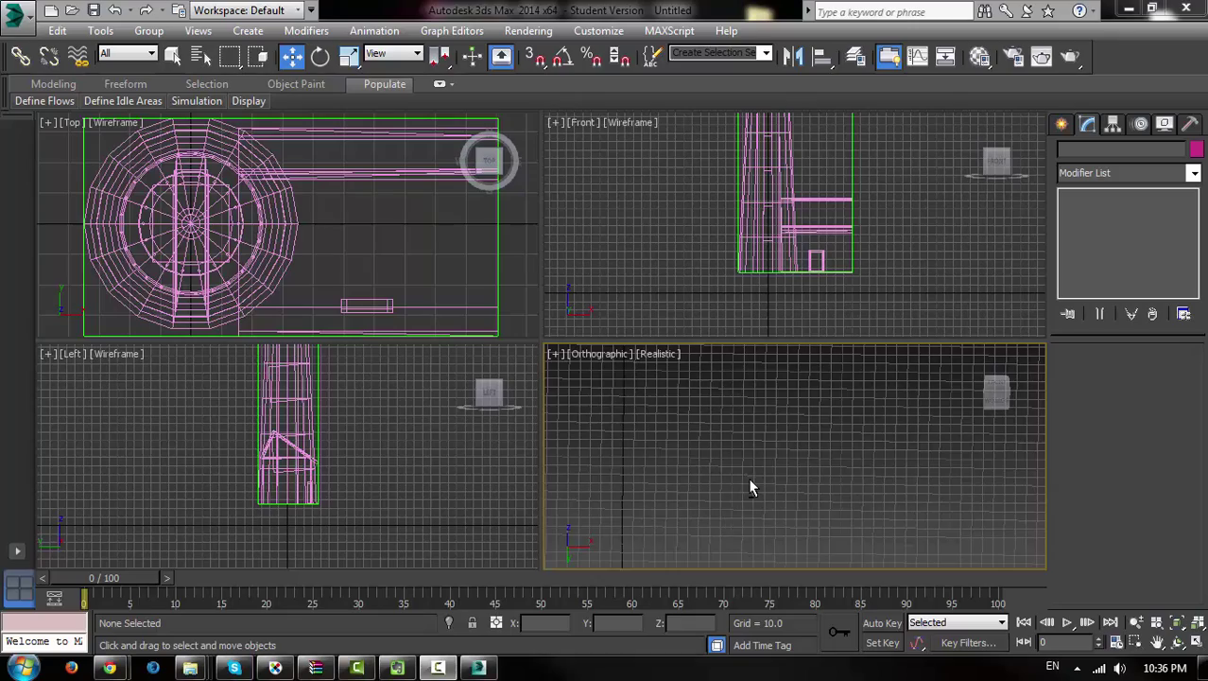
mouse_move(747, 487)
alt+middle_down()
mouse_move(753, 544)
mouse_move(815, 563)
mouse_move(755, 557)
mouse_move(728, 589)
alt+middle_up()
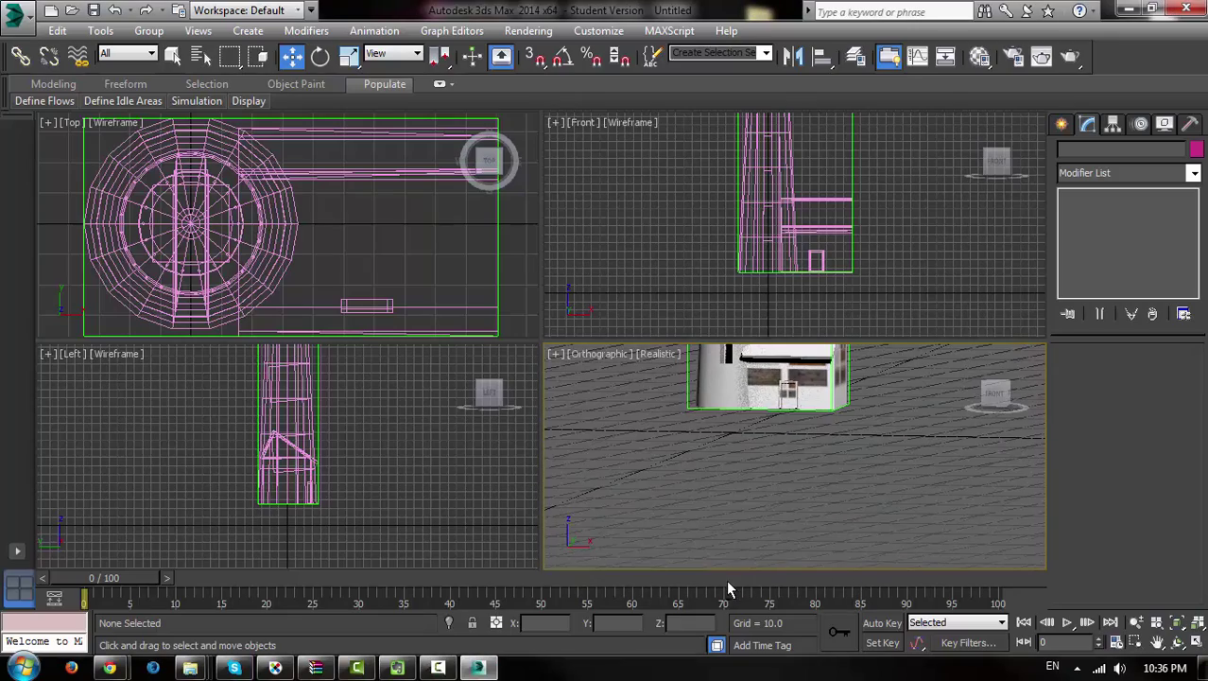
mouse_move(779, 394)
alt+middle_down()
mouse_move(763, 432)
mouse_move(785, 432)
mouse_move(763, 430)
alt+middle_up()
Zoom in and orbit until the keeper's house sits centred in view.
scroll(746, 430, down, 2)
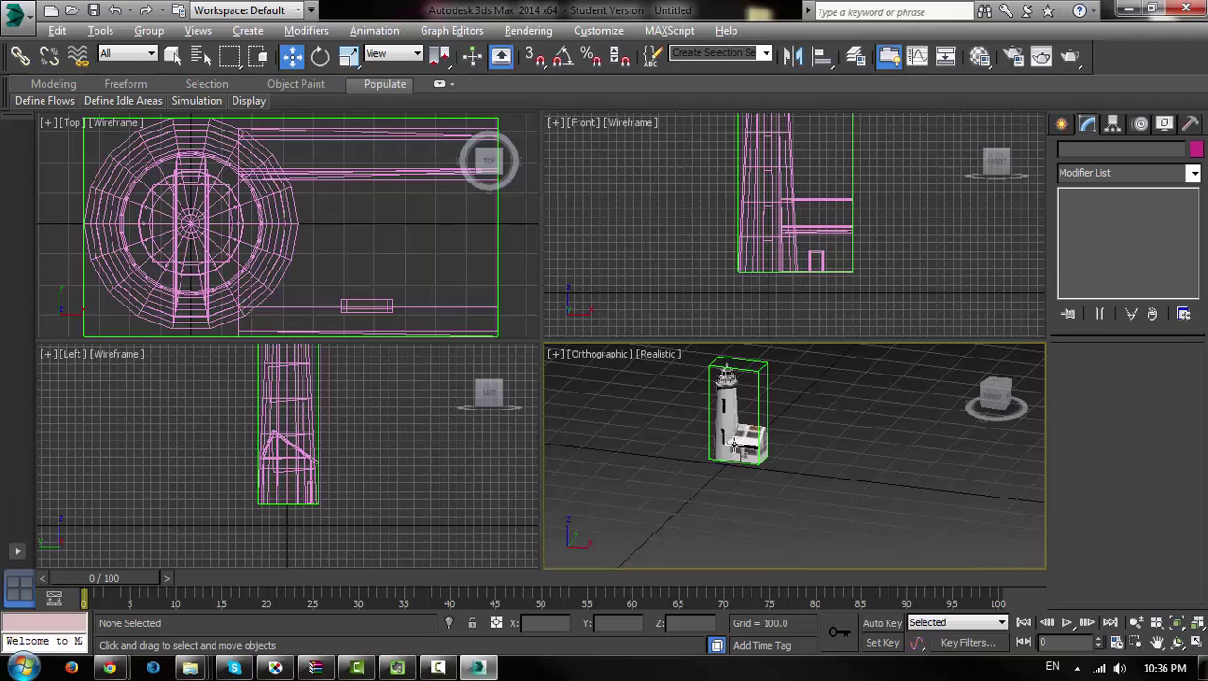
scroll(730, 437, up, 1)
scroll(732, 433, up, 1)
scroll(738, 423, up, 1)
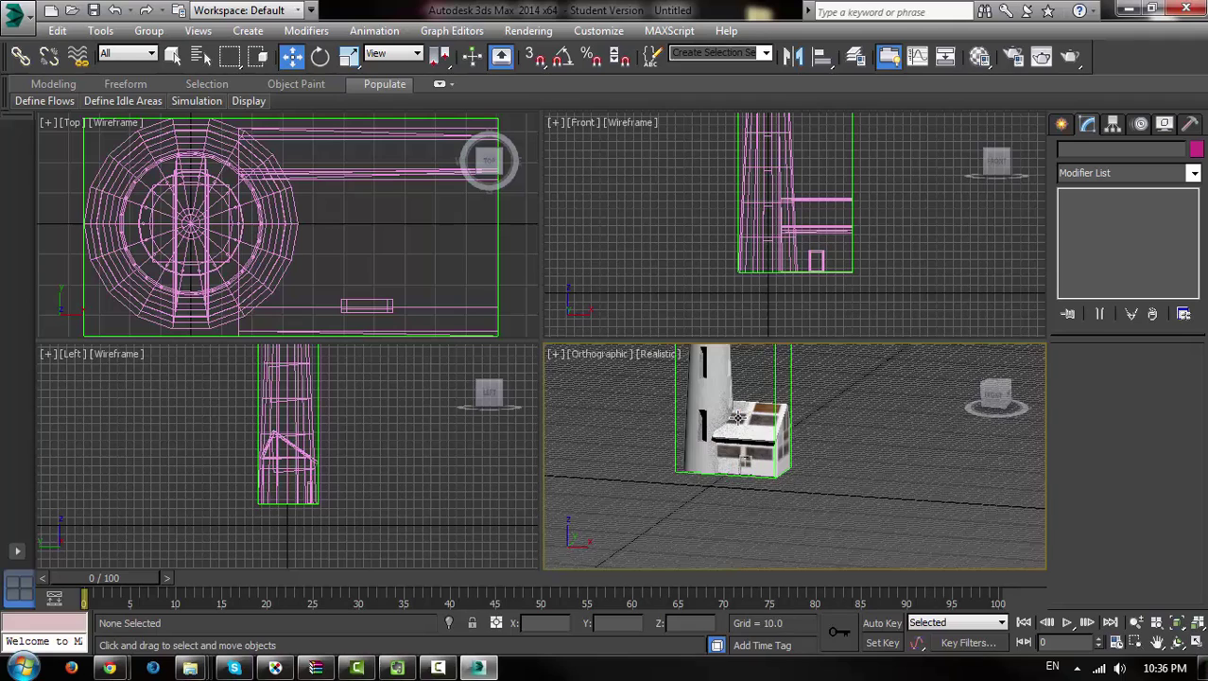
scroll(738, 425, up, 1)
mouse_move(732, 448)
alt+middle_down()
mouse_move(630, 438)
mouse_move(791, 441)
alt+middle_up()
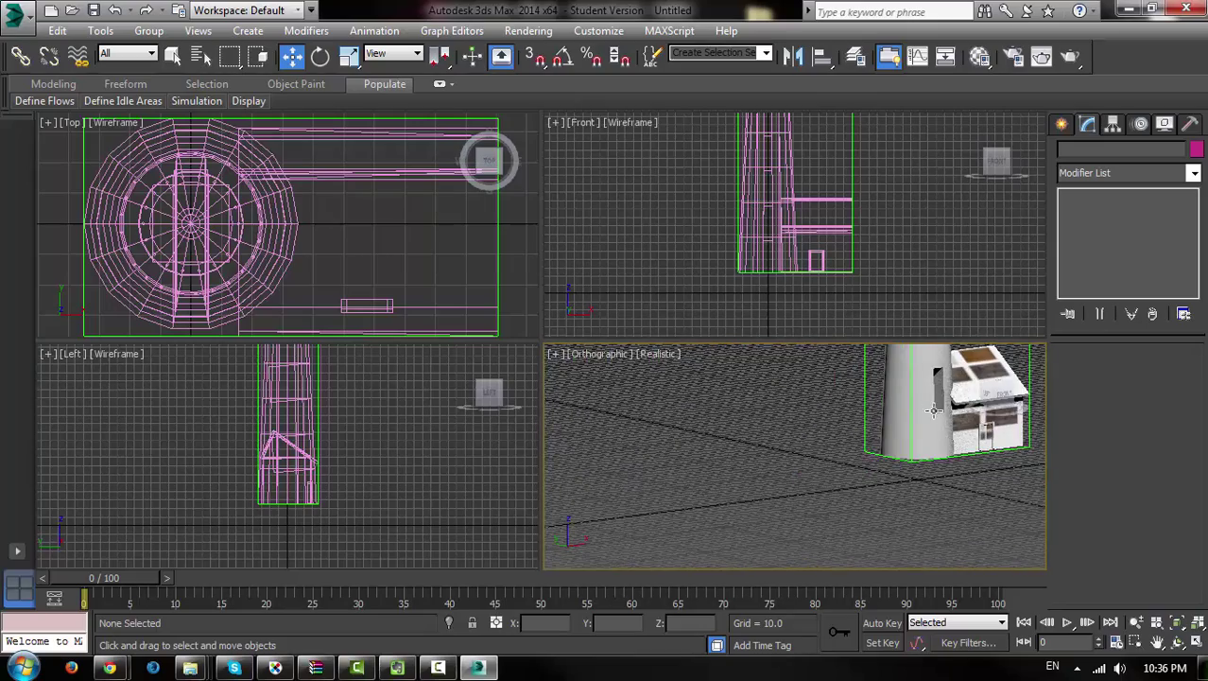
mouse_move(933, 409)
alt+middle_down()
mouse_move(826, 507)
mouse_move(804, 424)
mouse_move(893, 425)
mouse_move(841, 448)
alt+middle_up()
Add an Unwrap UVW modifier to the Mesher02 roof piece at Element level.
click(803, 470)
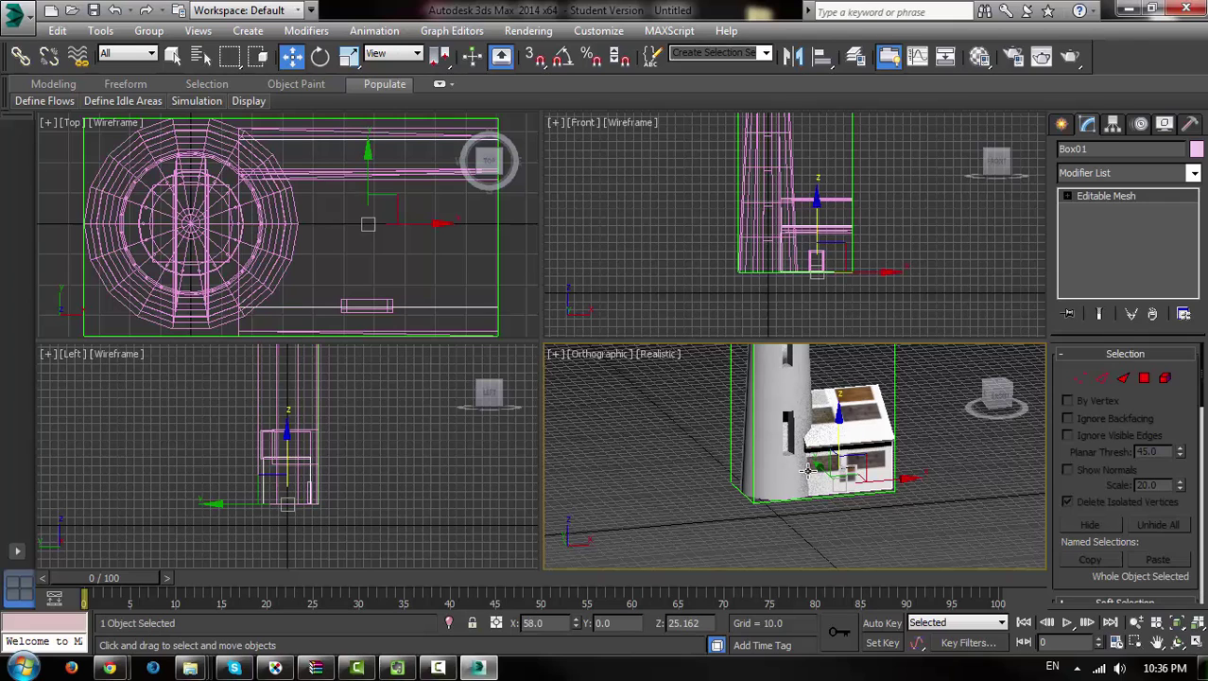
click(851, 427)
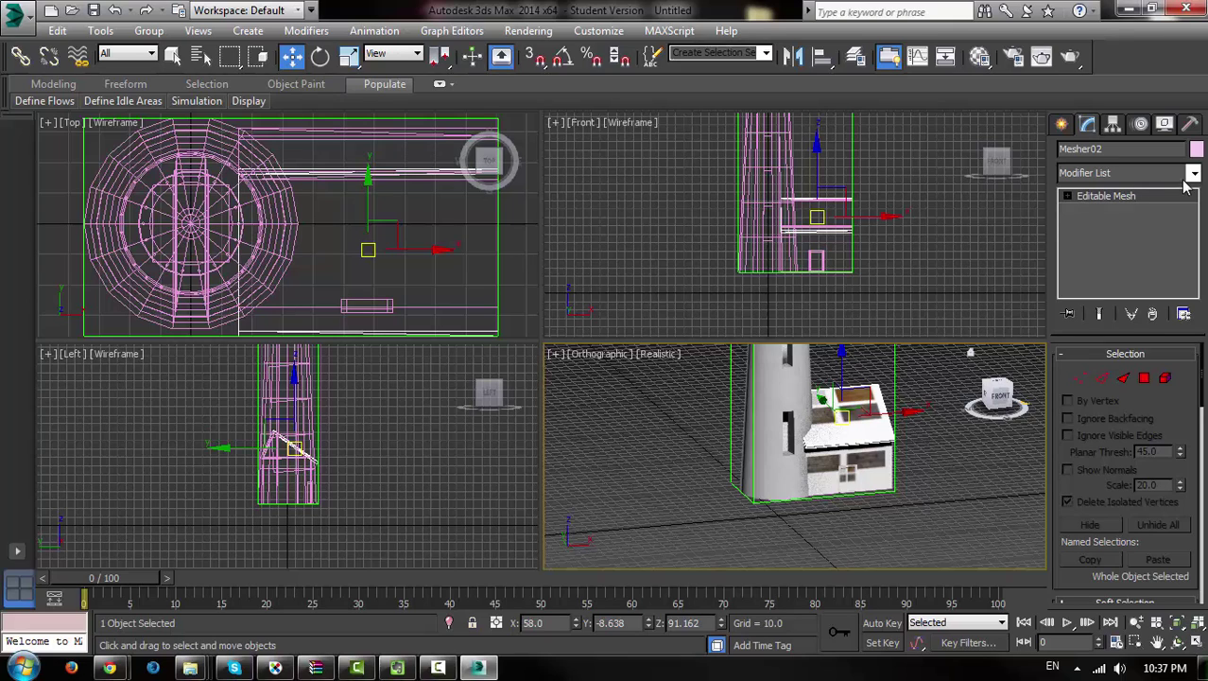
click(1094, 195)
click(1105, 268)
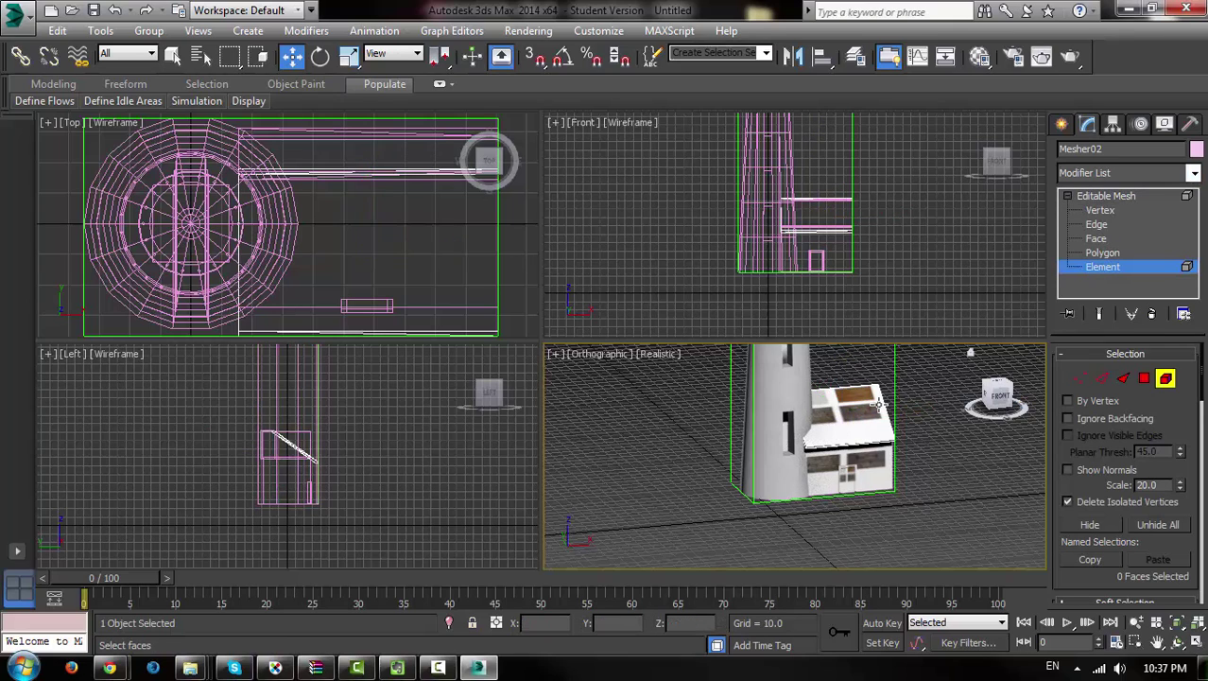
click(1190, 174)
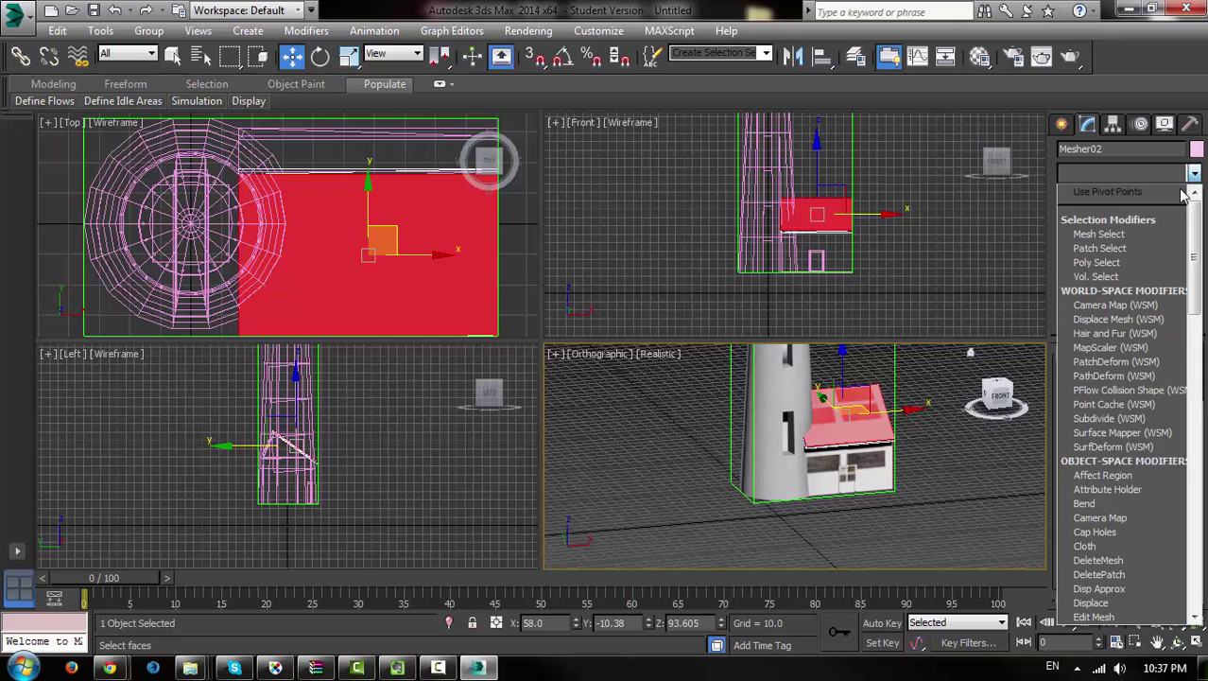
scroll(1165, 203, down, 10)
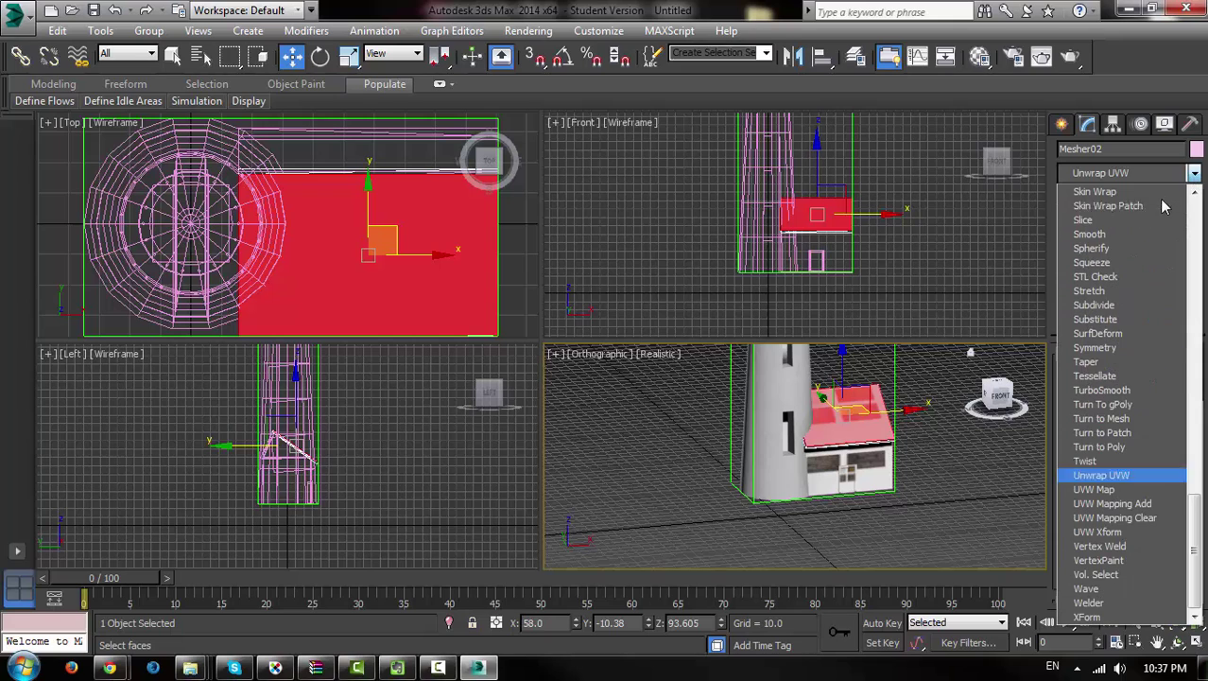
click(1101, 475)
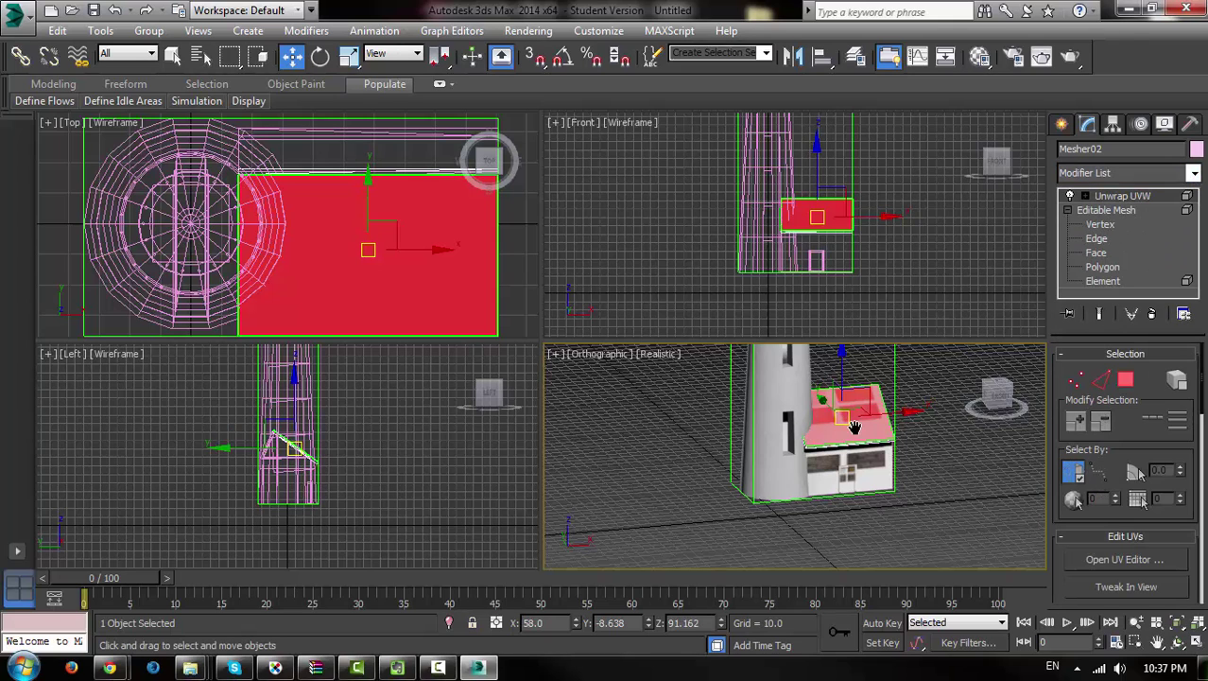
Select the Mesher03 piece and enter Element level to pick its roof.
mouse_move(855, 428)
middle_down()
mouse_move(952, 443)
mouse_move(662, 432)
middle_up()
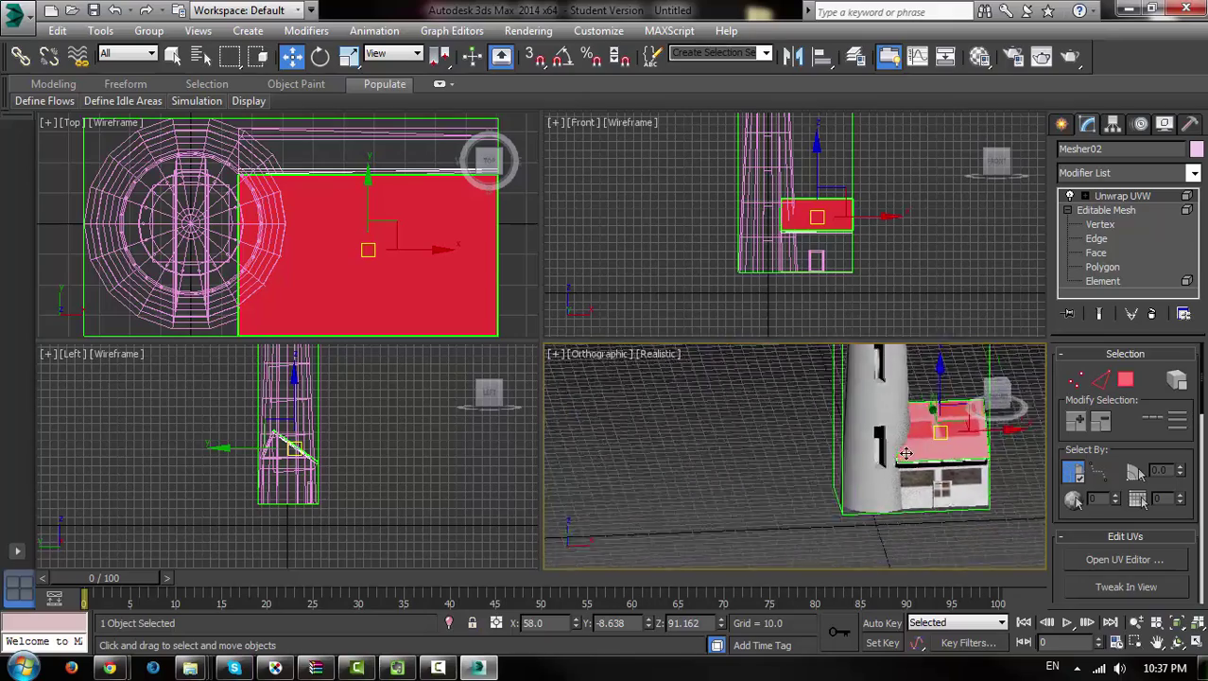
ctrl+click(962, 434)
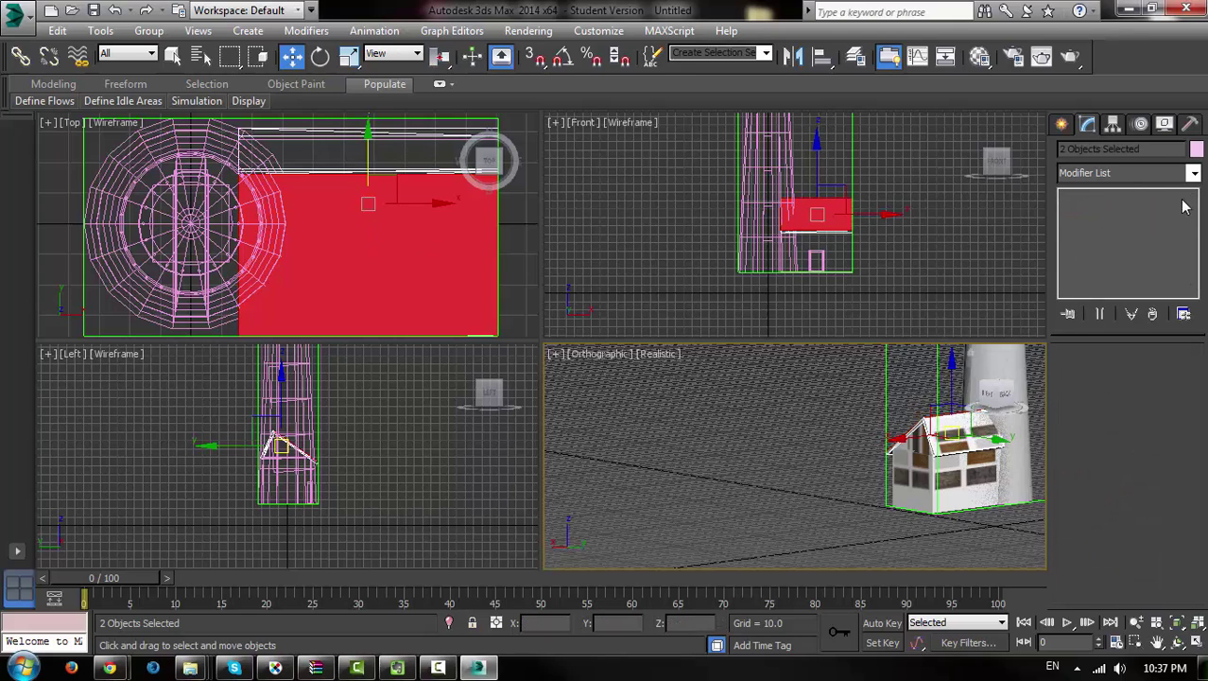
click(1193, 173)
click(1191, 175)
click(979, 468)
click(1068, 196)
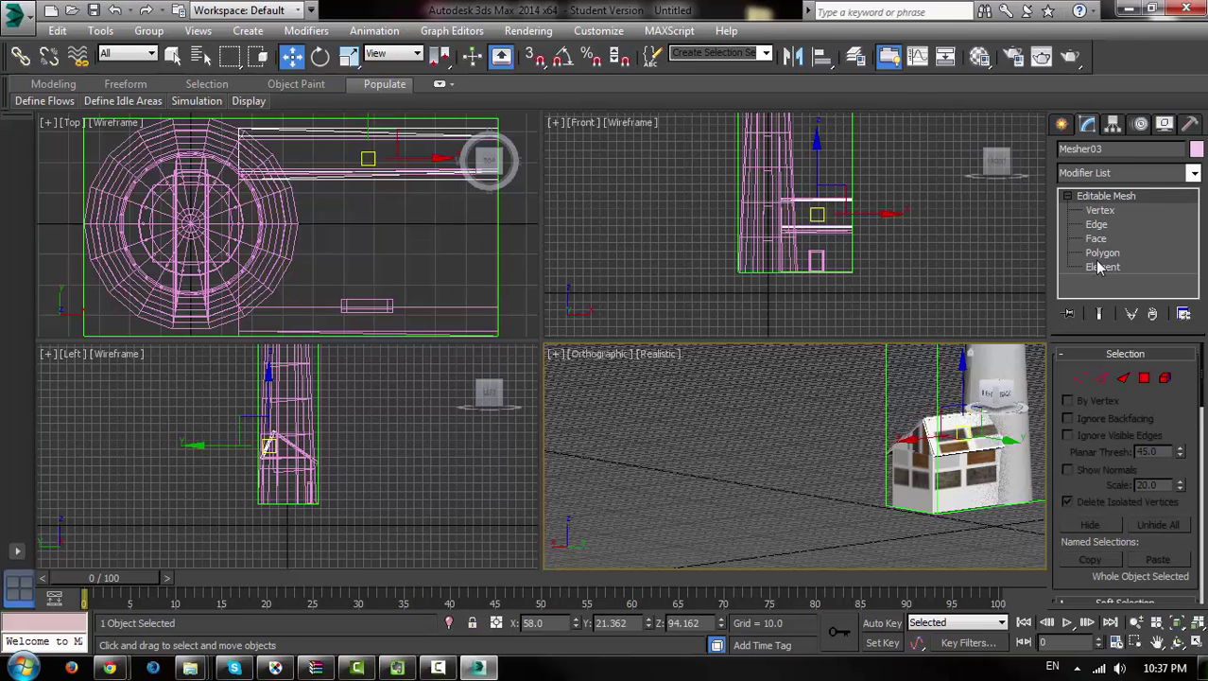
click(1102, 266)
Orbit around the house to inspect the Mesher03 roof element from other sides.
click(965, 441)
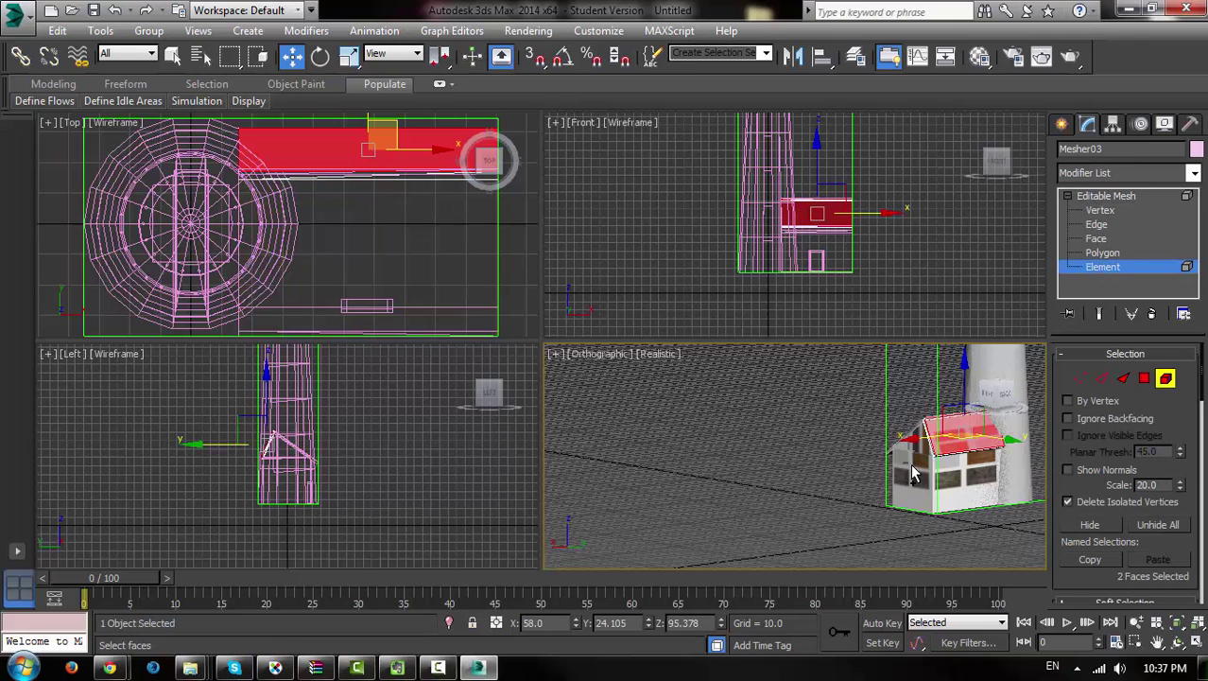
mouse_move(906, 476)
alt+middle_down()
mouse_move(855, 445)
mouse_move(883, 495)
alt+middle_up()
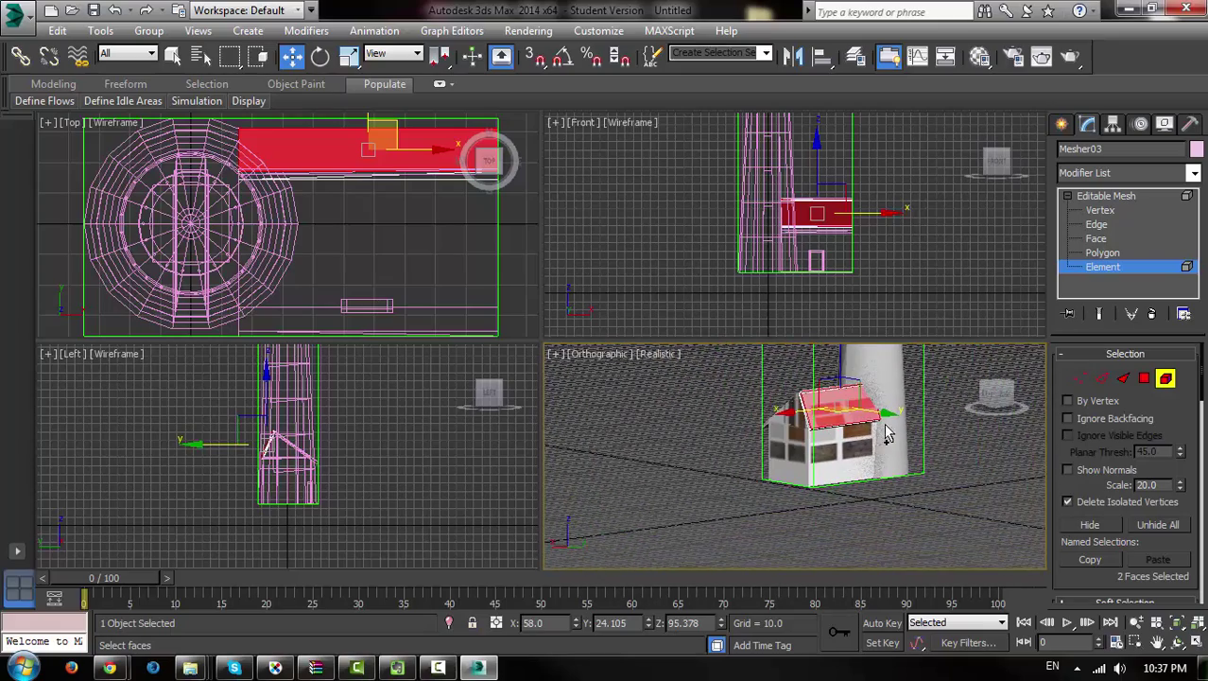
alt+middle_drag(887, 435, 856, 456)
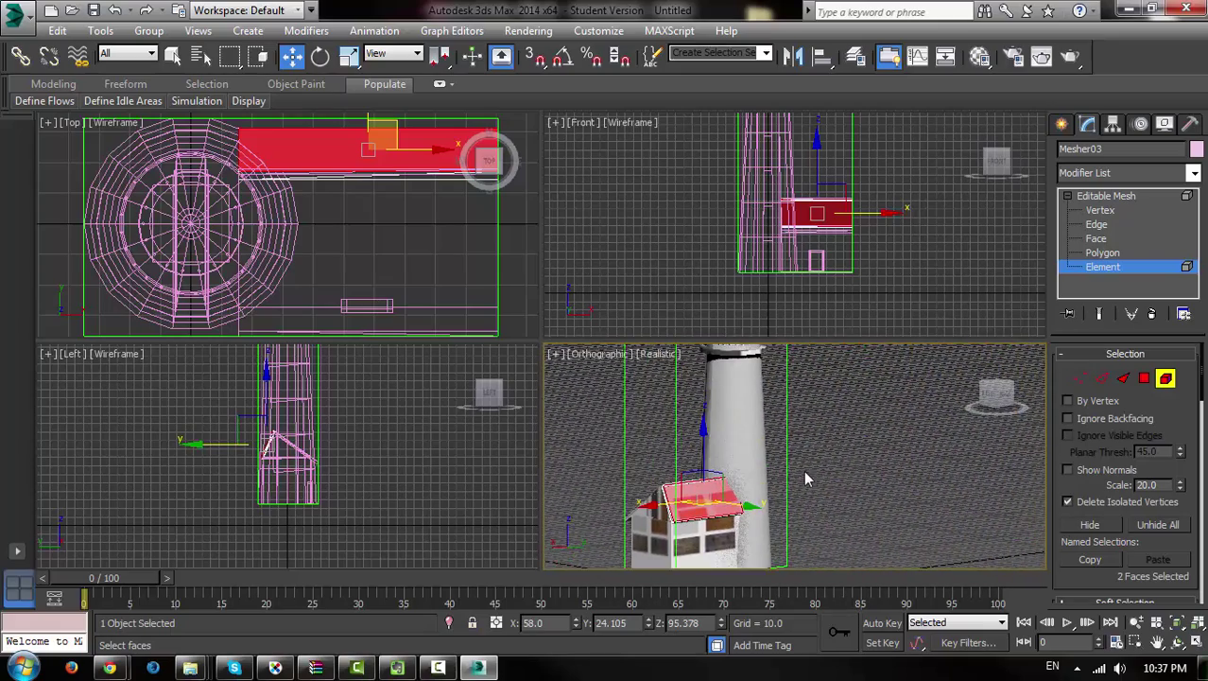
mouse_move(799, 485)
alt+middle_down()
mouse_move(822, 521)
mouse_move(903, 528)
alt+middle_up()
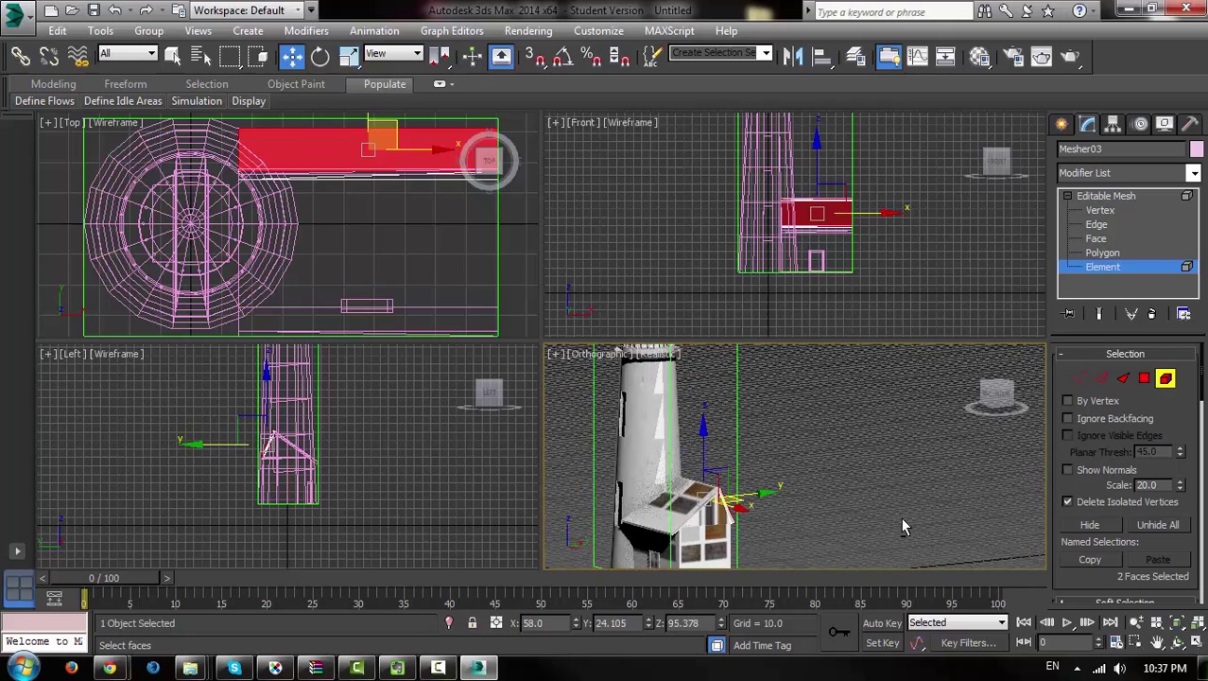
click(687, 518)
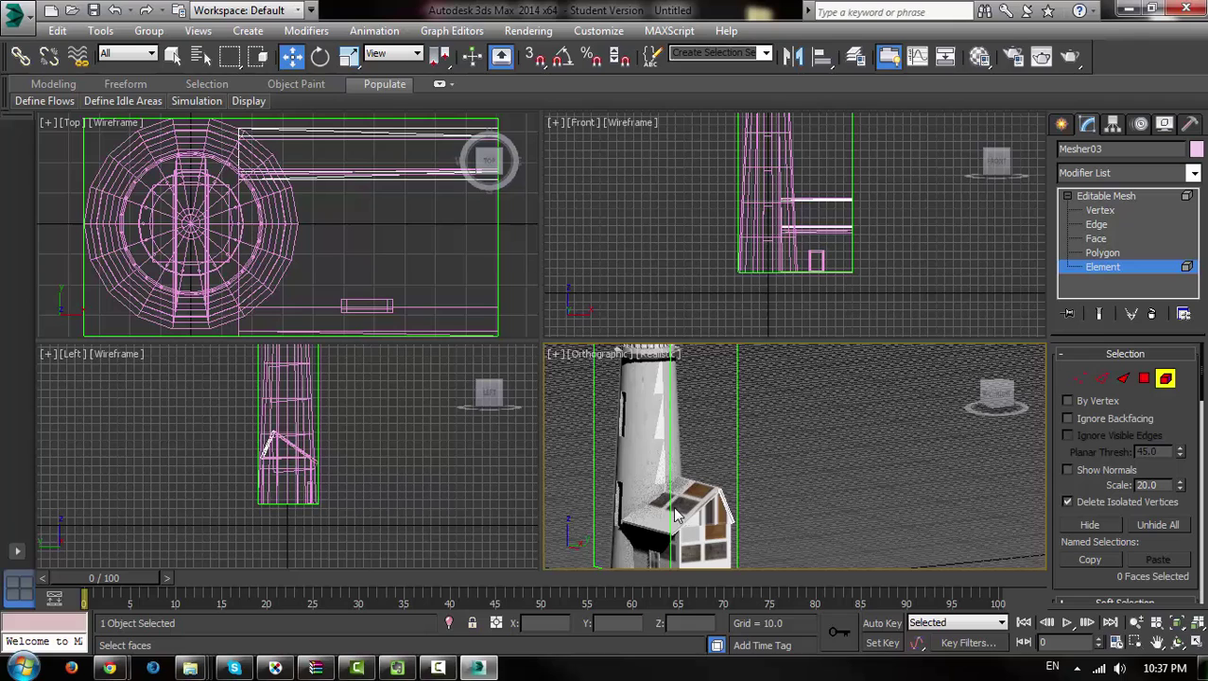
Select the Mesher03 roof piece as a whole object and move it into place.
click(679, 515)
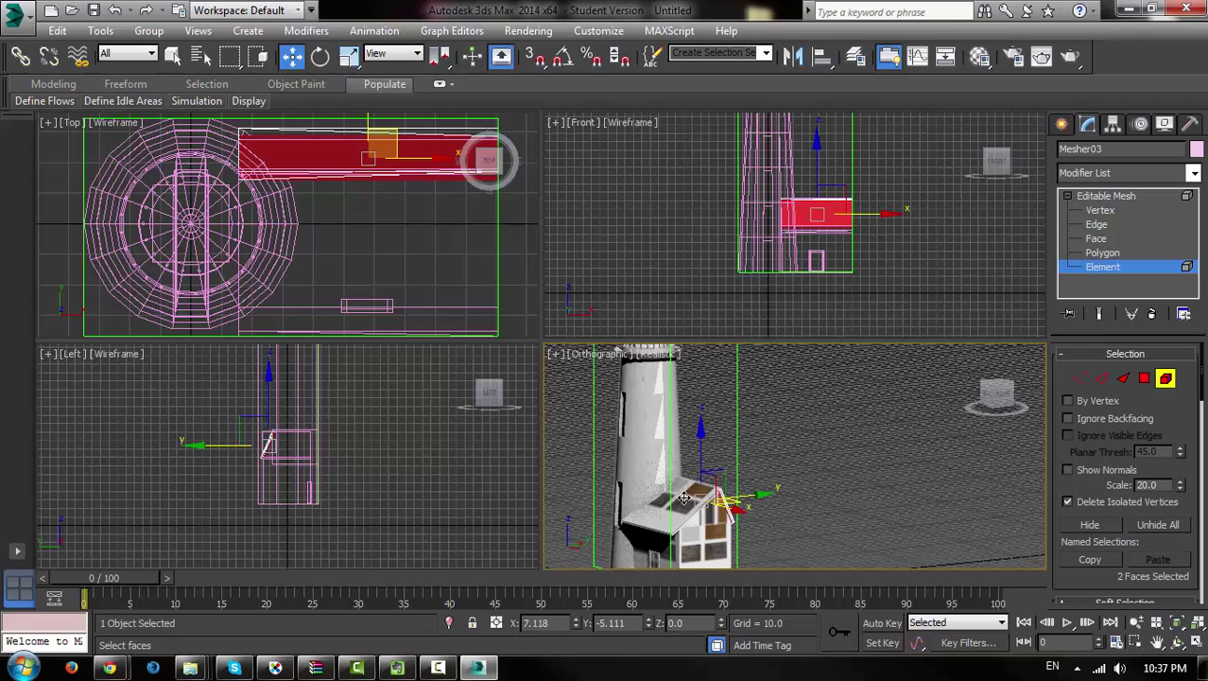
click(1099, 269)
ctrl+click(687, 506)
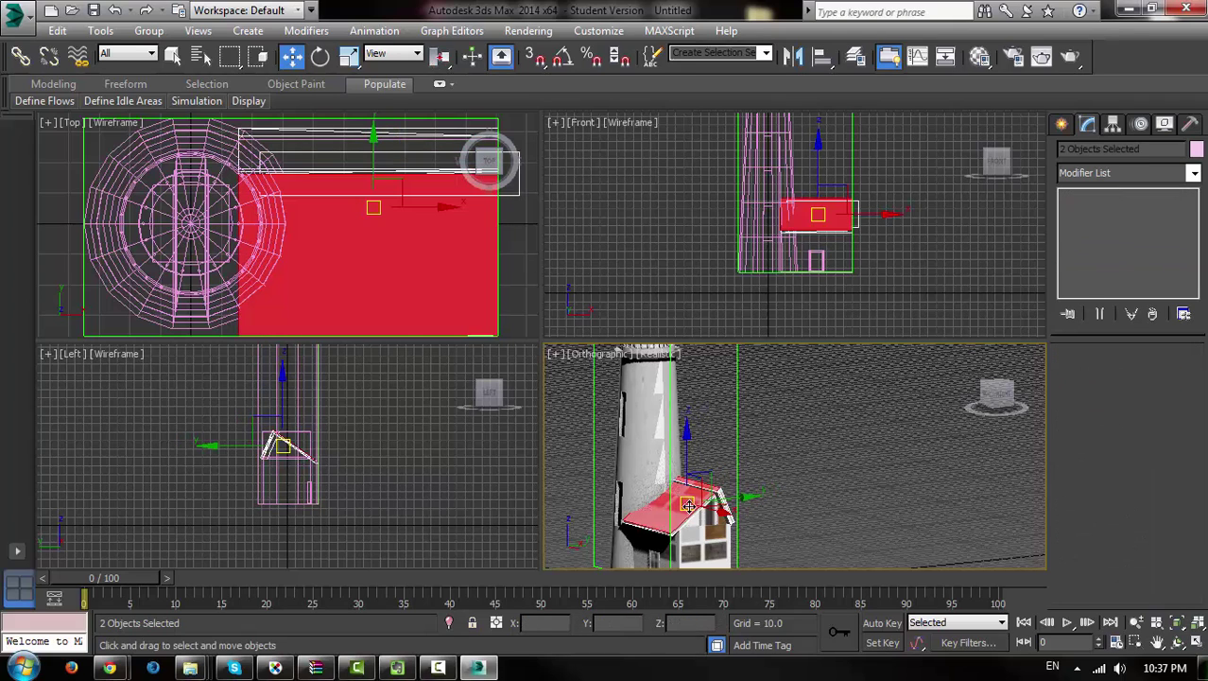
alt+middle_drag(704, 518, 722, 502)
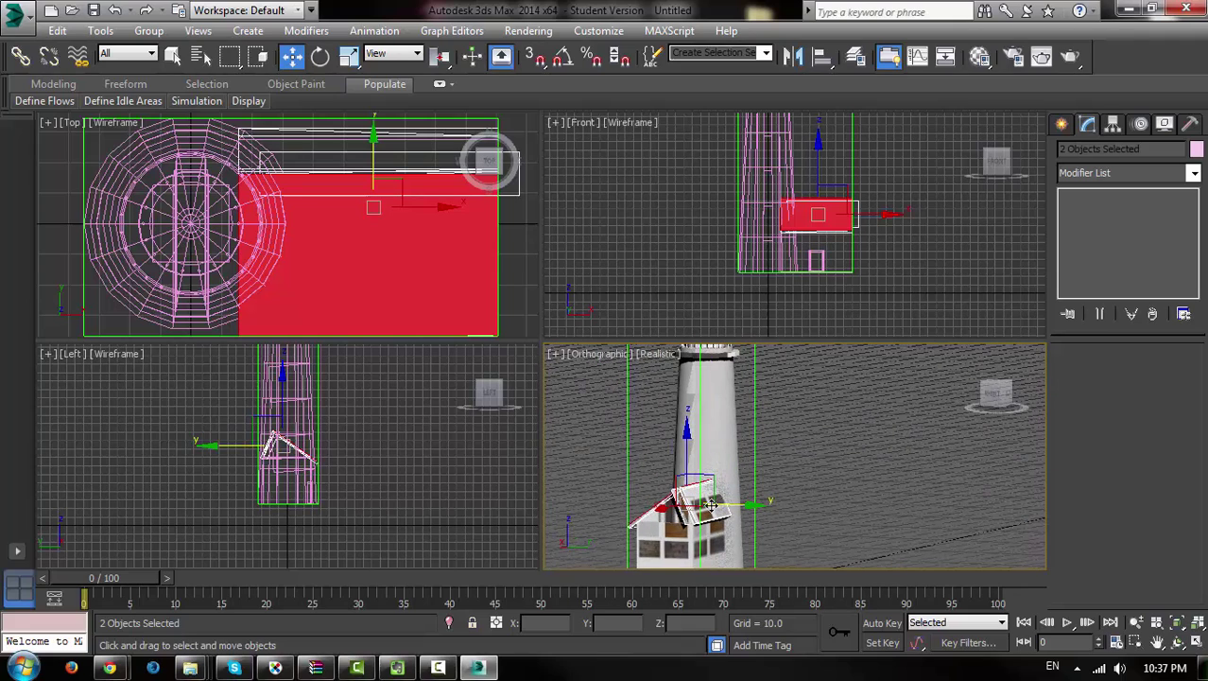
ctrl+click(697, 498)
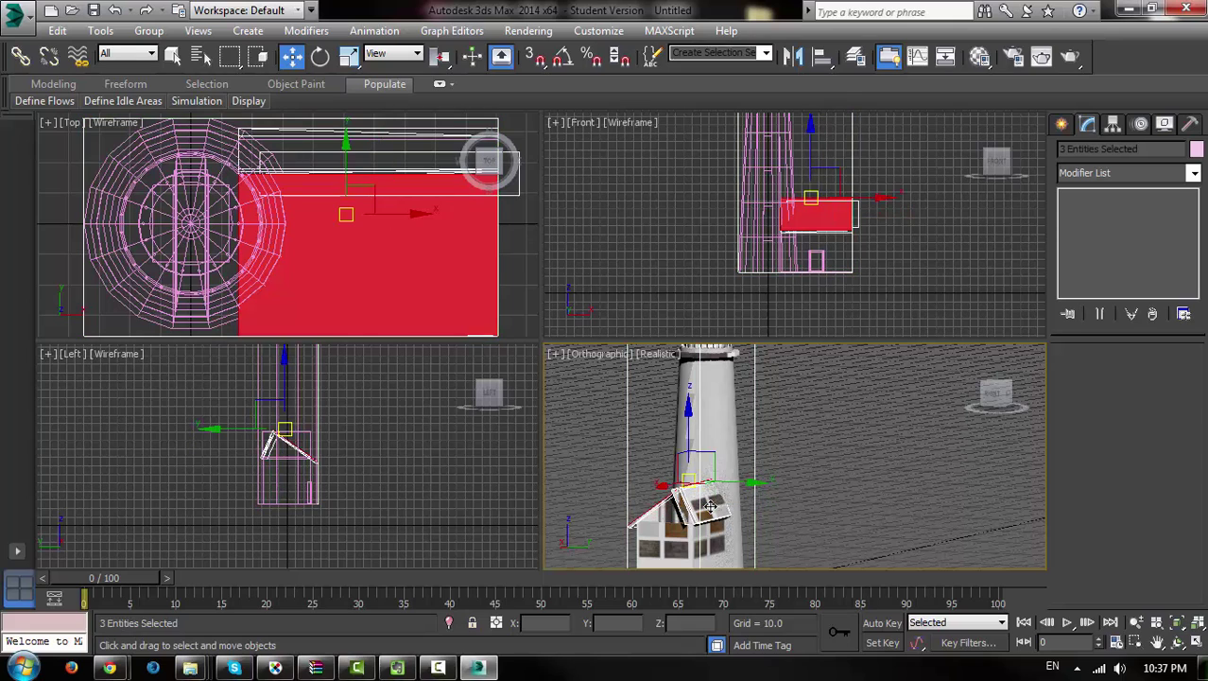
click(711, 509)
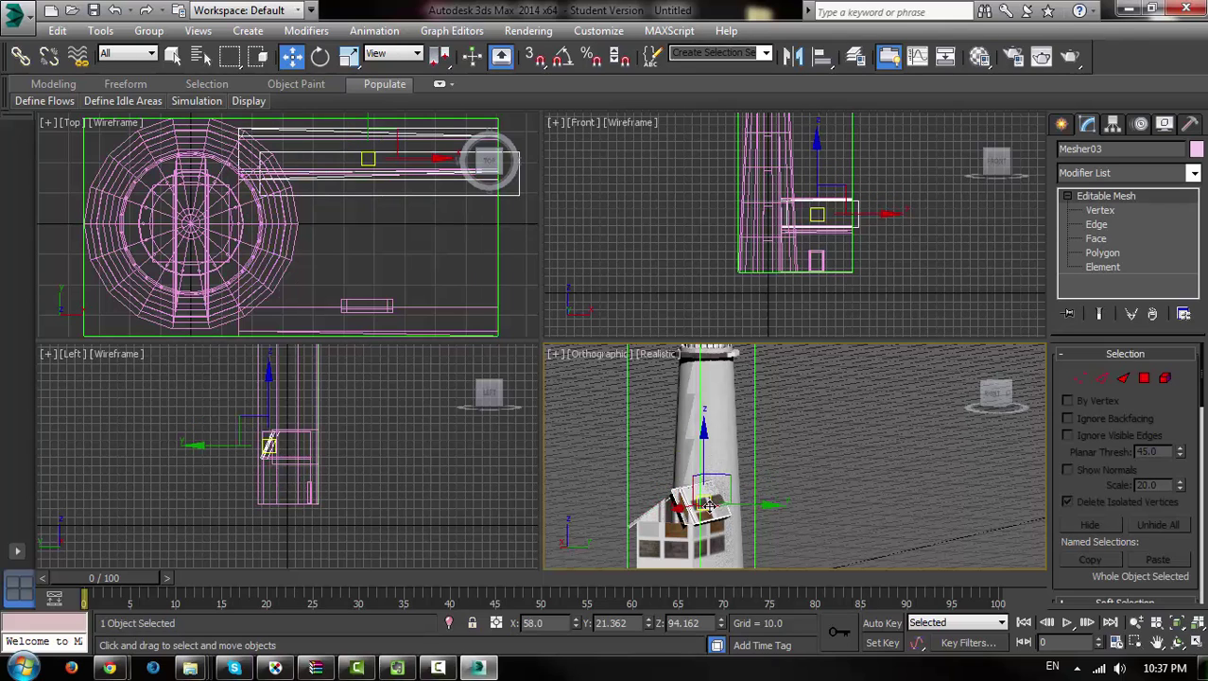
click(707, 514)
drag(708, 512, 711, 487)
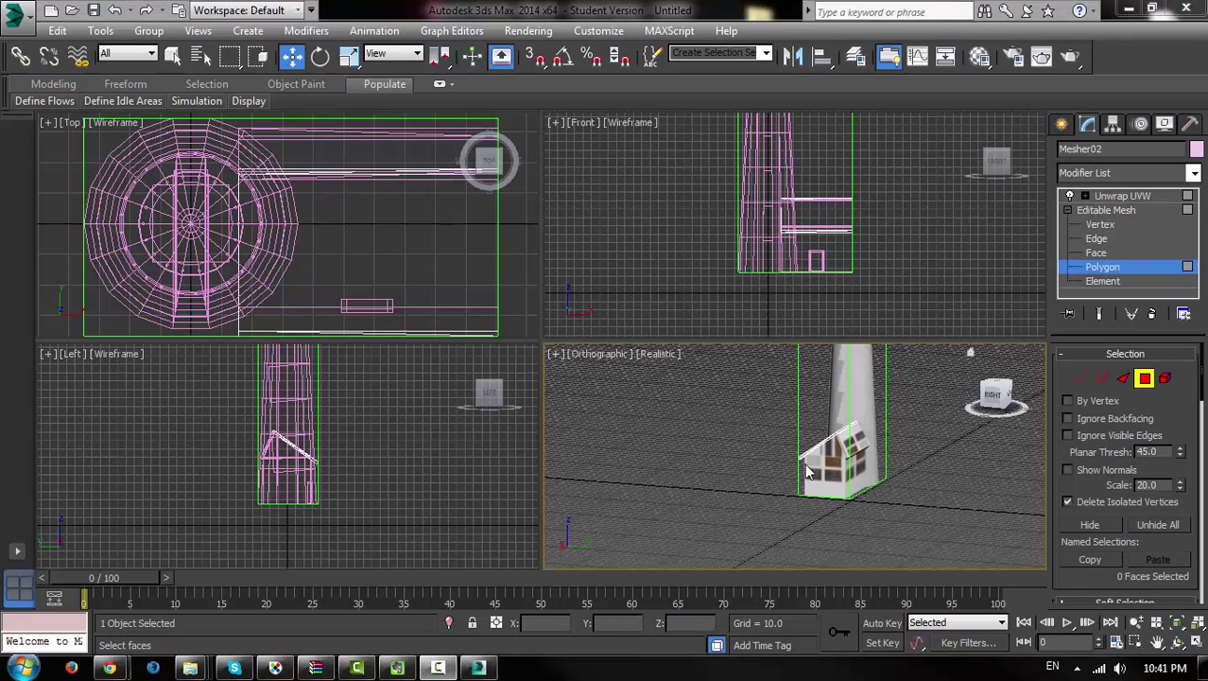
Select the Mesher02 roof element and open Edit UVWs from its Unwrap UVW modifier.
alt+middle_drag(815, 470, 936, 466)
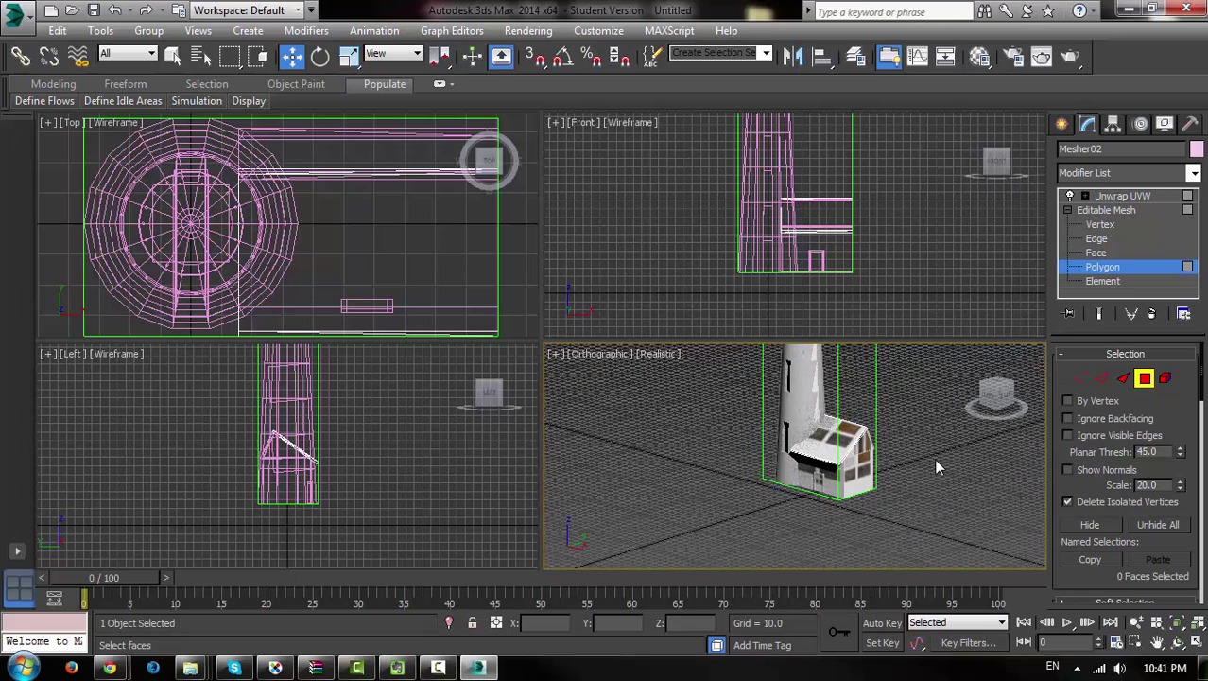
click(1102, 281)
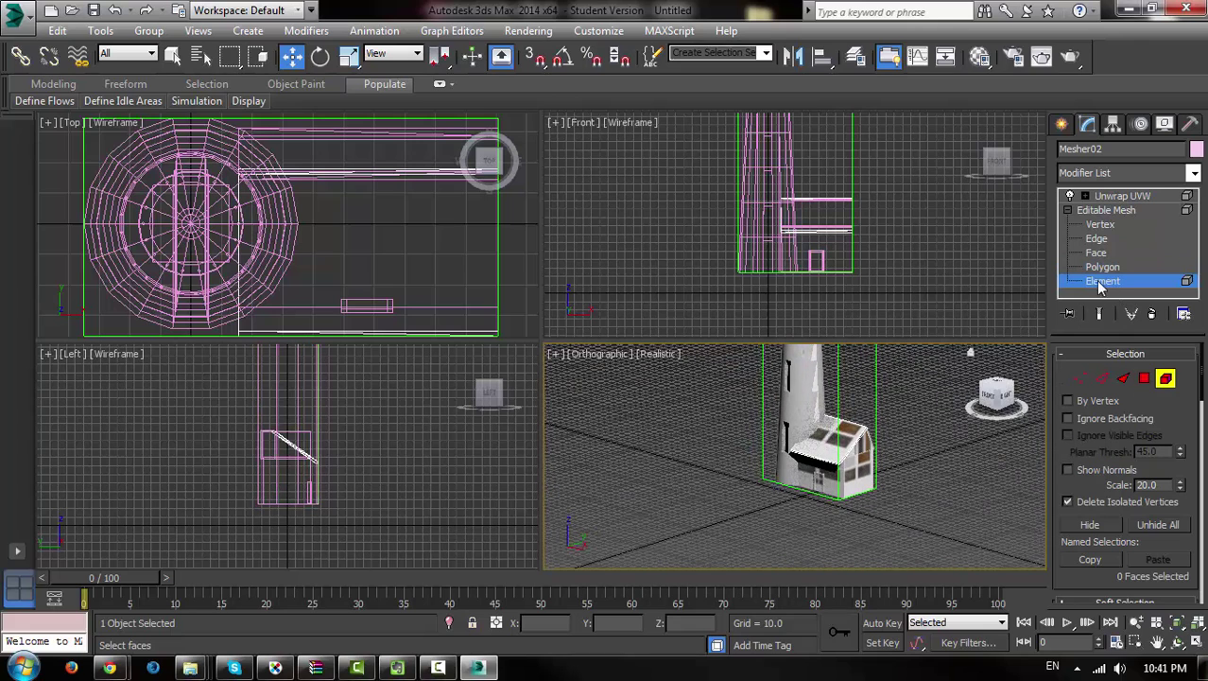
click(827, 440)
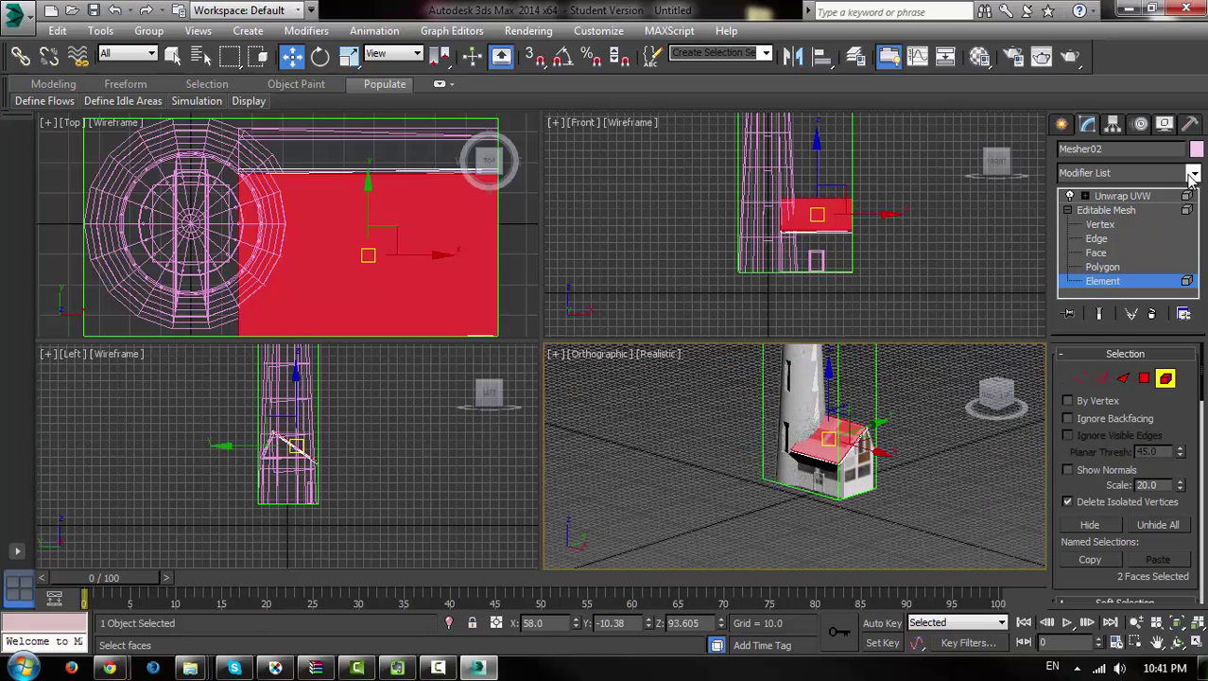
middle_drag(811, 427, 984, 517)
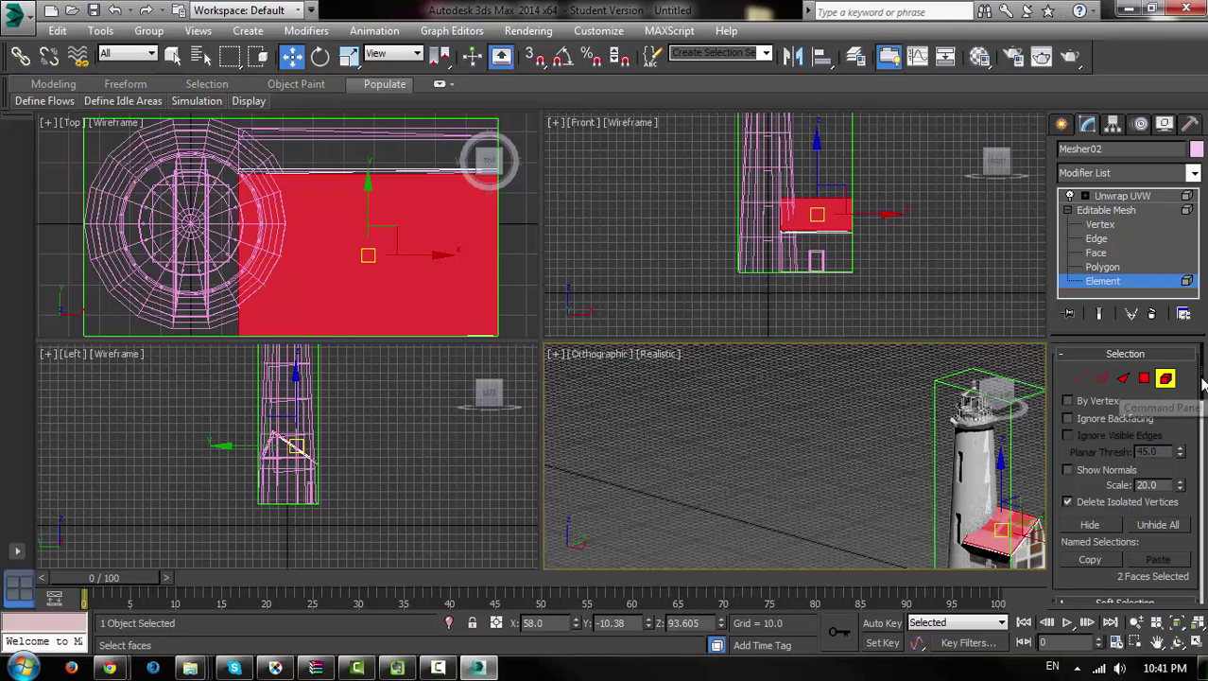
scroll(1130, 515, down, 2)
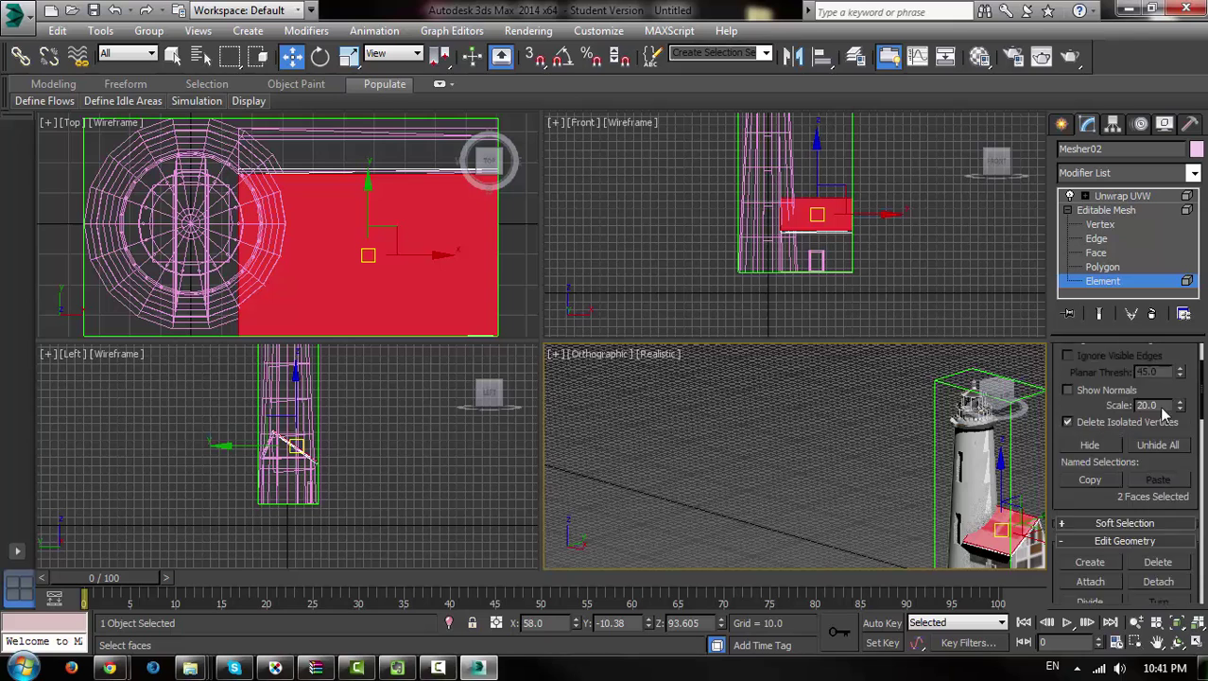
scroll(1129, 511, up, 2)
click(1121, 196)
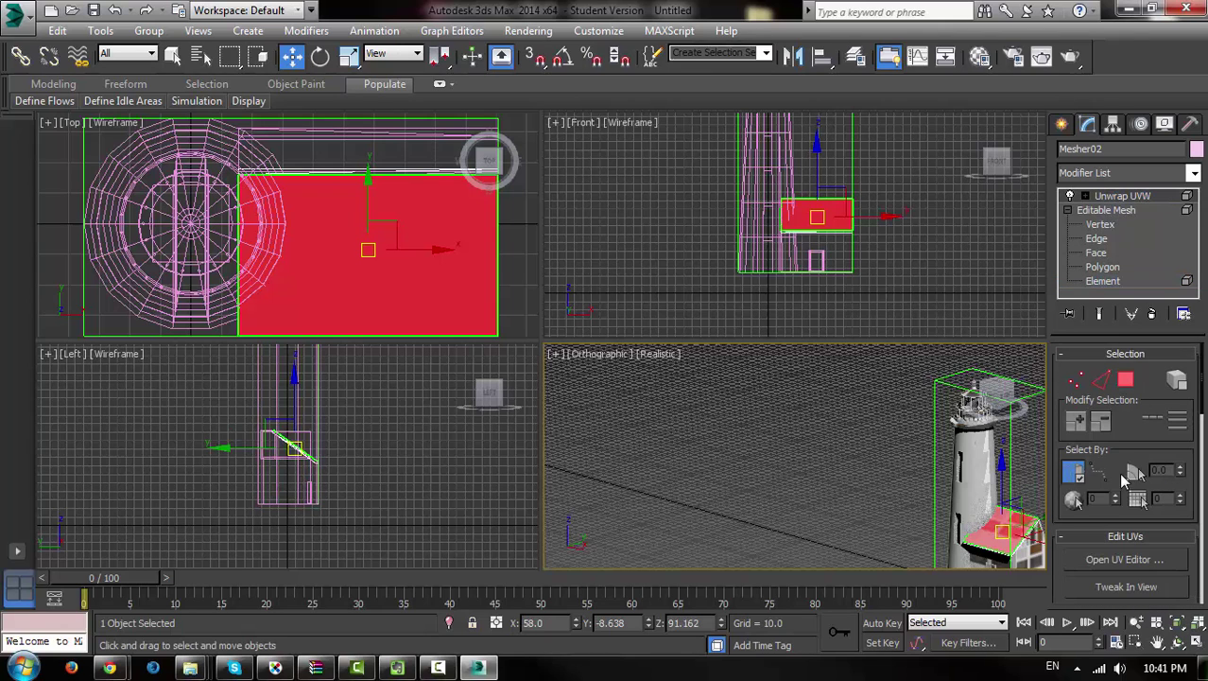
click(1129, 560)
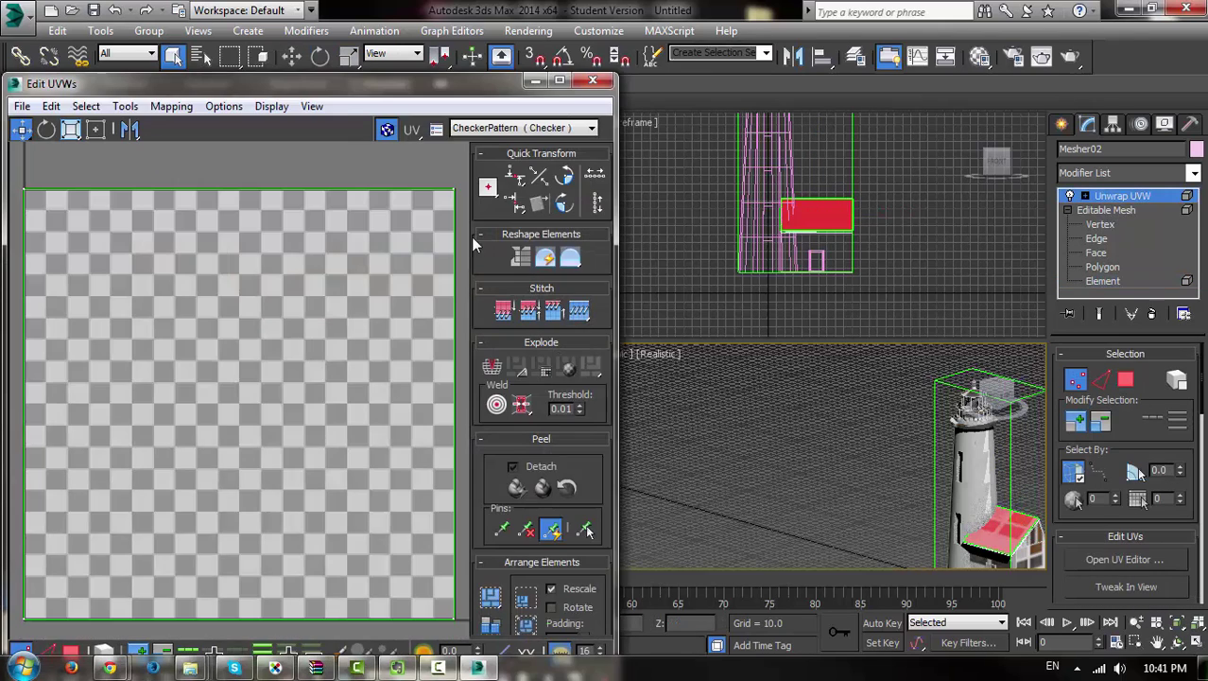
Show texture.tga behind the UVs and select the whole roof UV polygon.
drag(350, 91, 648, 22)
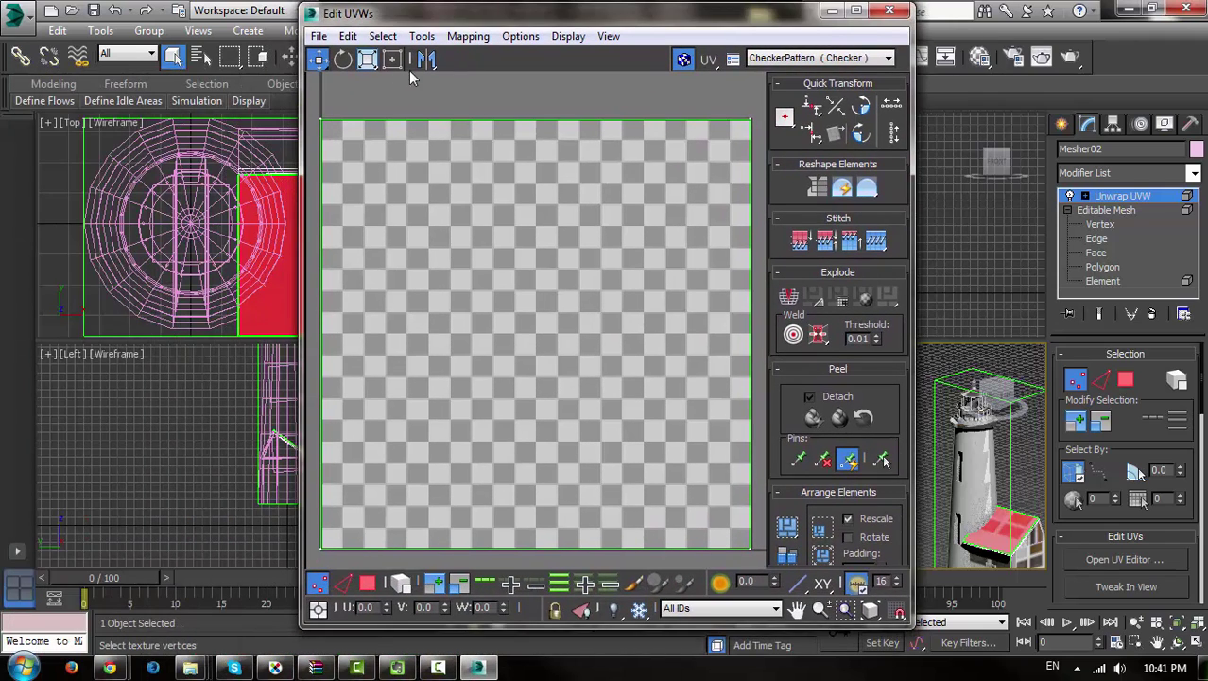
click(865, 59)
click(813, 84)
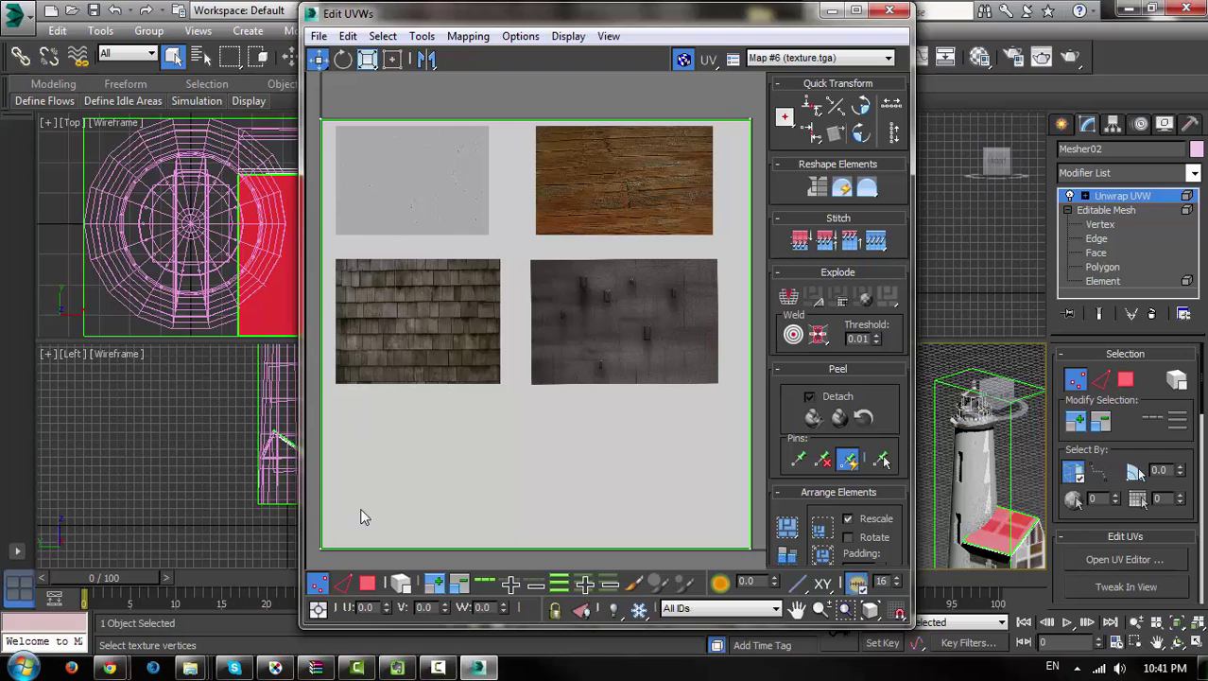
click(368, 584)
click(398, 431)
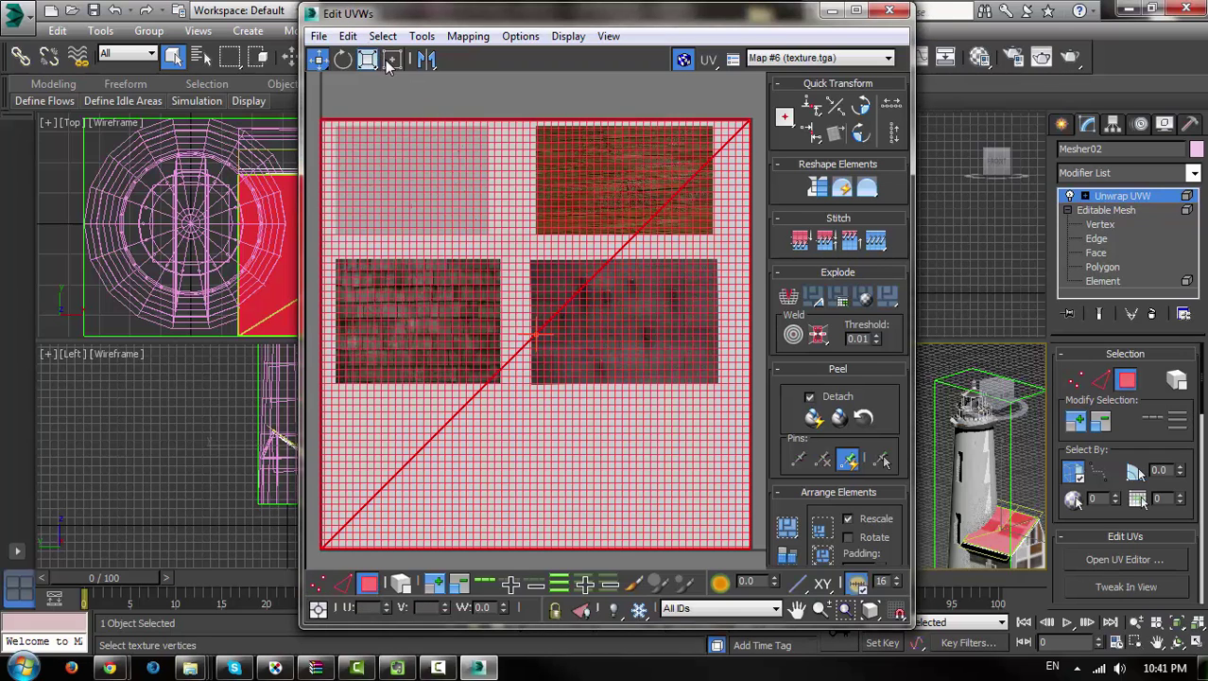
Flatten-map the roof UVs and Freeform-scale them down onto the shingle tile.
click(427, 38)
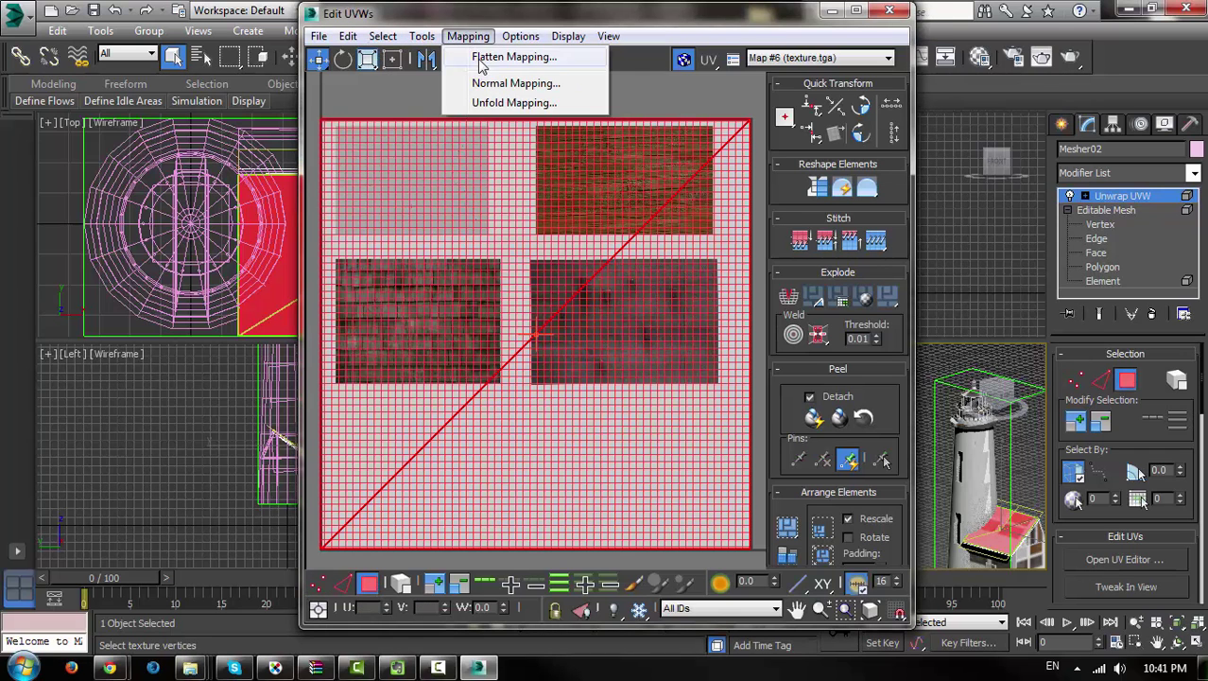
click(503, 54)
click(246, 119)
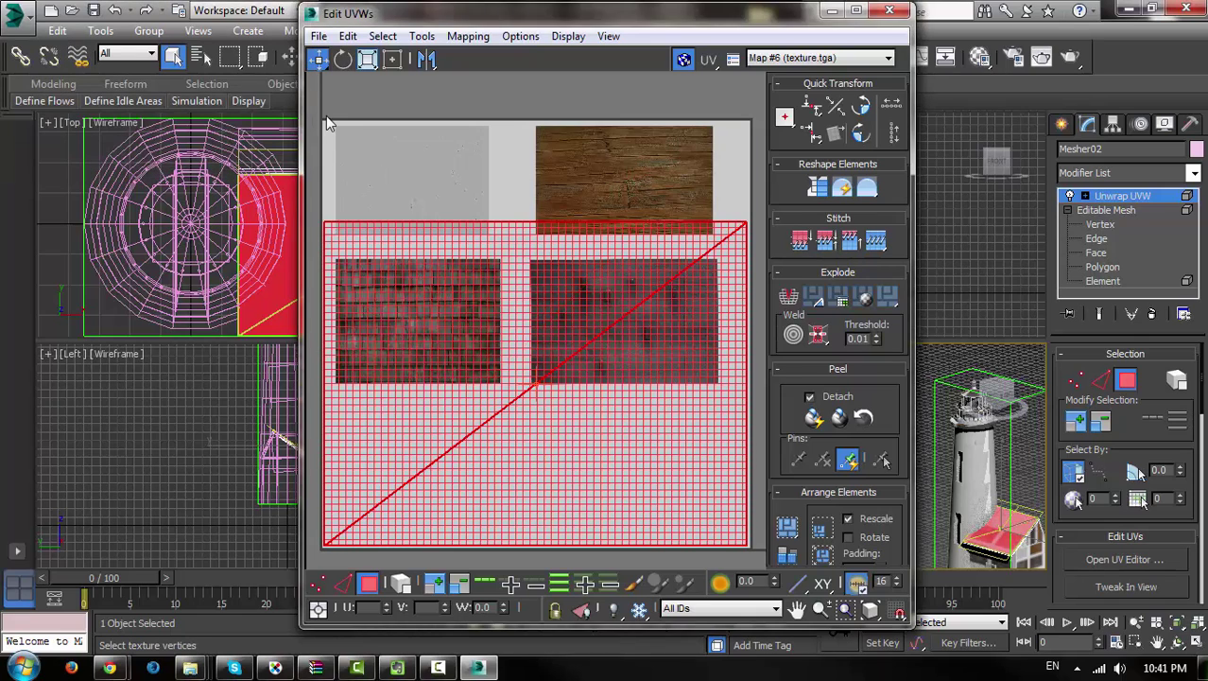
click(393, 59)
mouse_move(325, 229)
mouse_down()
mouse_move(609, 430)
mouse_move(428, 293)
mouse_up()
click(342, 58)
click(320, 60)
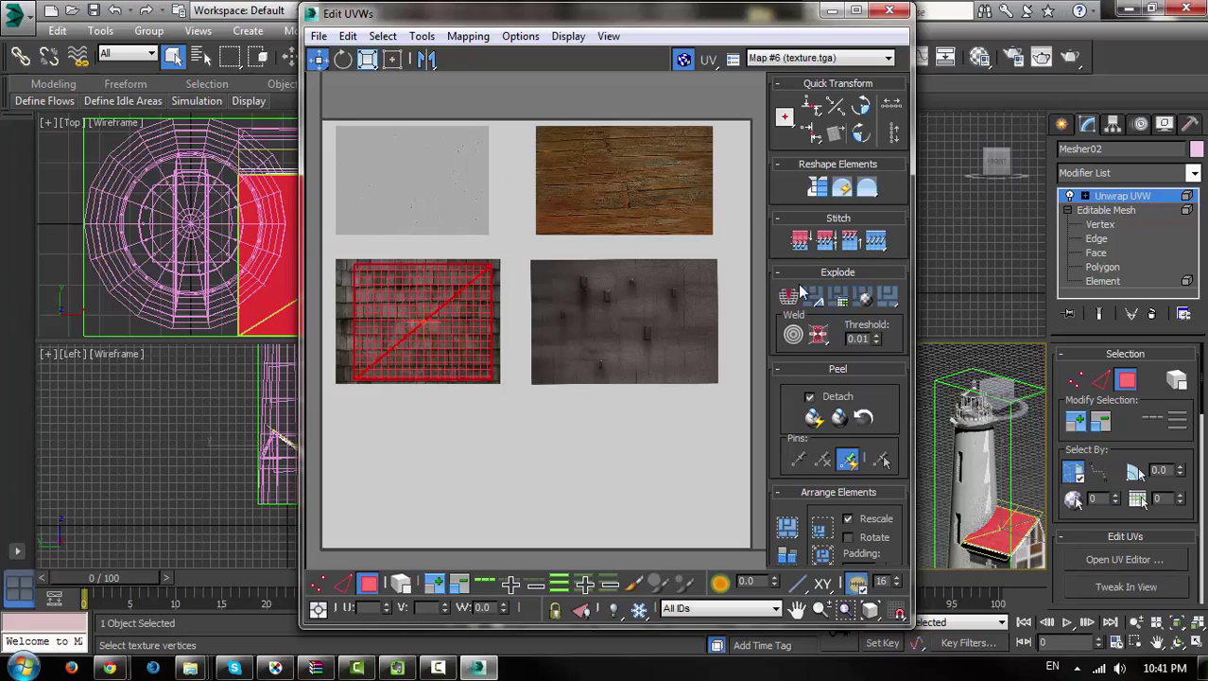
drag(695, 20, 693, 31)
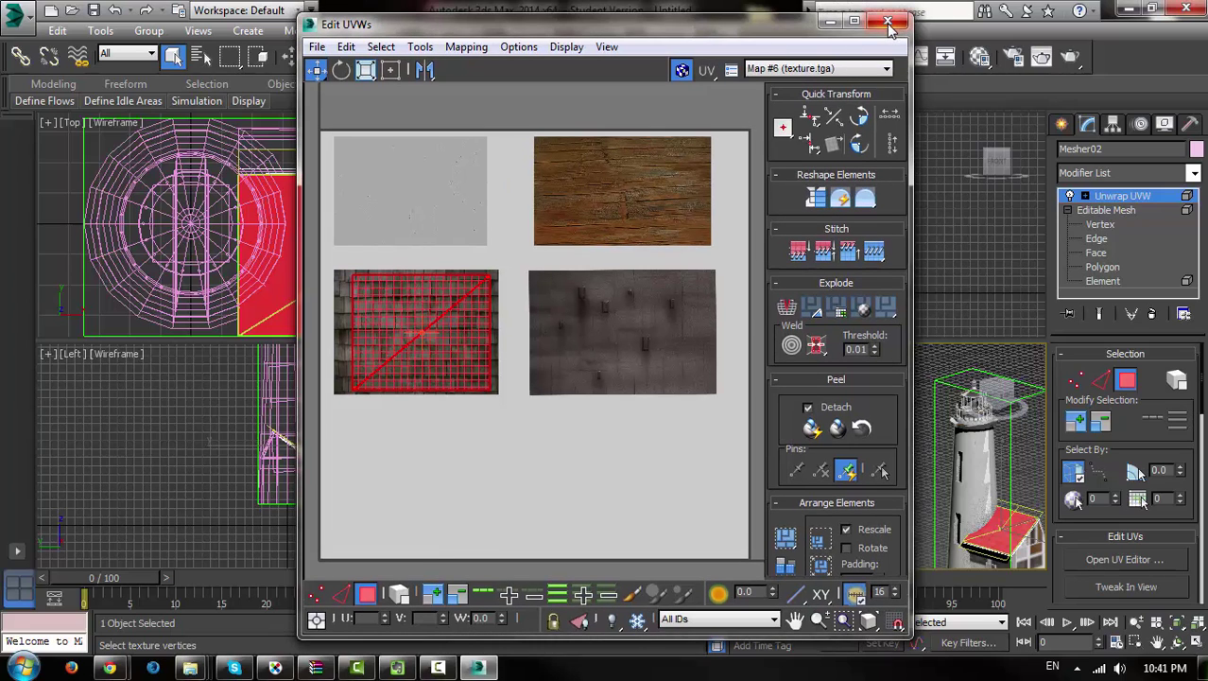
double_click(1101, 194)
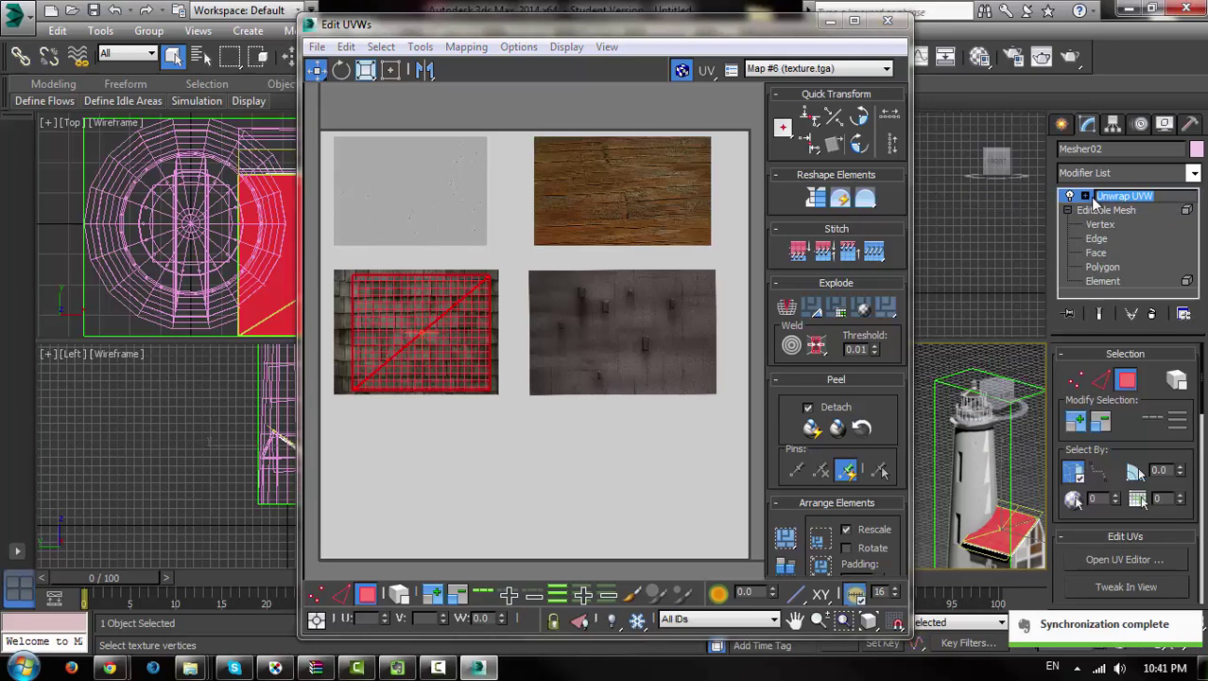
Collapse Mesher02's whole modifier stack, confirming Yes, and orbit to view the house.
right_click(1095, 201)
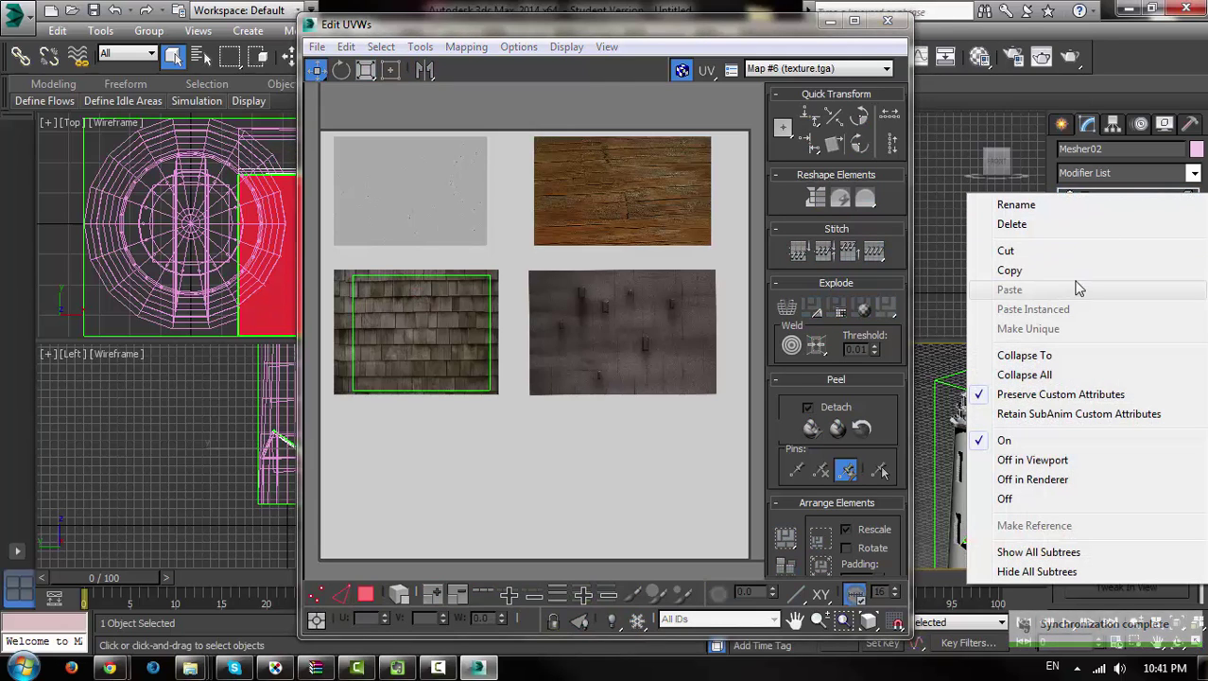
drag(578, 27, 578, 17)
right_click(1107, 195)
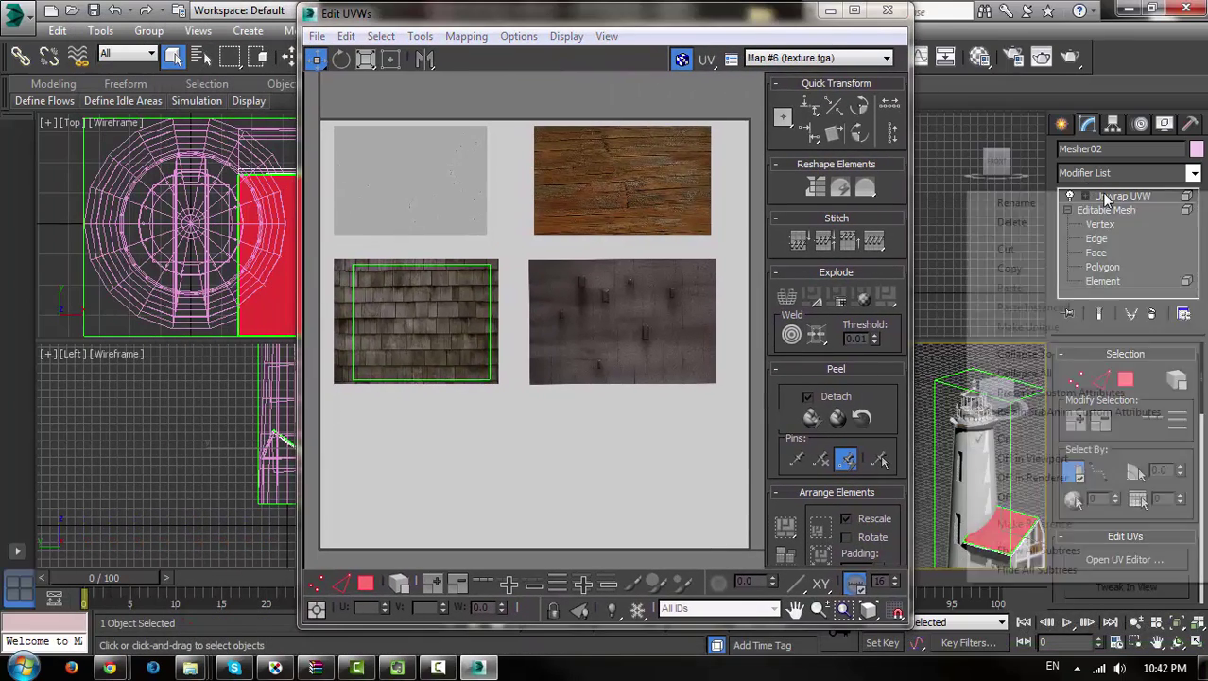
click(1023, 373)
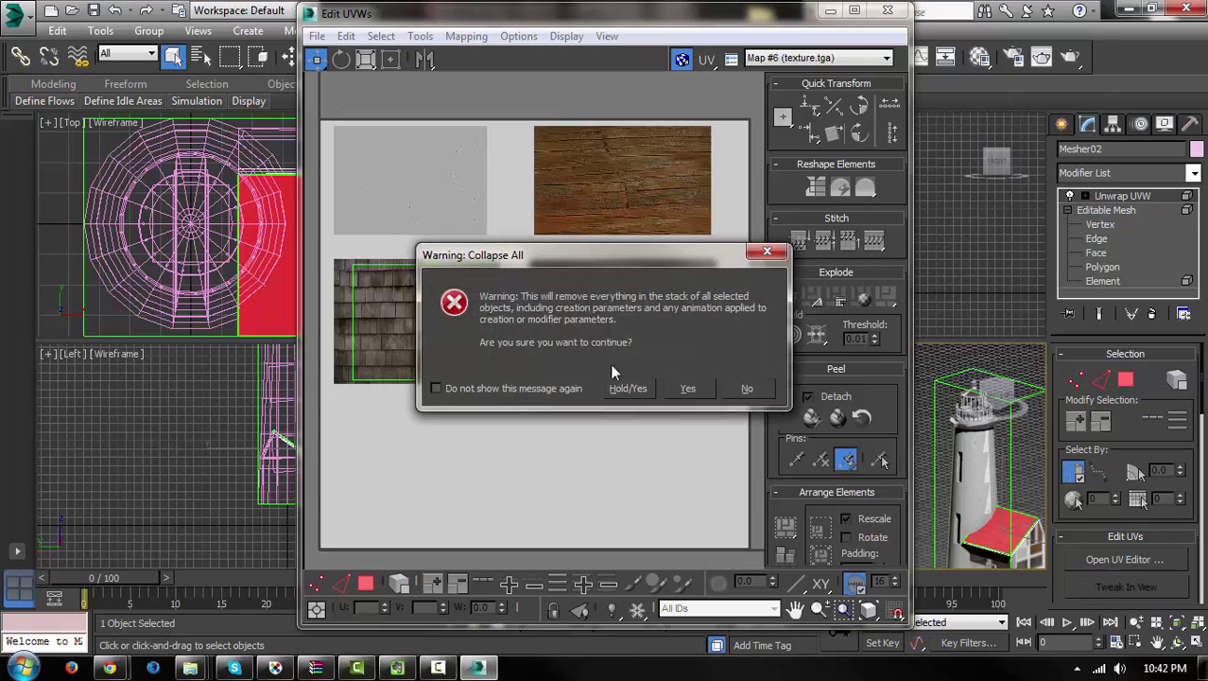
click(687, 389)
click(1008, 512)
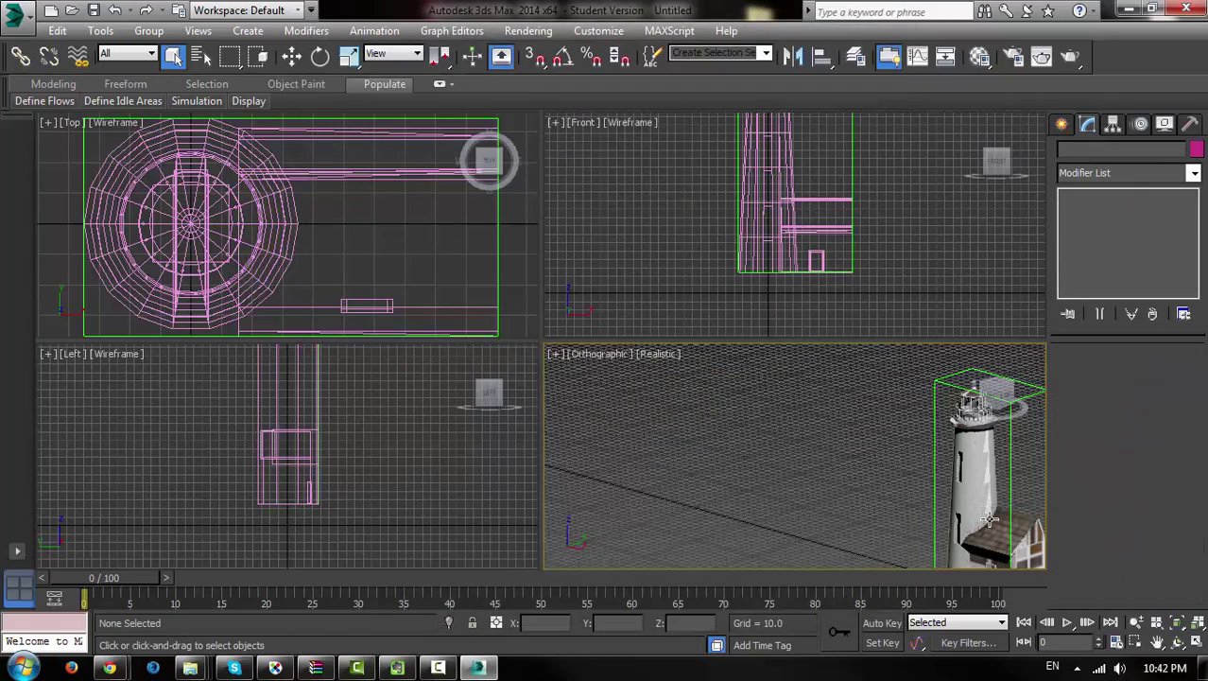
mouse_move(1008, 512)
alt+middle_down()
mouse_move(910, 463)
mouse_move(728, 444)
alt+middle_up()
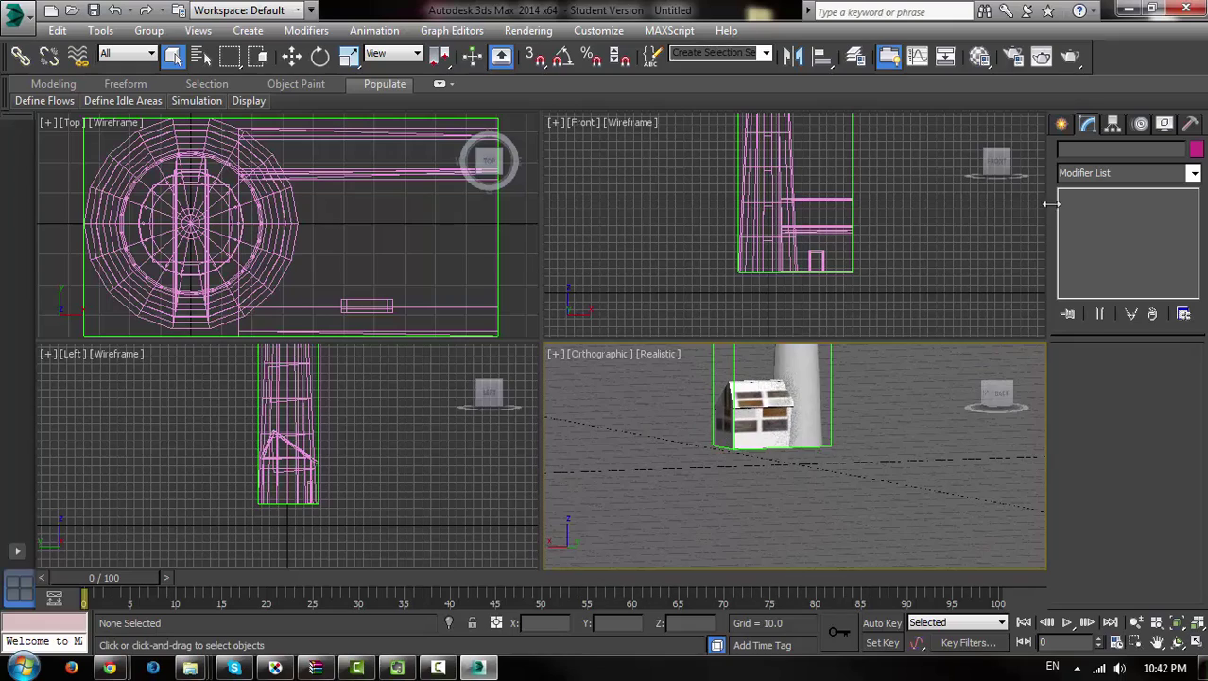
Select Mesher03's roof element and open the UV editor for its Unwrap UVW.
click(1193, 174)
click(740, 401)
click(766, 396)
click(1101, 281)
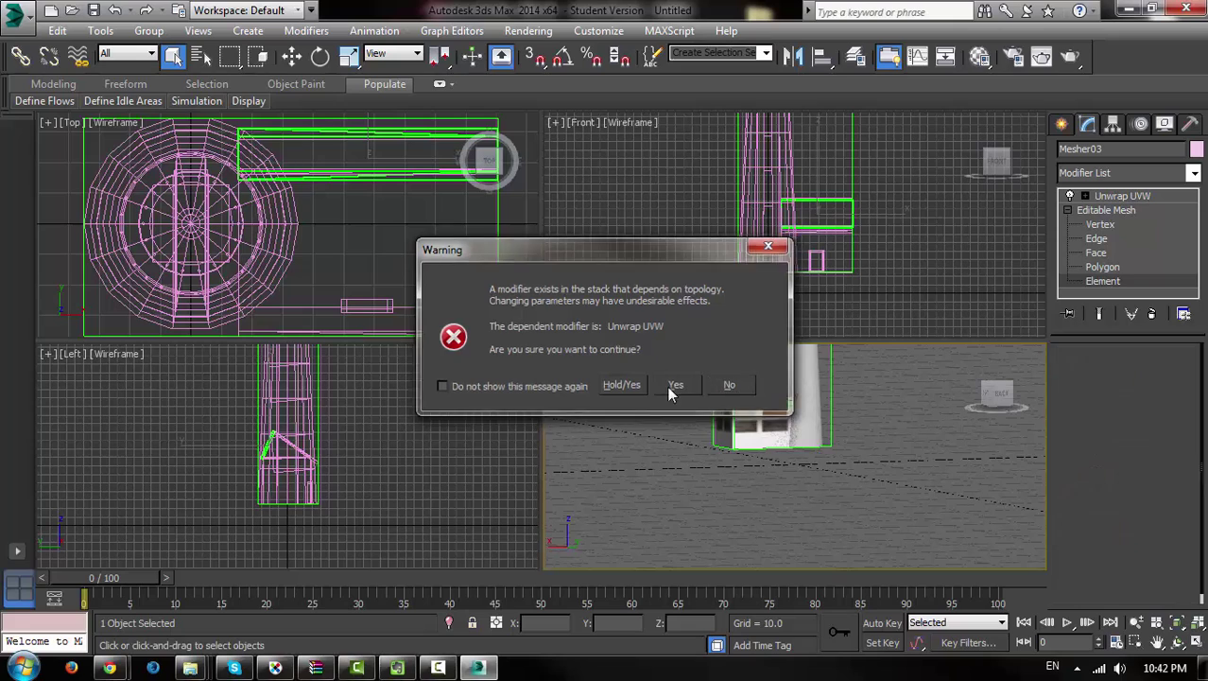
click(673, 383)
click(769, 394)
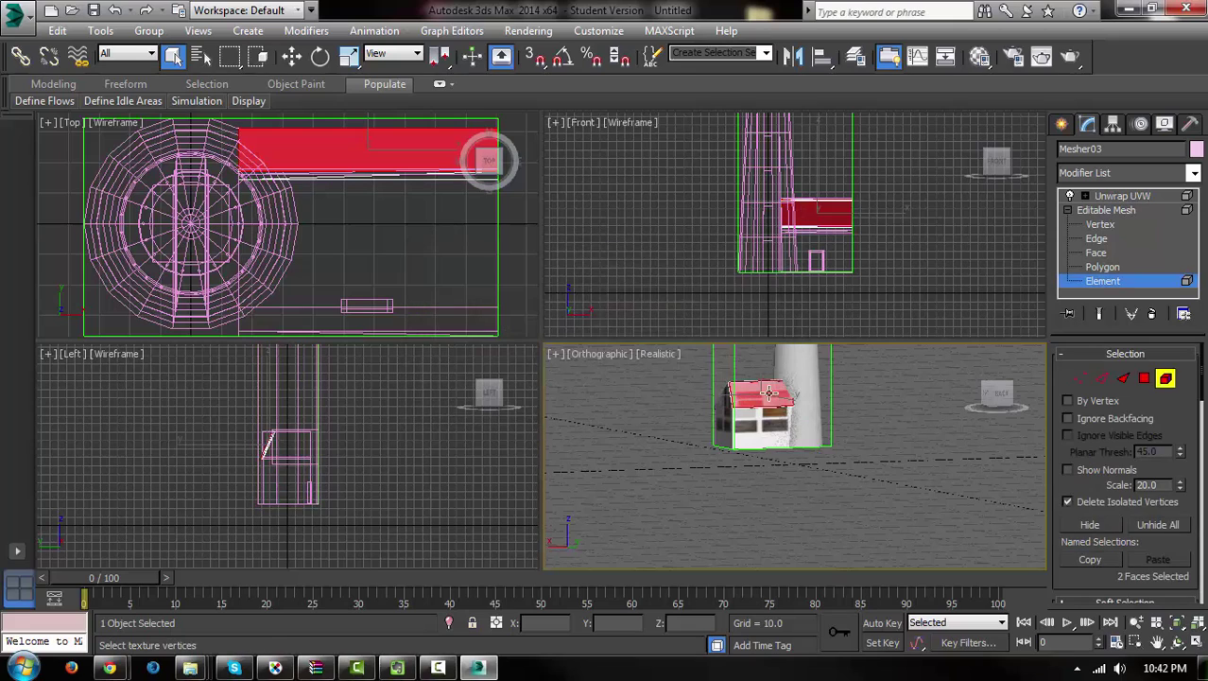
click(1120, 196)
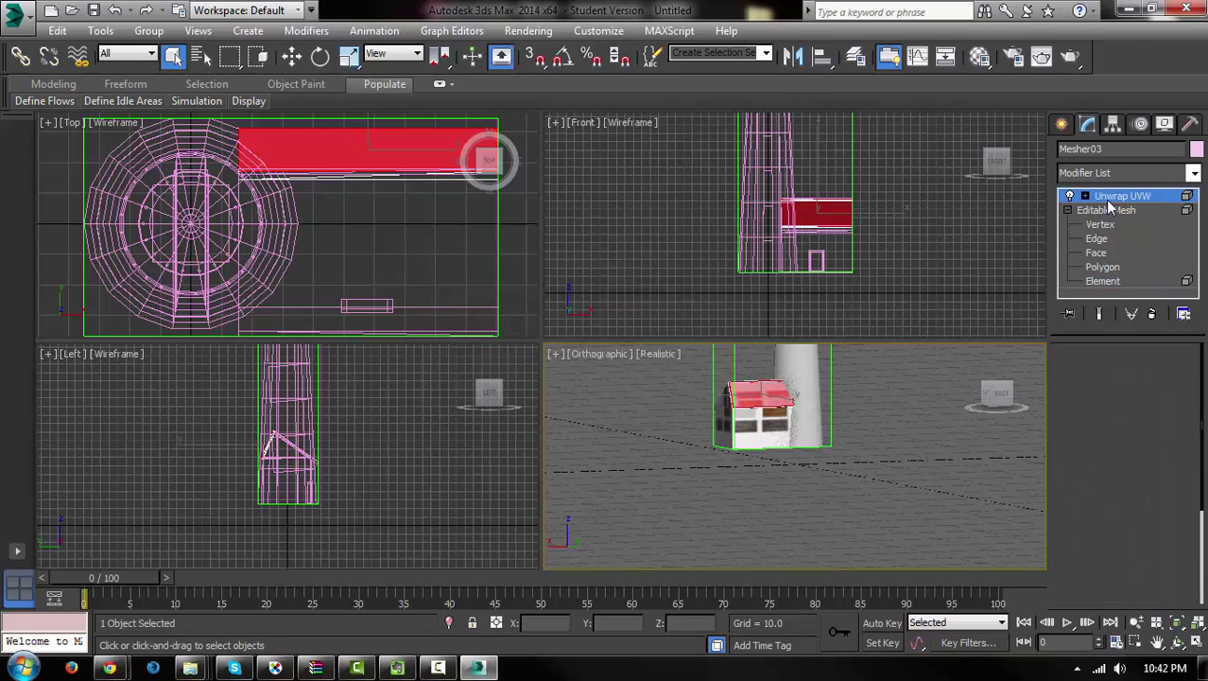
click(1125, 560)
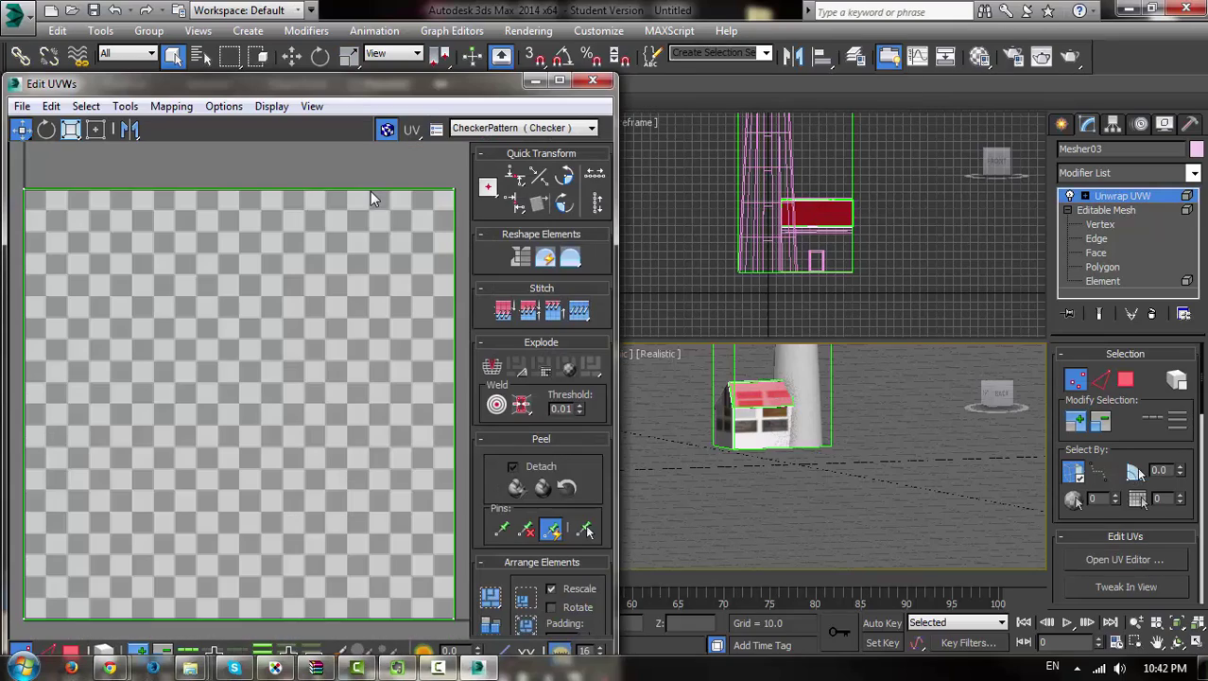
Show texture.tga in the editor and flatten-map the roof UV faces.
mouse_move(362, 84)
mouse_down()
mouse_move(574, 48)
mouse_move(597, 58)
mouse_up()
click(747, 102)
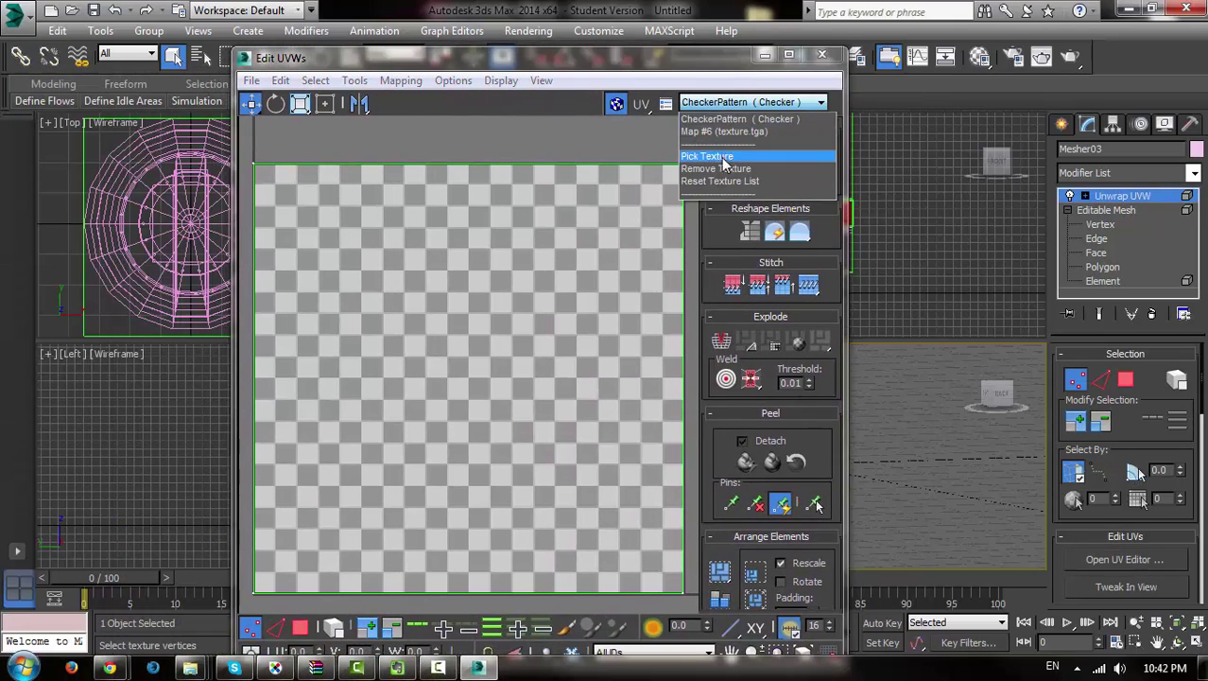
click(728, 120)
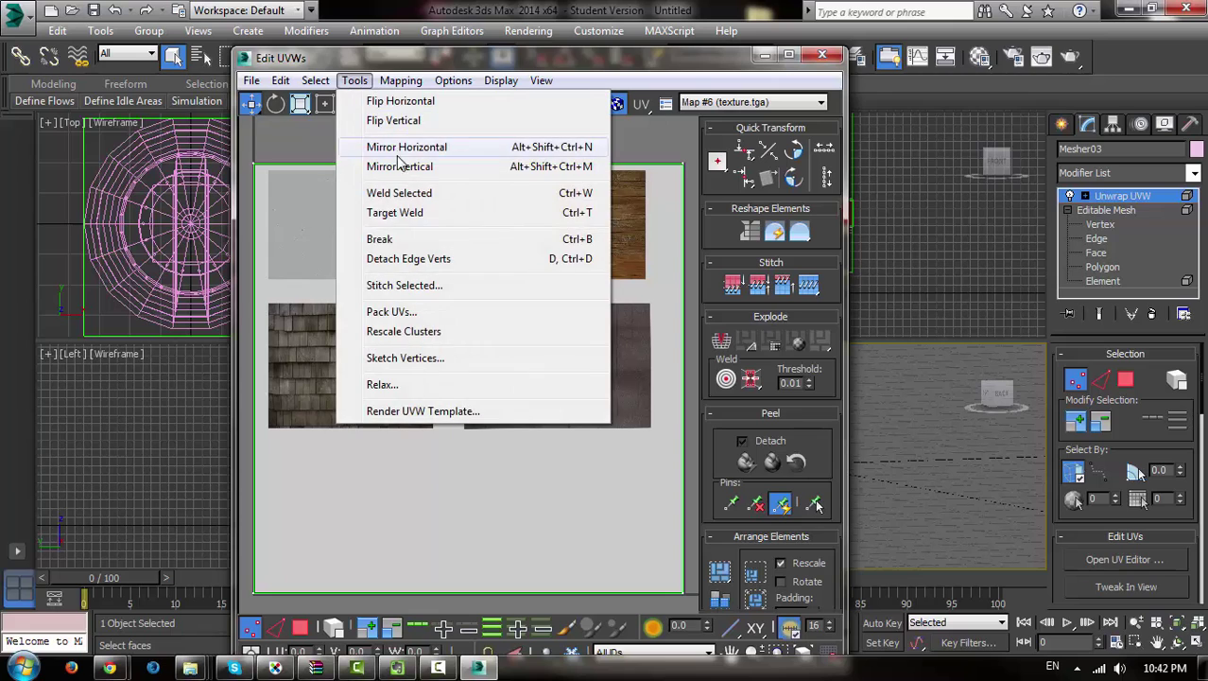
click(301, 627)
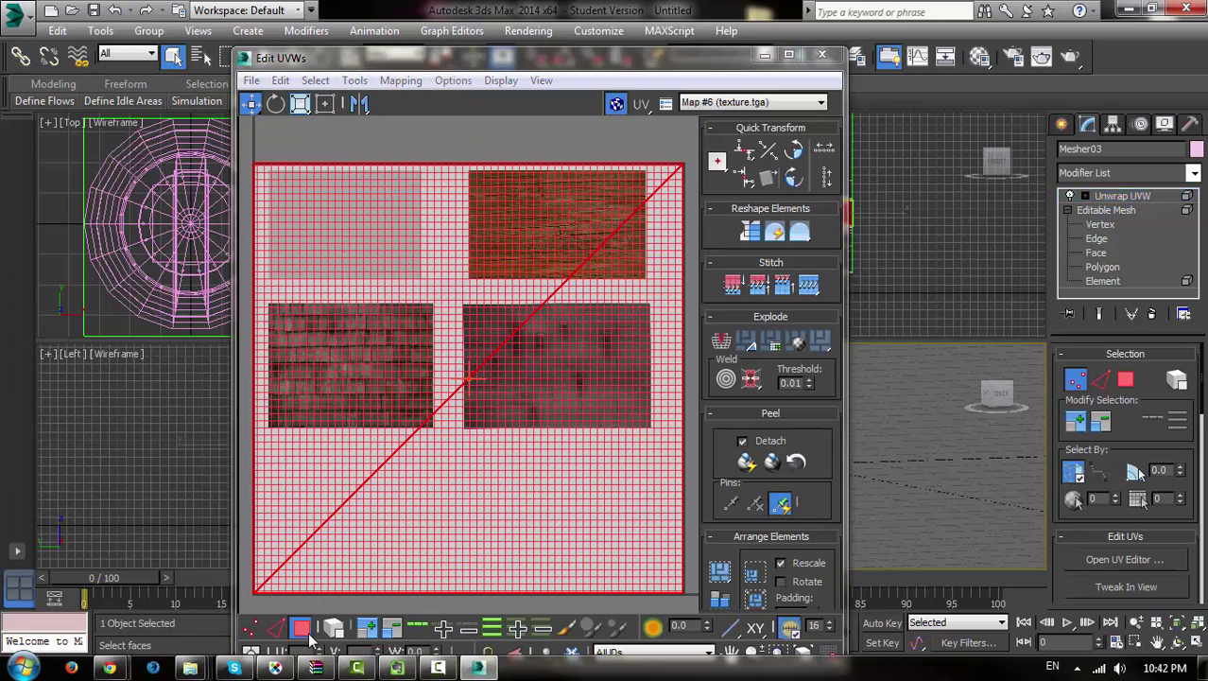
click(454, 80)
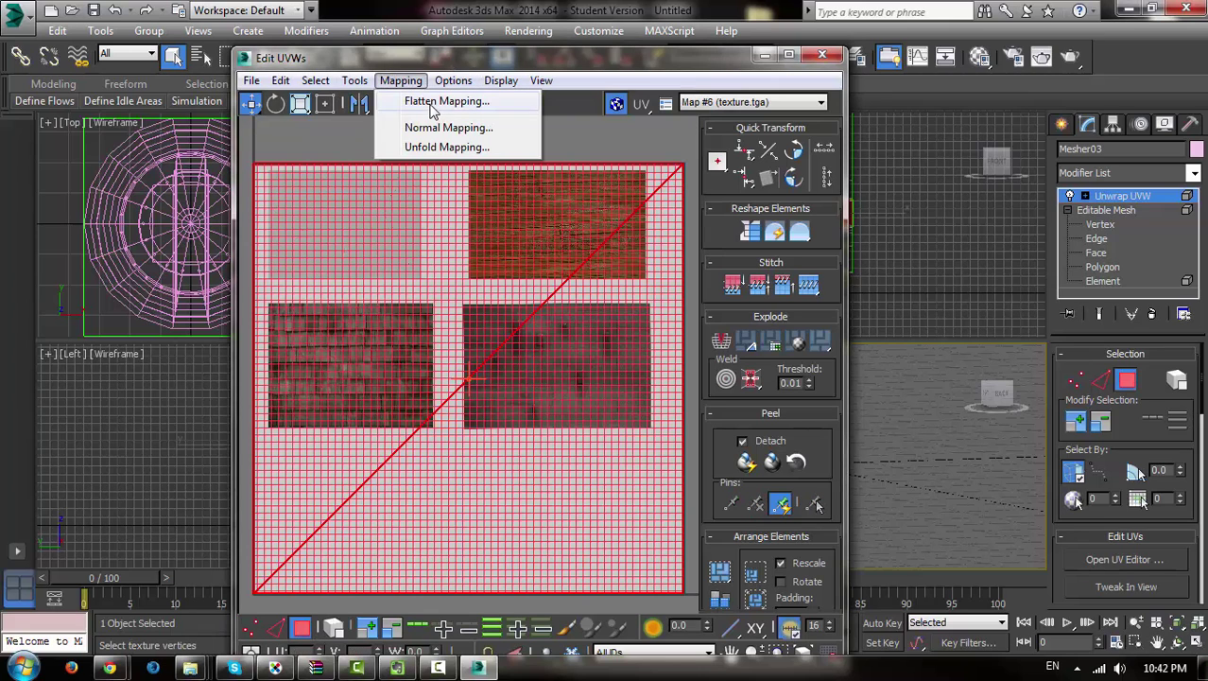
click(430, 110)
click(237, 118)
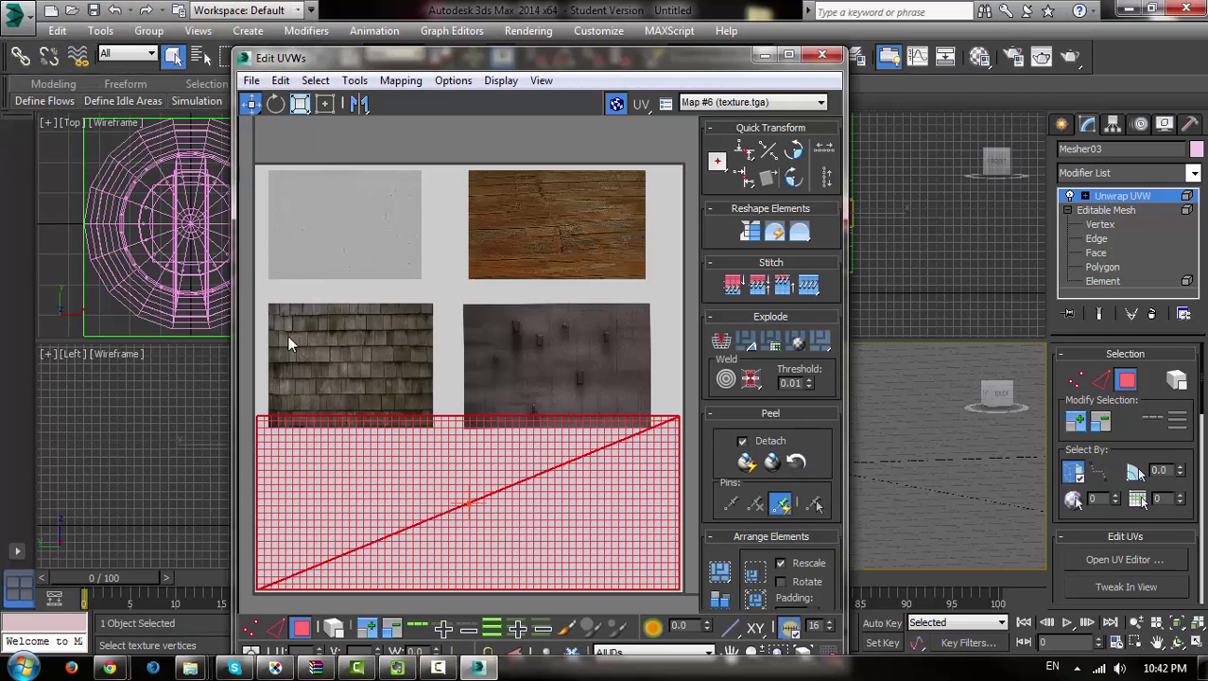
Scale the UVs onto the shingle patch, re-flatten, and squeeze the strip into a square.
click(323, 105)
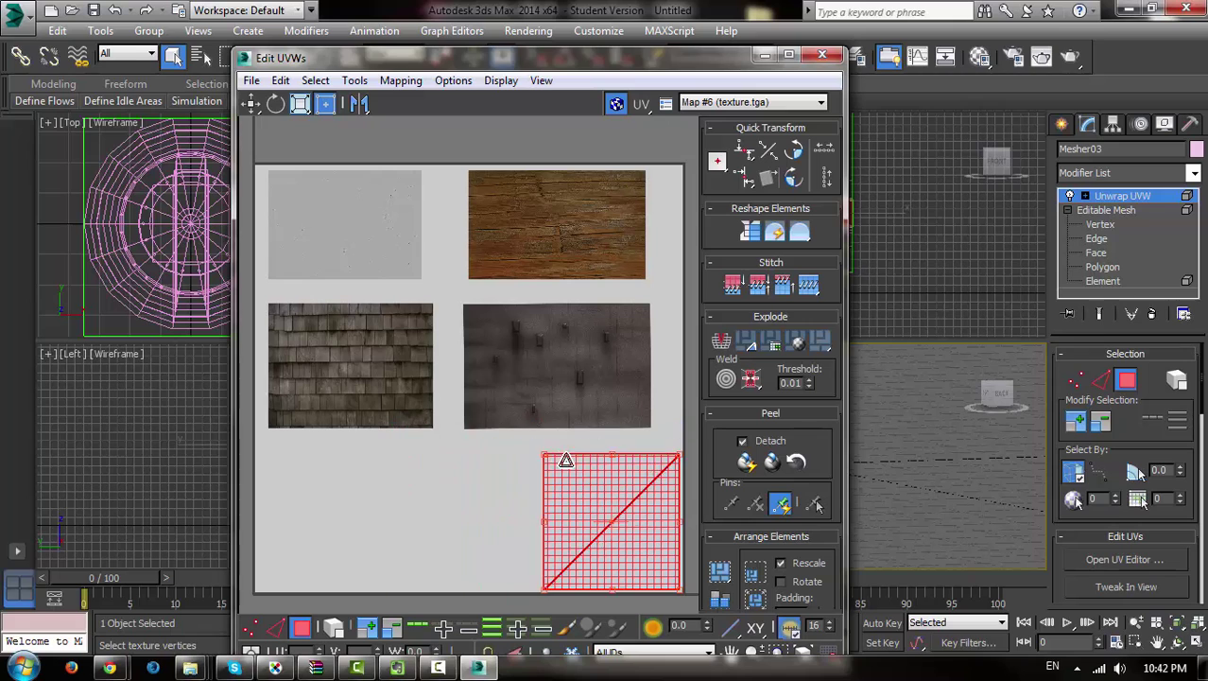
mouse_move(260, 416)
mouse_down()
mouse_move(570, 468)
mouse_move(384, 256)
mouse_up()
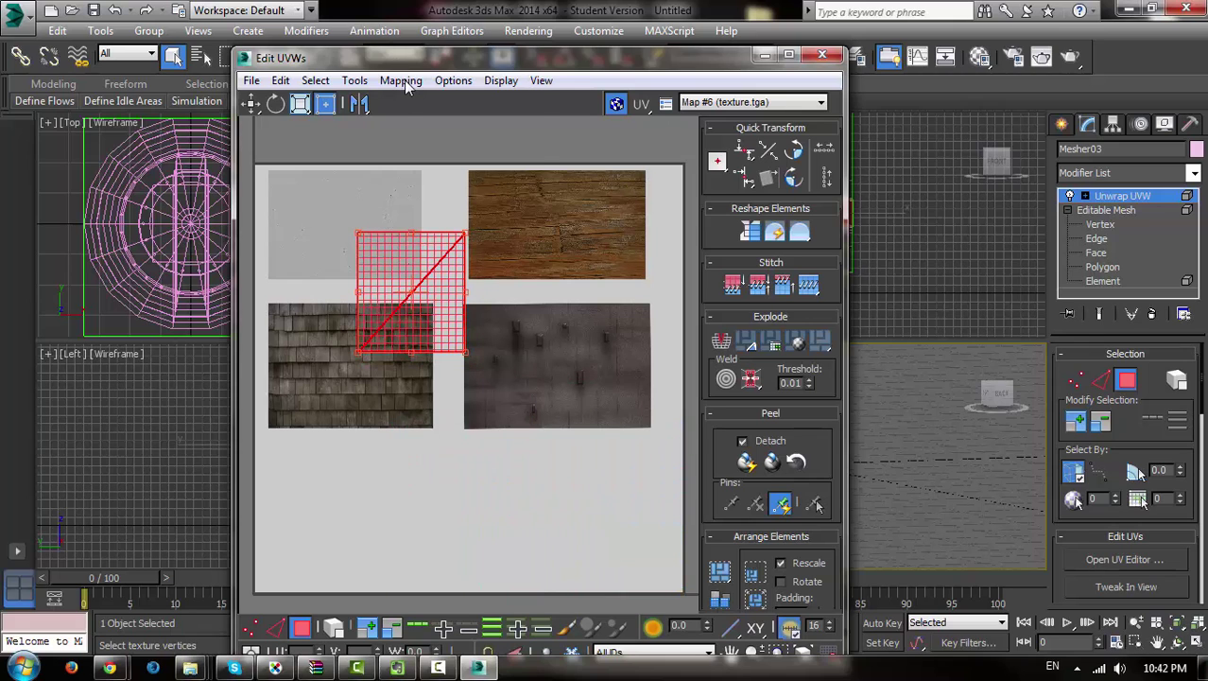
click(400, 80)
click(416, 102)
click(238, 120)
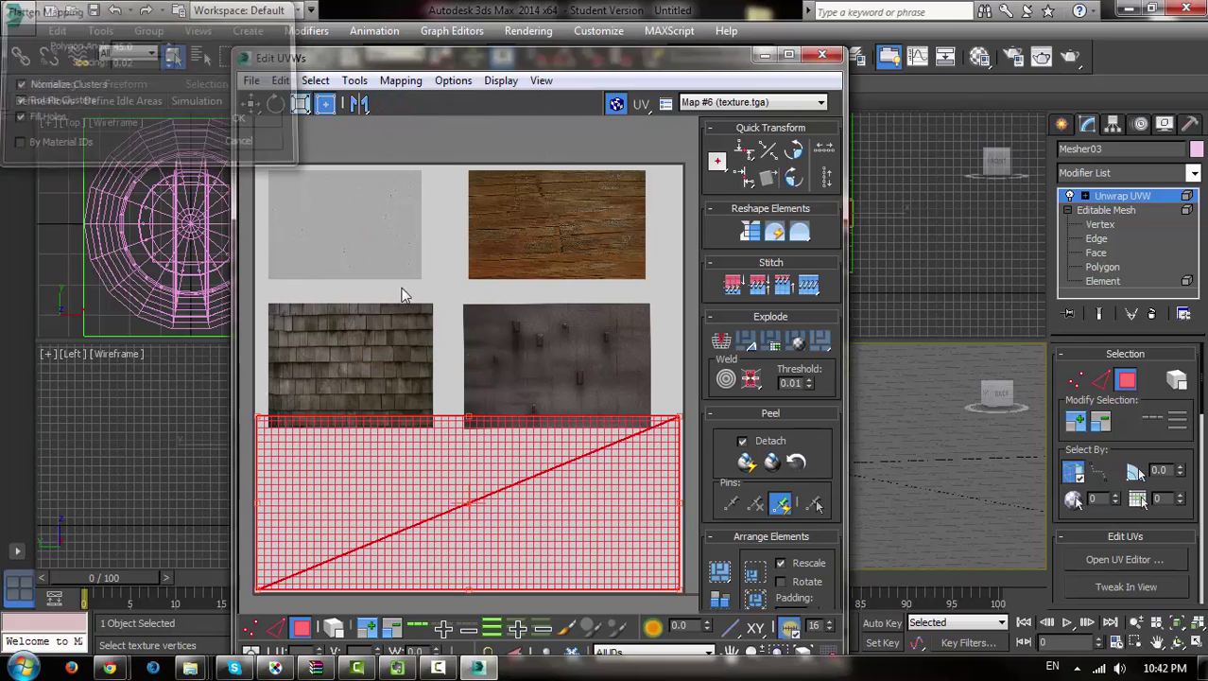
mouse_move(262, 423)
mouse_down()
mouse_move(543, 460)
mouse_move(397, 394)
mouse_move(280, 308)
mouse_move(304, 345)
mouse_move(338, 349)
mouse_up()
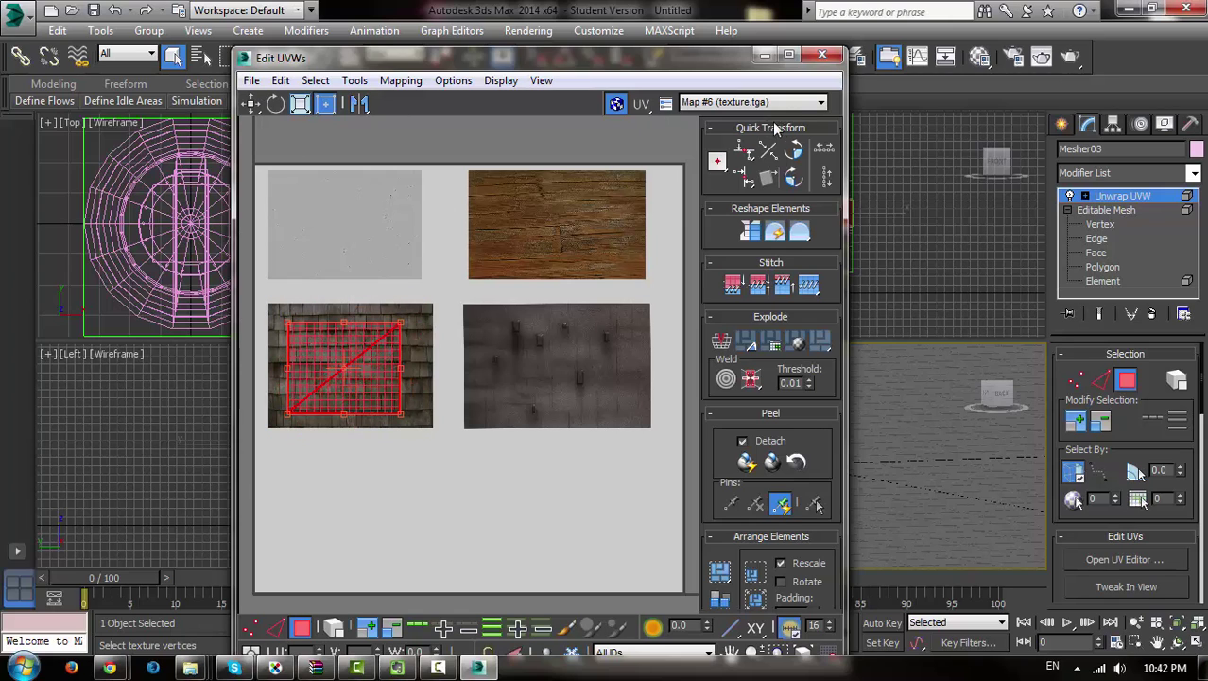
Collapse Mesher03's stack with Collapse All, then orbit and zoom onto the lighthouse.
right_click(1111, 202)
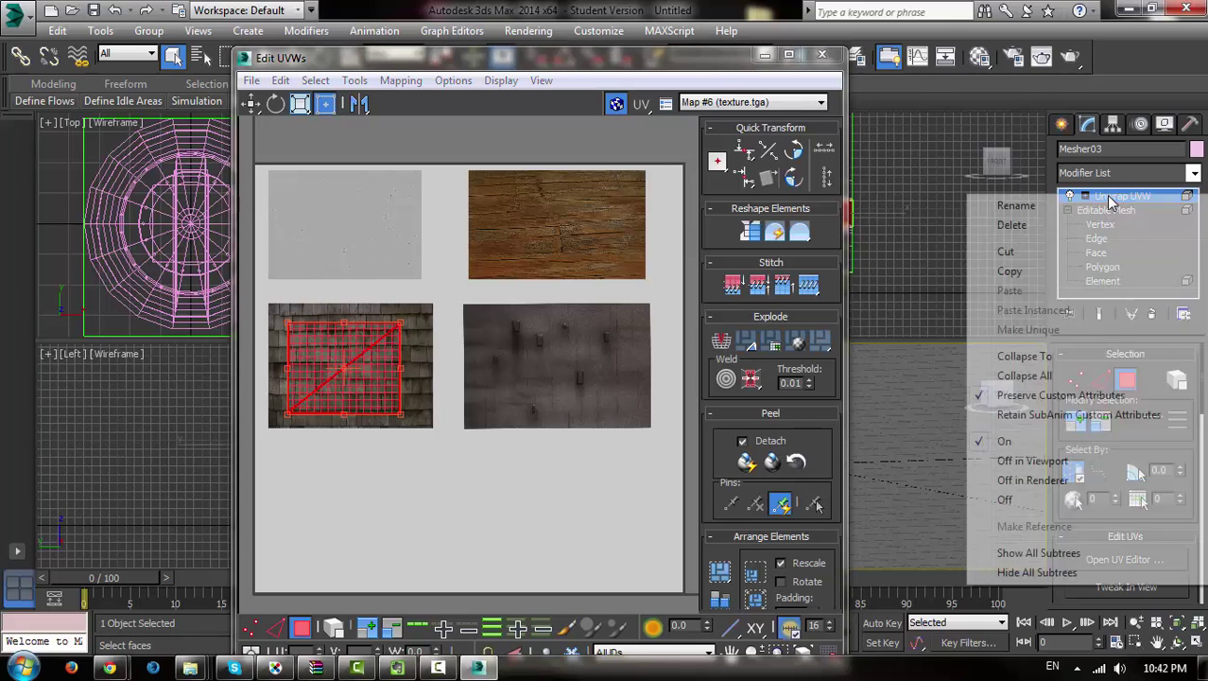
click(1026, 376)
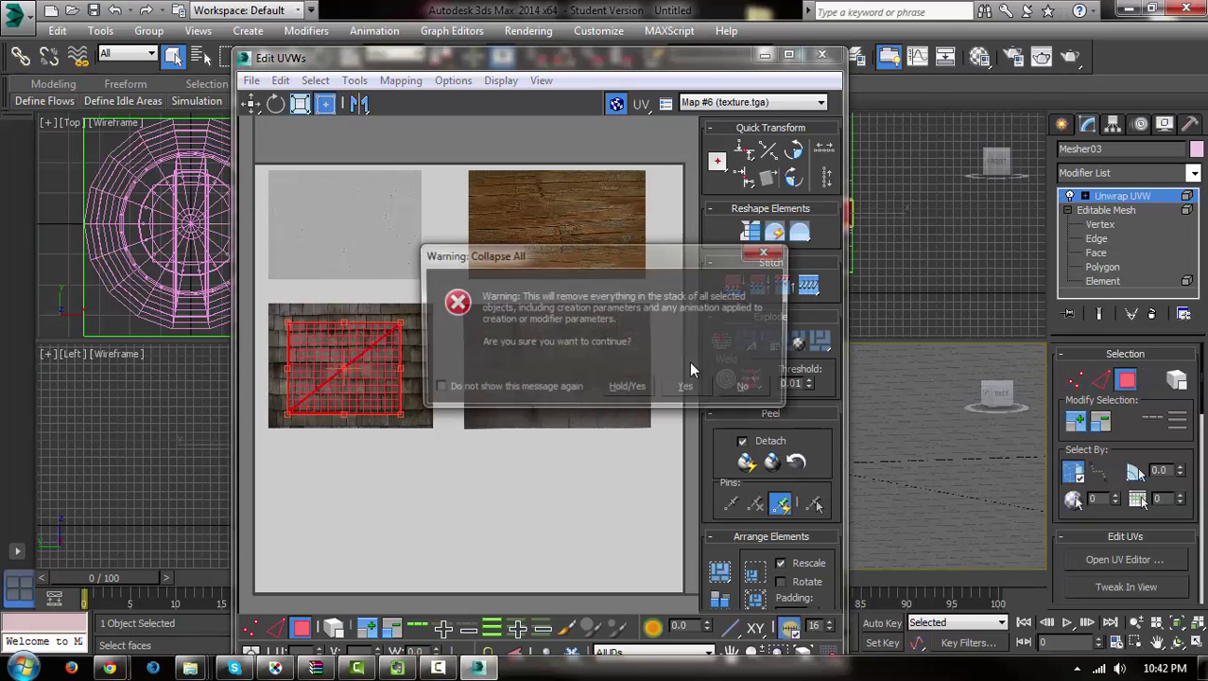
click(689, 385)
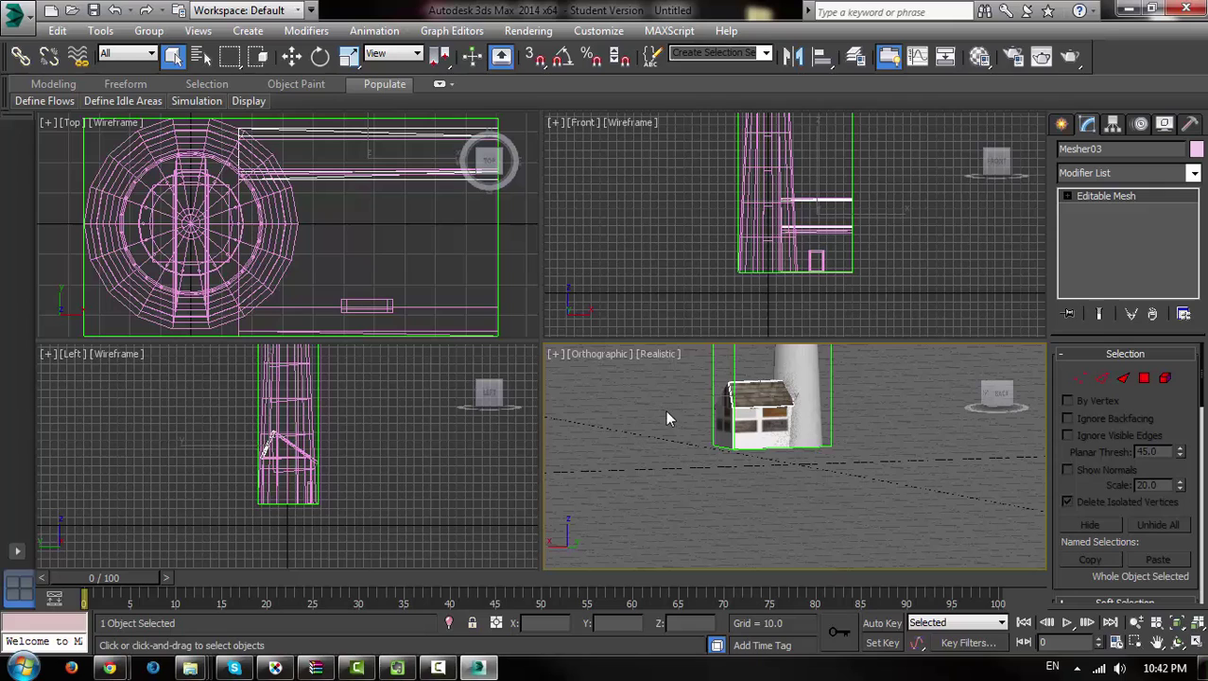
mouse_move(666, 419)
alt+middle_down()
mouse_move(718, 507)
mouse_move(1003, 478)
mouse_move(1001, 508)
alt+middle_up()
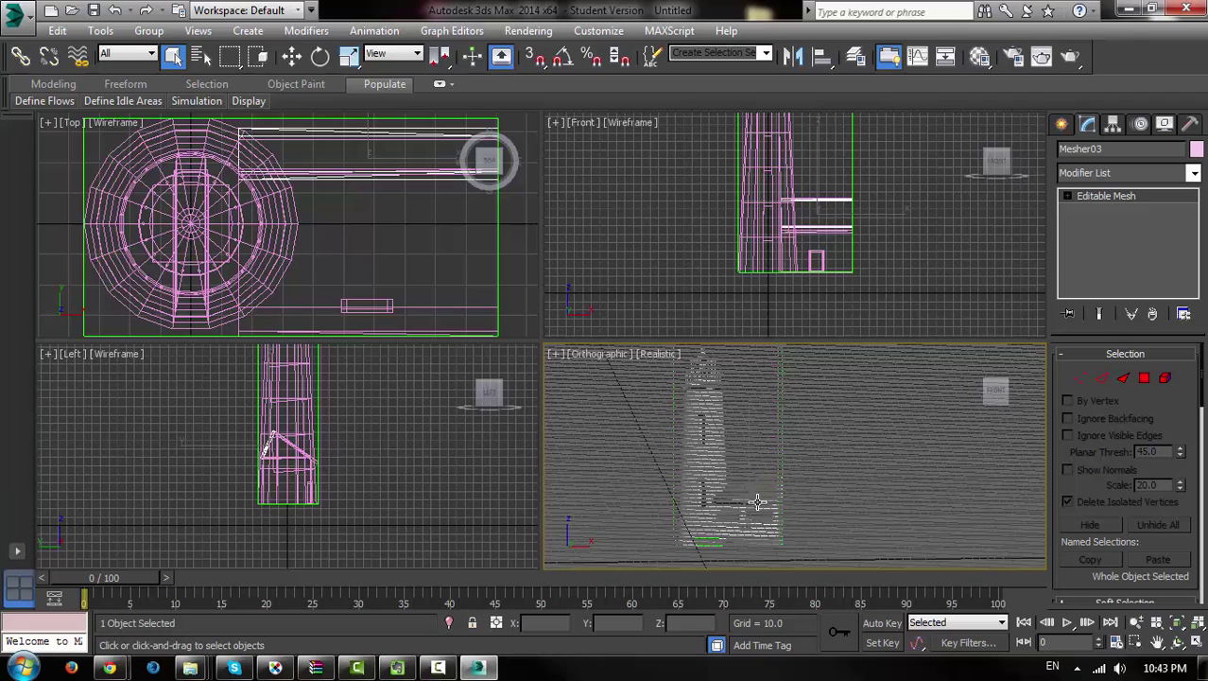
scroll(742, 521, up, 2)
scroll(747, 525, up, 2)
scroll(747, 526, up, 1)
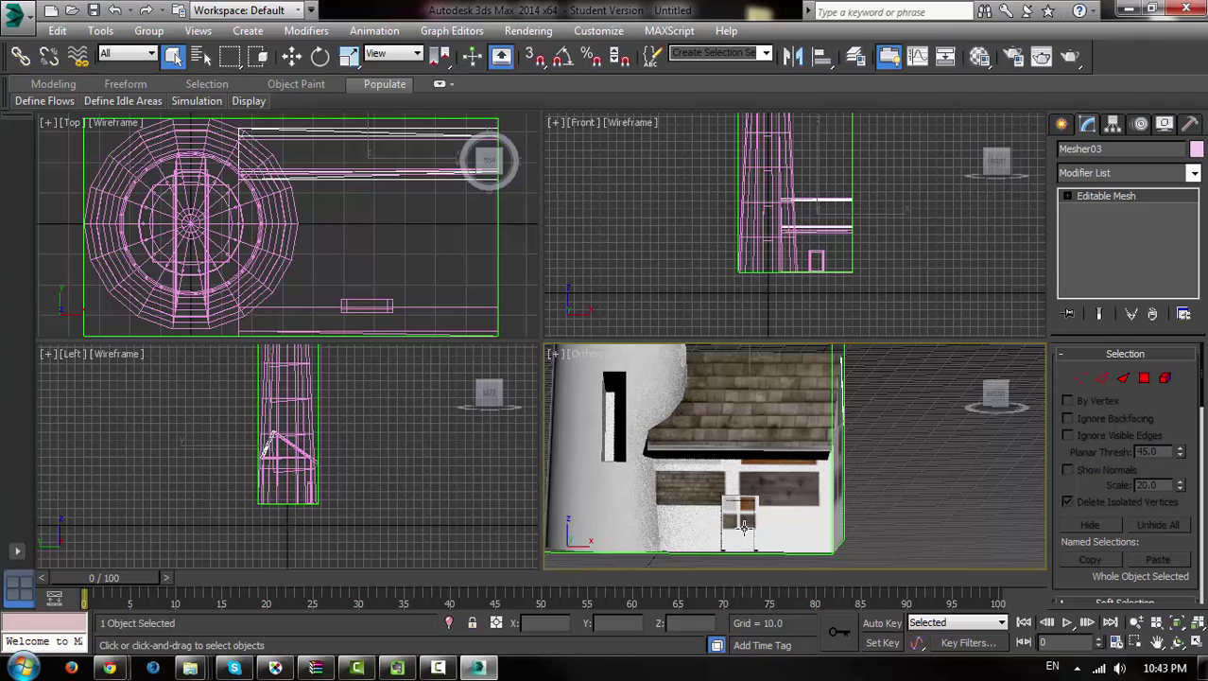
click(1163, 174)
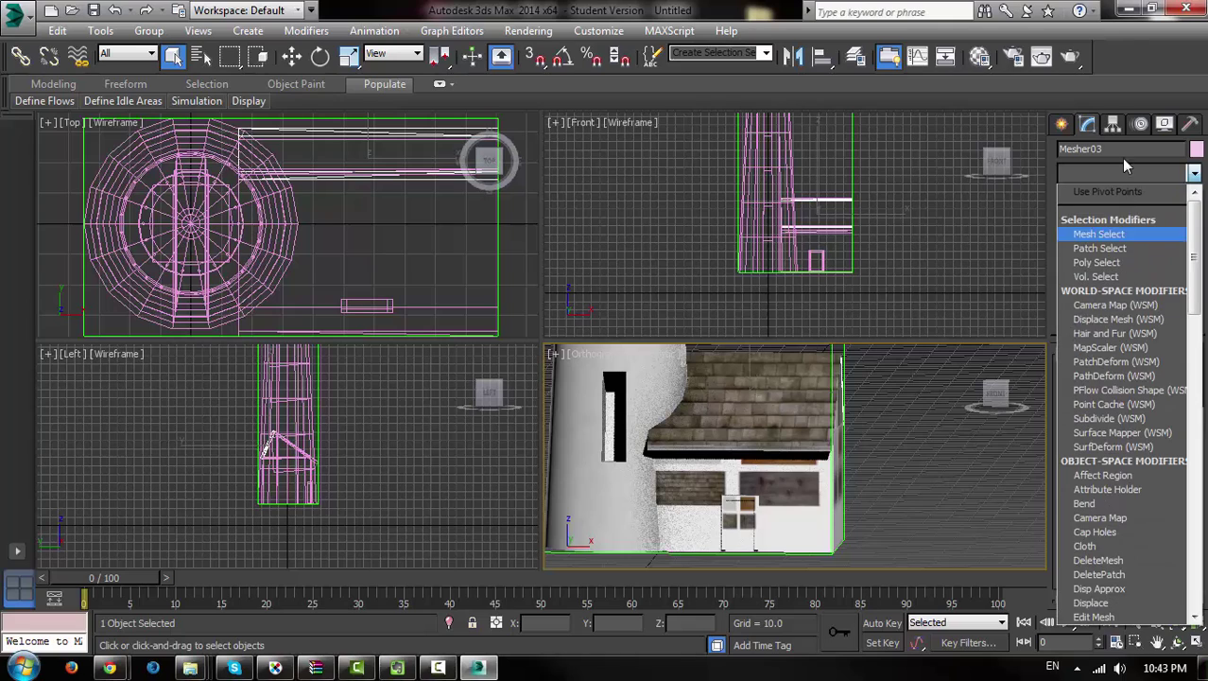
Select the Plane01 element, add Unwrap UVW, and open its UV editor's texture list.
click(742, 510)
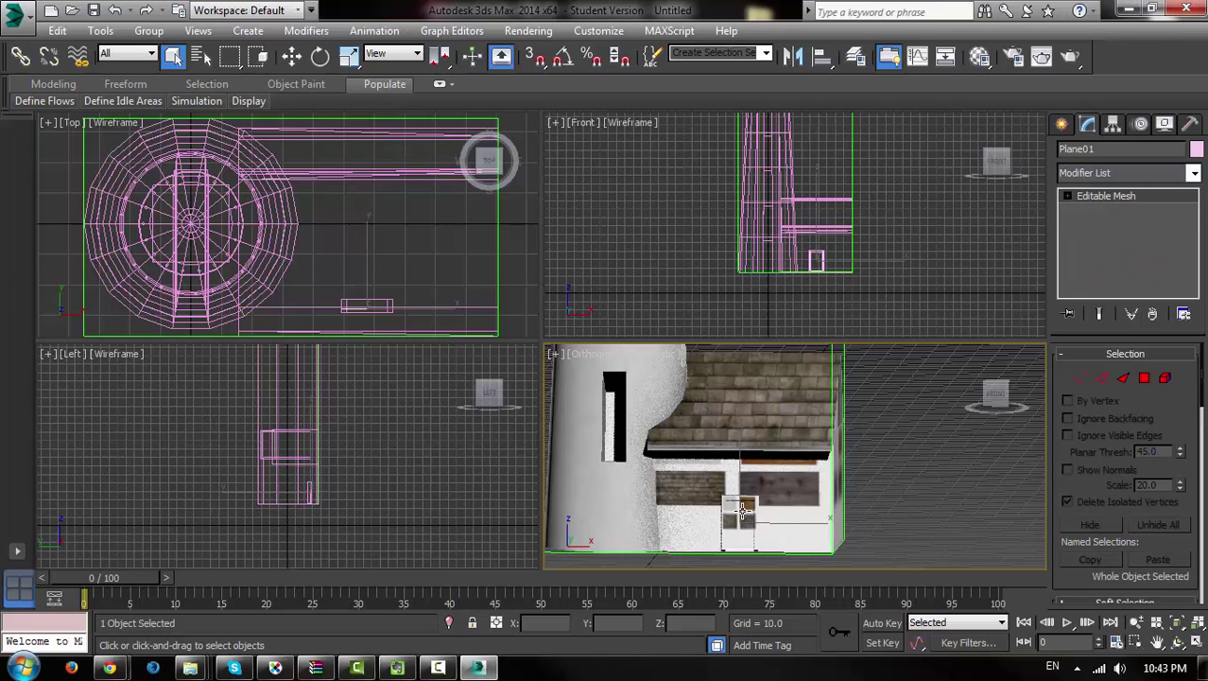
click(1067, 196)
click(1103, 267)
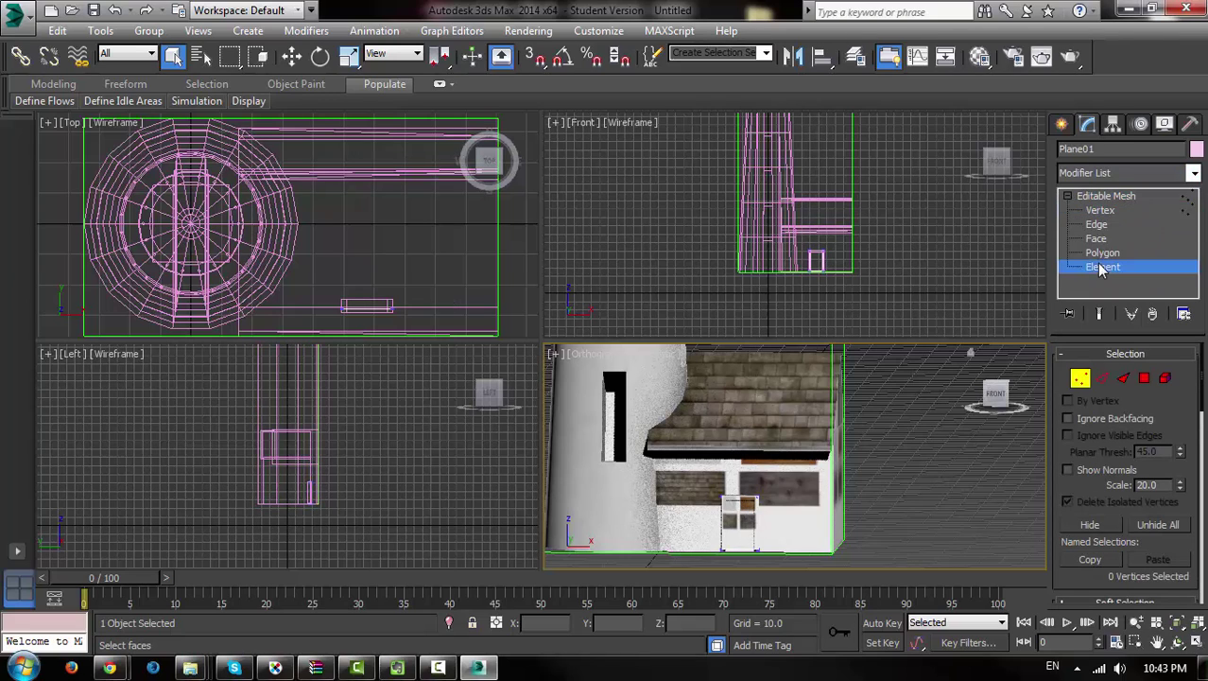
click(759, 483)
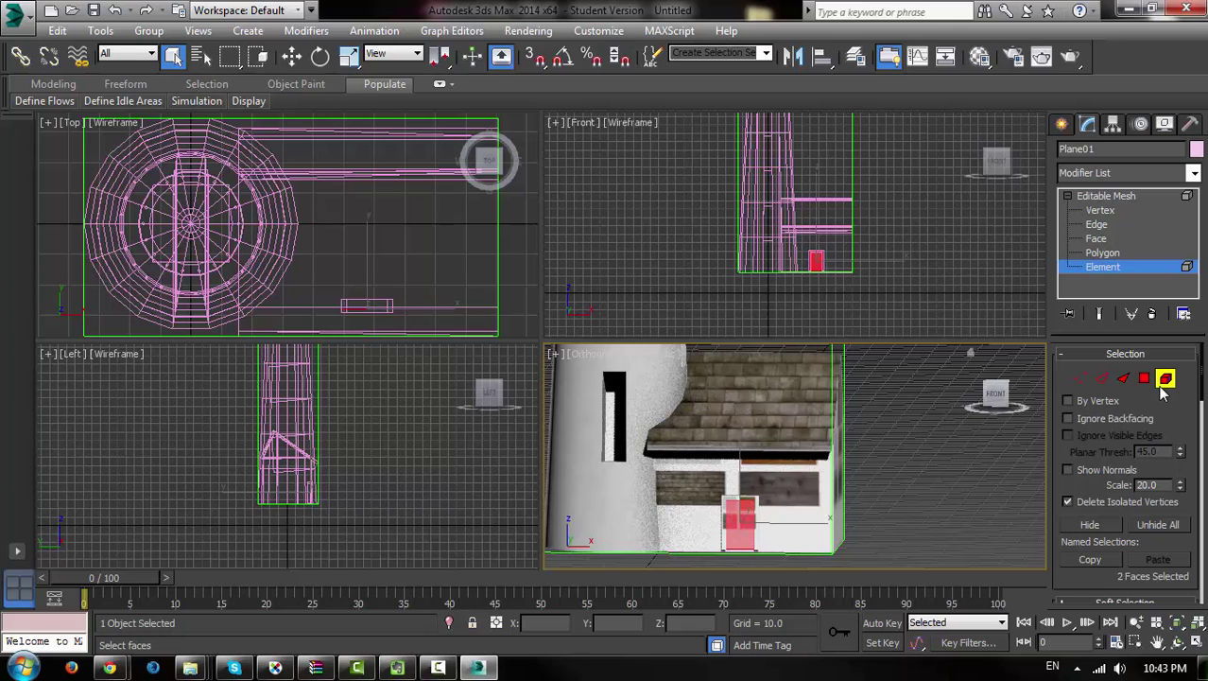
click(1193, 175)
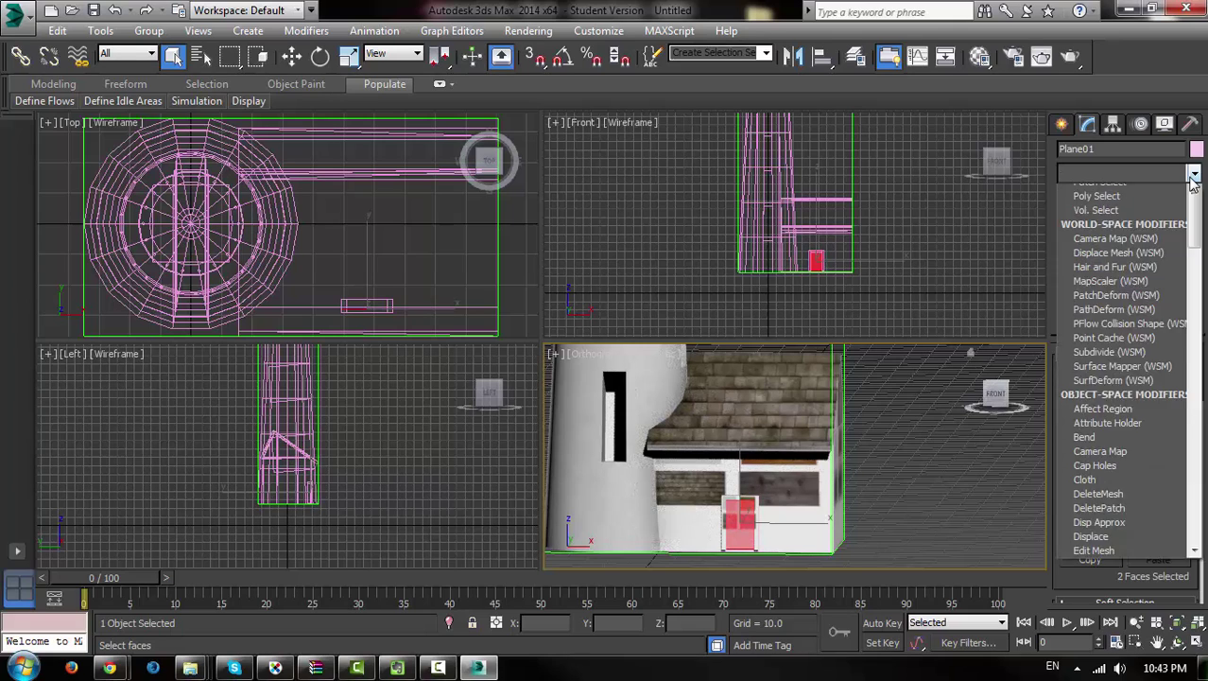
key(u)
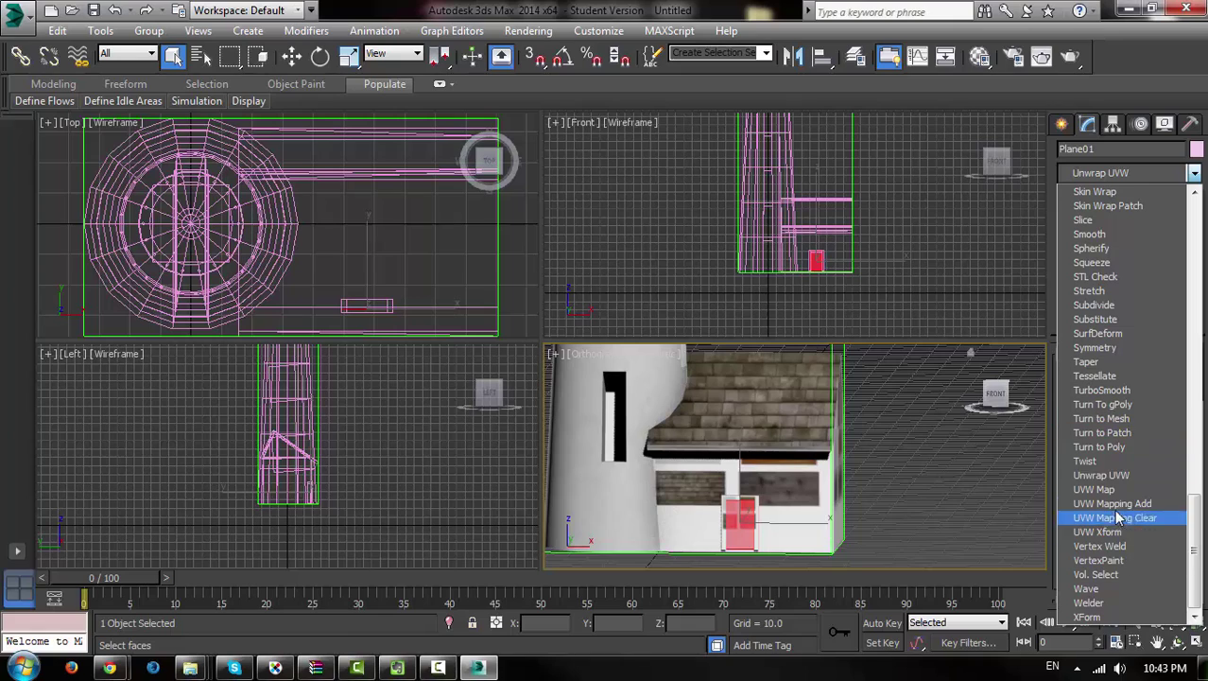
click(1132, 475)
click(1134, 562)
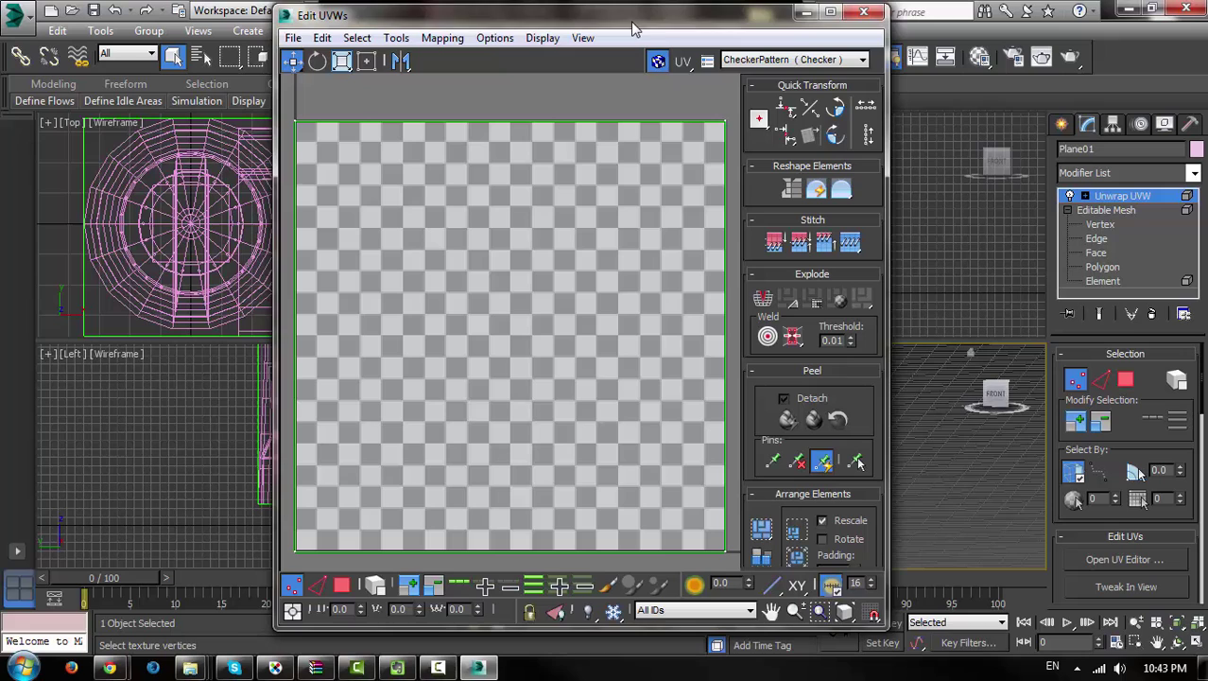
click(761, 61)
Show texture.tga, flatten-map all Plane01 UV faces, and scale them onto the wood planks.
click(761, 89)
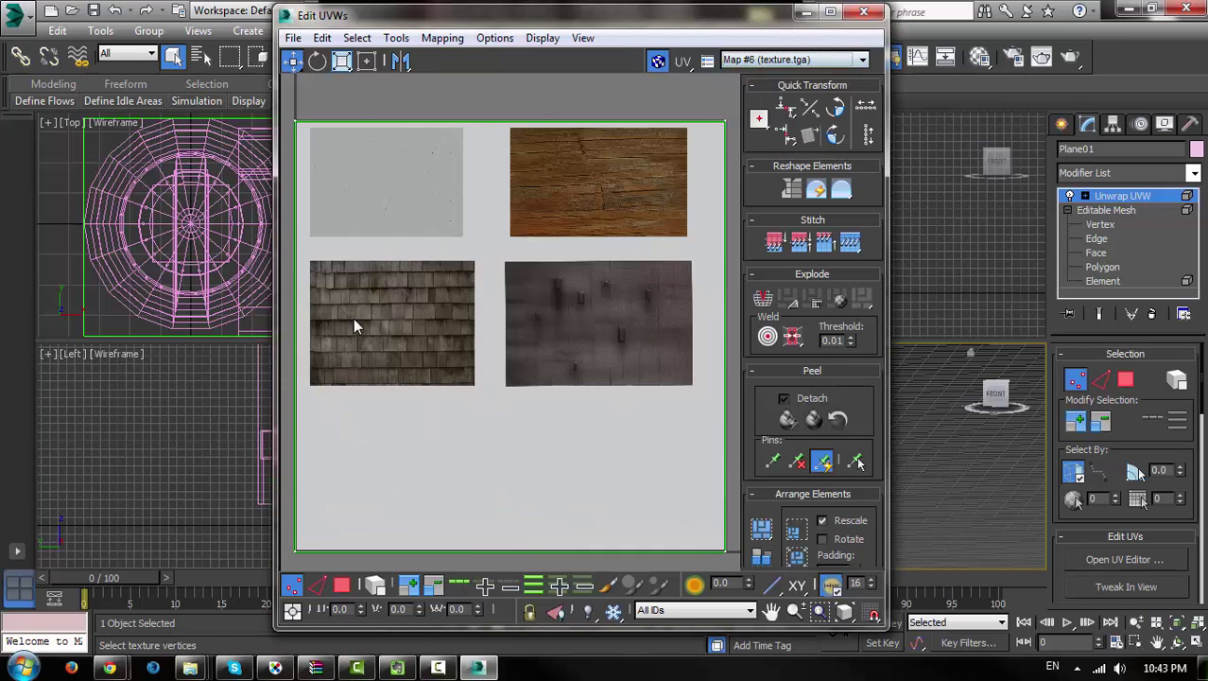
click(342, 584)
key(ctrl+a)
click(443, 38)
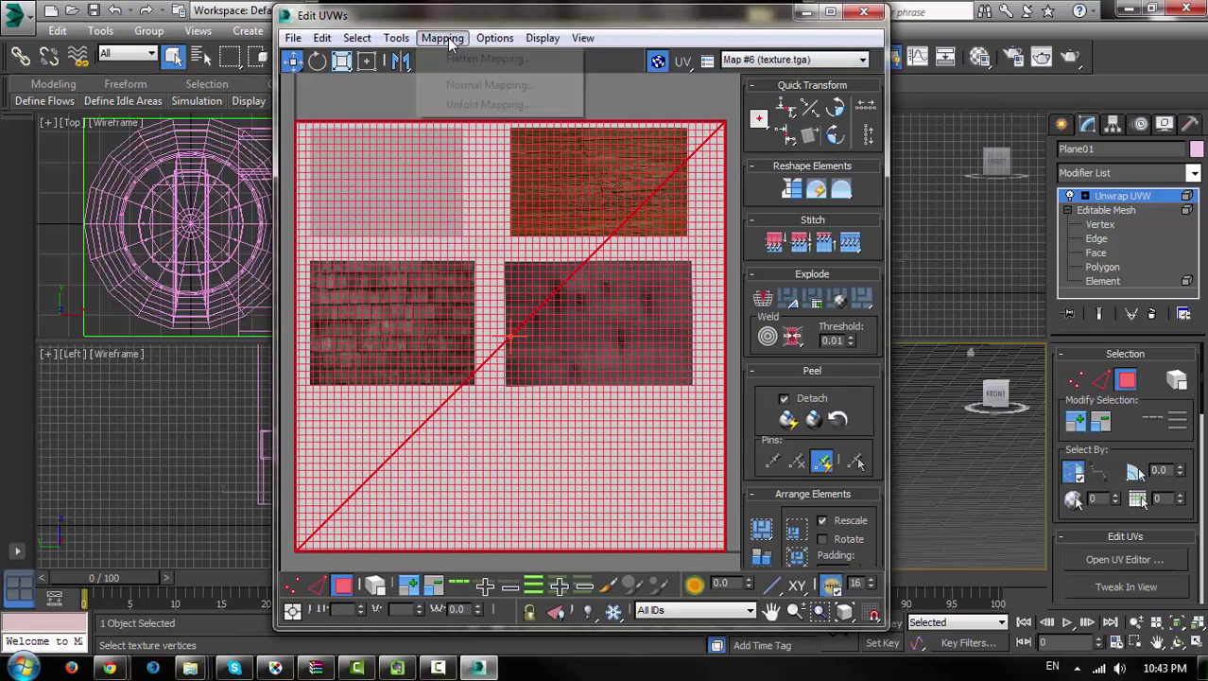
click(450, 58)
click(242, 121)
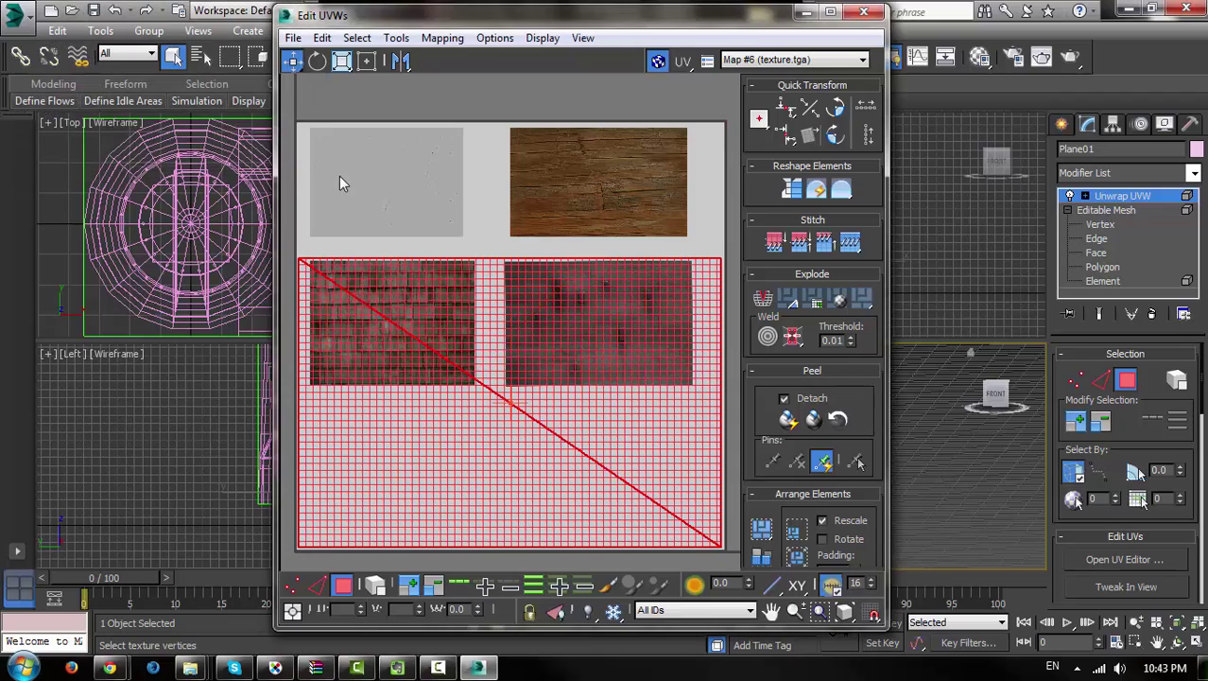
click(366, 63)
mouse_move(322, 276)
mouse_down()
mouse_move(626, 404)
mouse_move(615, 441)
mouse_move(638, 454)
mouse_move(584, 151)
mouse_move(599, 146)
mouse_up()
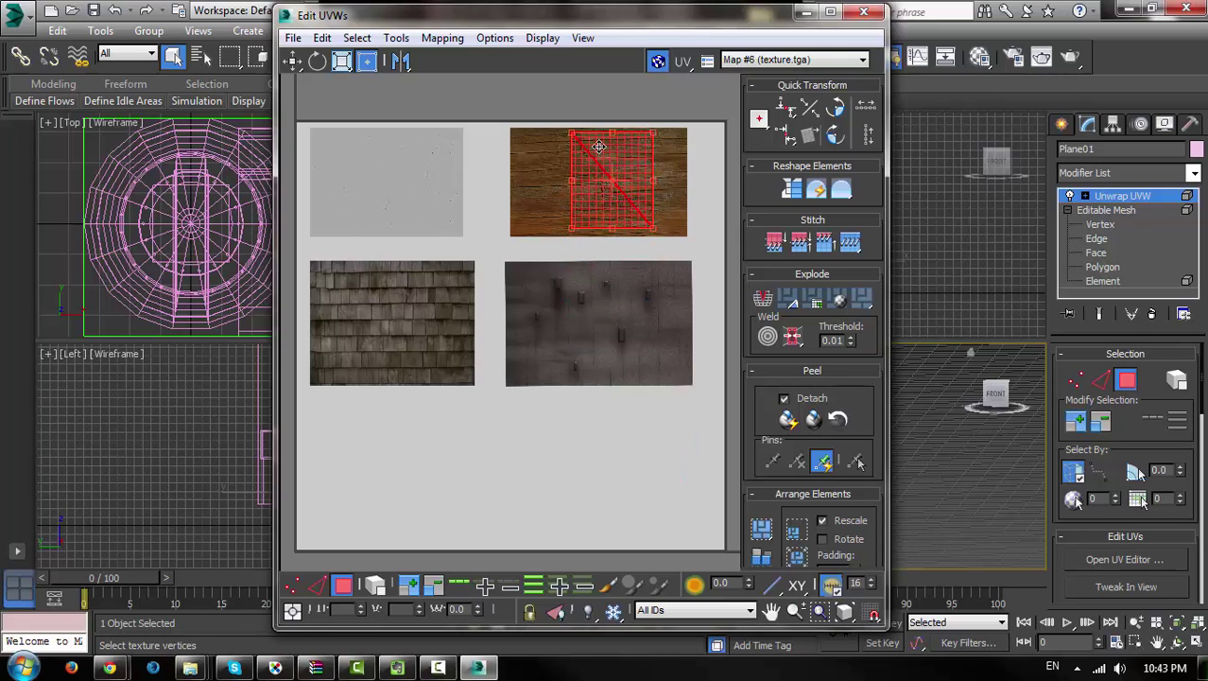
Collapse Plane01's entire modifier stack into an Editable Mesh, confirming the warning.
right_click(1116, 201)
click(1026, 378)
click(682, 461)
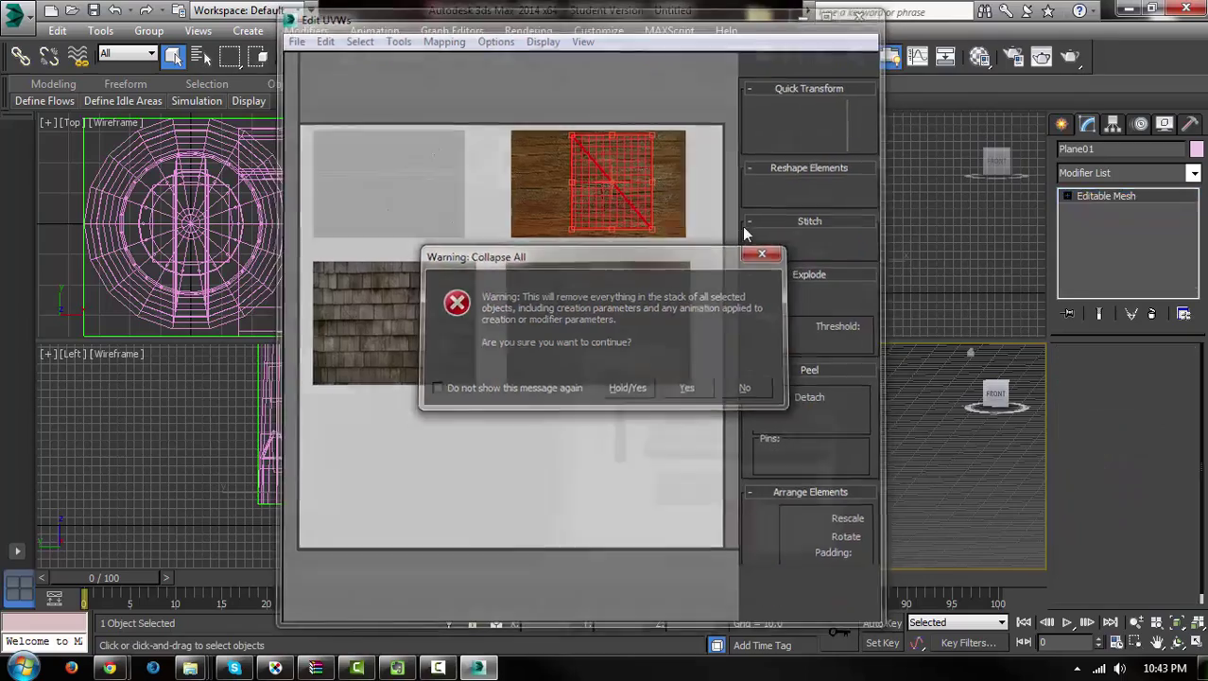
Orbit and zoom the Orthographic view to inspect the textured lighthouse and house.
alt+middle_drag(742, 491, 814, 496)
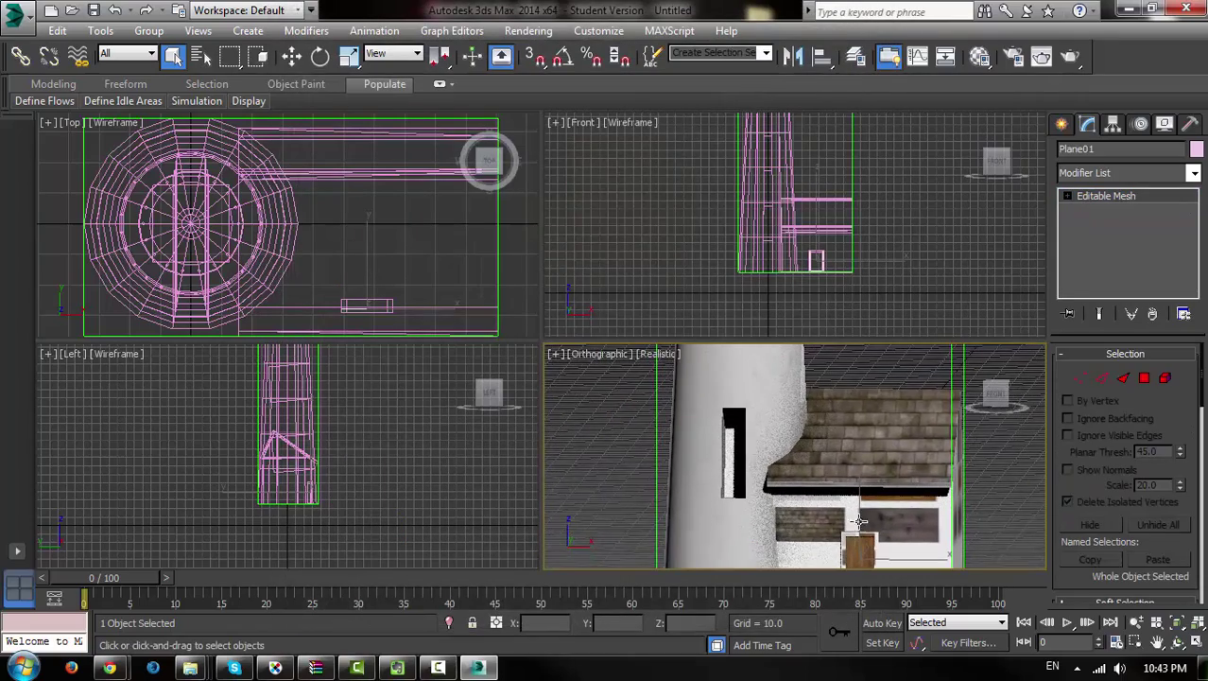
scroll(813, 496, down, 2)
scroll(813, 496, down, 2)
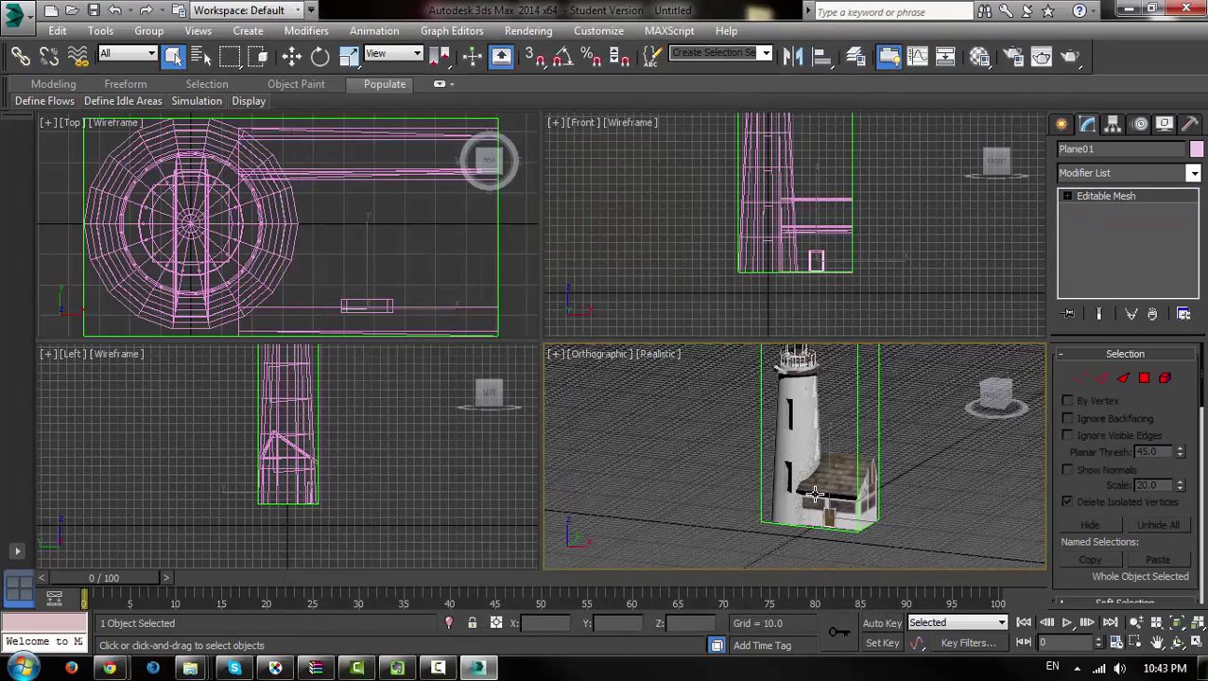
mouse_move(813, 496)
alt+middle_down()
mouse_move(695, 481)
mouse_move(550, 434)
mouse_move(531, 502)
mouse_move(759, 583)
mouse_move(822, 472)
mouse_move(854, 487)
alt+middle_up()
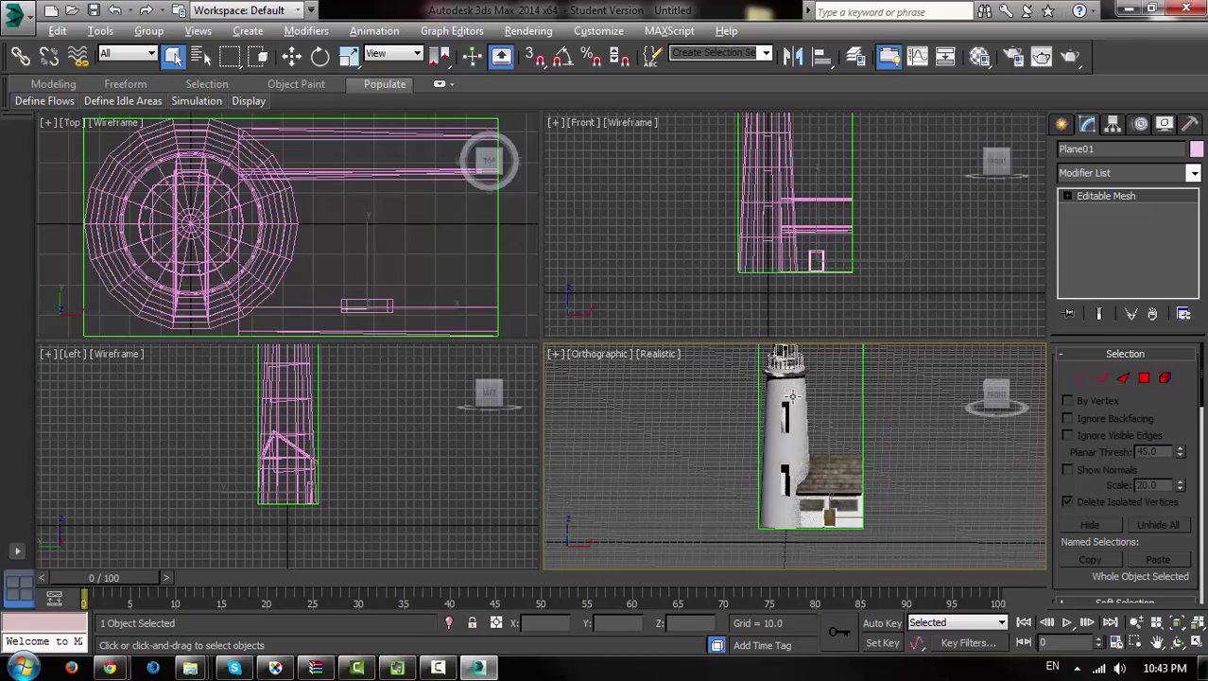
alt+middle_drag(794, 396, 795, 407)
Start an export and navigate to the Beacon folder on the Desktop.
click(29, 24)
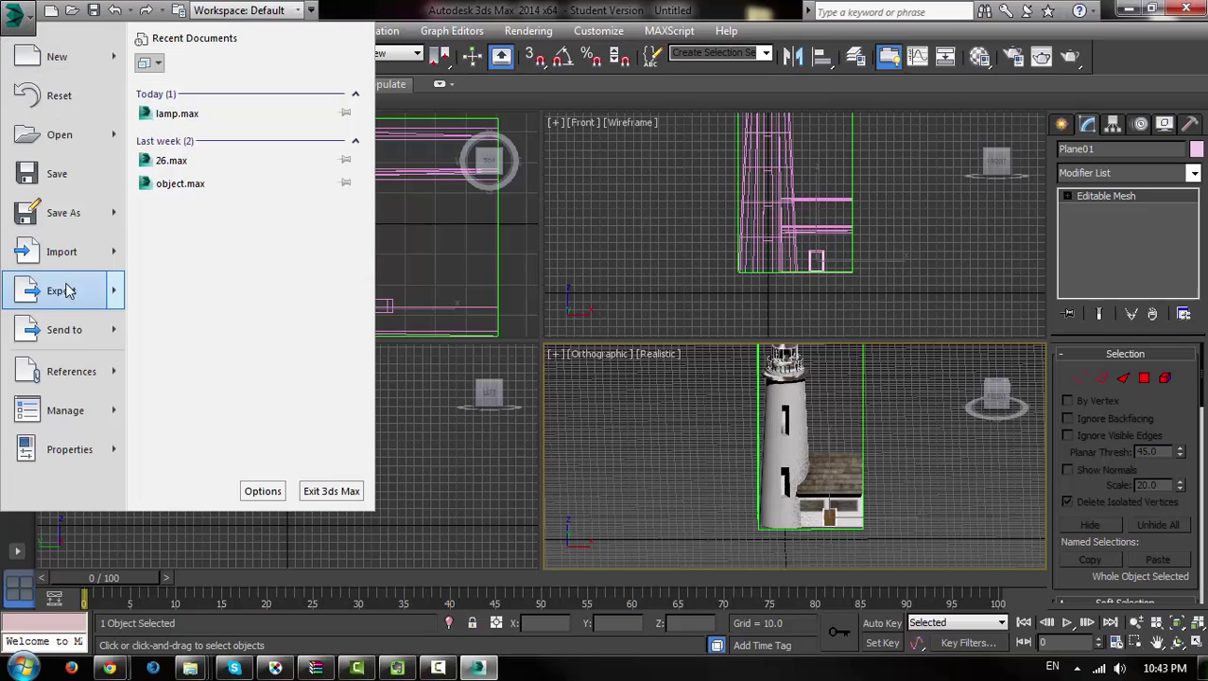
mouse_move(67, 290)
click(165, 96)
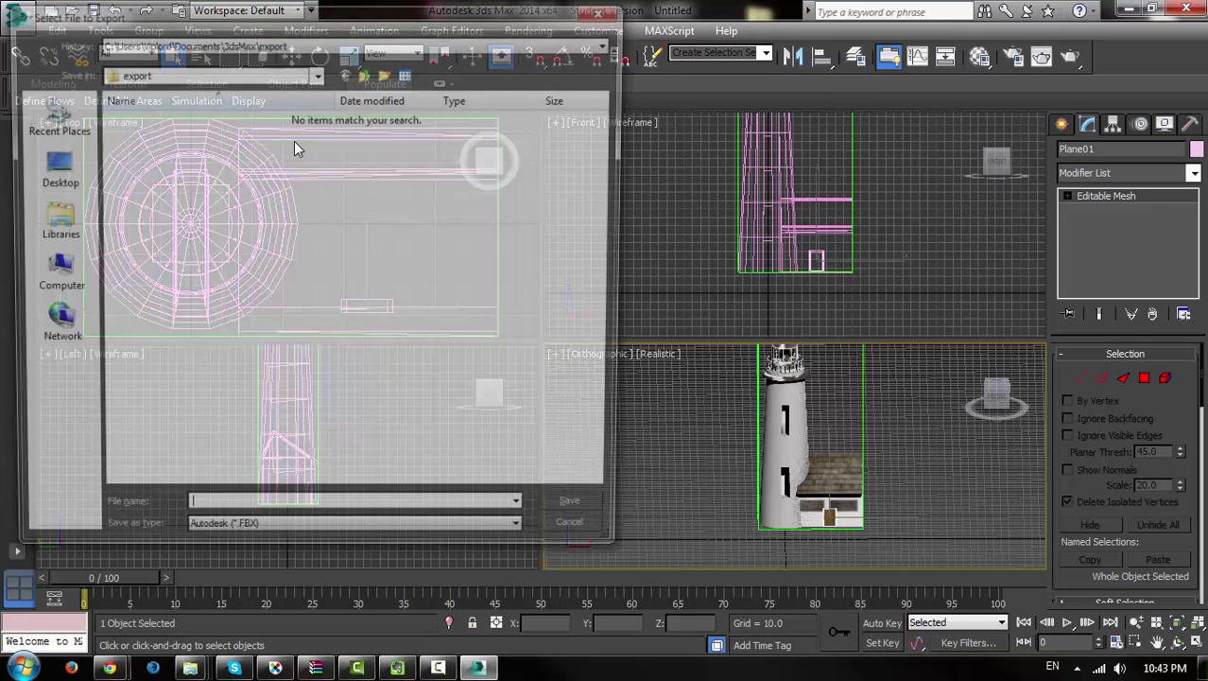
click(57, 175)
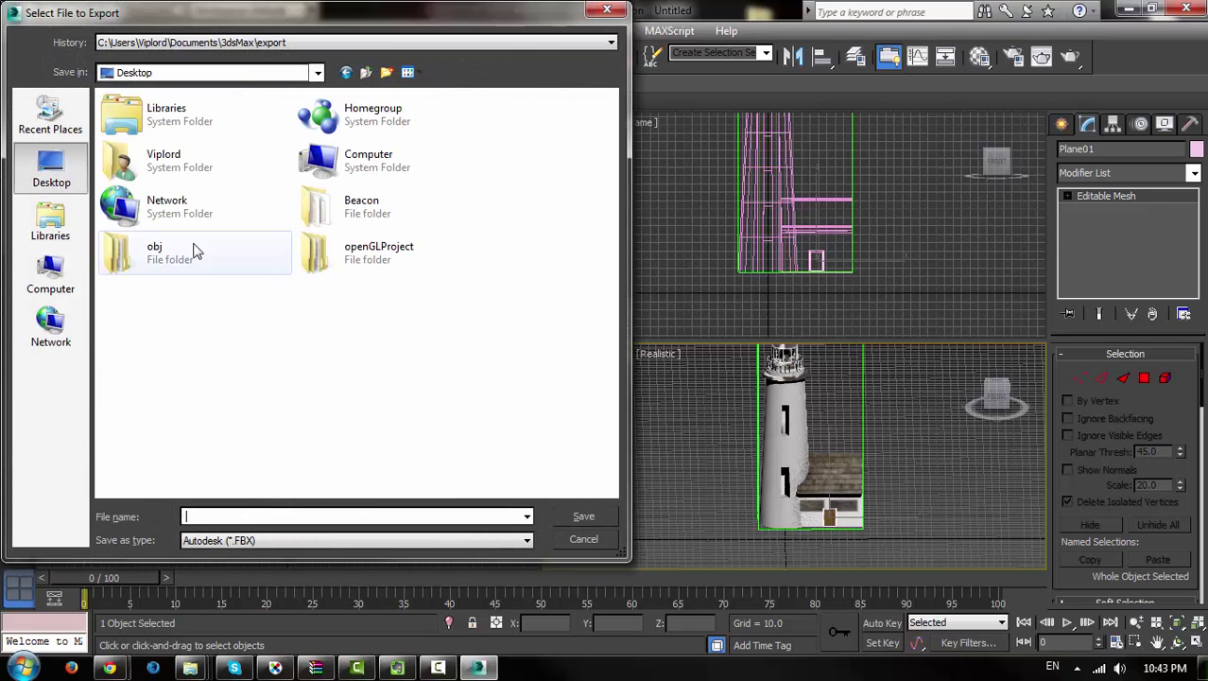
click(283, 257)
double_click(357, 206)
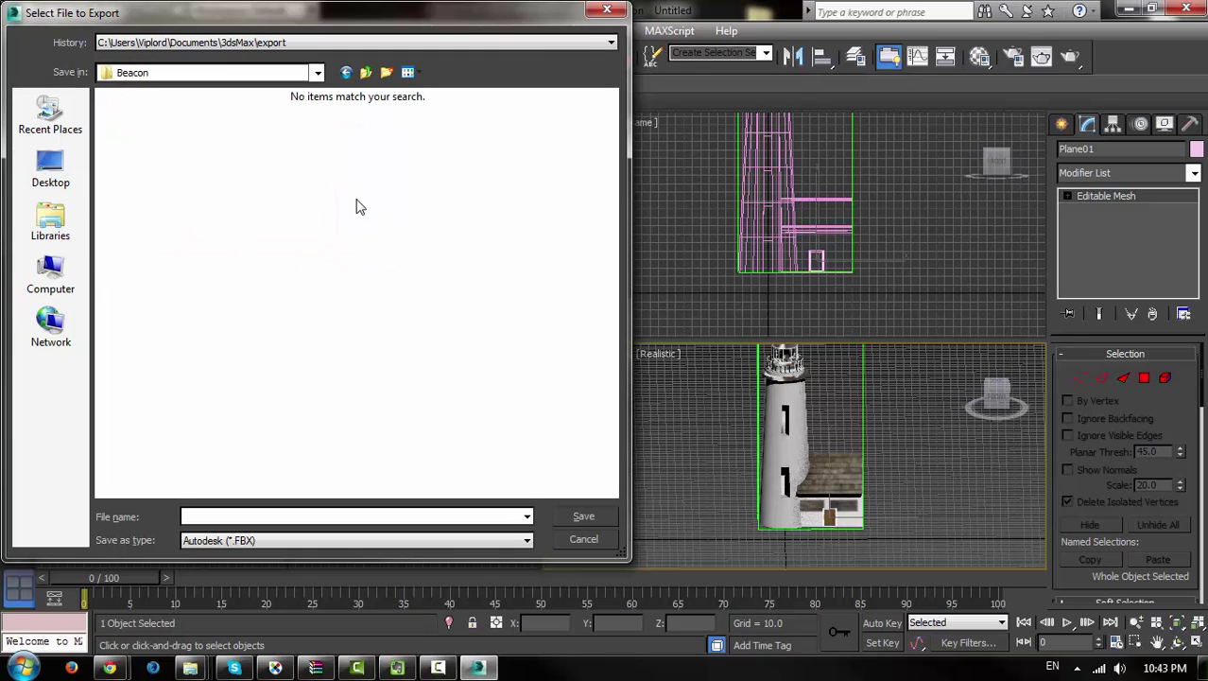
Save as type gw::OBJ-Exporter (*.OBJ) with file name beacon.
click(343, 549)
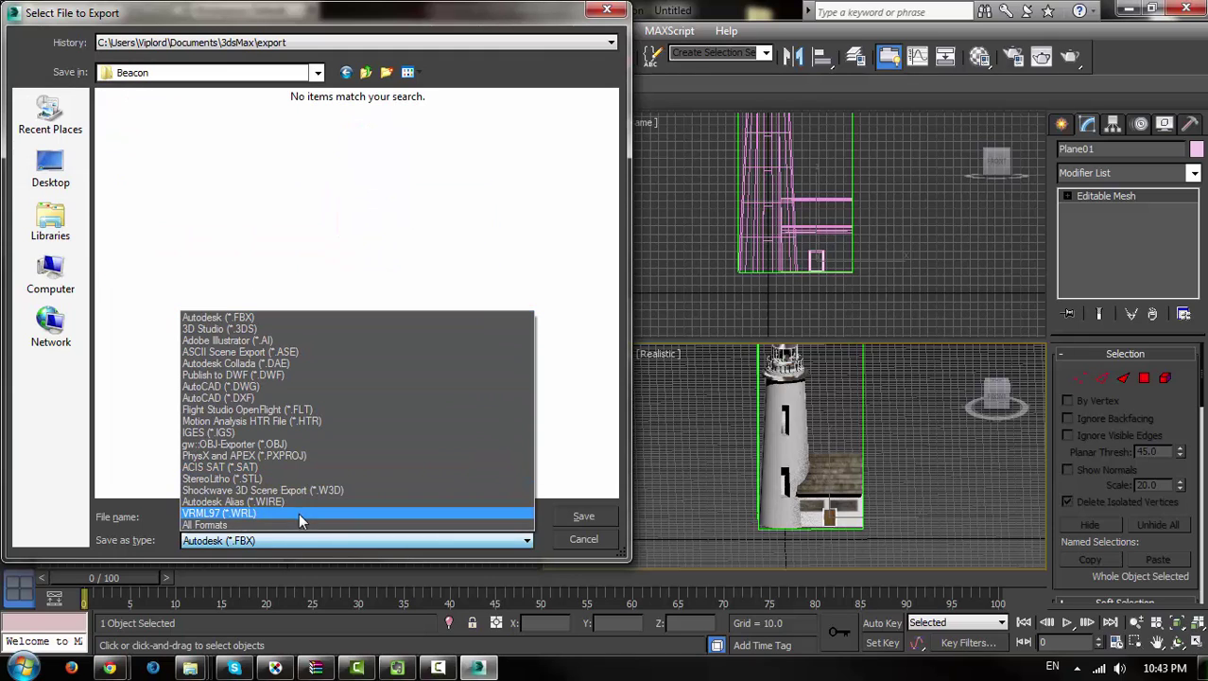
click(284, 444)
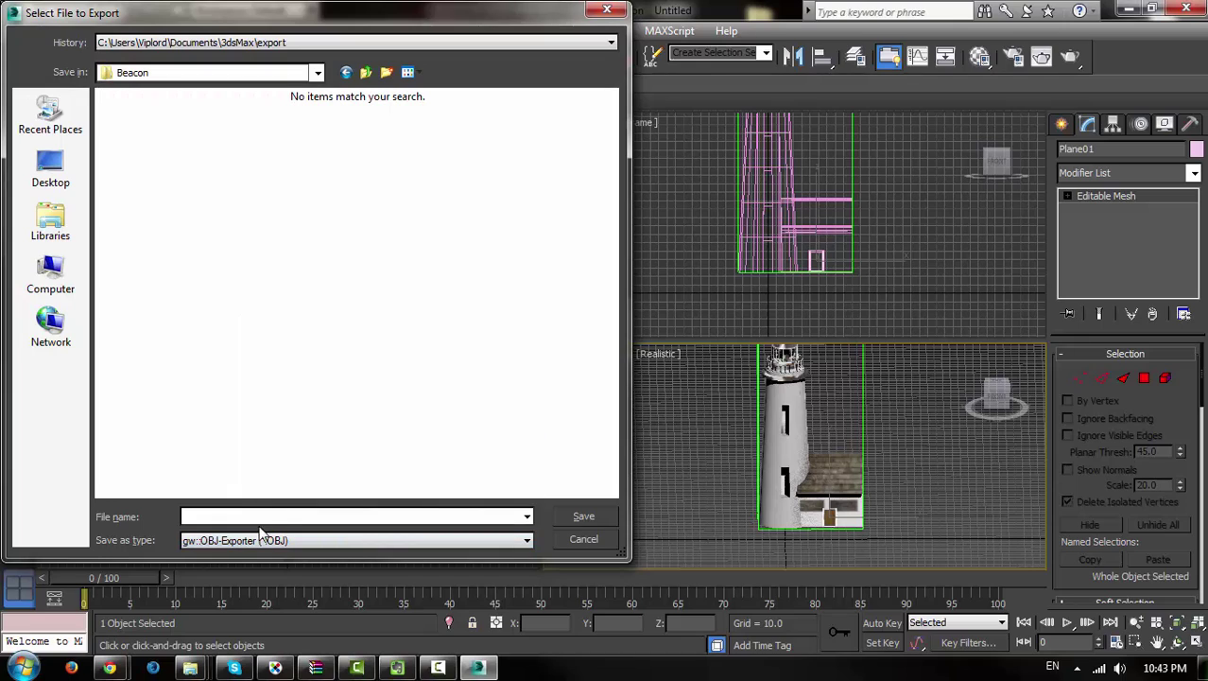
click(264, 515)
text(beacon)
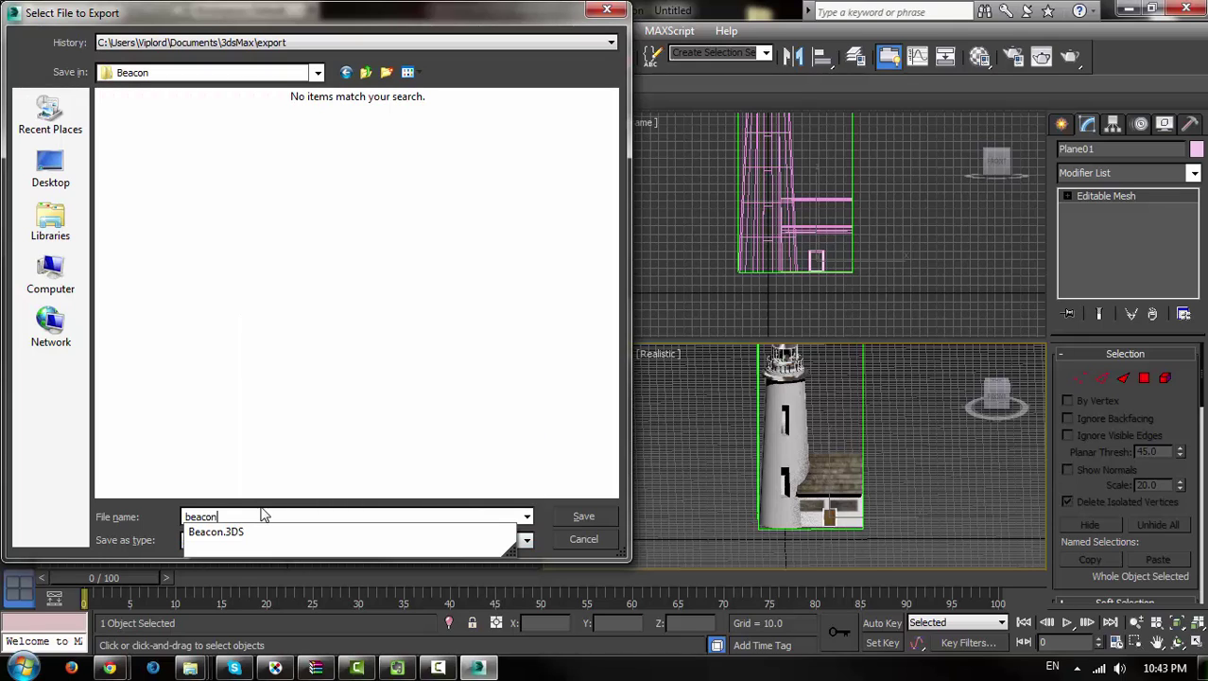
click(583, 517)
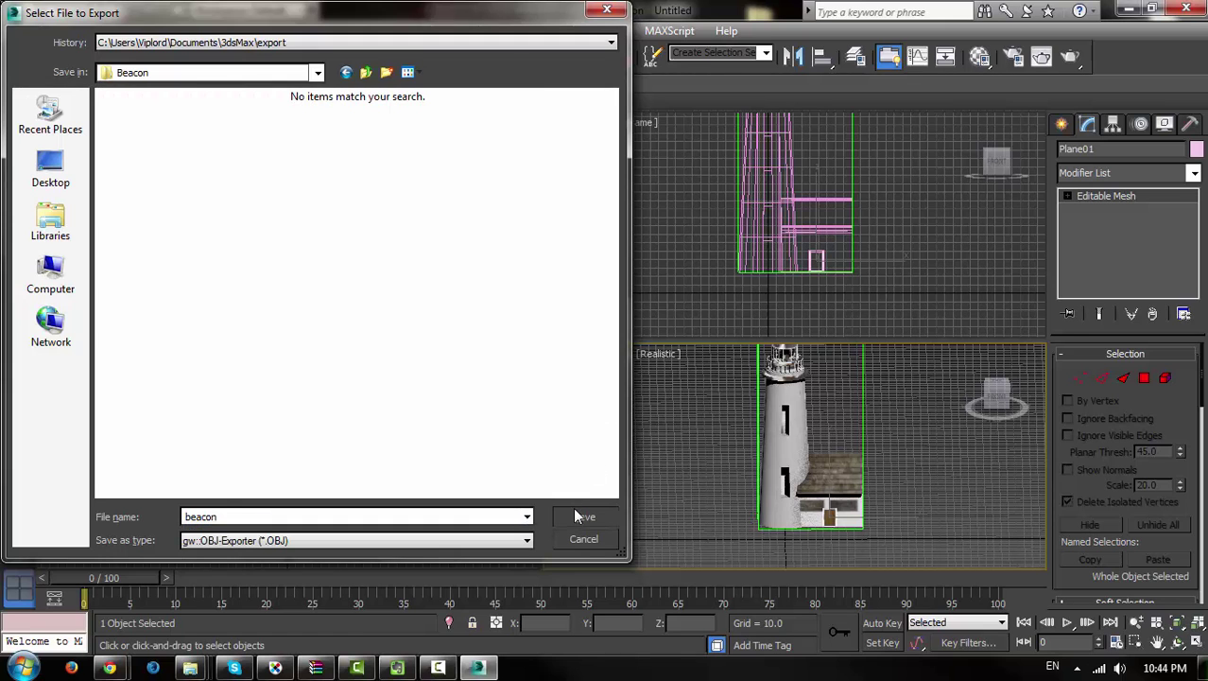
Run the OBJ export with default options, close the results, and minimize 3ds Max.
click(529, 474)
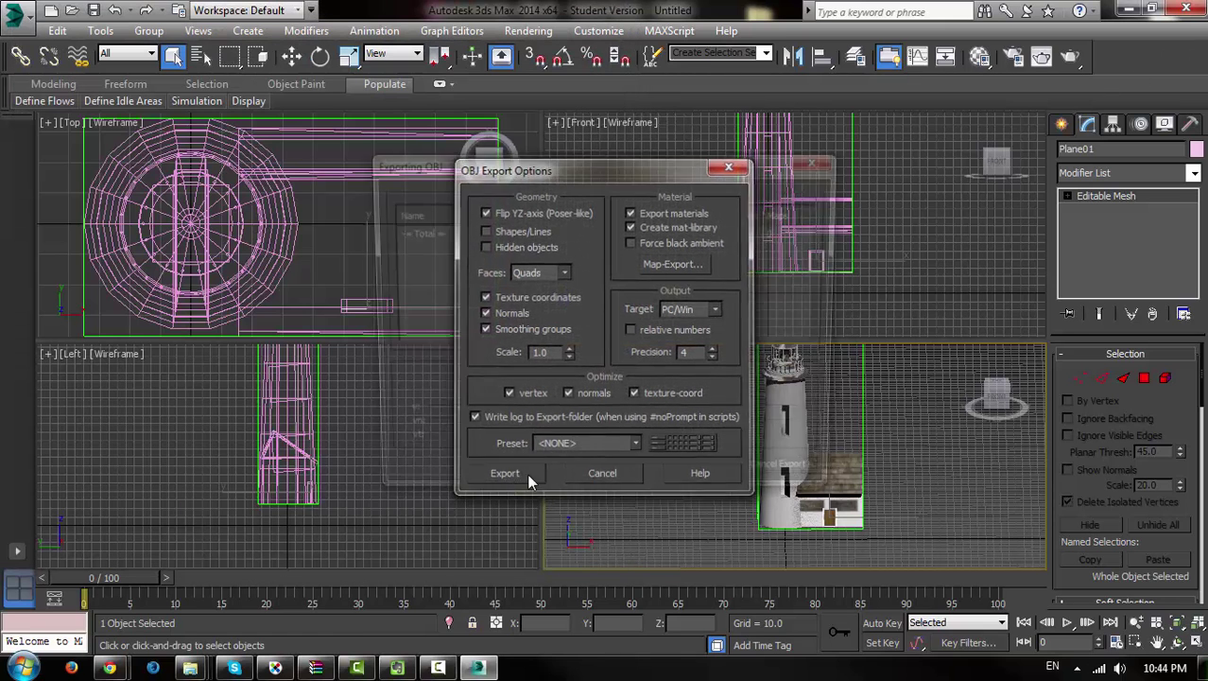
click(794, 480)
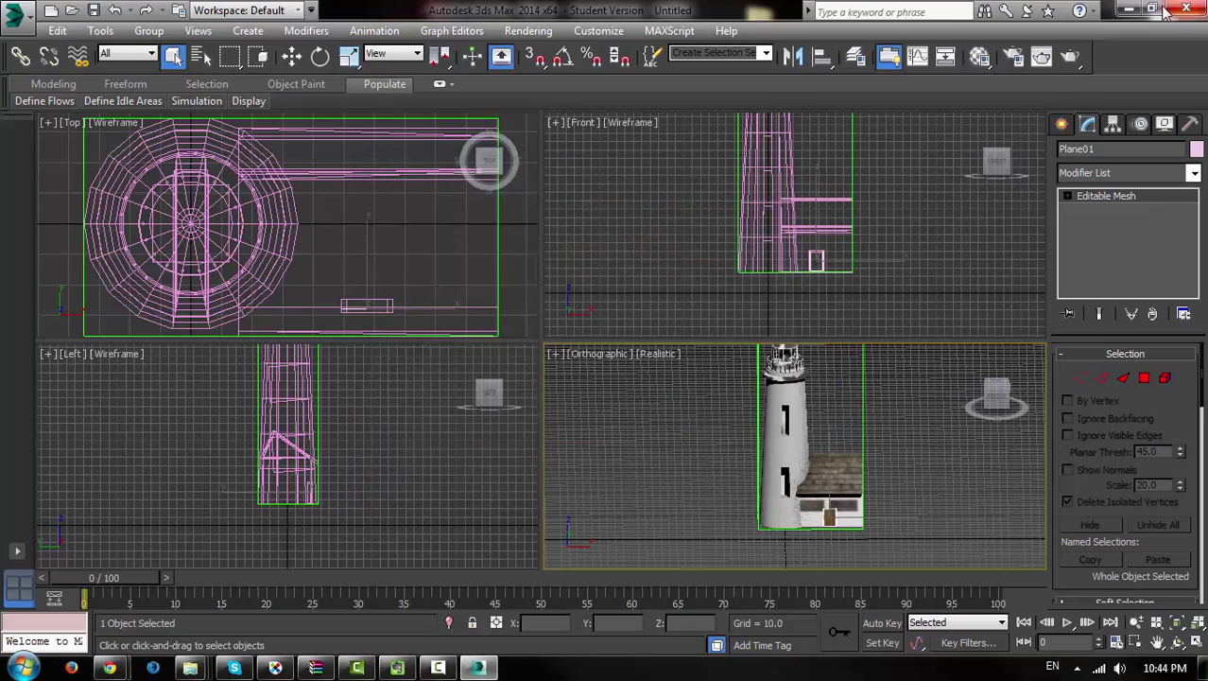
click(1129, 8)
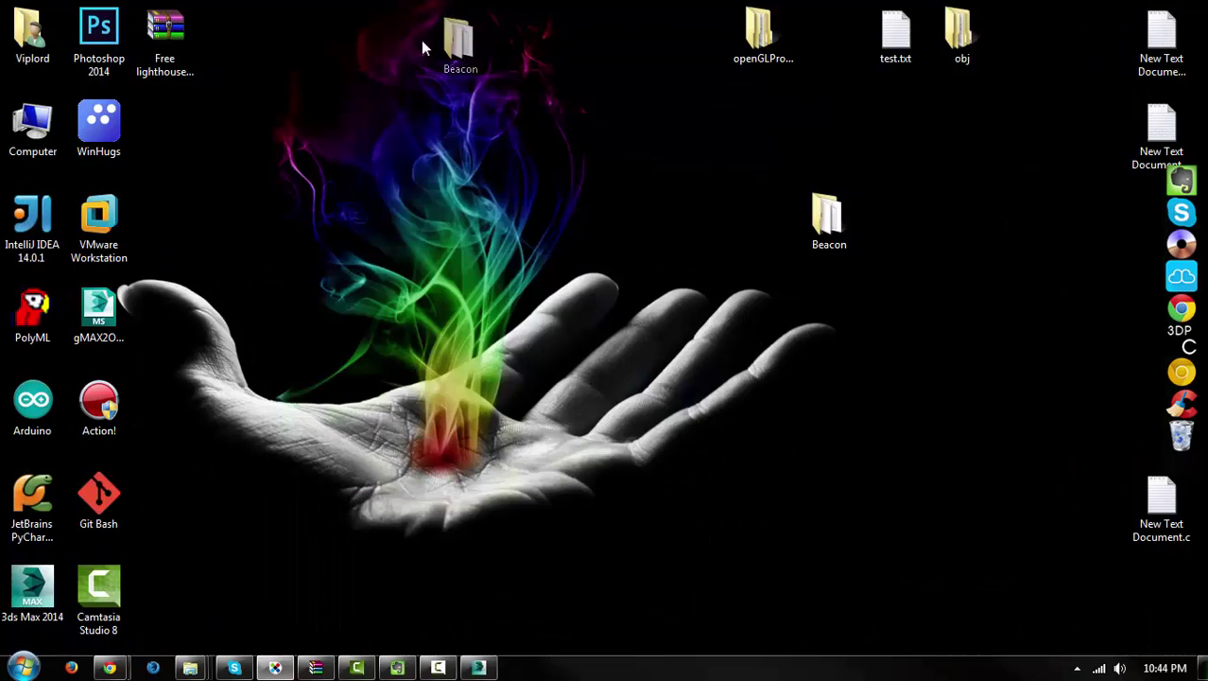
Open the Beacon folder from the desktop in Windows Explorer.
drag(810, 225, 364, 34)
double_click(364, 34)
drag(425, 171, 427, 55)
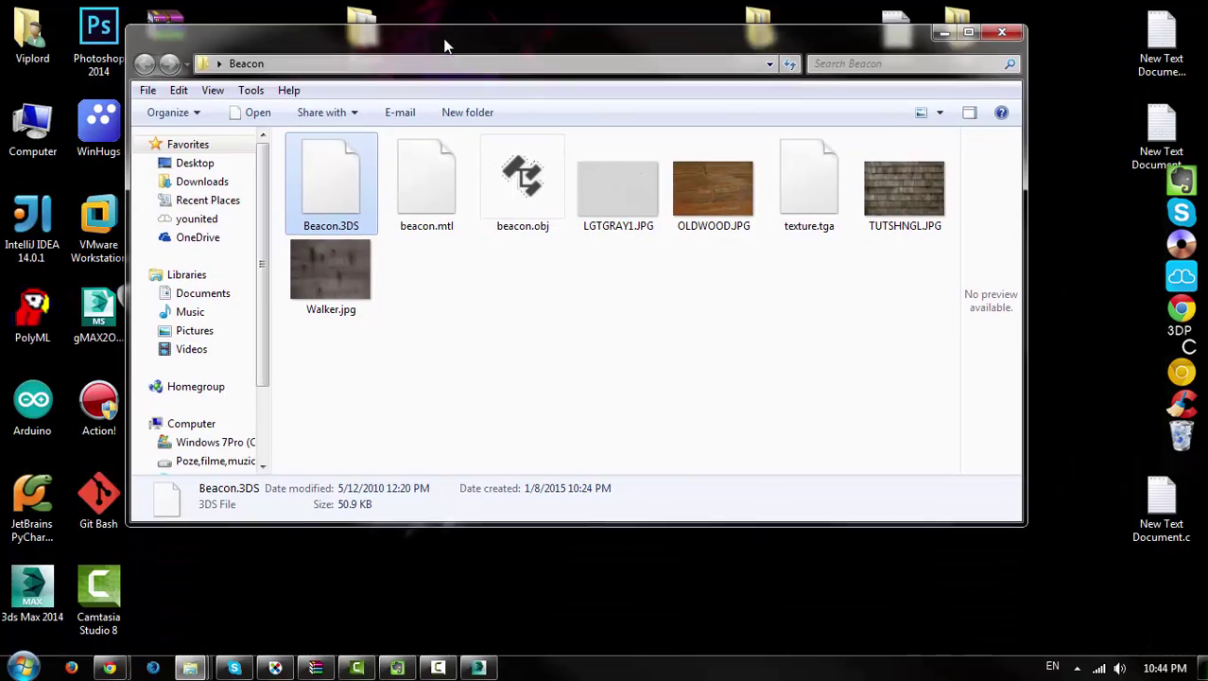
Select Beacon.3DS and beacon.mtl to check the exported files beside texture.tga.
click(450, 280)
click(434, 194)
click(362, 192)
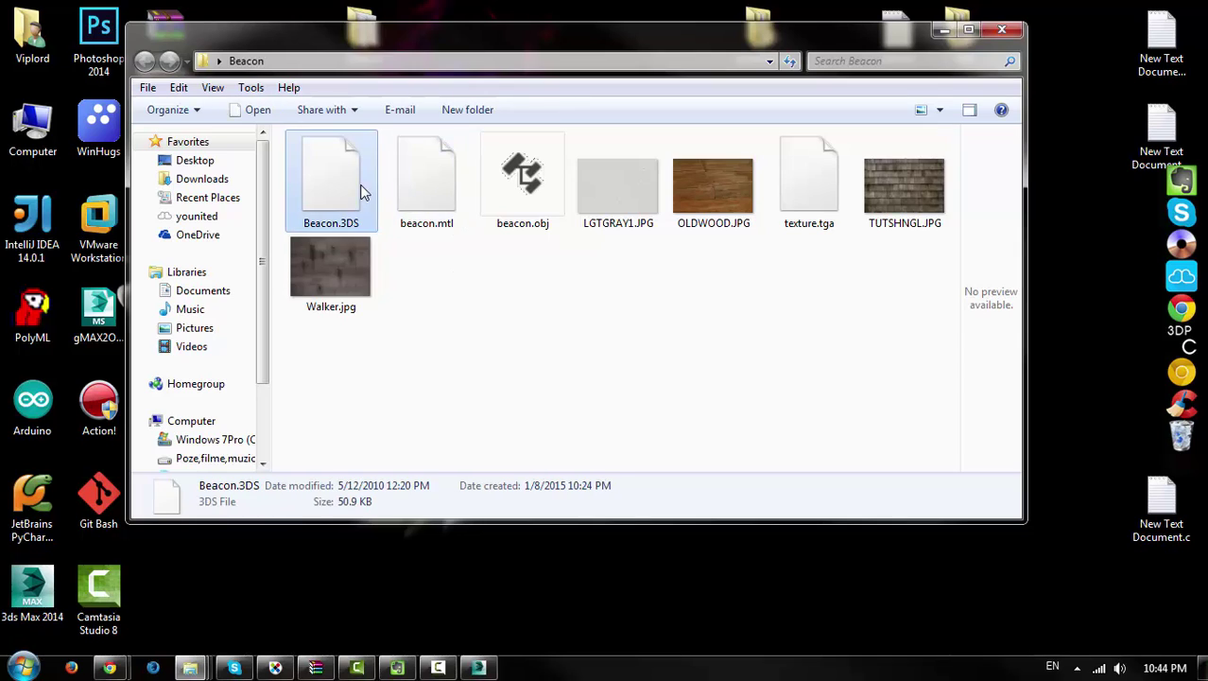
ctrl+click(422, 206)
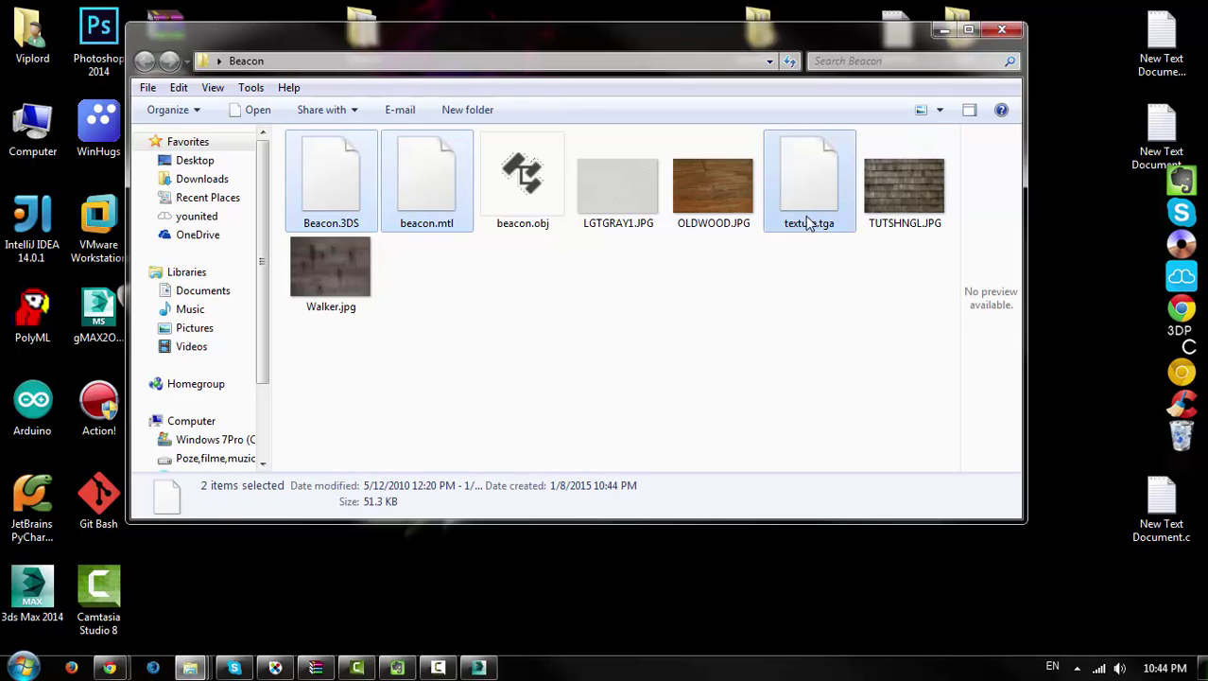
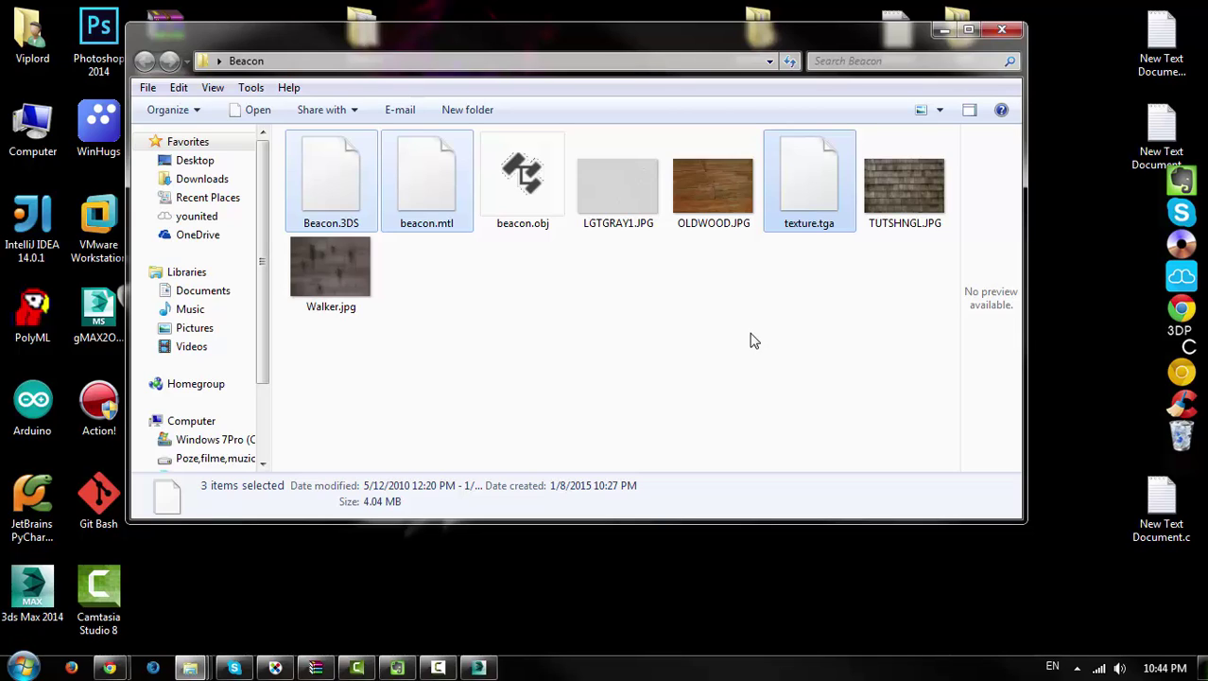
Browse to the openGLProject > room > OpenGLApplication project folder.
click(946, 32)
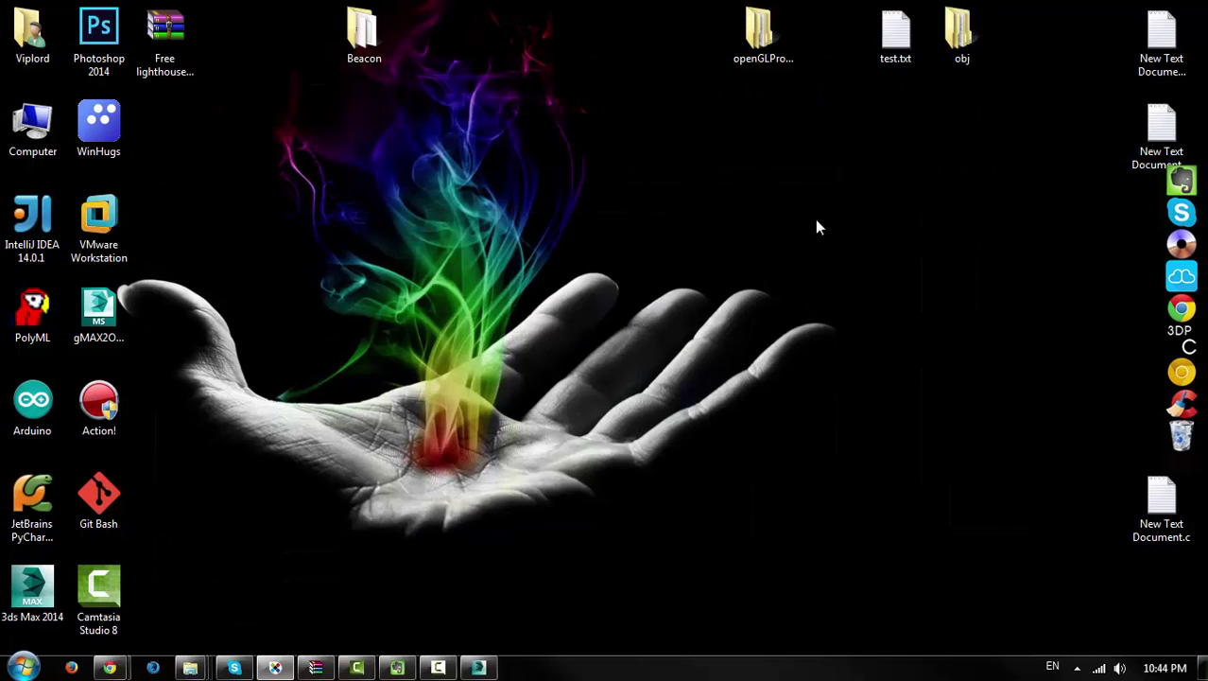
drag(763, 30, 680, 221)
double_click(681, 222)
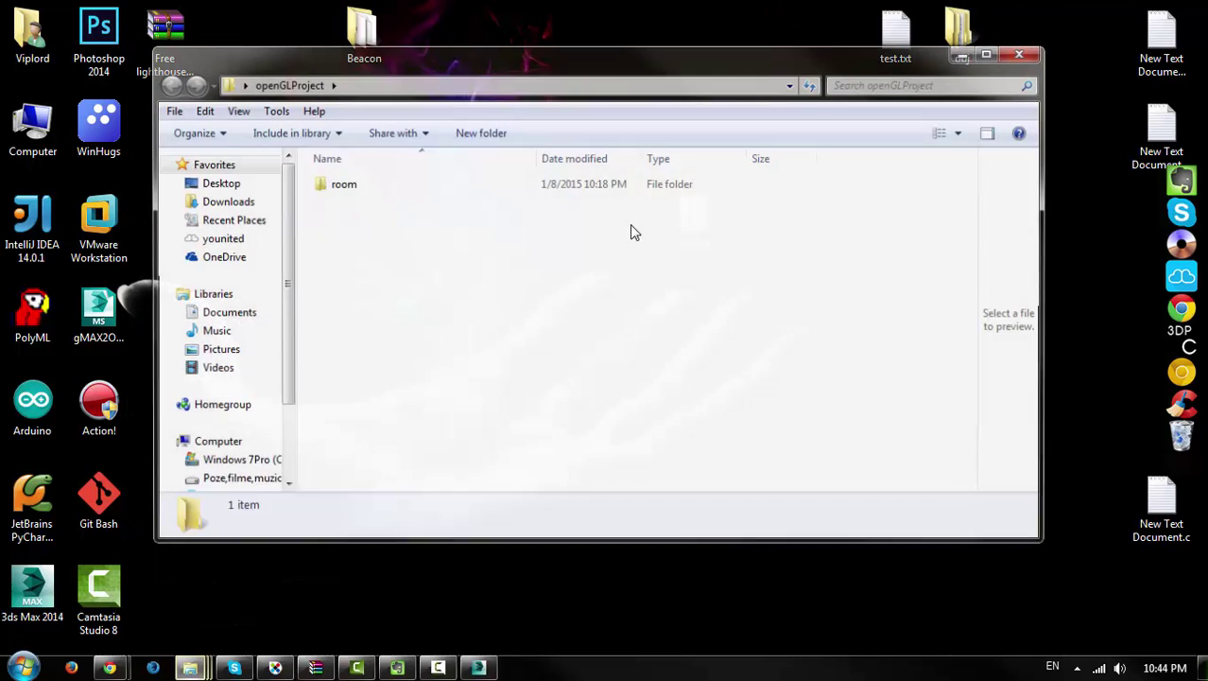
double_click(341, 182)
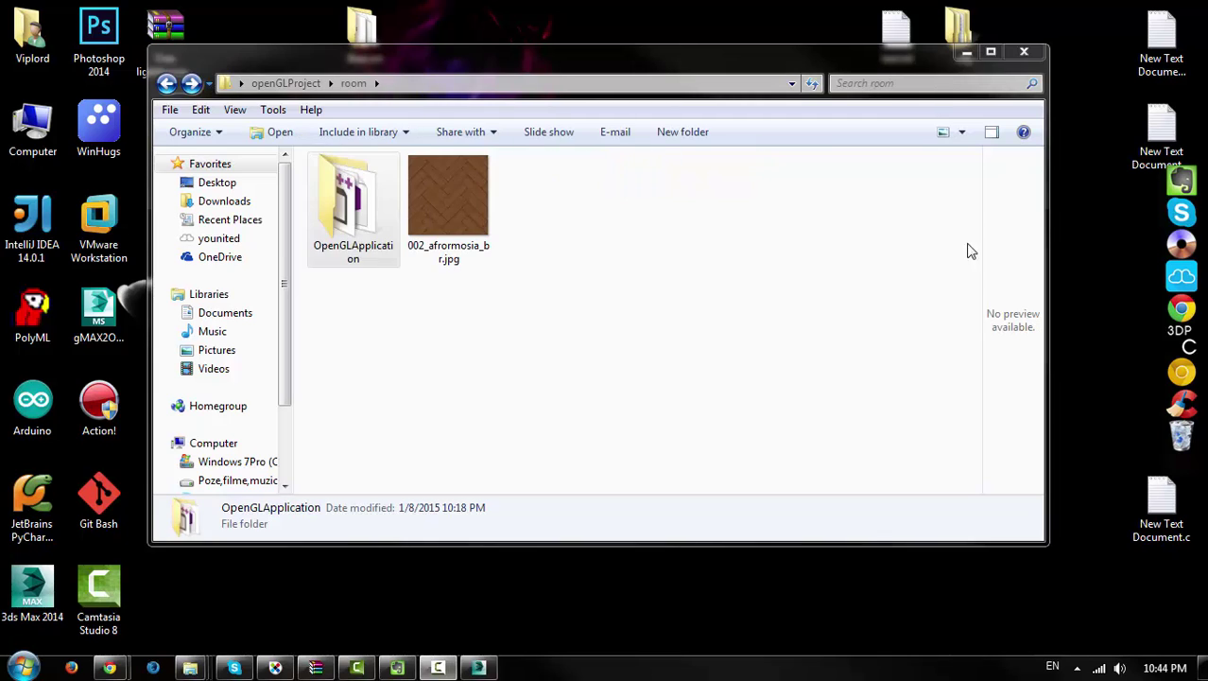
double_click(348, 269)
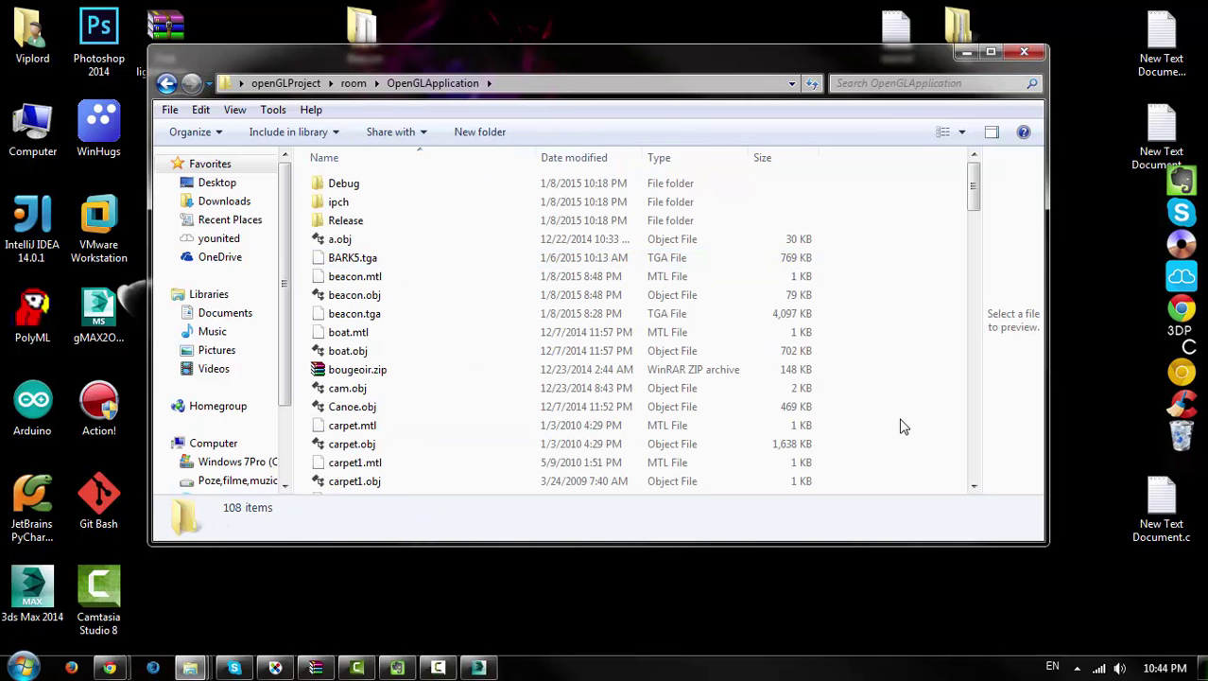
Paste the Beacon files over the existing copies, then open OpenGLApplication.sln.
right_click(889, 314)
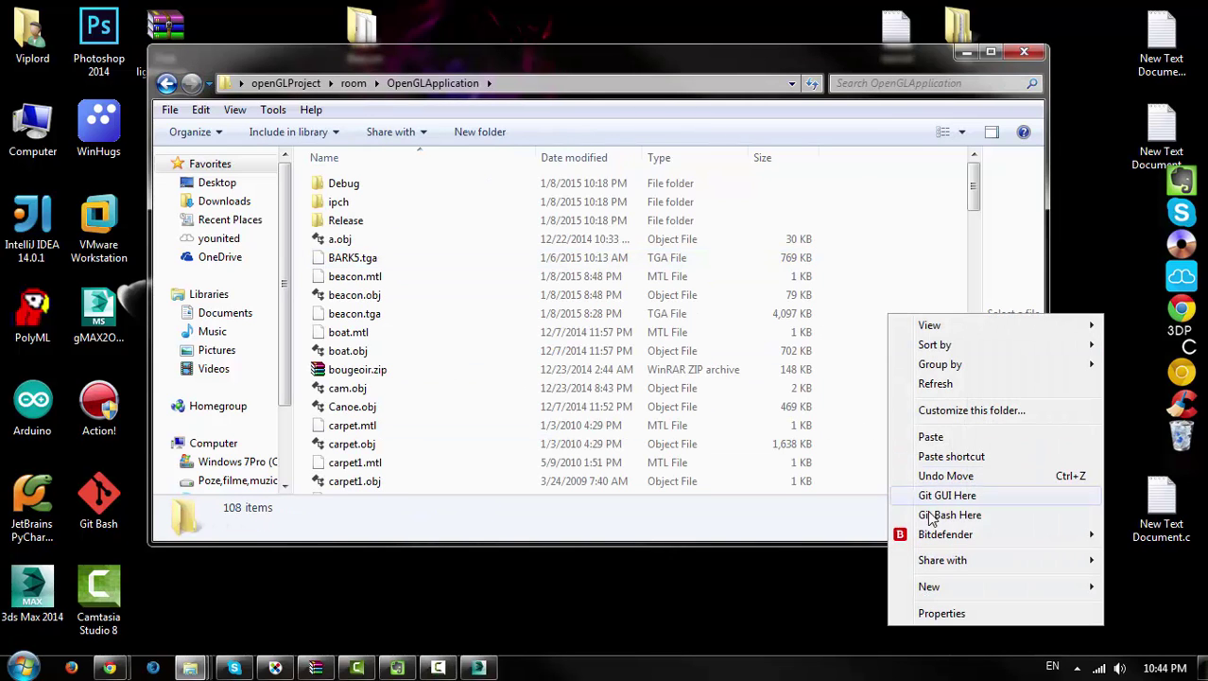
click(929, 441)
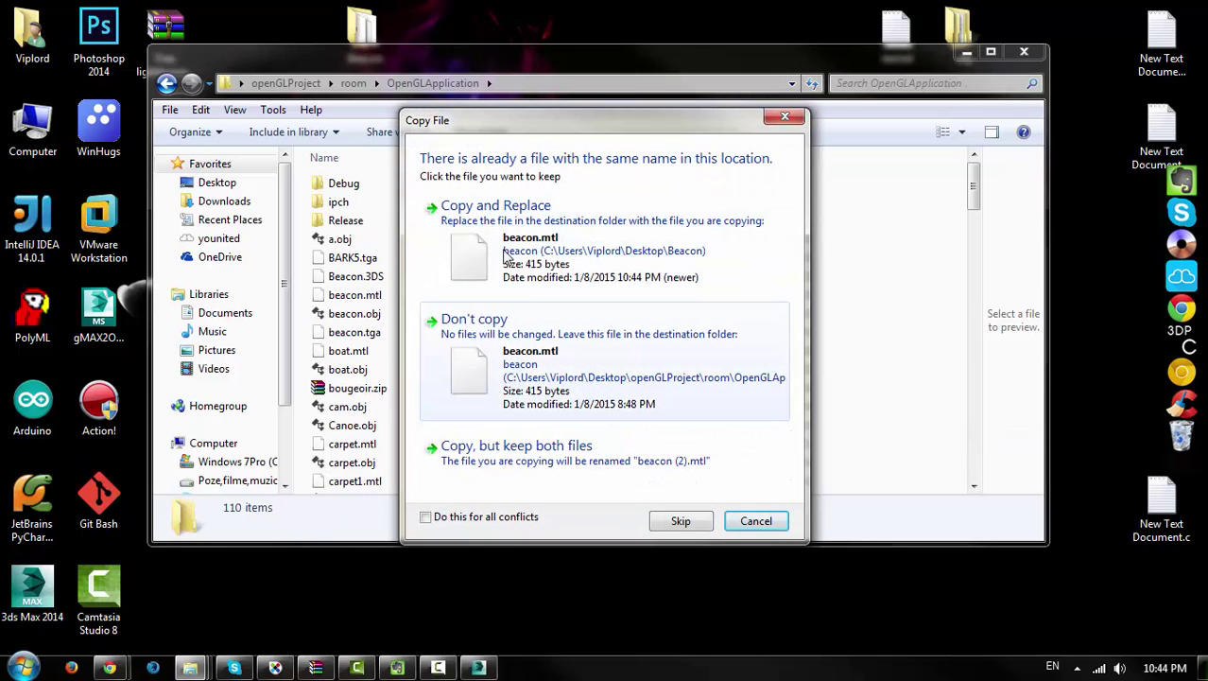
click(517, 230)
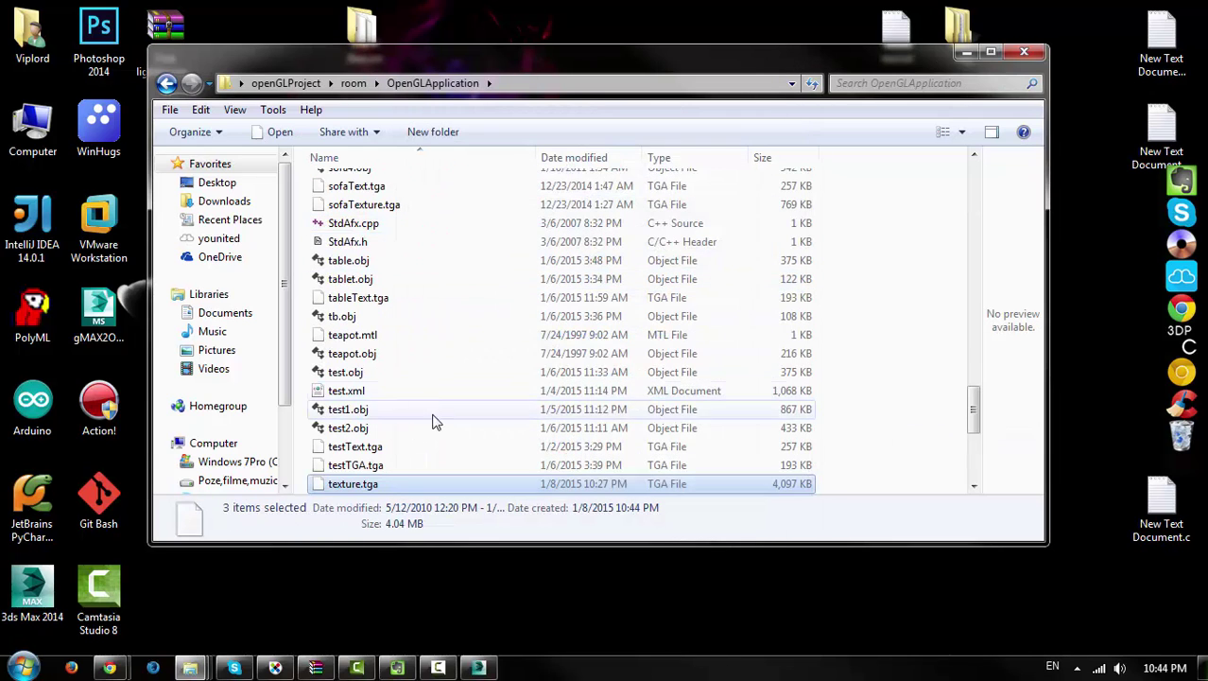
click(410, 353)
scroll(421, 351, up, 5)
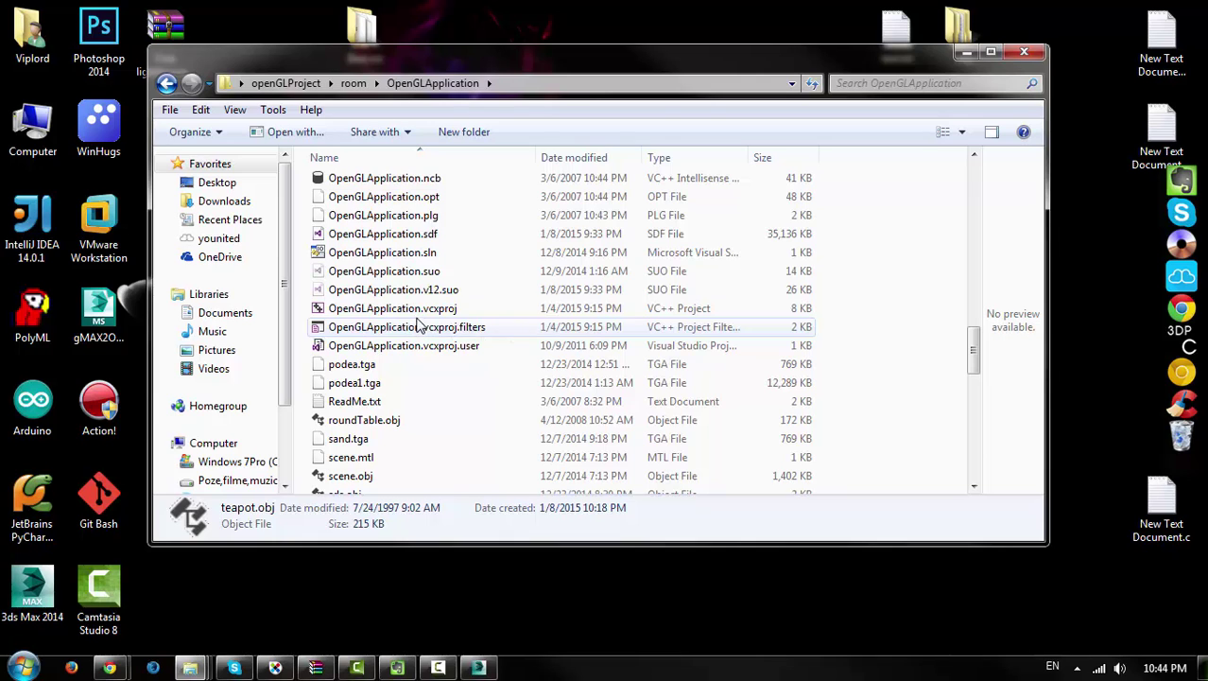
double_click(413, 254)
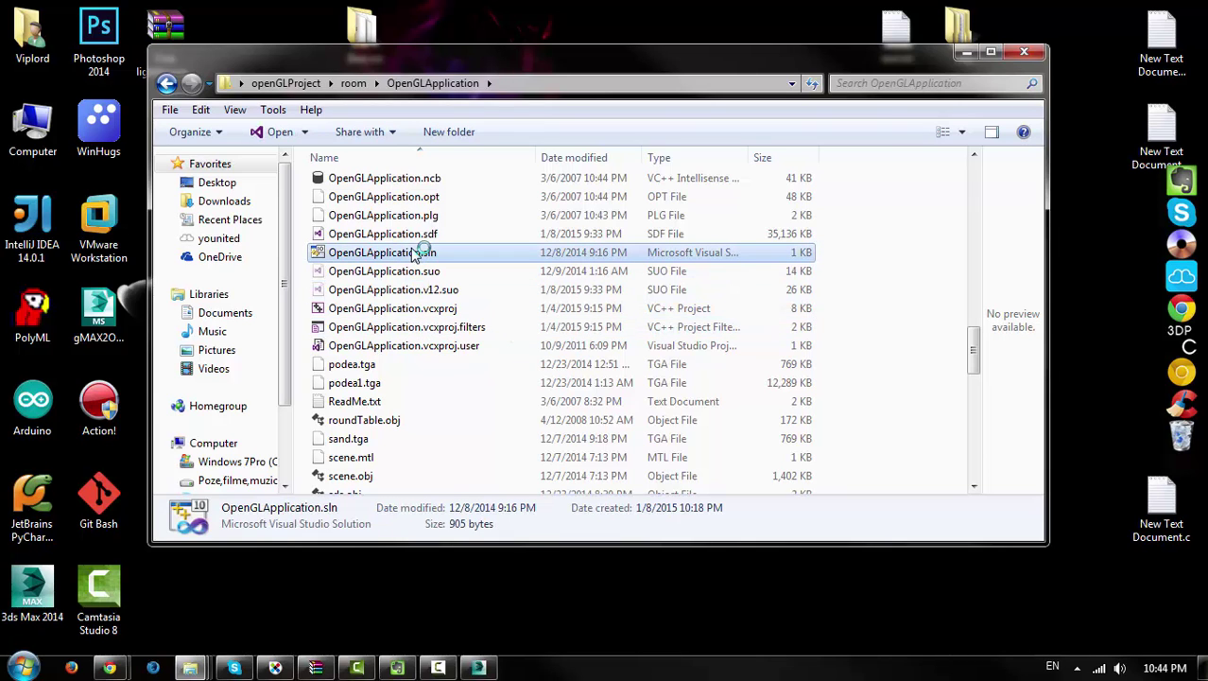
click(967, 52)
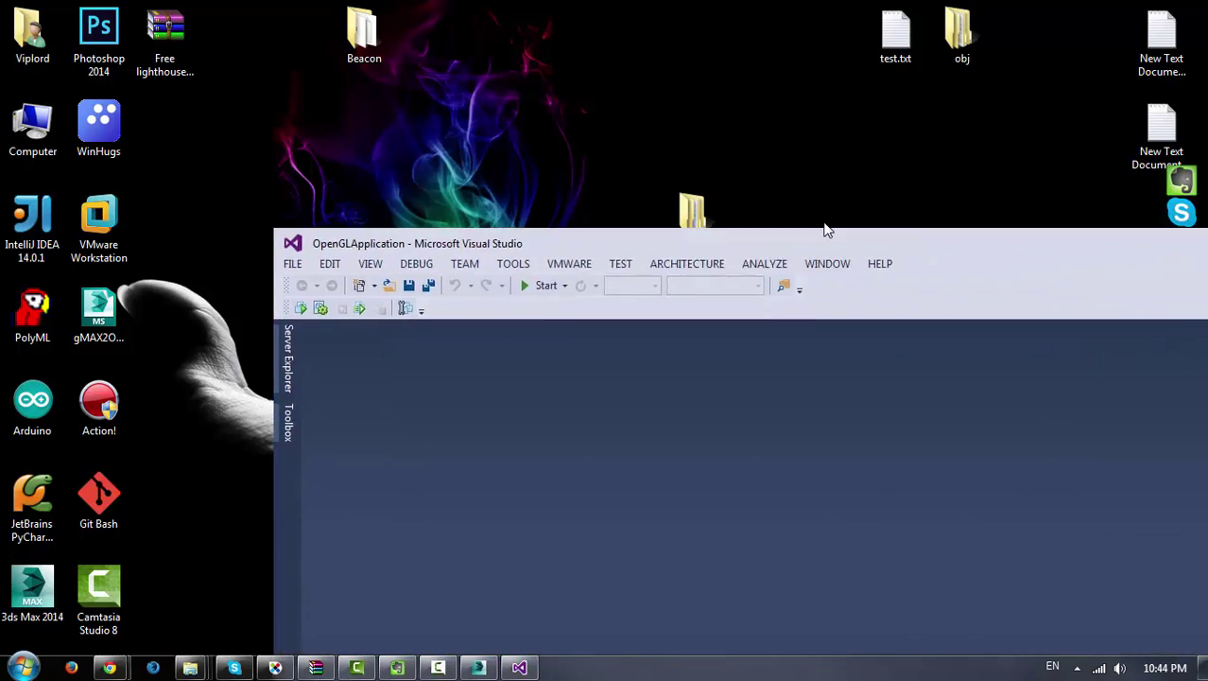
Maximize Visual Studio and show the InitObject calls in OpenGLApplication.cpp's initOpenGL.
mouse_move(823, 232)
mouse_down()
mouse_move(566, 40)
mouse_move(638, 31)
mouse_up()
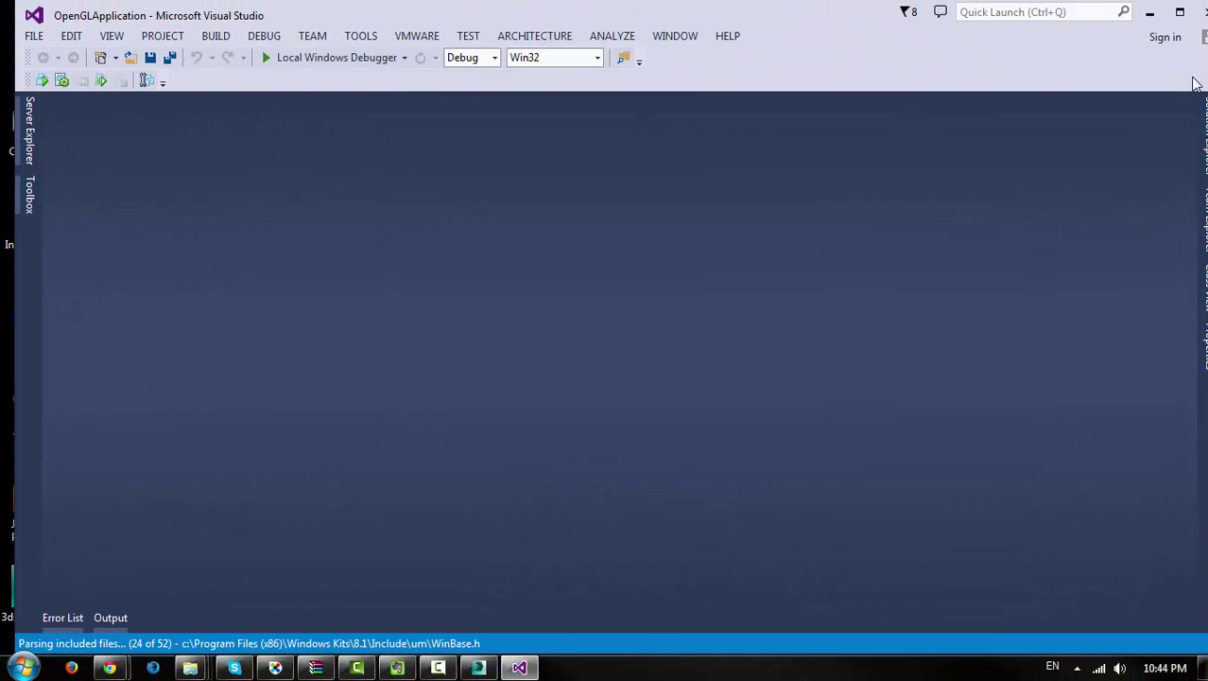
drag(876, 11, 814, 1)
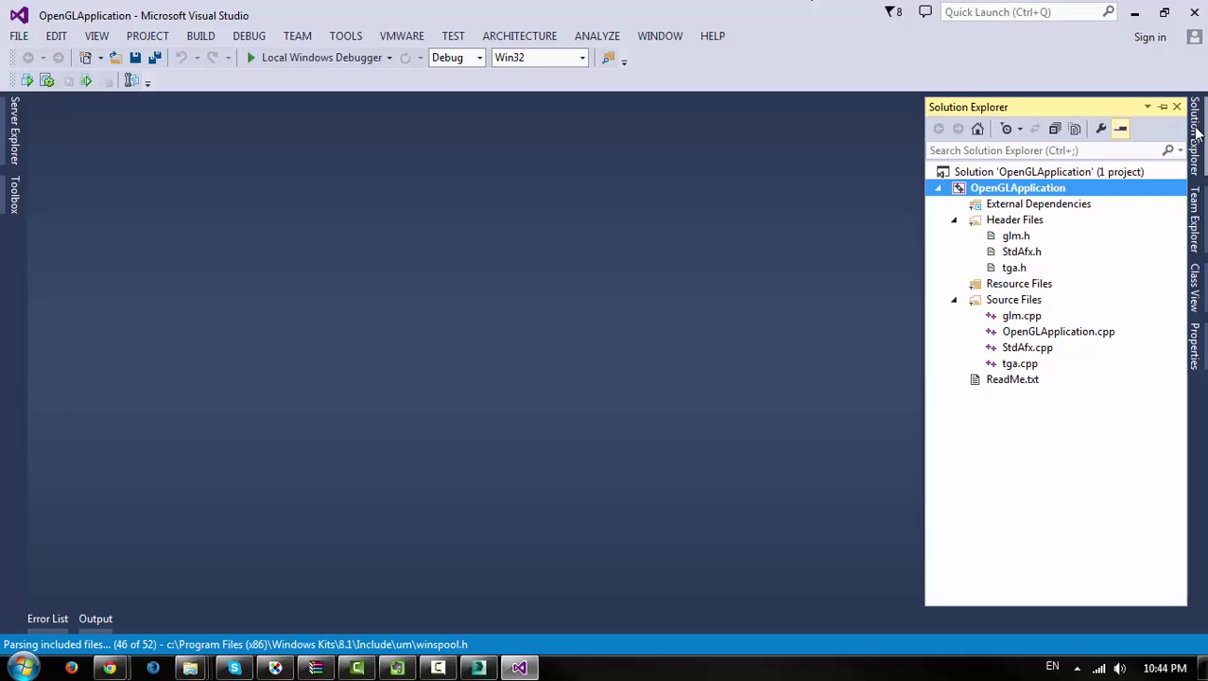
double_click(1058, 331)
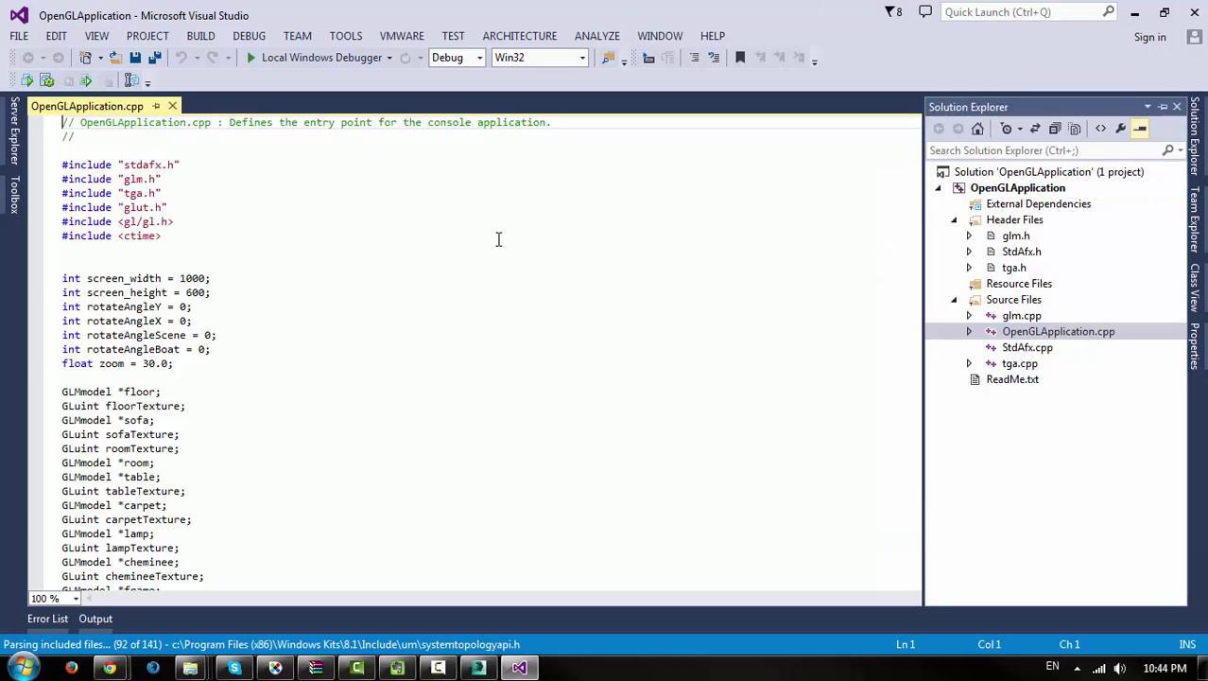
scroll(366, 276, down, 5)
scroll(396, 334, down, 10)
scroll(283, 312, down, 6)
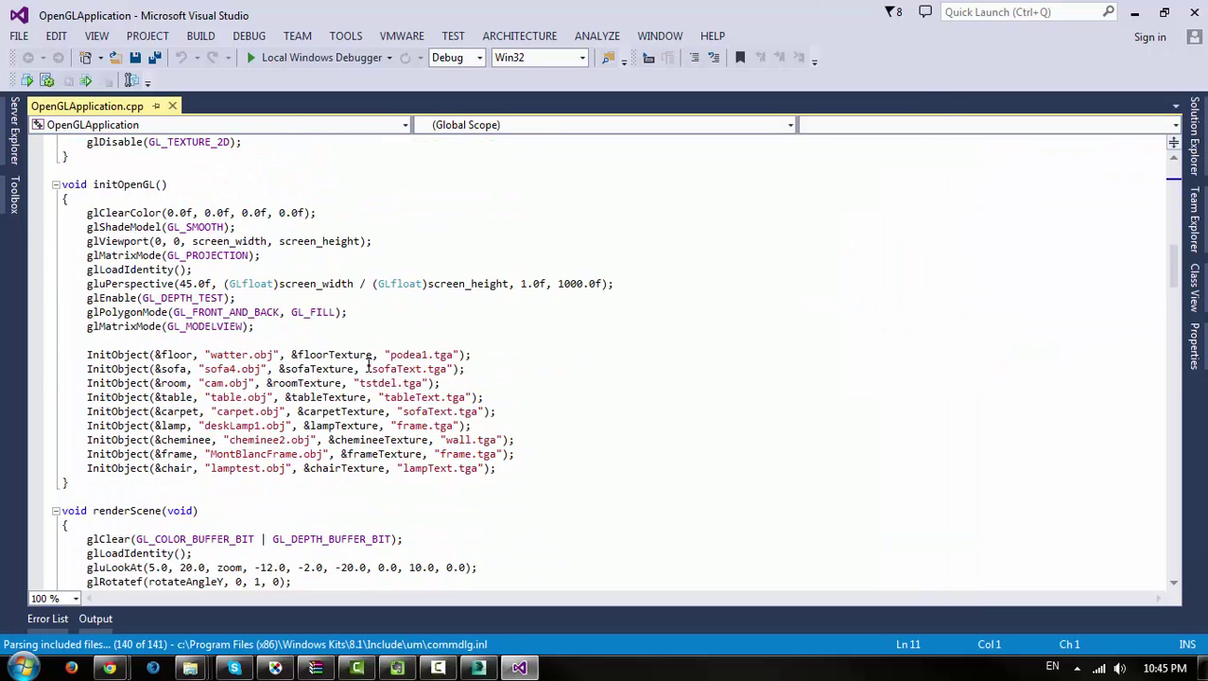
scroll(237, 300, down, 5)
scroll(236, 300, up, 3)
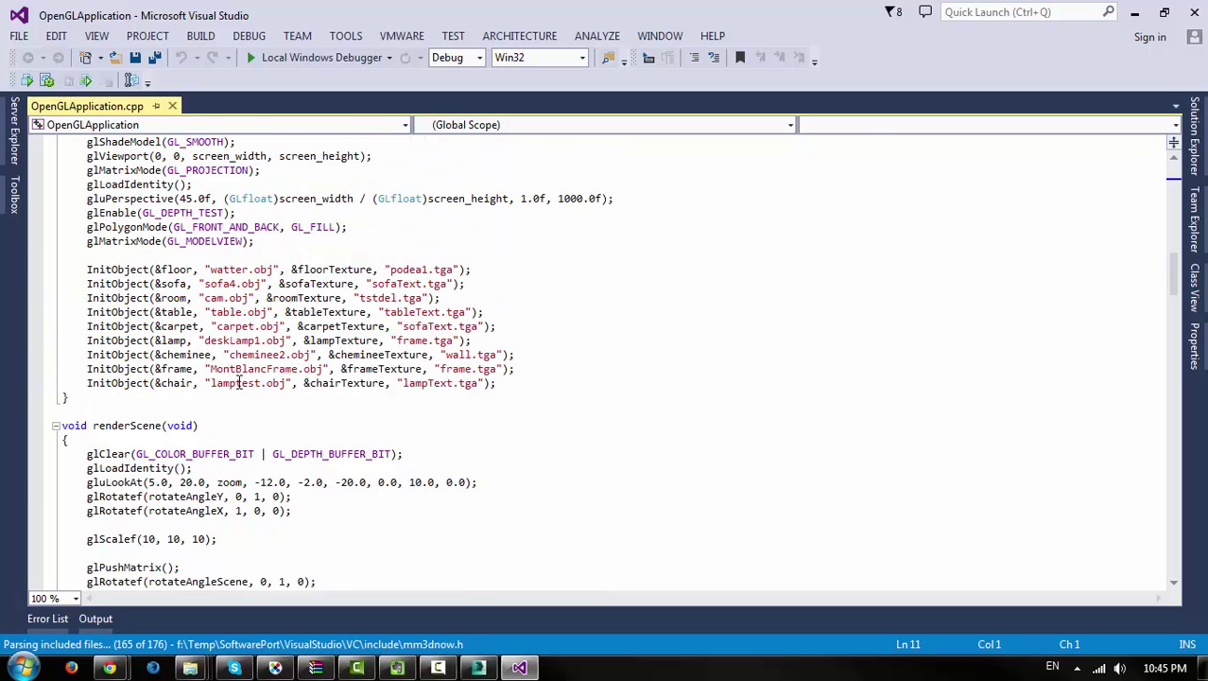
Select the cheminee2 model name, then restore Visual Studio beside the desktop folders.
double_click(257, 355)
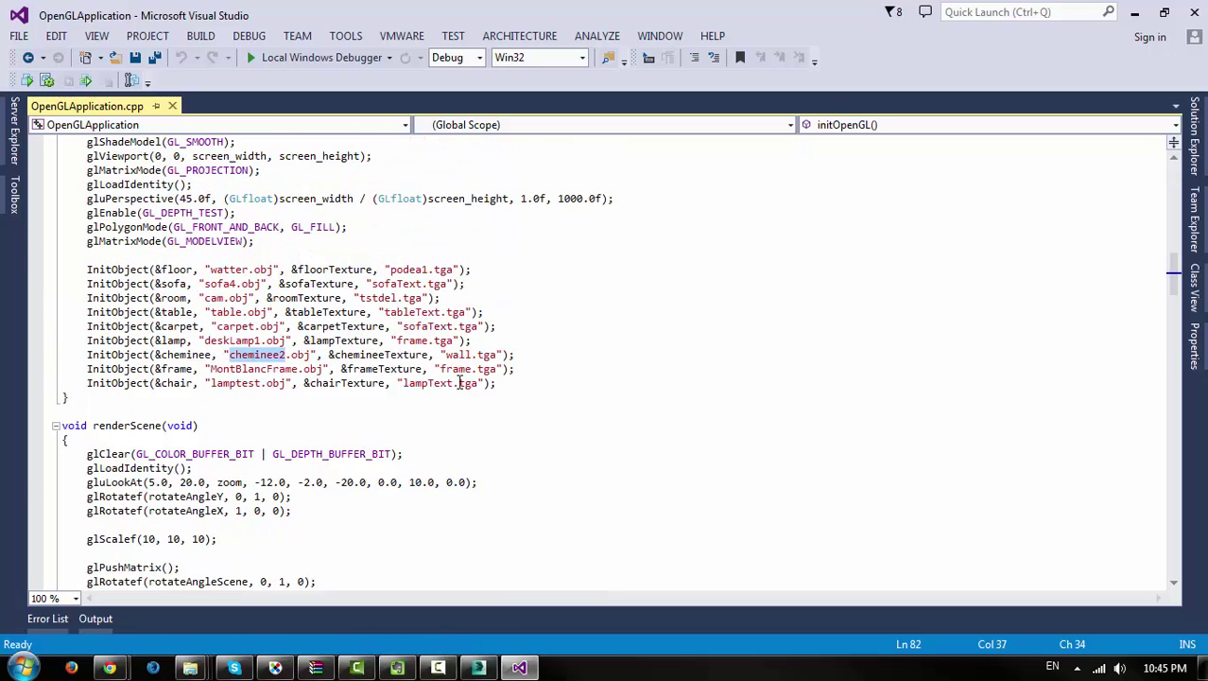
drag(421, 15, 616, 309)
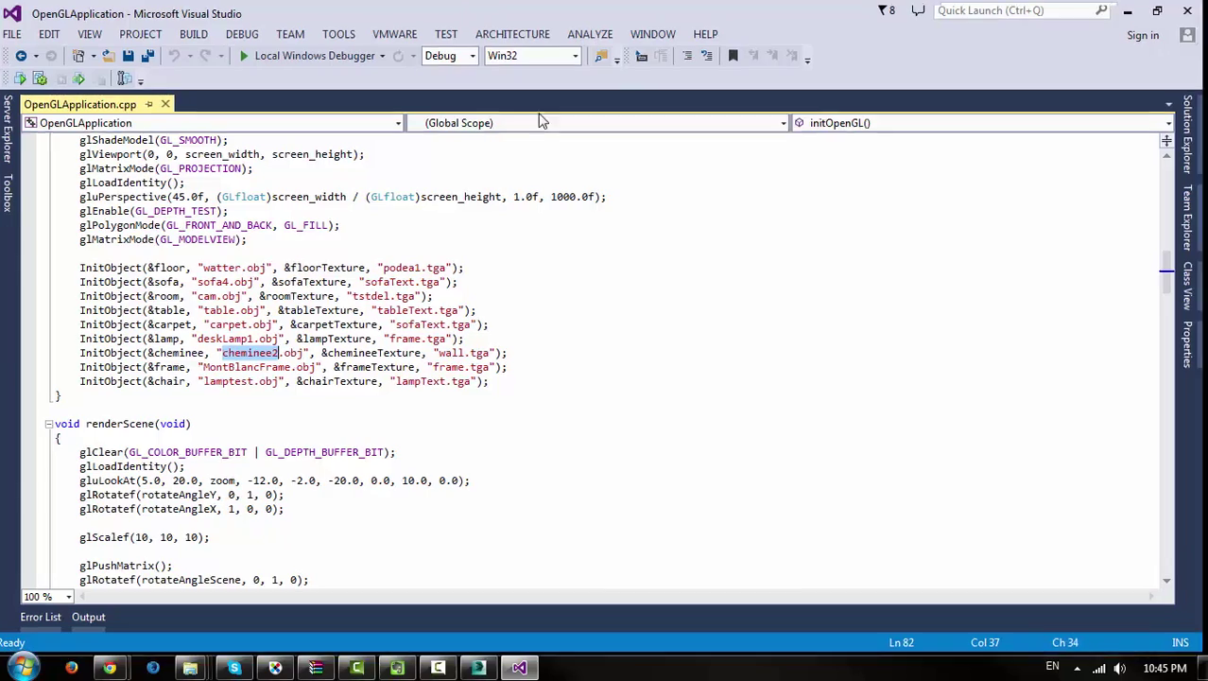
drag(697, 218, 461, 70)
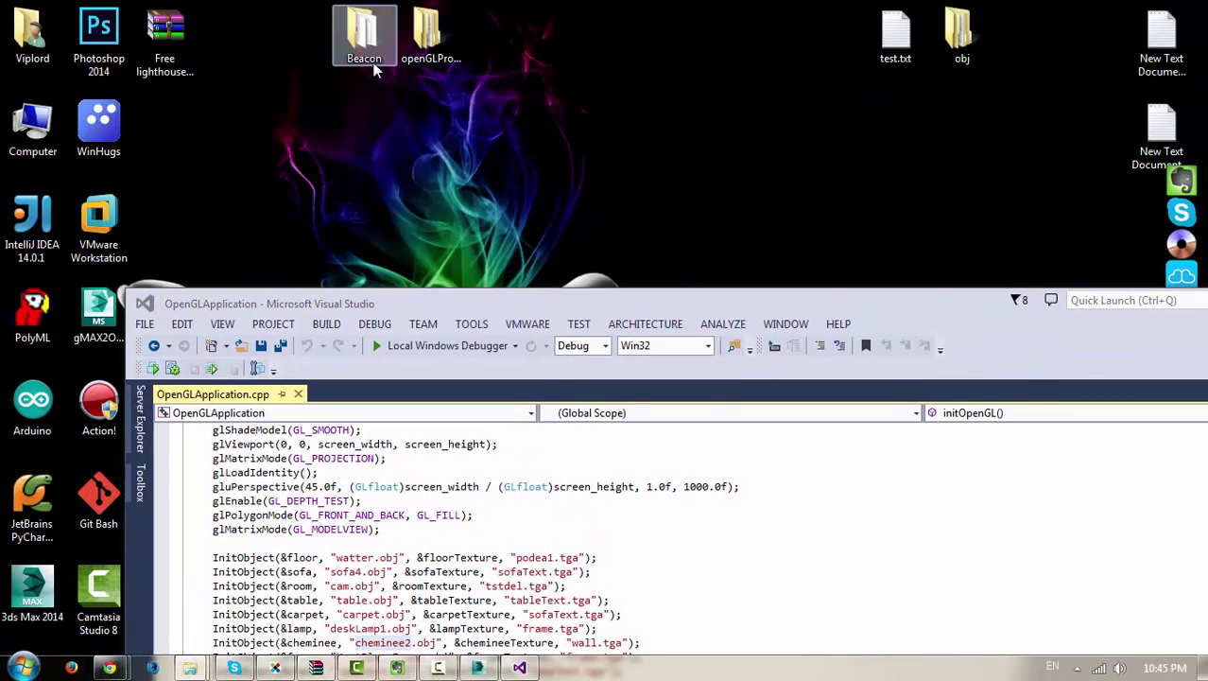
Select beacon.obj, beacon.mtl and texture.tga in the Beacon folder.
click(190, 668)
drag(1036, 326, 948, 83)
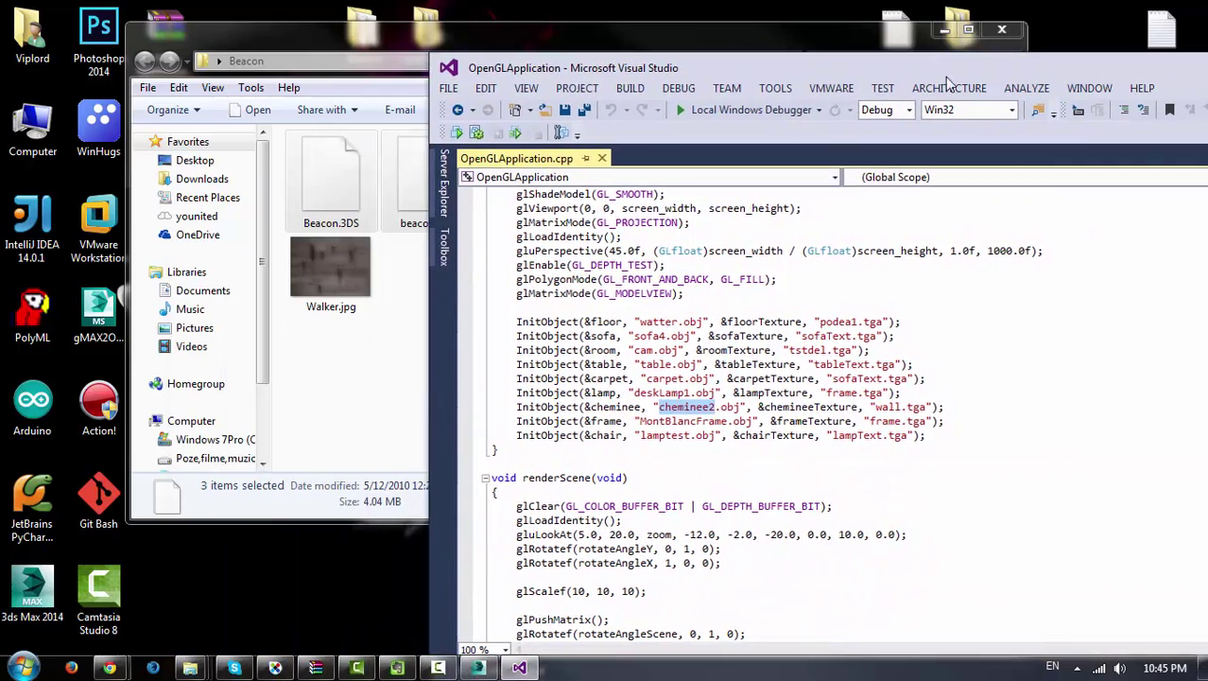
drag(423, 48, 186, 42)
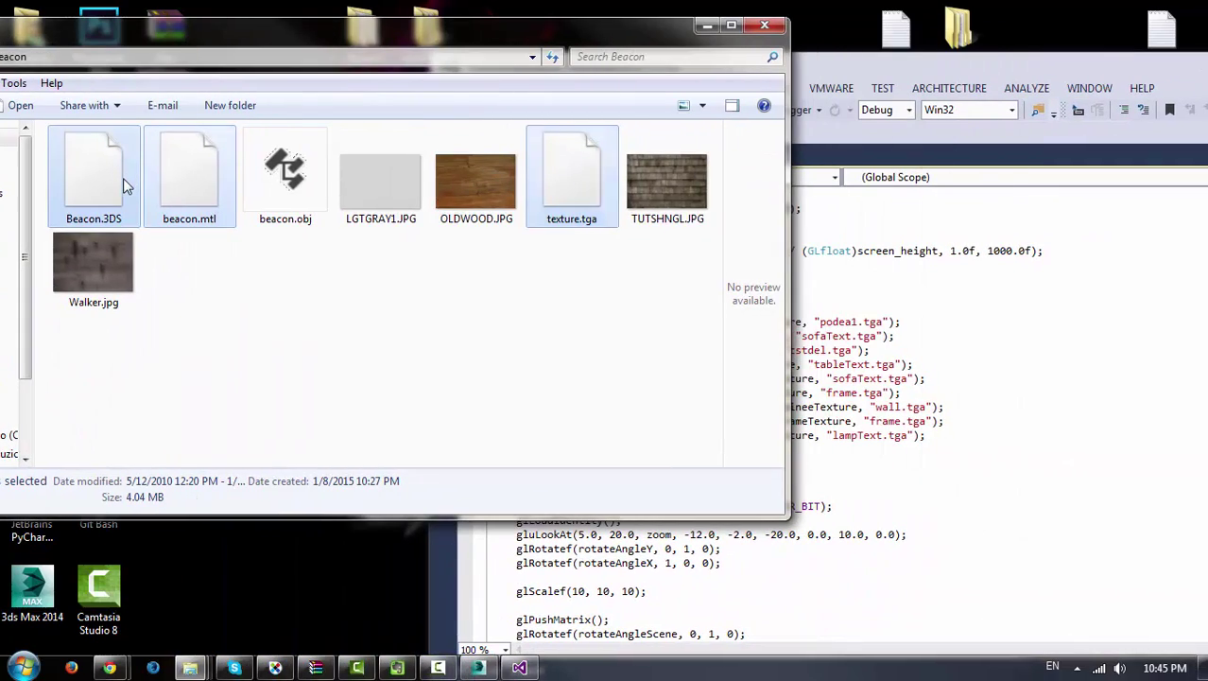
click(123, 178)
click(271, 200)
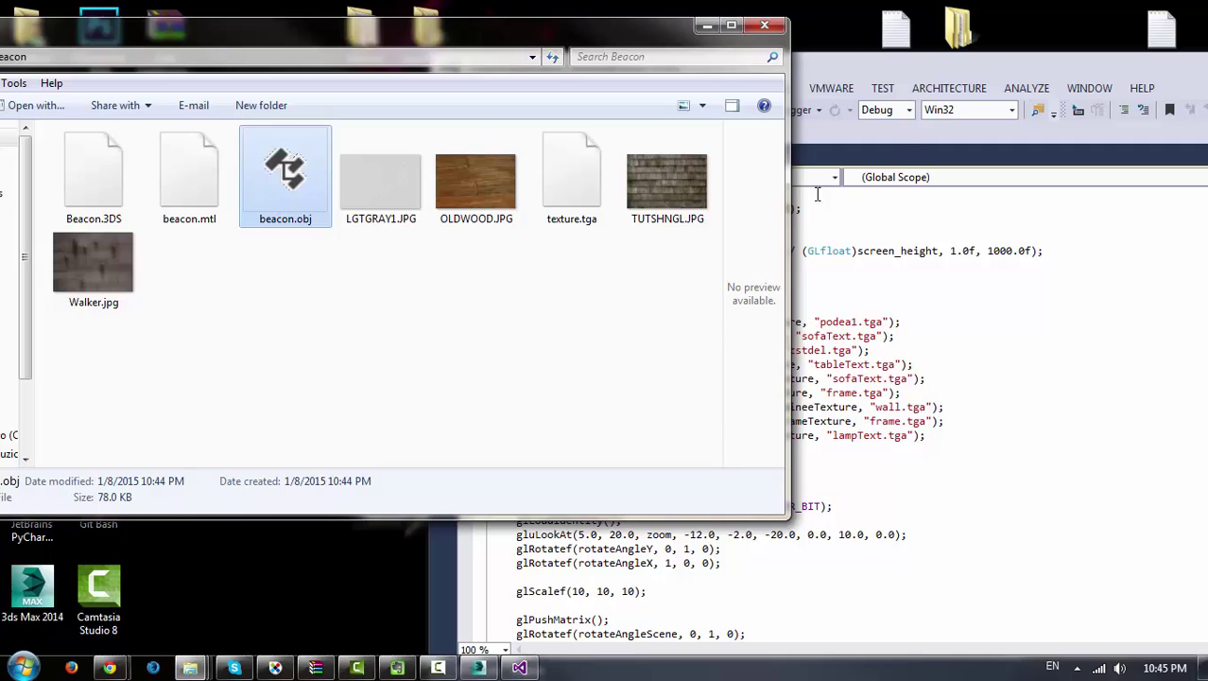
mouse_move(934, 77)
mouse_down()
mouse_move(465, 110)
mouse_move(458, 70)
mouse_up()
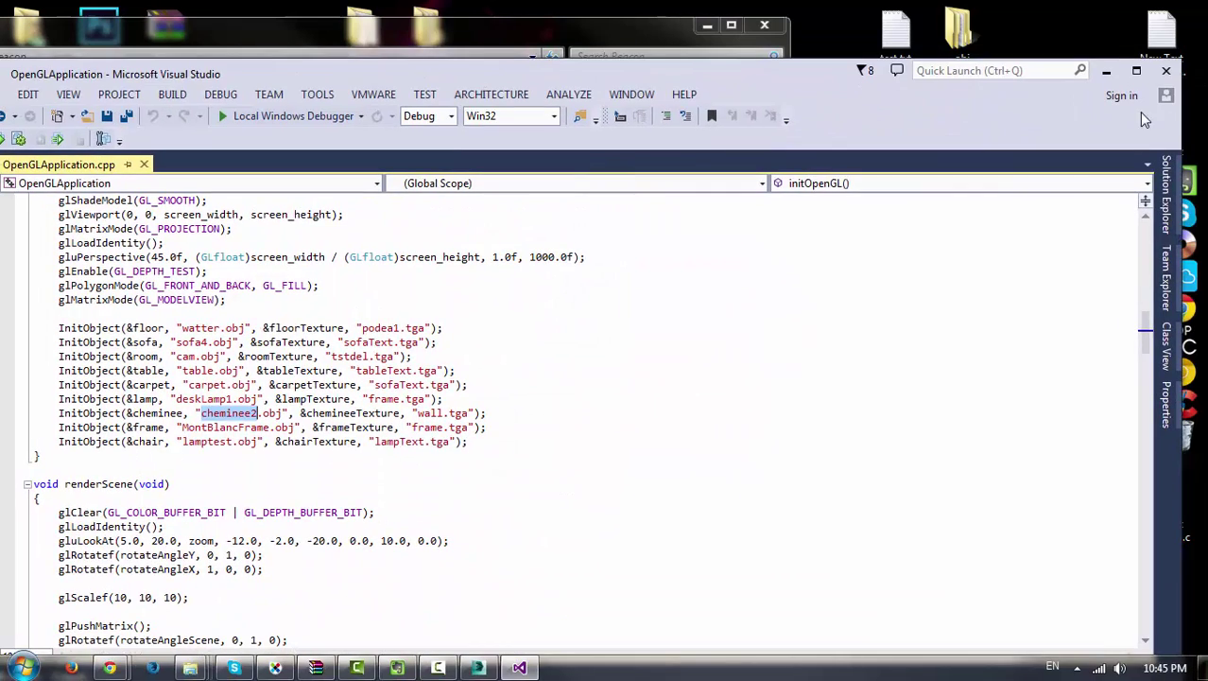
click(1106, 71)
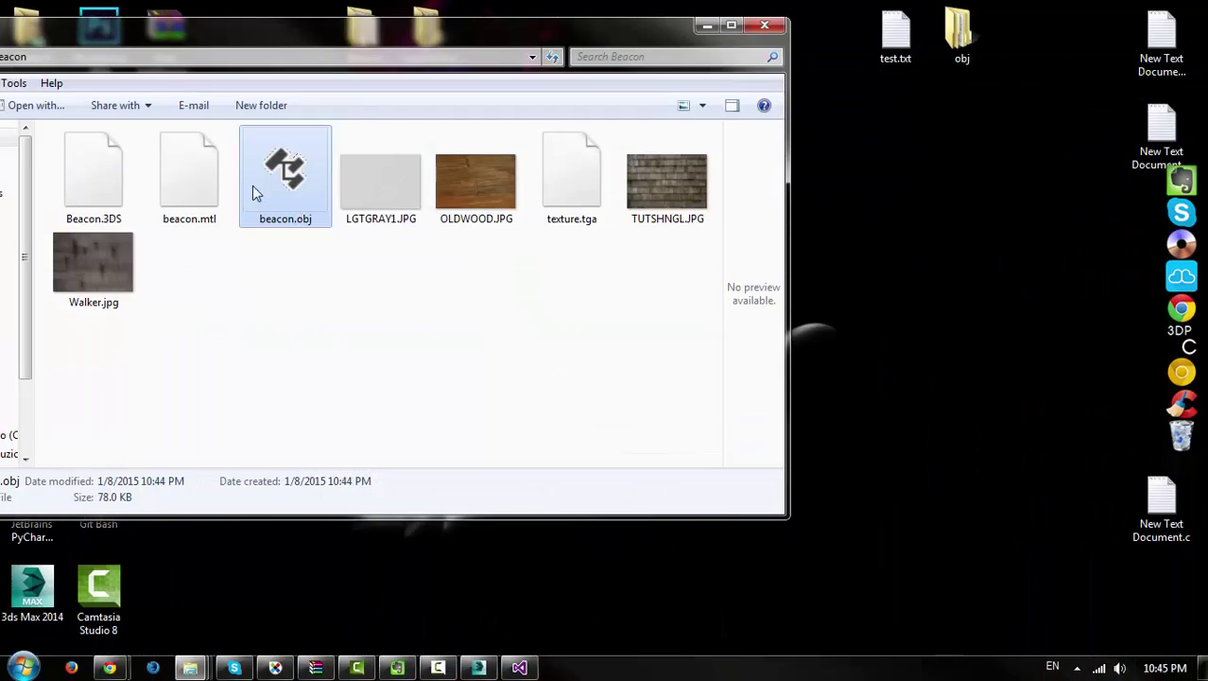
key(shift+Left)
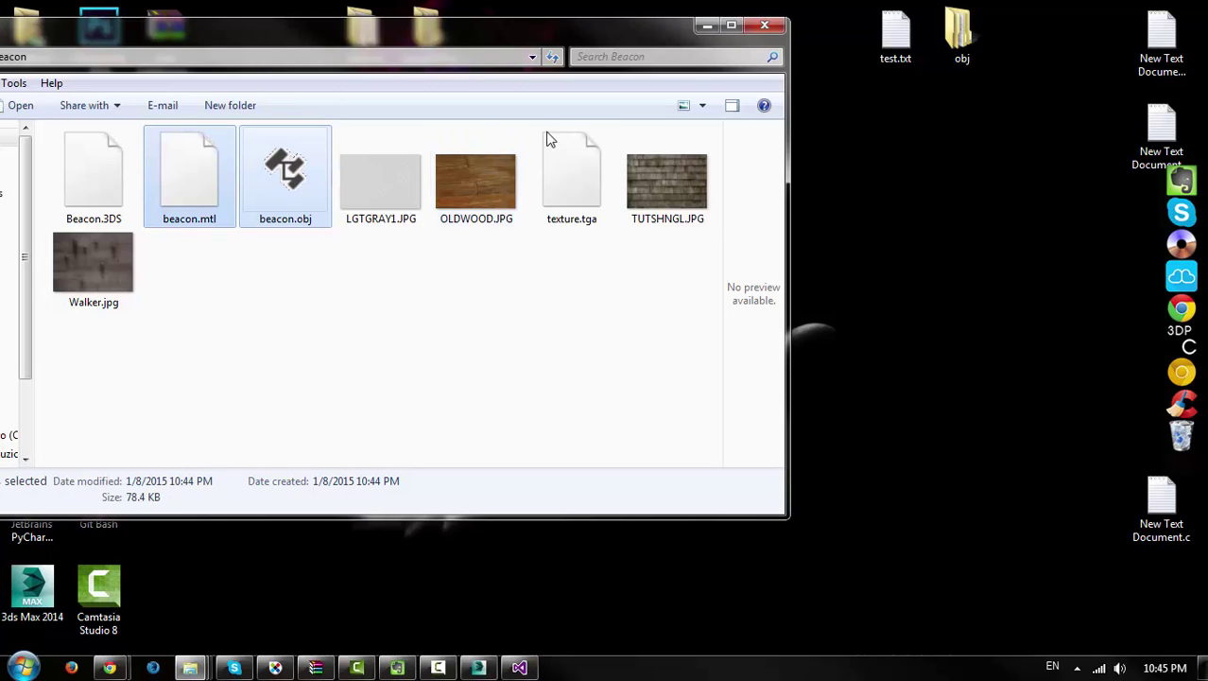
ctrl+click(560, 214)
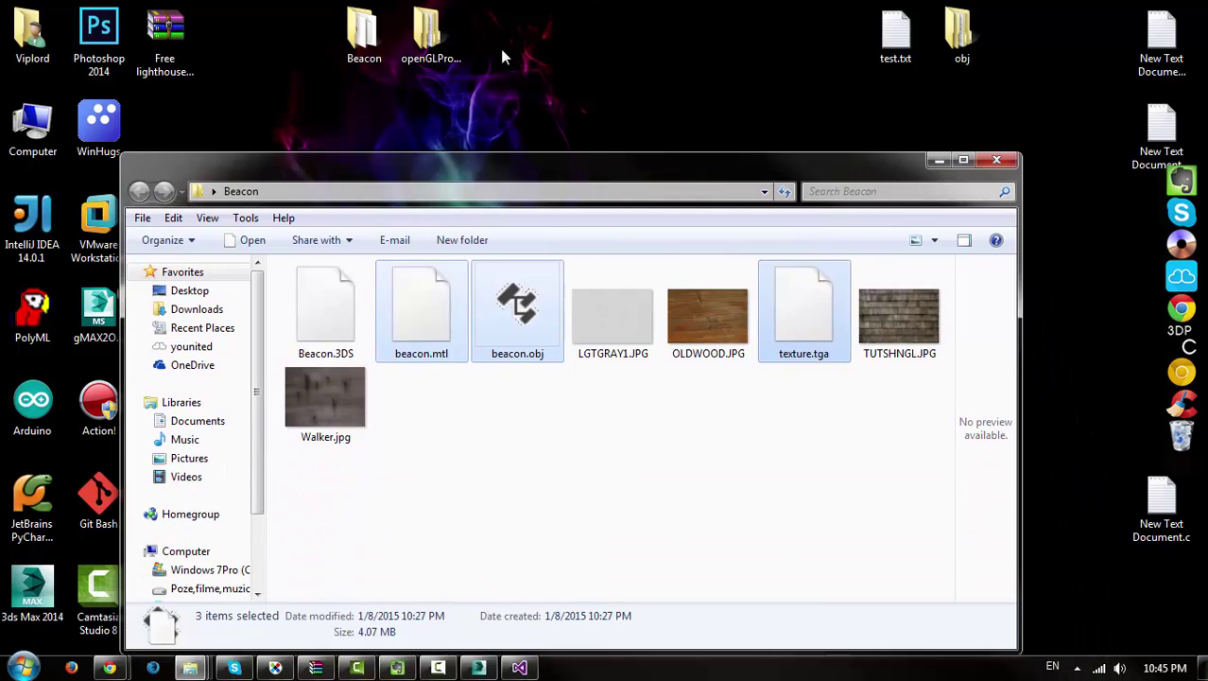
Paste the three files into OpenGLApplication, replacing all three older copies, and close that folder.
double_click(401, 28)
double_click(371, 144)
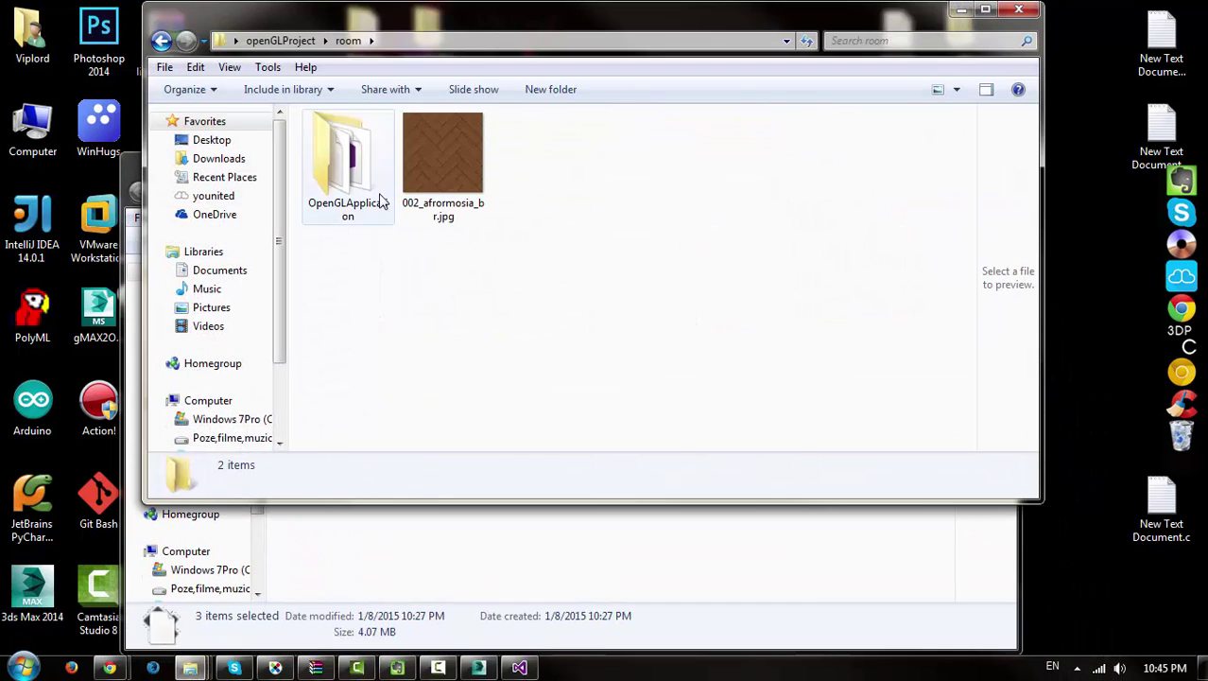
double_click(343, 156)
key(ctrl+v)
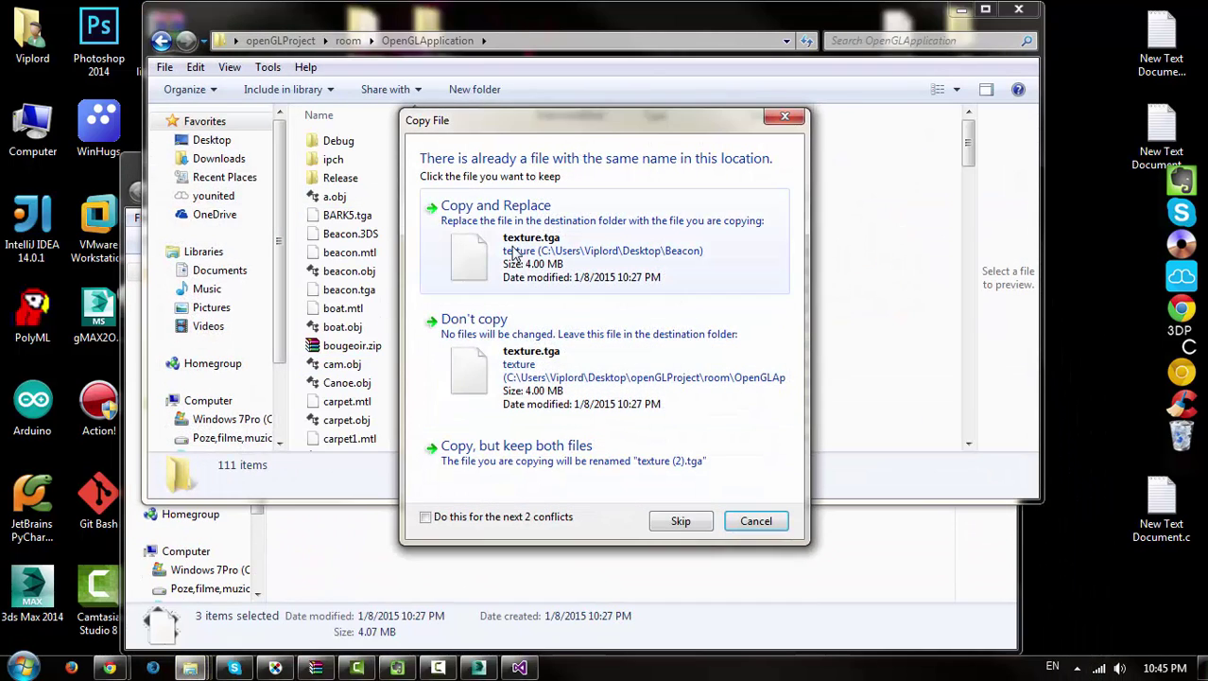
click(513, 252)
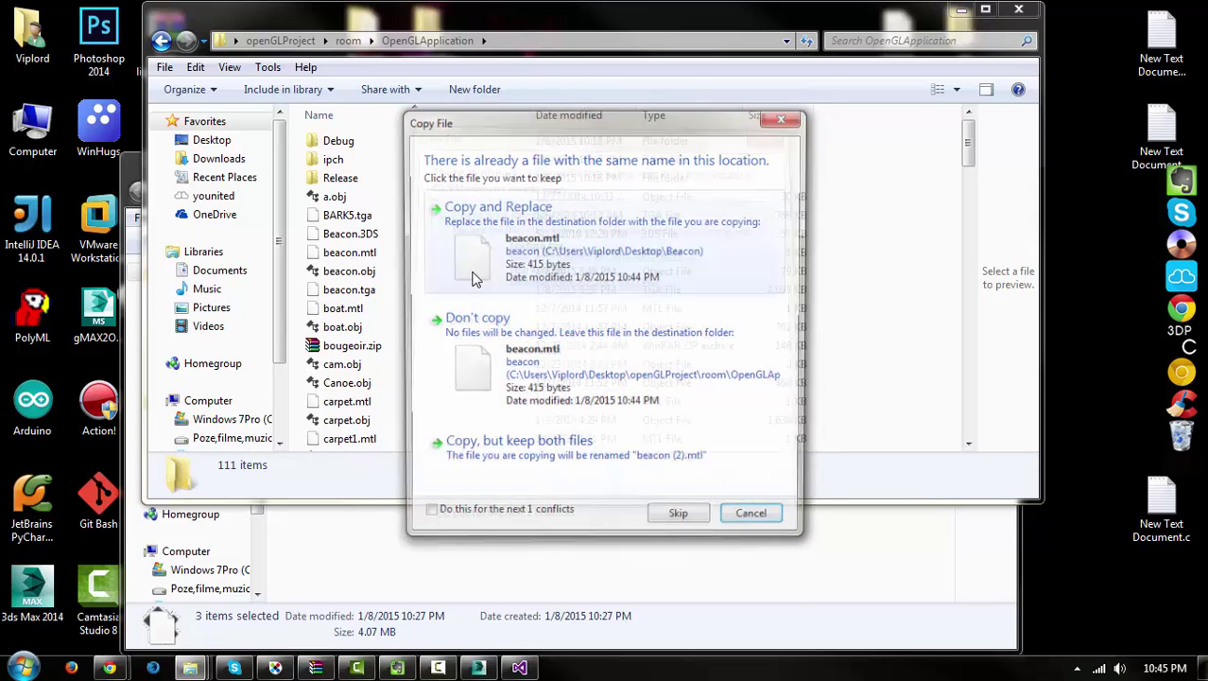
click(539, 262)
click(539, 262)
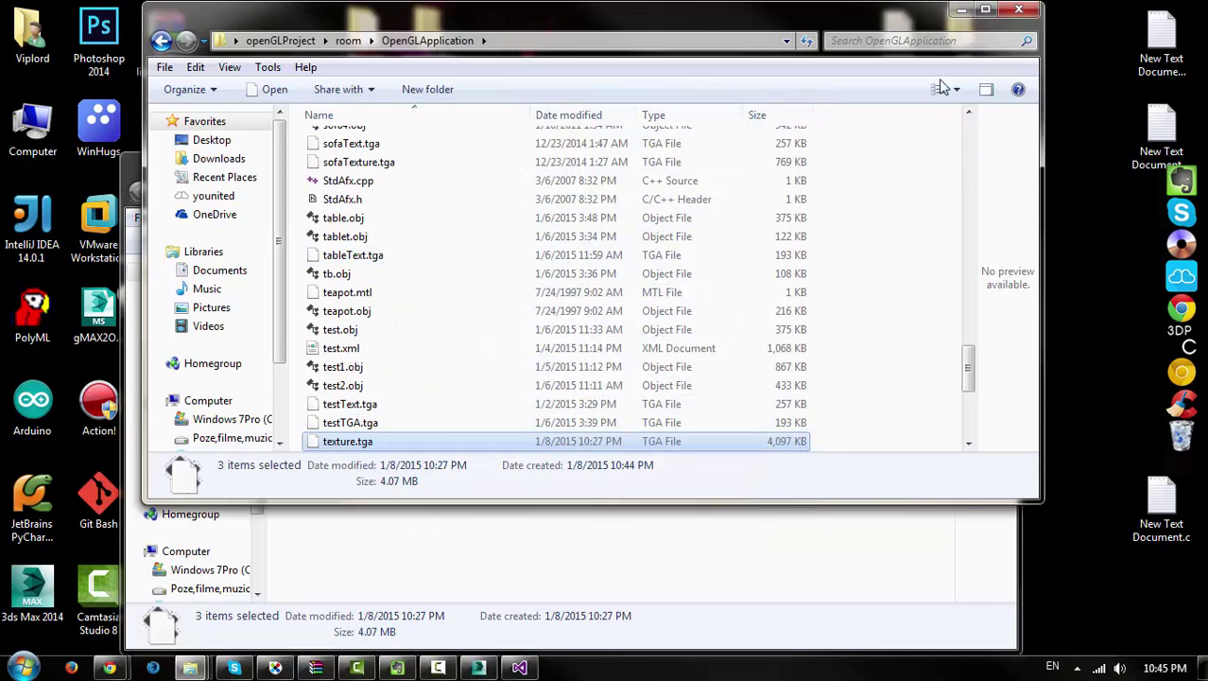
click(1018, 9)
mouse_move(632, 186)
mouse_down()
mouse_move(579, 120)
mouse_move(552, 28)
mouse_up()
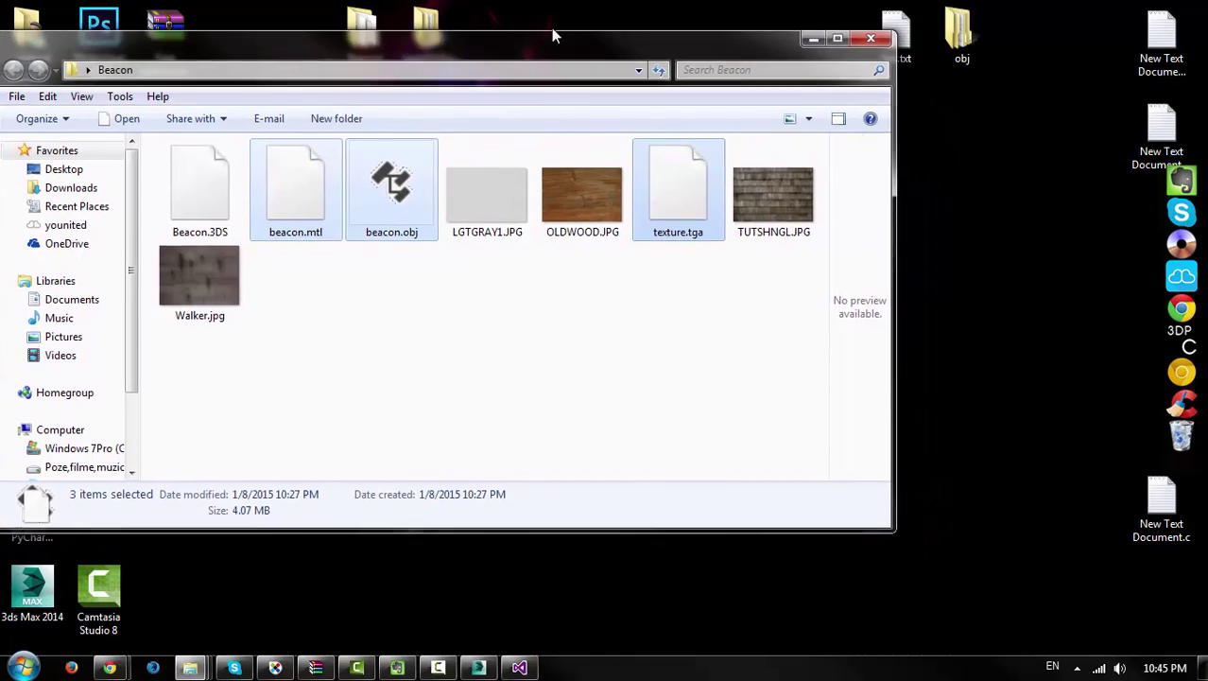
Replace cheminee2.obj with beacon.obj and wall.tga with texture.tga in the cheminee InitObject line.
click(530, 665)
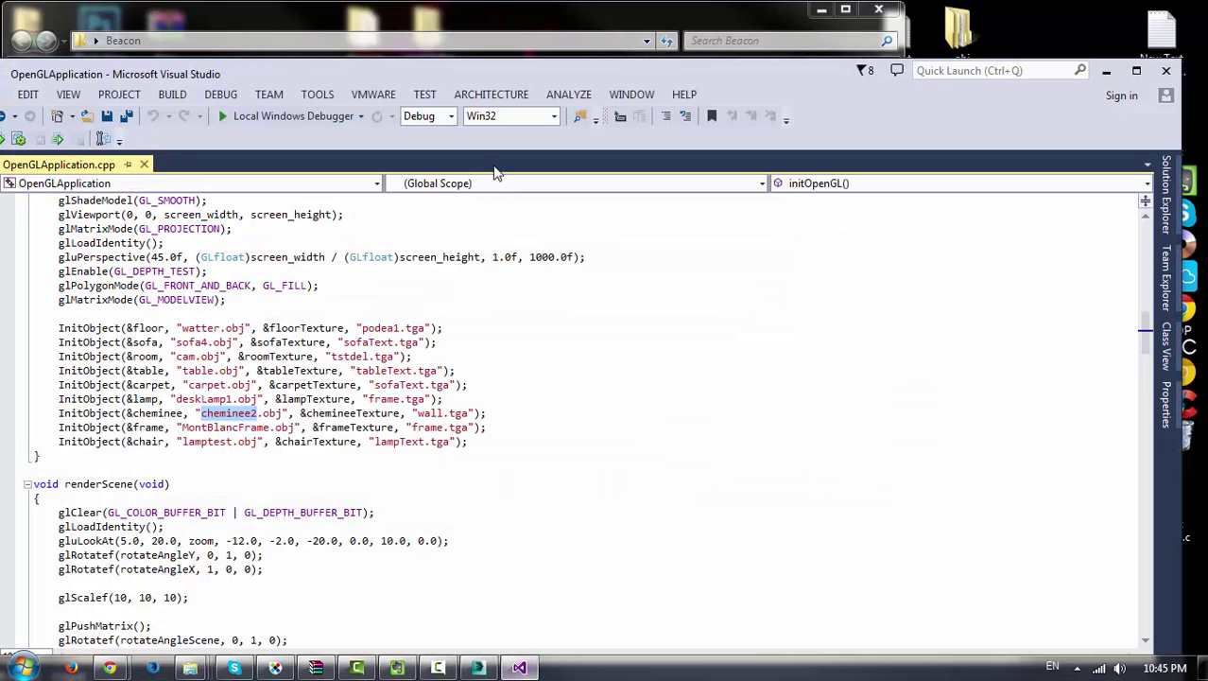
text(beaco)
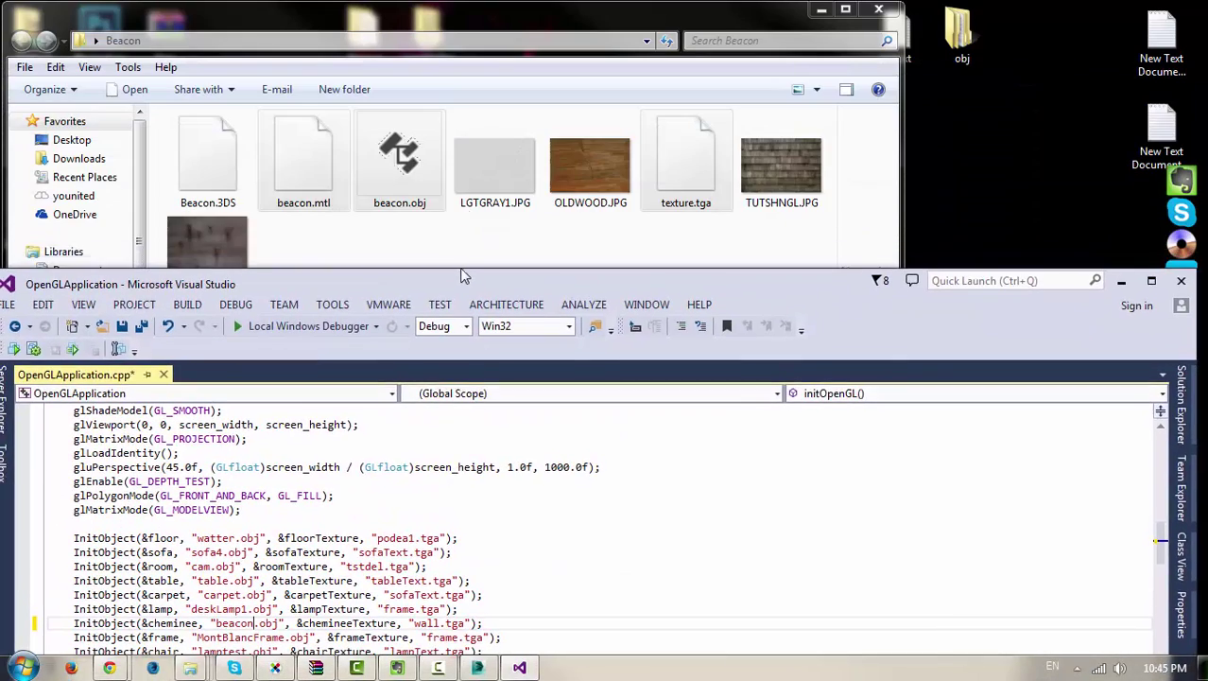
drag(449, 68, 461, 119)
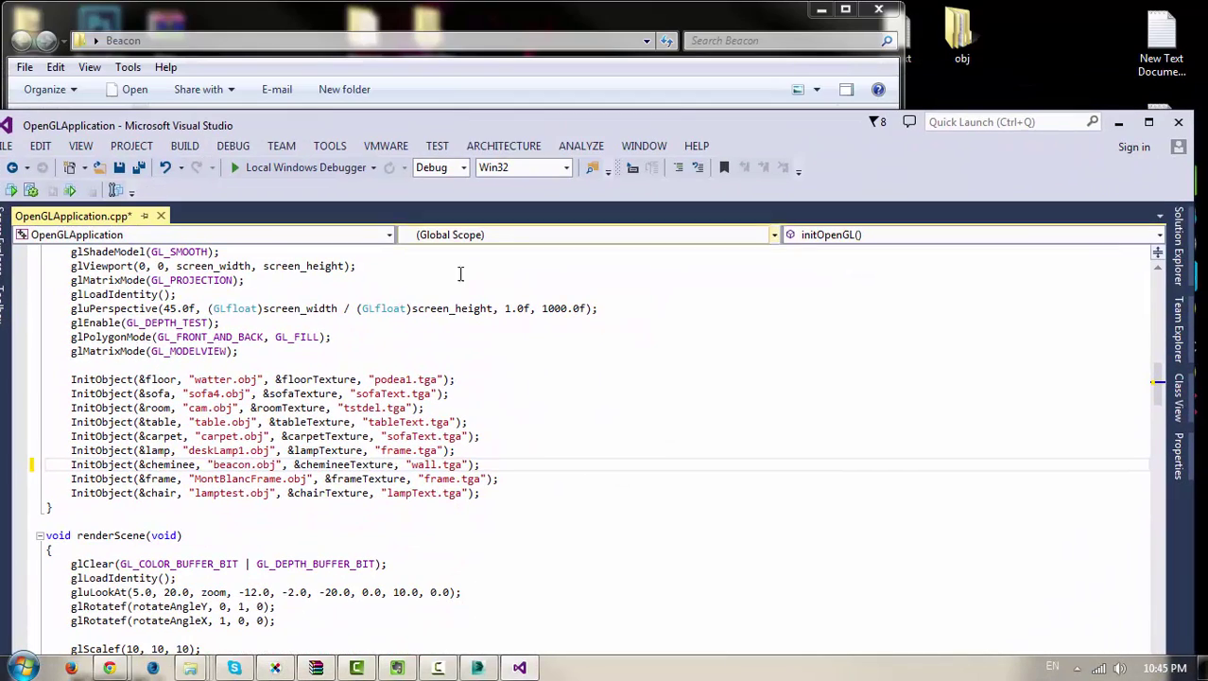
double_click(428, 465)
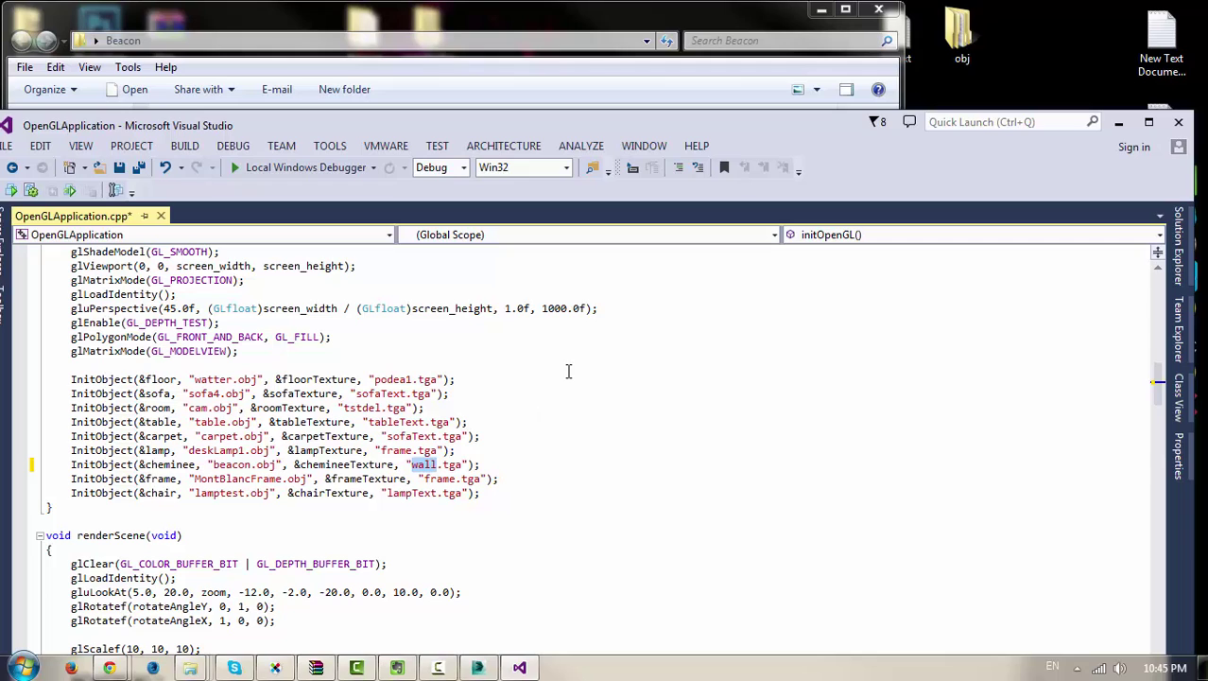
text(texture)
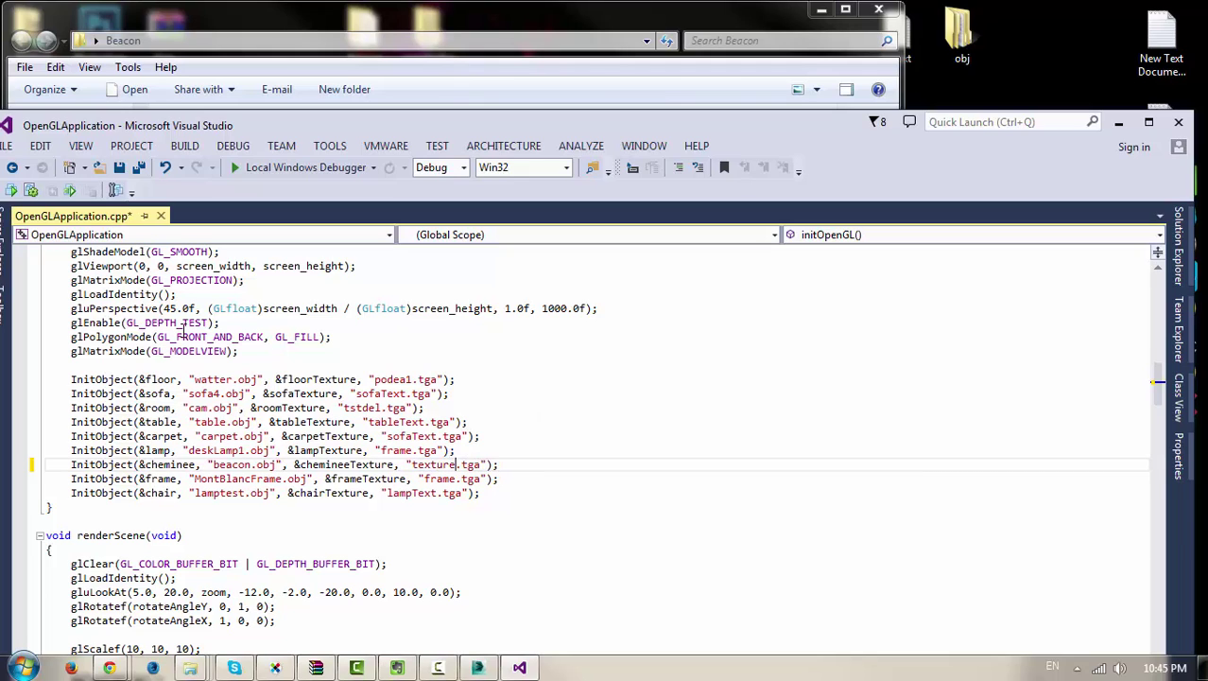
click(269, 149)
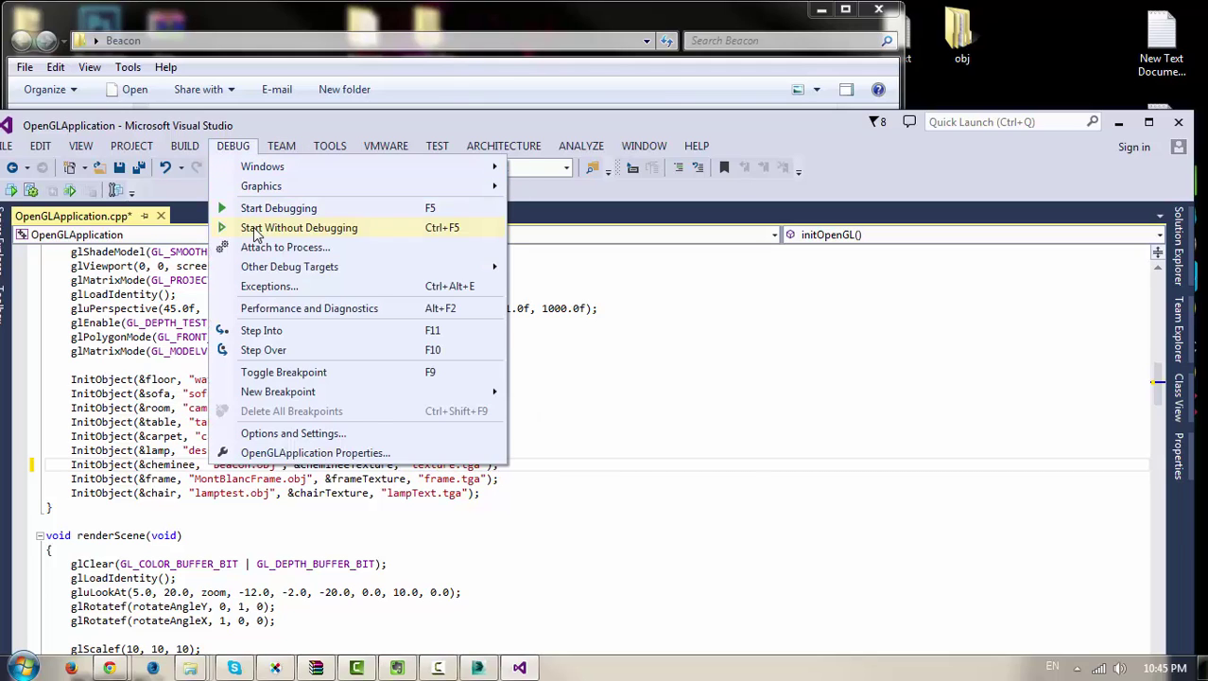
Run DEBUG > Start Without Debugging to build the project and launch SimpleRoom.
click(255, 234)
drag(328, 123, 364, 40)
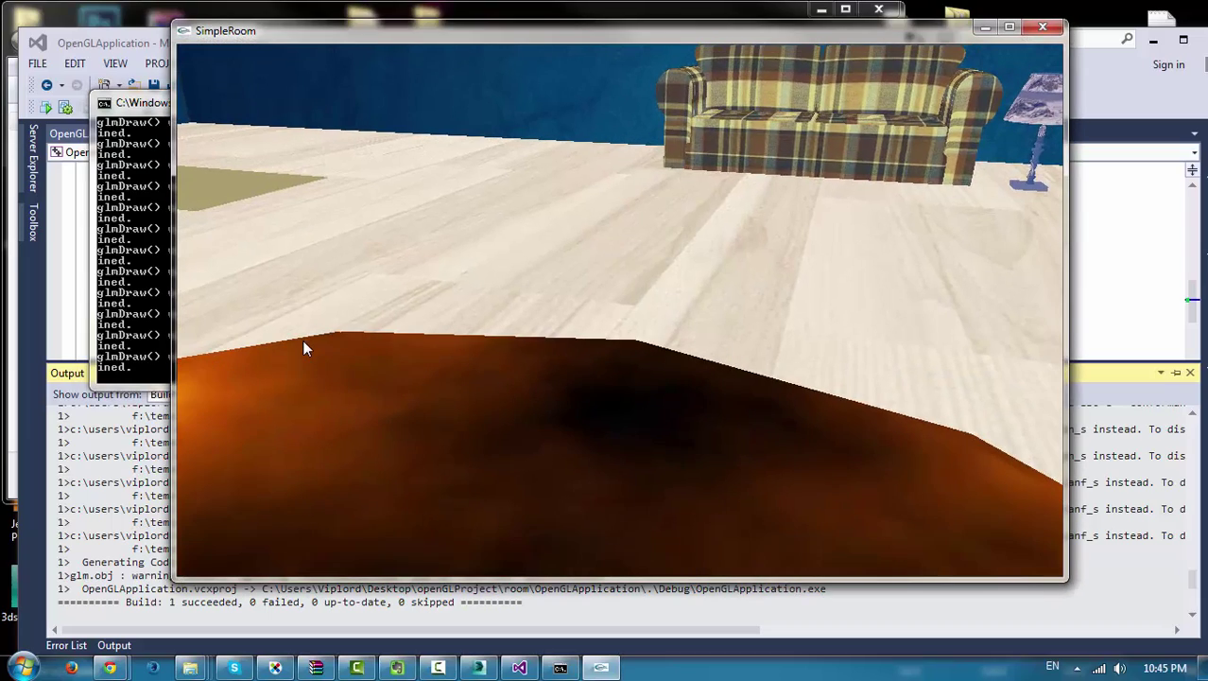
Back the camera away from the table and turn right past the sofa.
key(Down)
key(Down)
key(Down)
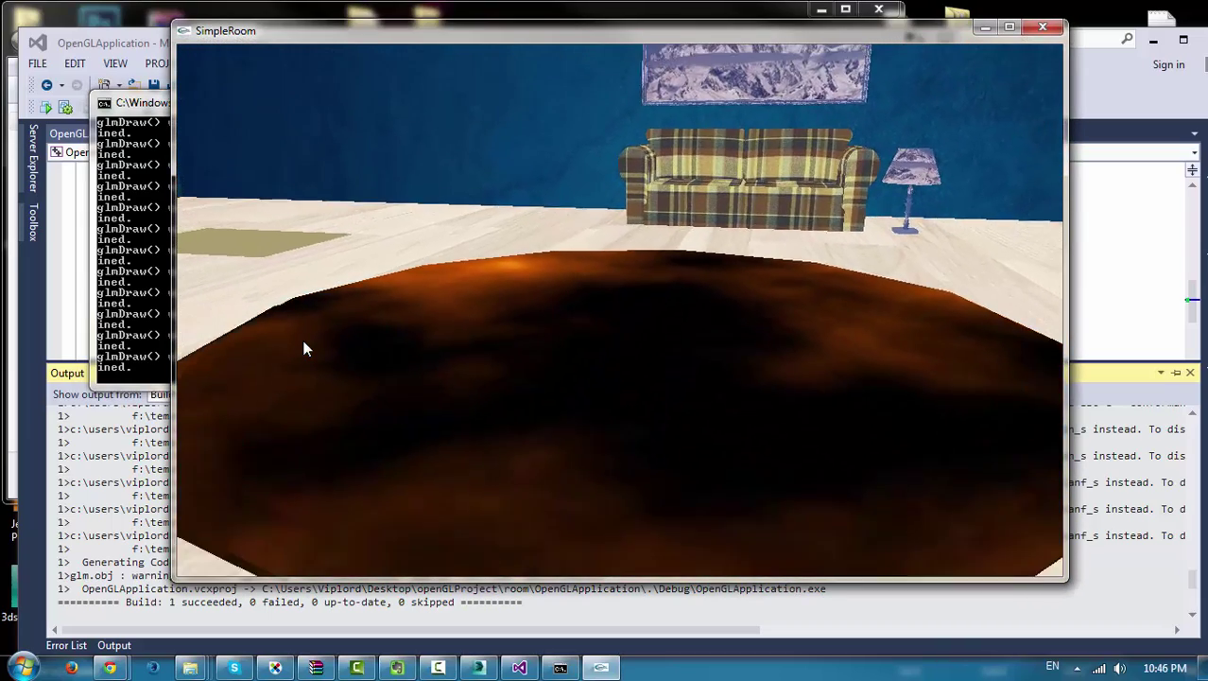
key(Down)
key(Down)
key(Down)
key(Down)
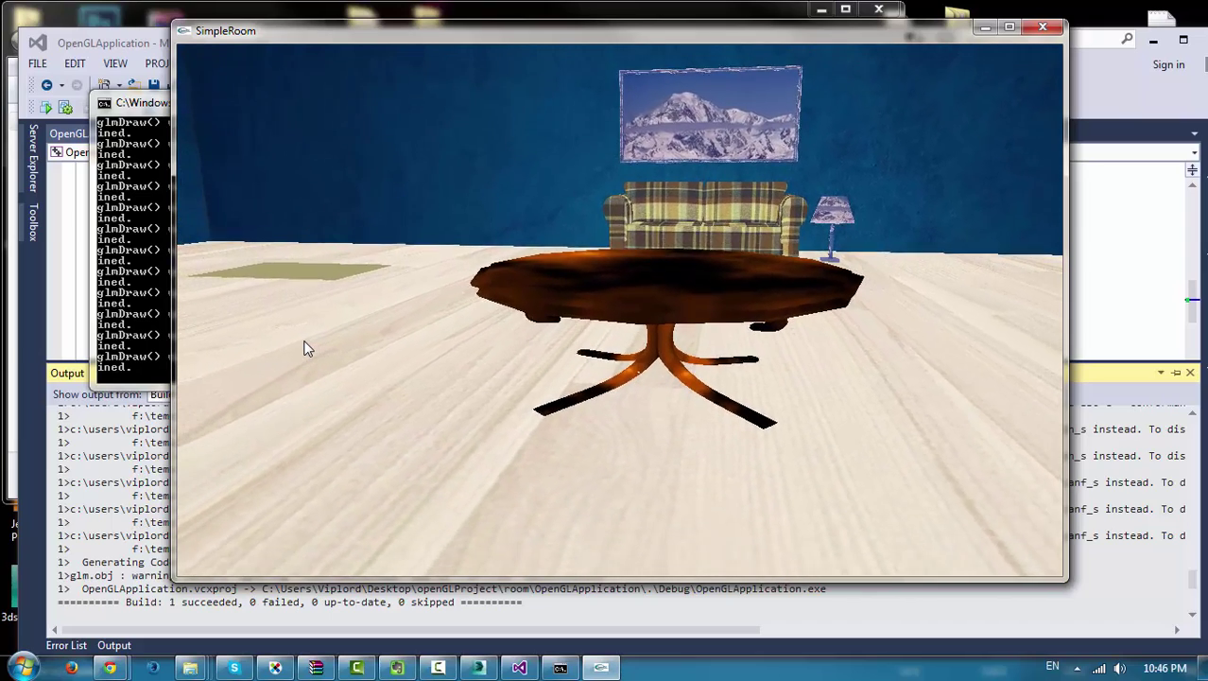
key(Down)
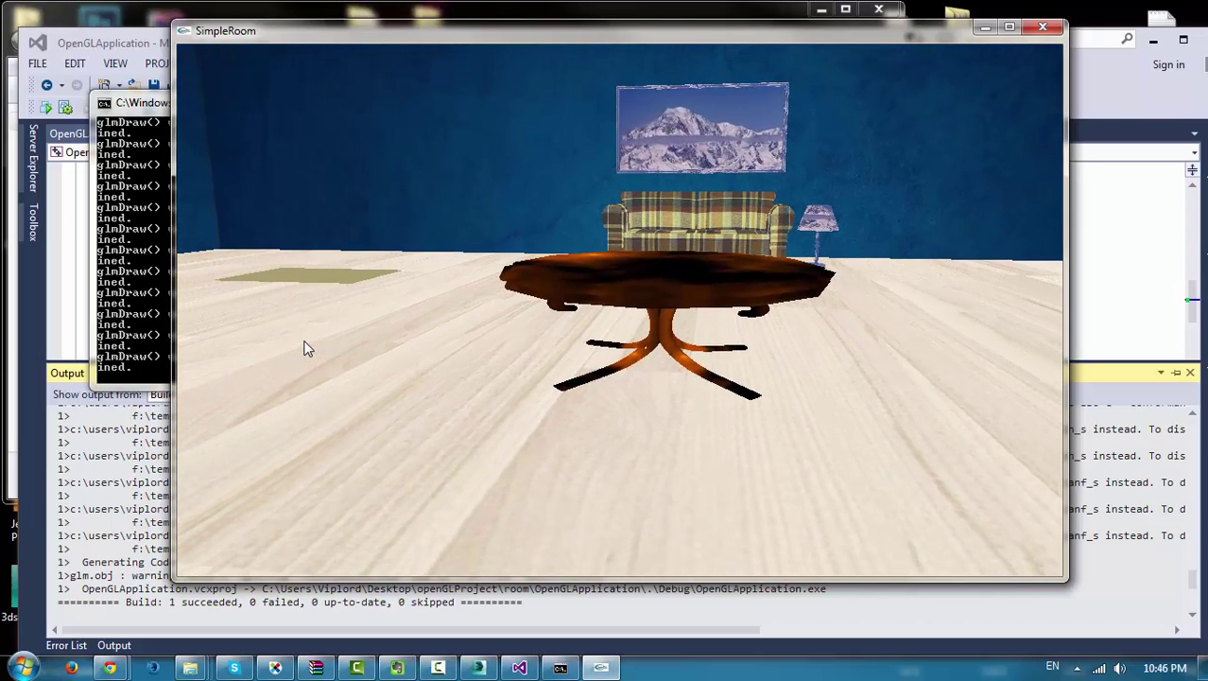
key(Right)
key(Right)
key(Right)
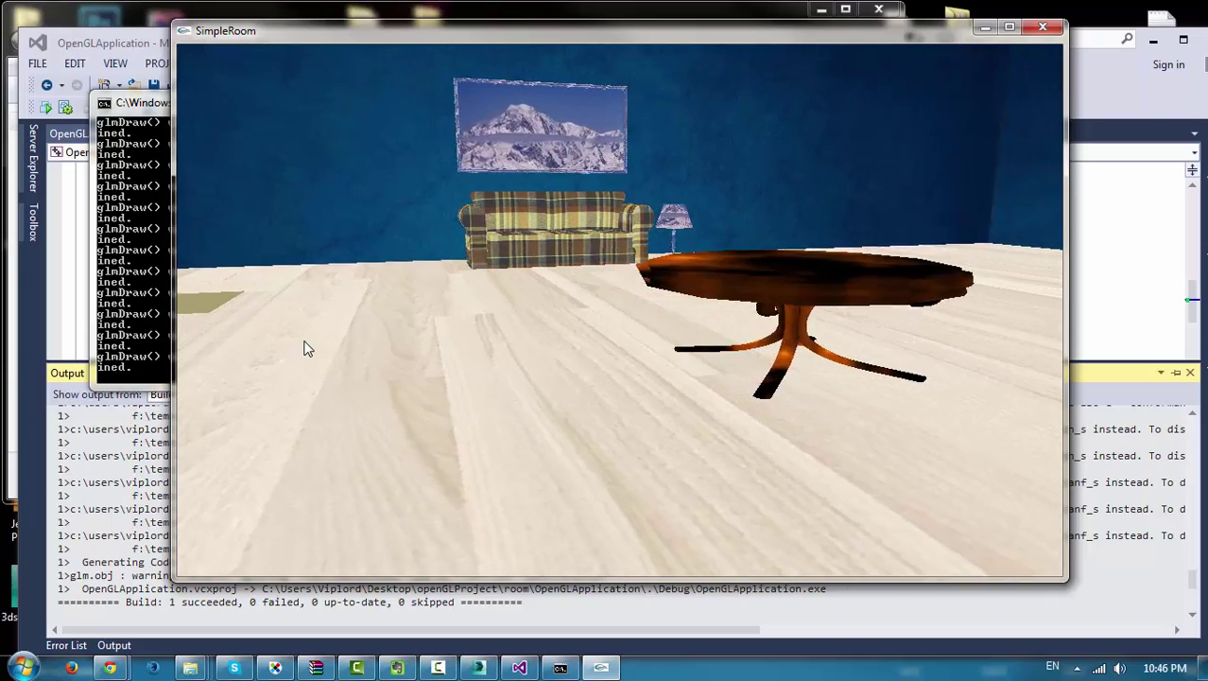
key(Right)
key(Right)
key(Right)
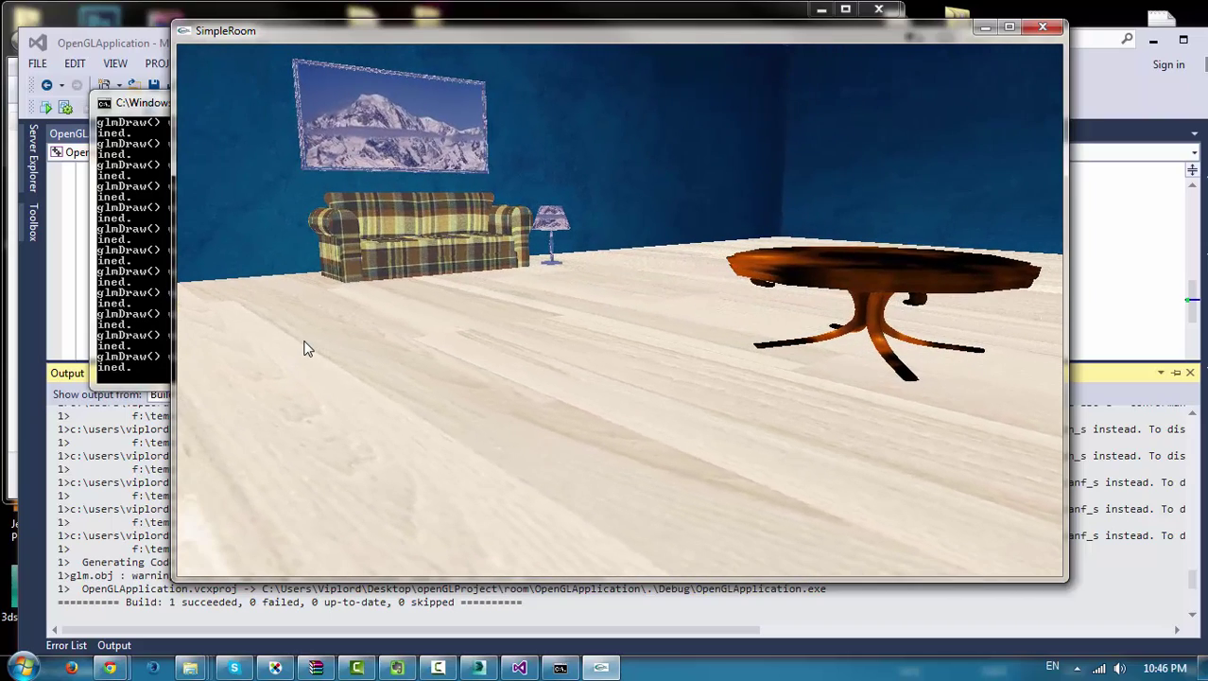
key(Right)
key(Right)
key(Right)
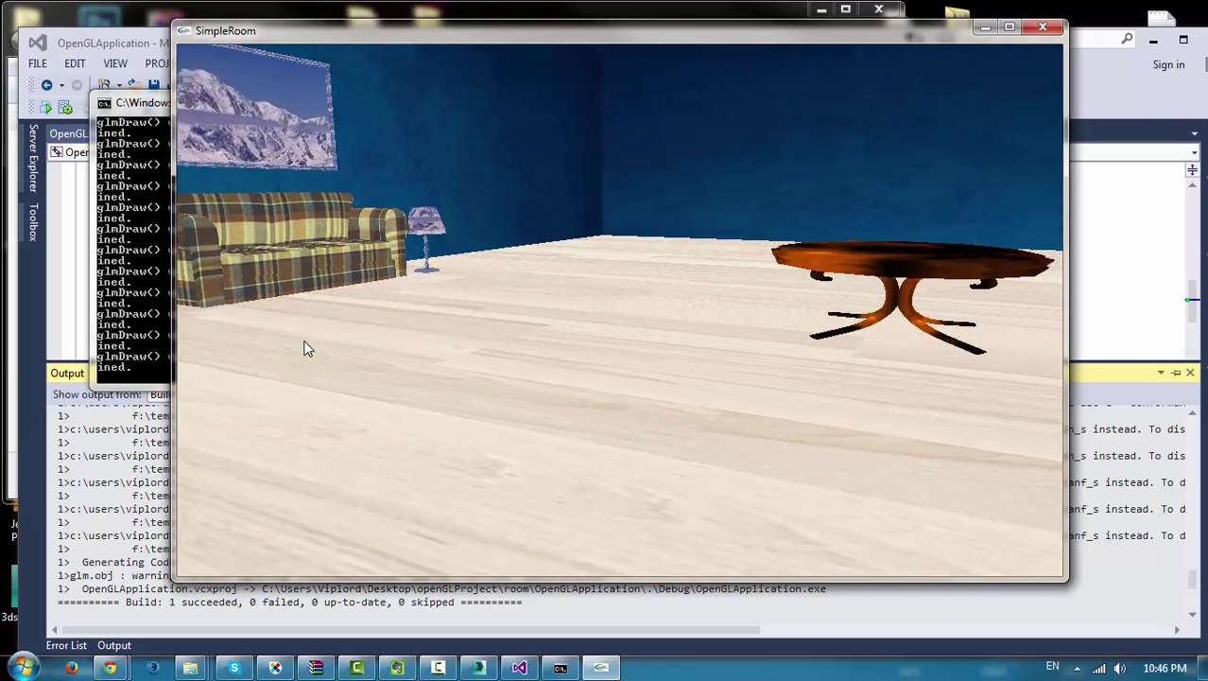
key(Right)
key(Right)
key(Right)
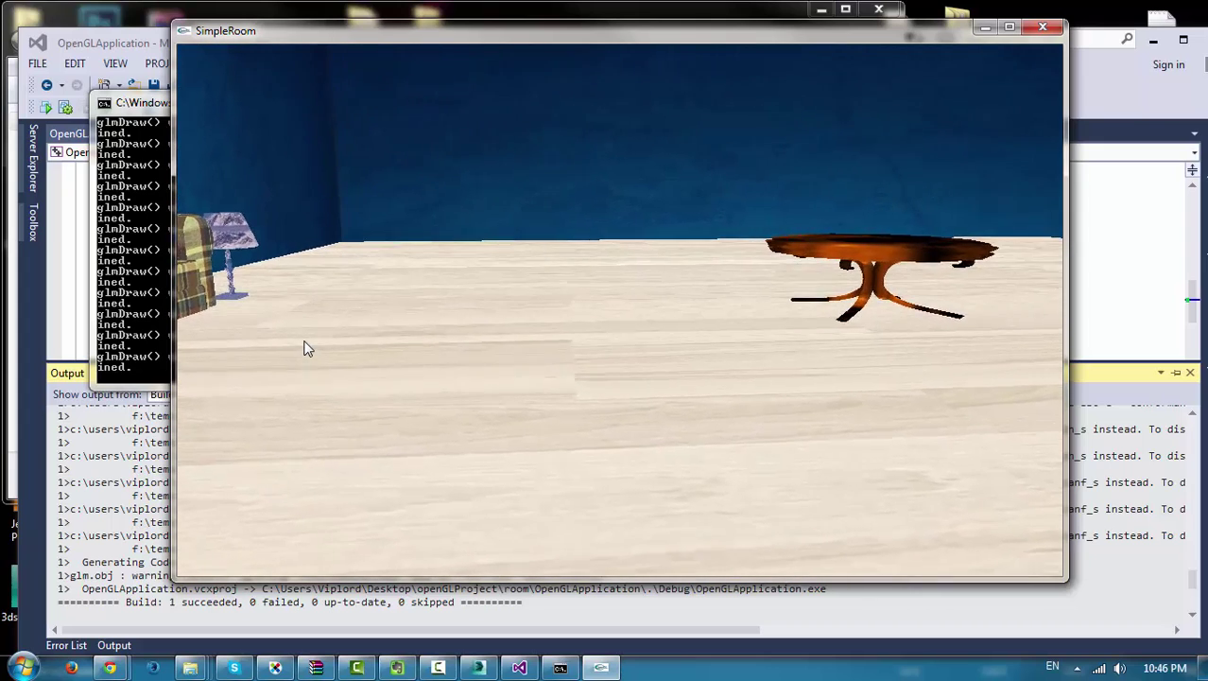
key(Right)
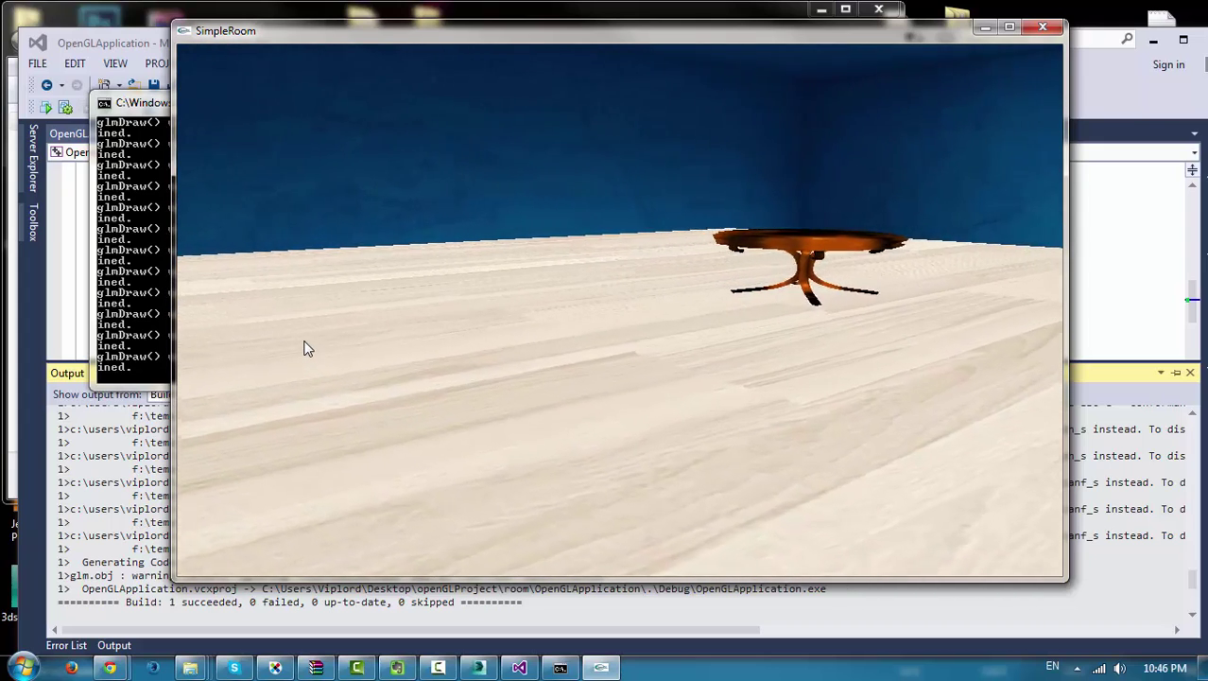
key(Right)
key(Right)
key(Right)
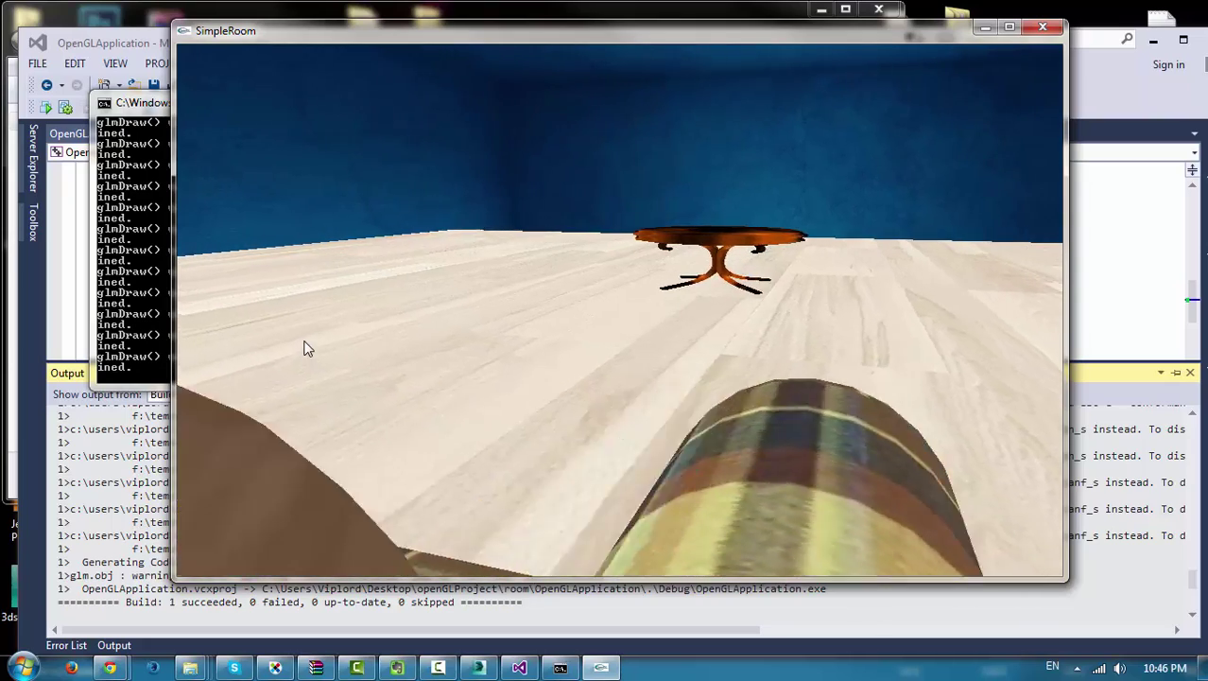
key(Right)
Move forward across the room to the textured lighthouse, then close the SimpleRoom window.
key(Right)
key(Up)
key(Up)
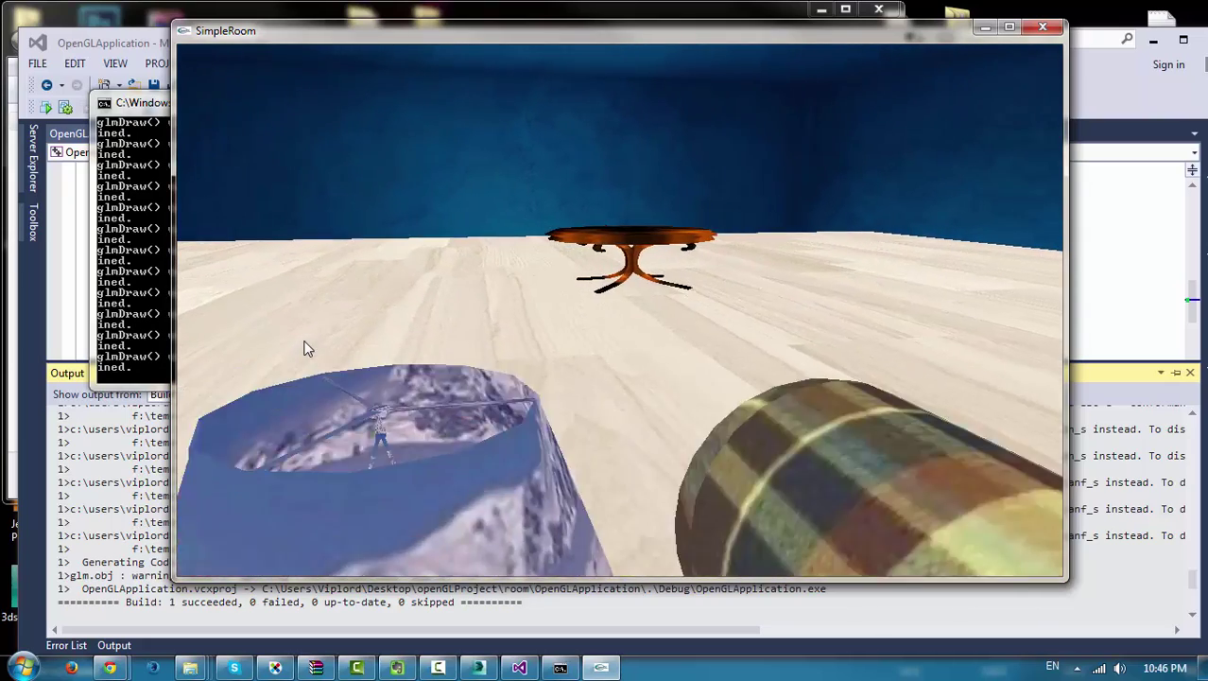
key(Up)
key(Right)
key(Right)
key(Right)
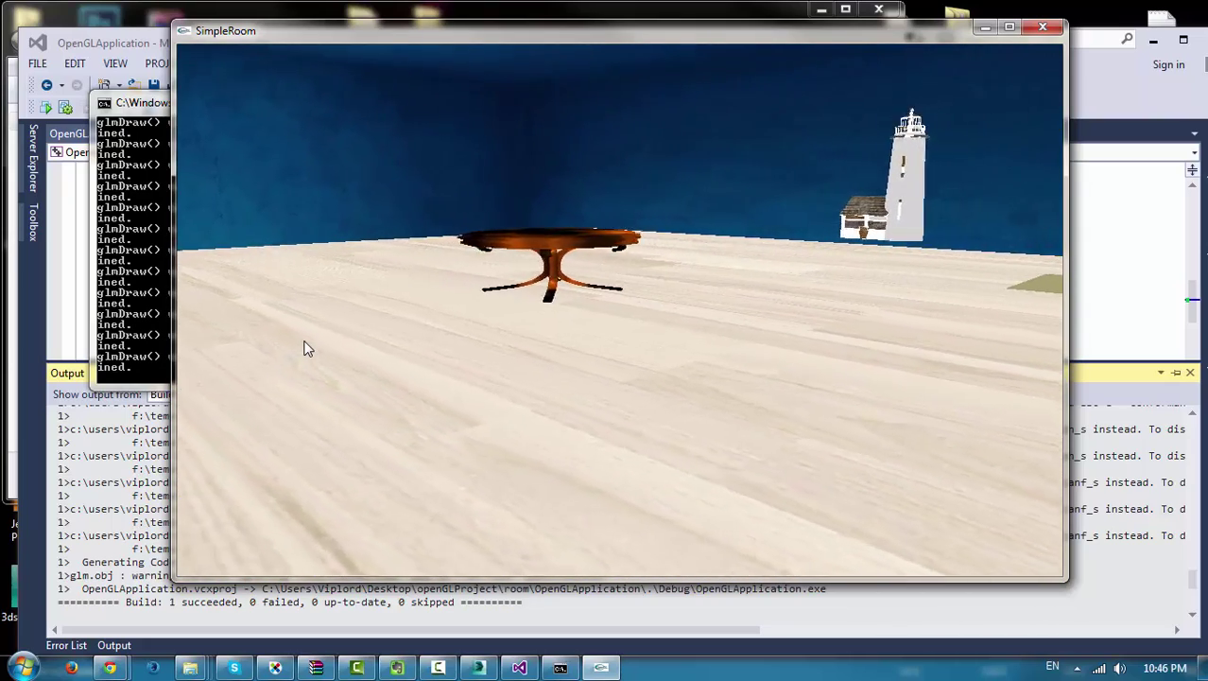
key(Right)
key(Right)
key(Right)
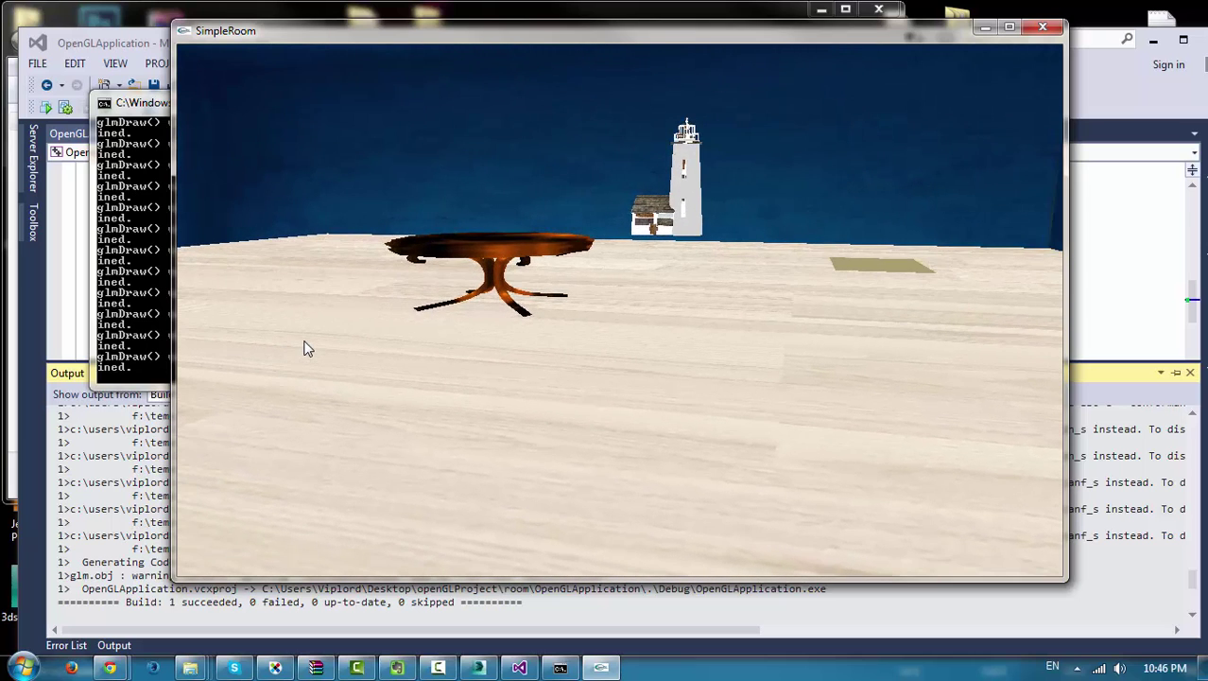
key(Up)
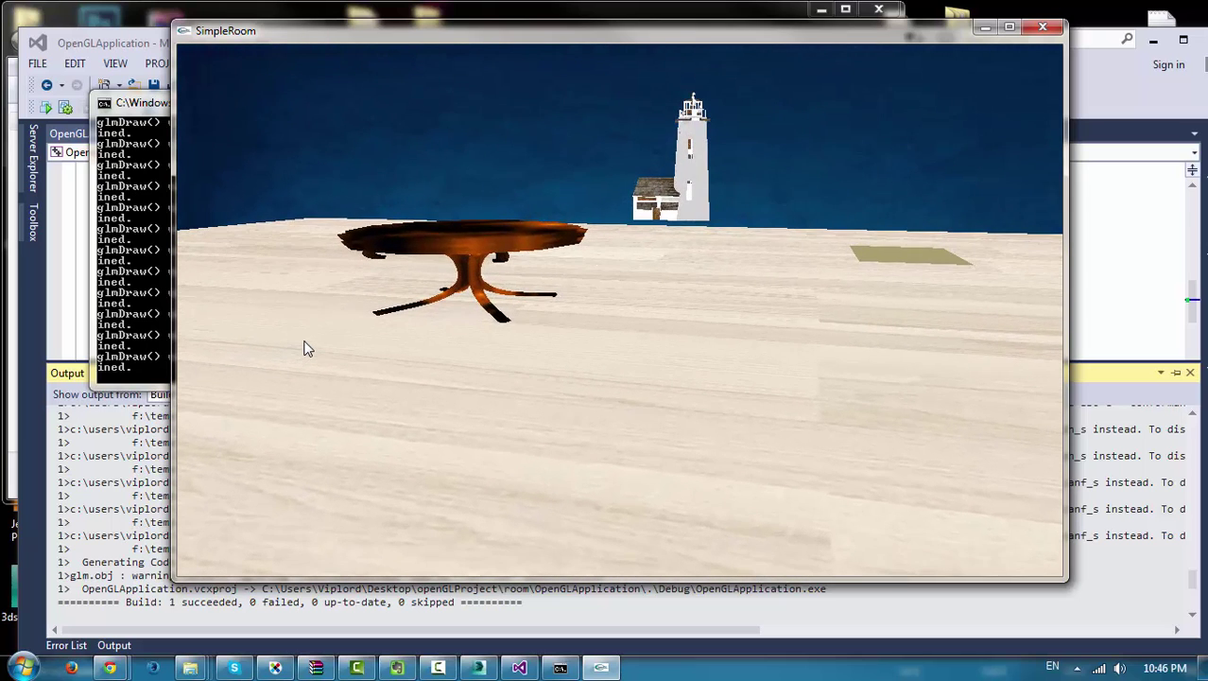
key(Up)
key(Up)
key(Up)
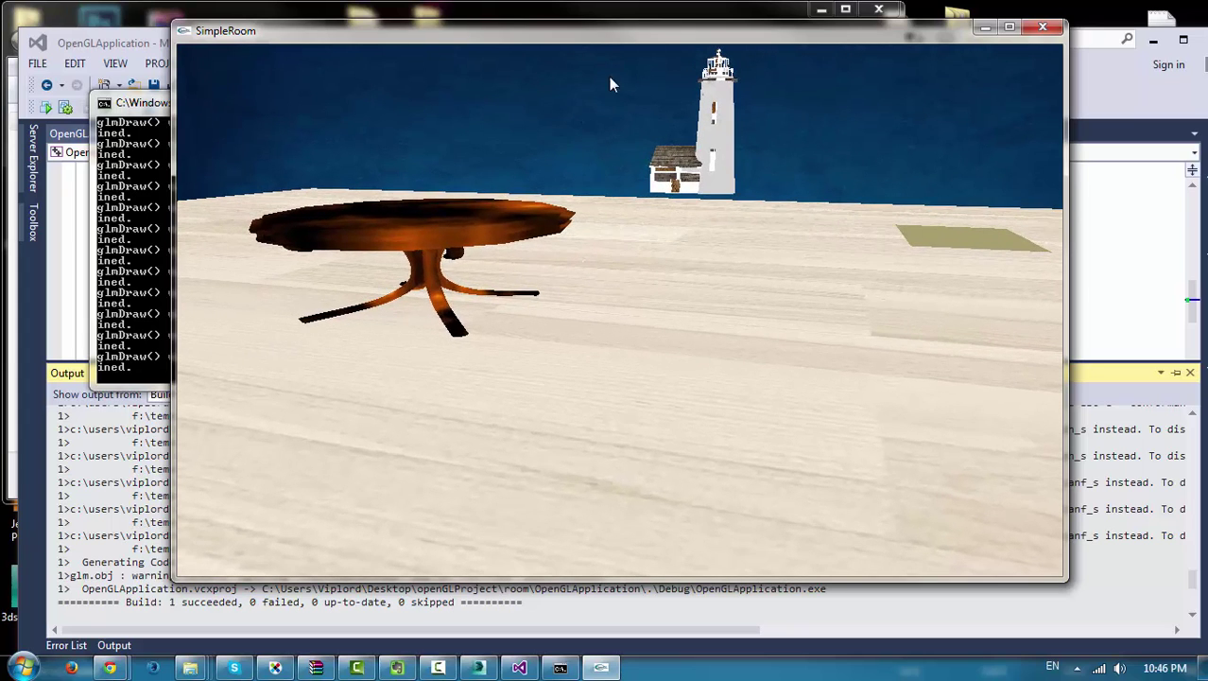
drag(641, 41, 612, 57)
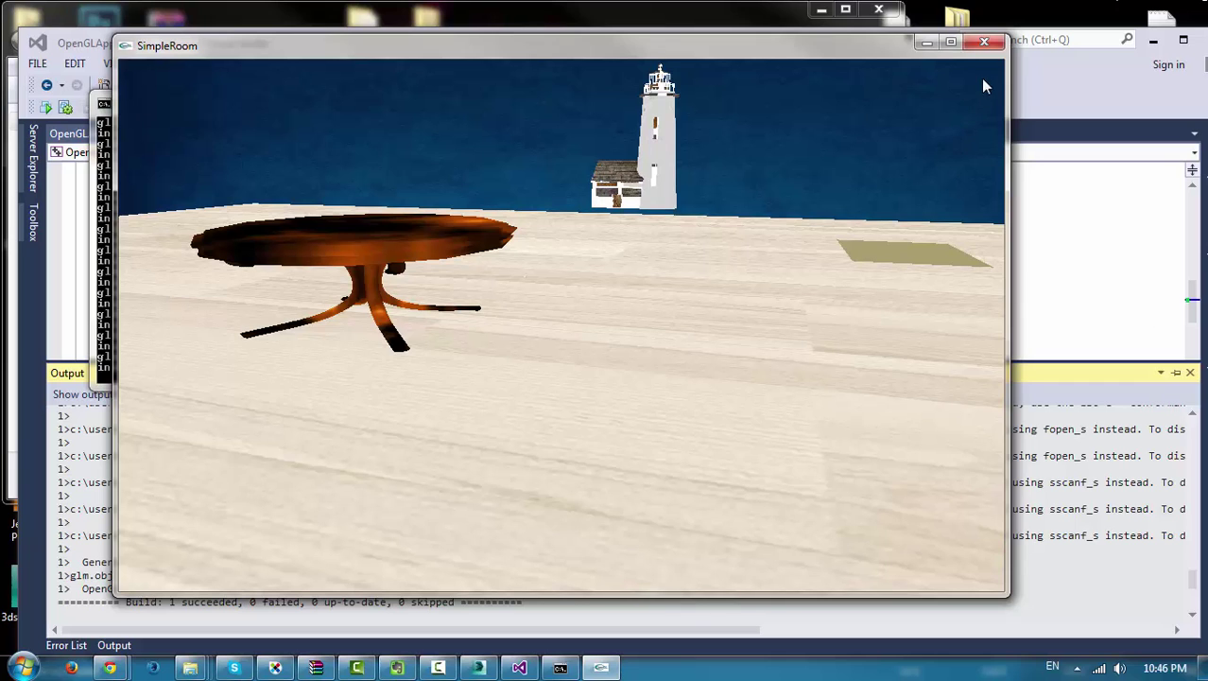
click(981, 41)
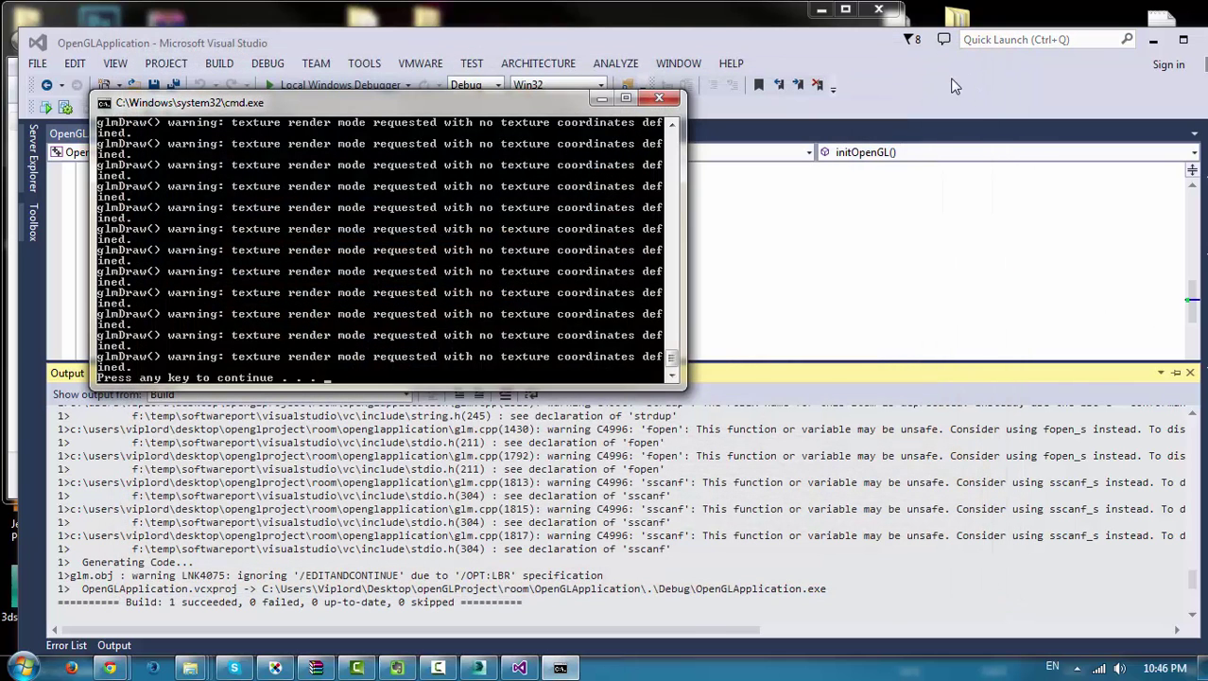